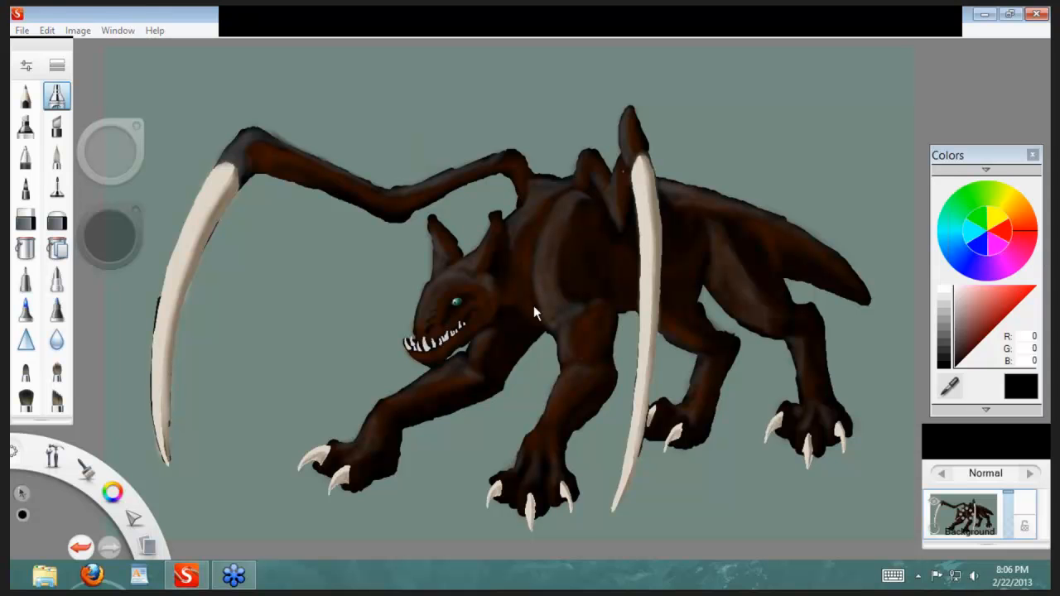
# Step: Examine the painted creature's head, eye and teeth up close, and return to the full-body view
pyautogui.rightClick(436, 311)
pyautogui.click(435, 272)
pyautogui.moveTo(398, 304); pyautogui.dragTo(608, 308)
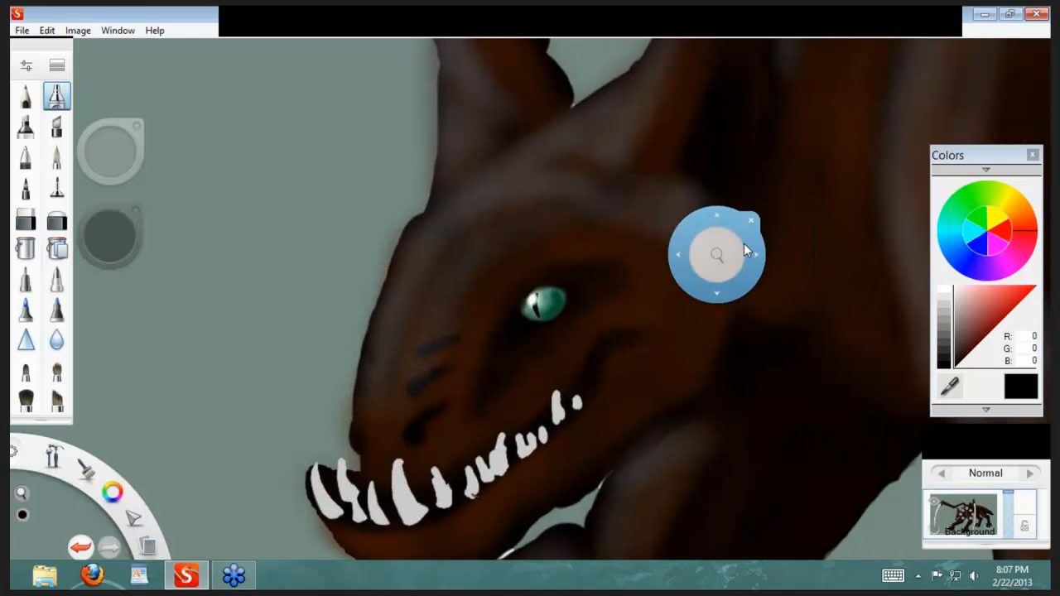
pyautogui.moveTo(723, 251); pyautogui.dragTo(522, 325)
pyautogui.moveTo(712, 324); pyautogui.dragTo(459, 374)
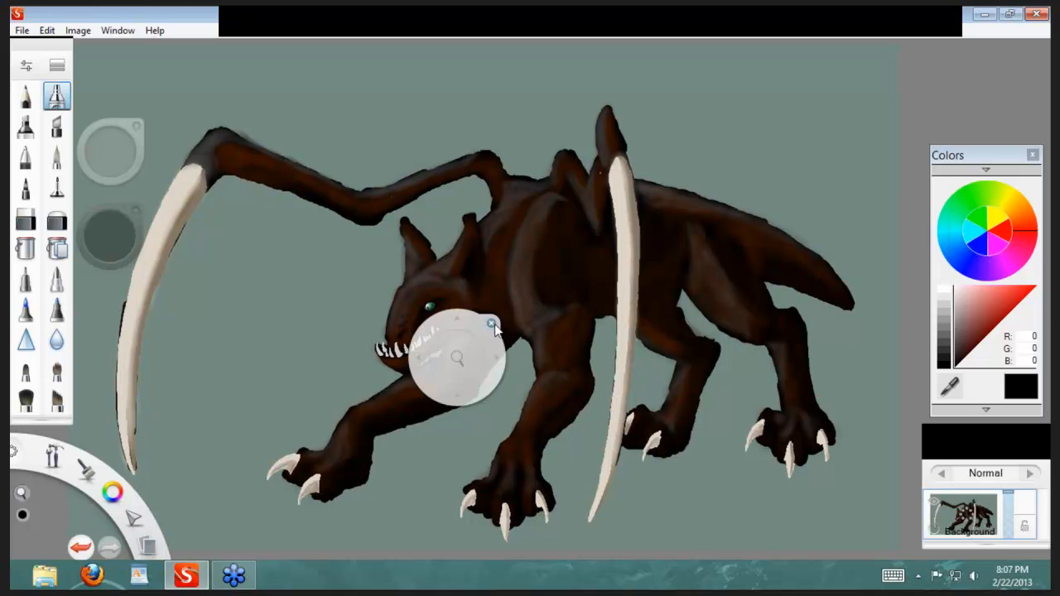
pyautogui.click(491, 324)
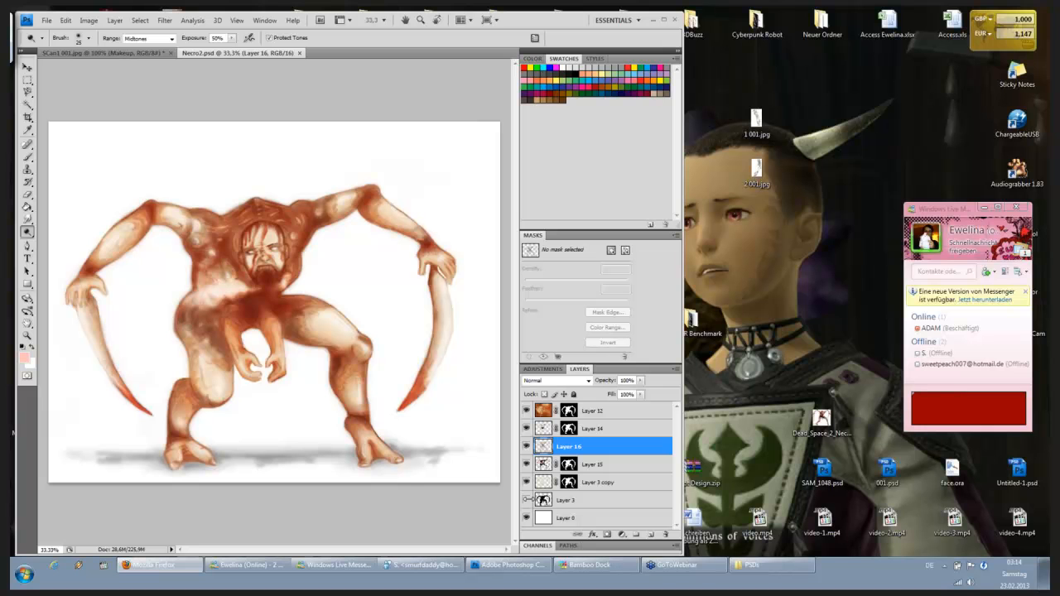
# Step: Toggle the visibility of Layer 3 in Necro2.psd, and review the Creature_013_Wrap and ALIENS.psd artwork in the other sessions
pyautogui.click(527, 500)
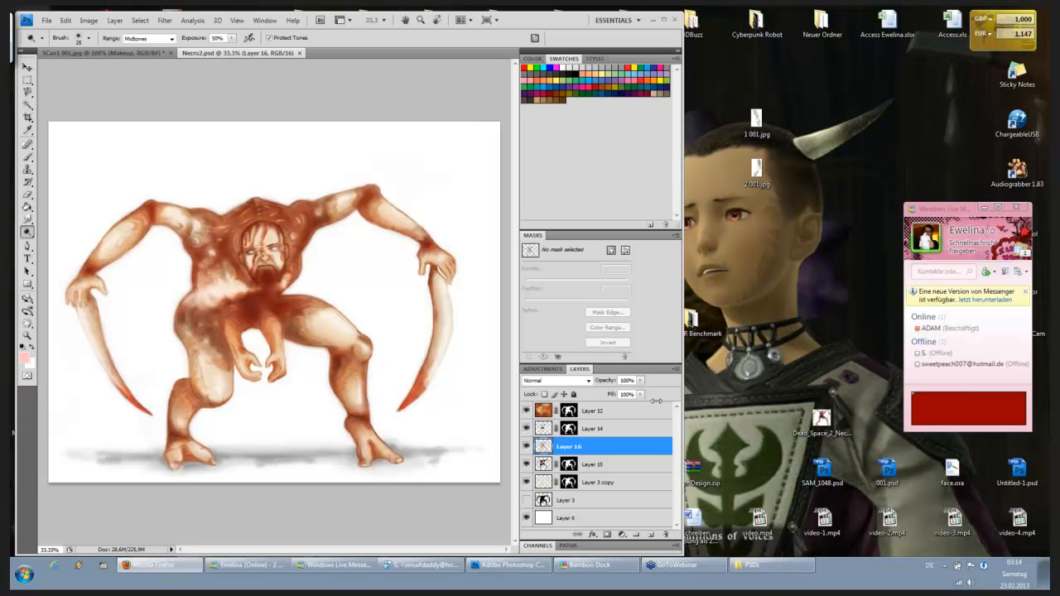
pyautogui.click(665, 21)
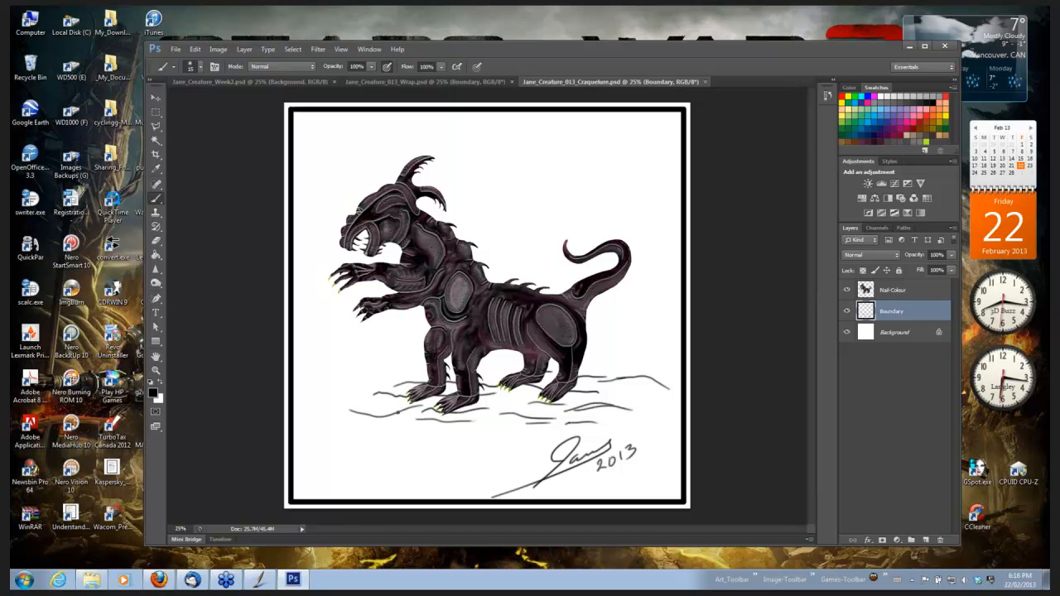
pyautogui.click(398, 81)
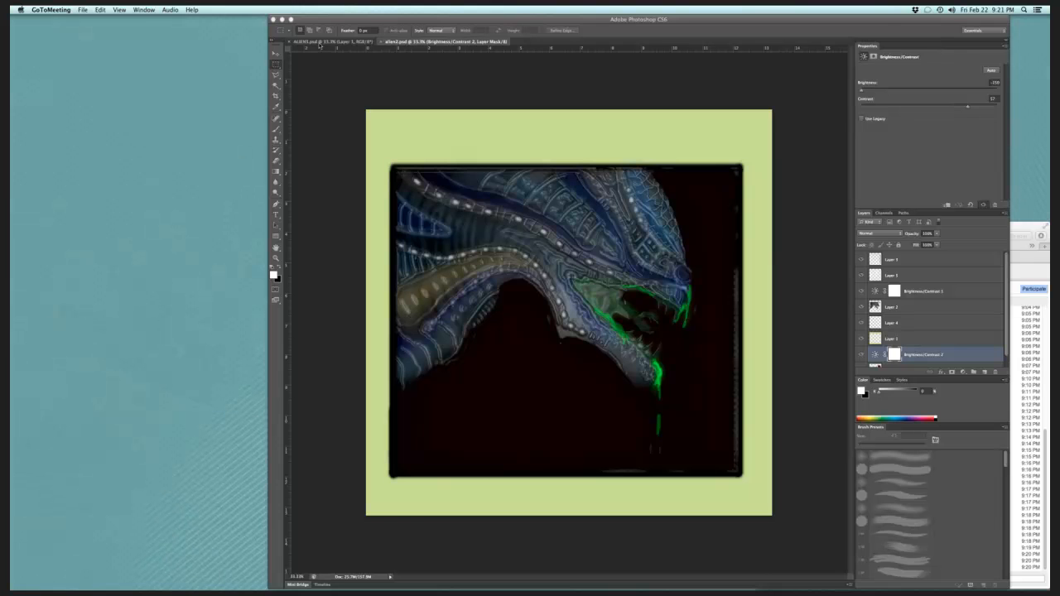
pyautogui.click(319, 45)
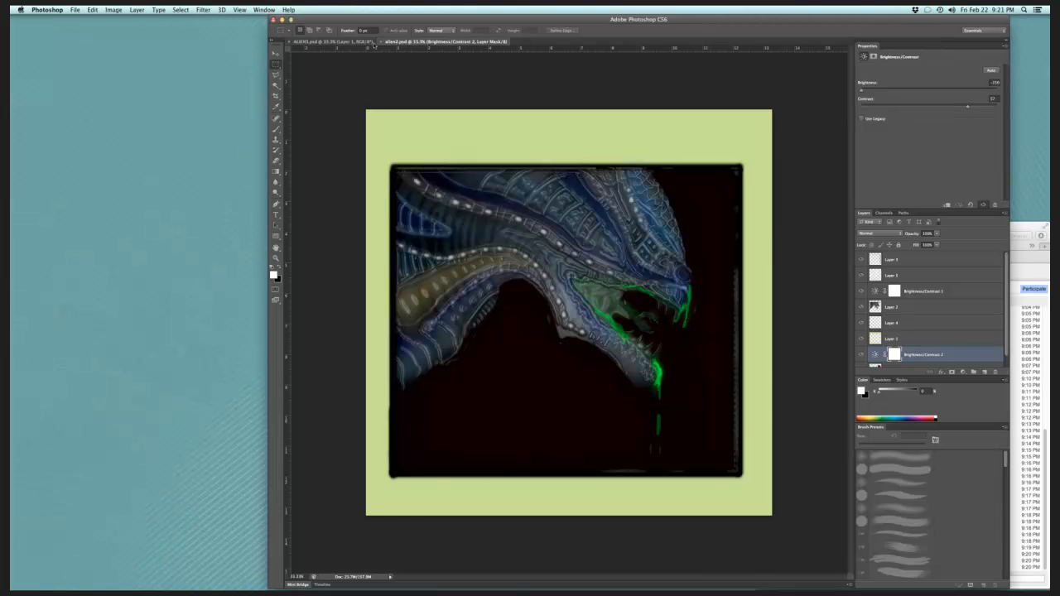
pyautogui.click(348, 41)
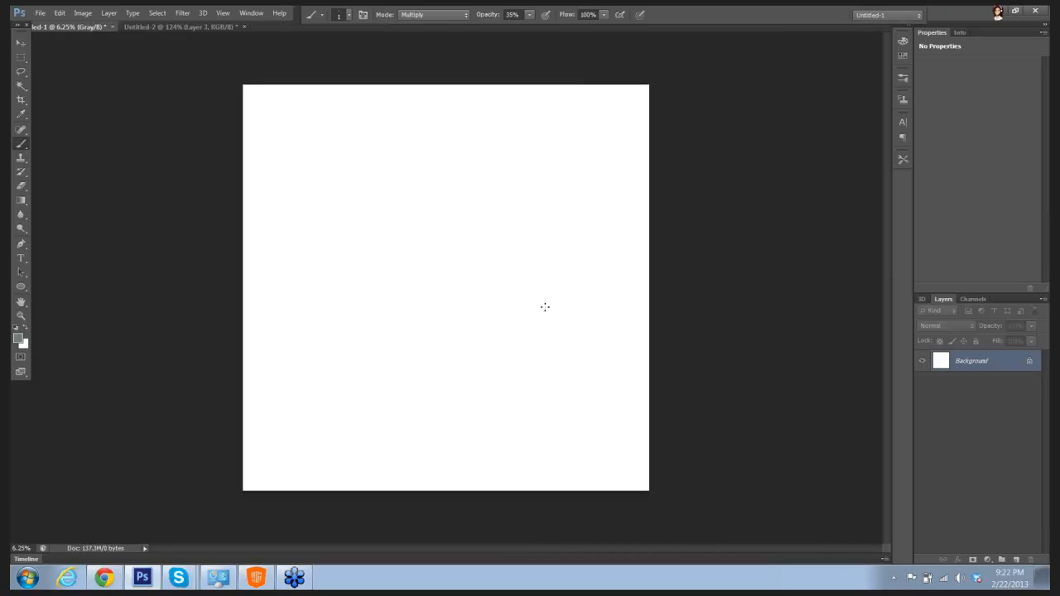
# Step: Set the foreground color to near-black, #030303
pyautogui.click(19, 339)
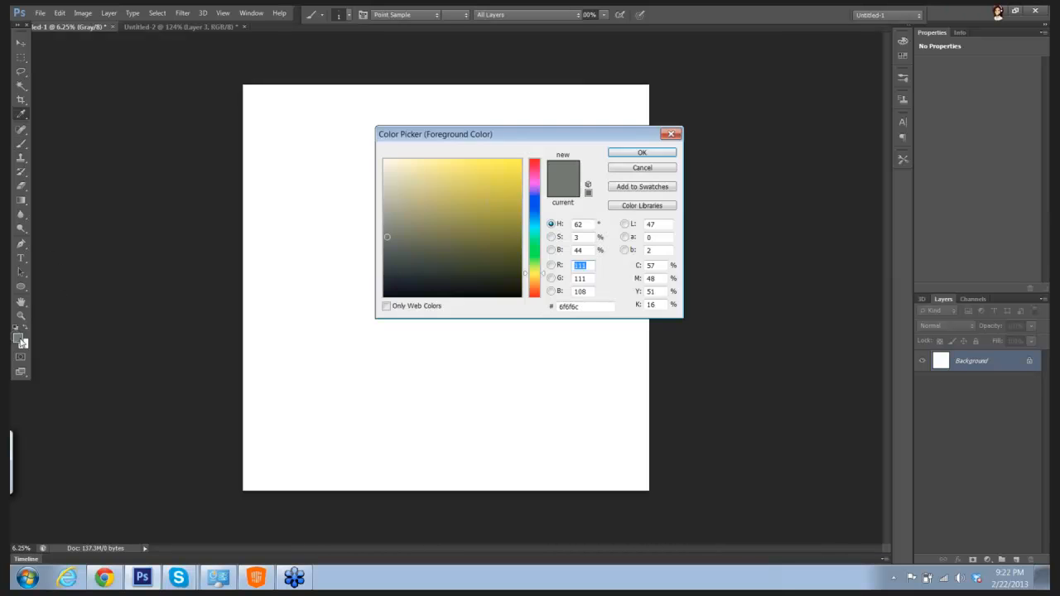
pyautogui.click(396, 286)
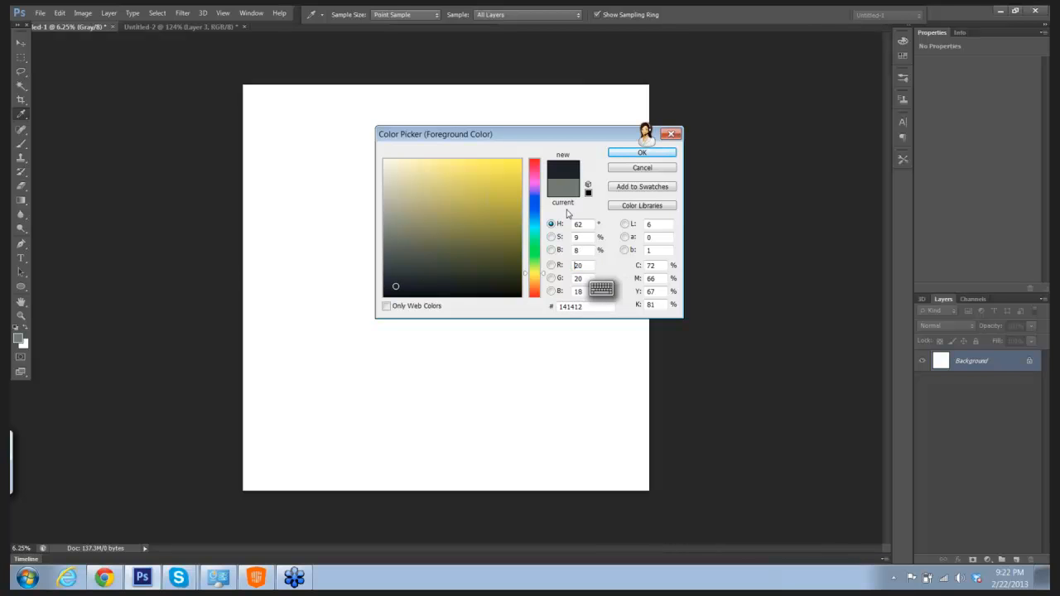
pyautogui.click(384, 294)
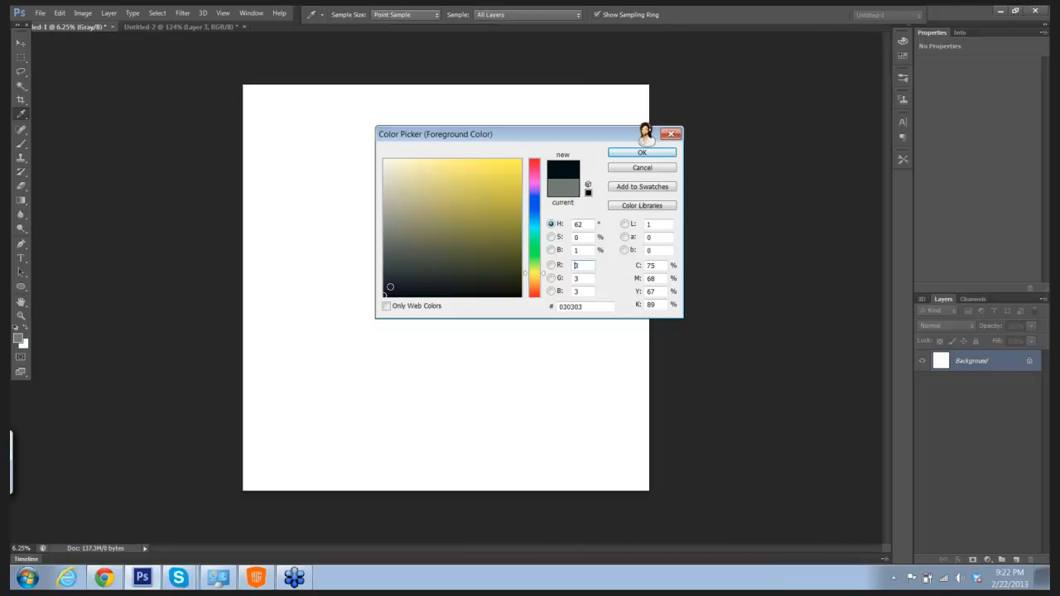
pyautogui.click(642, 152)
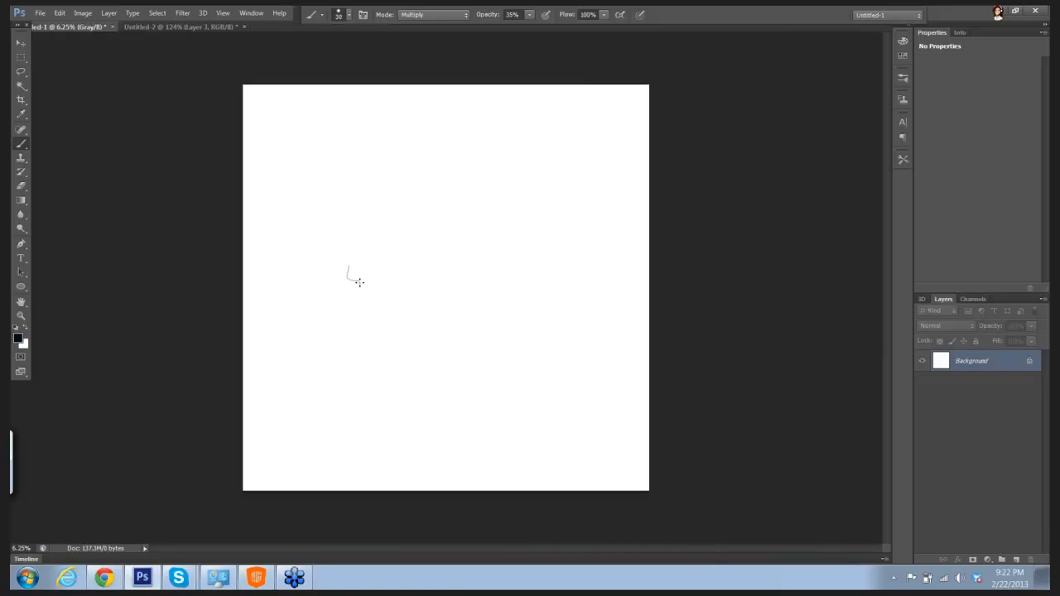
# Step: Undo the test brush strokes on the blank canvas and change the brush size to 300 px
pyautogui.hotkey('ctrl', 'z')
pyautogui.press(']')
pyautogui.press(']')
pyautogui.press(']')
pyautogui.press(']')
pyautogui.press(']')
pyautogui.press(']')
pyautogui.press(']')
pyautogui.press(']')
pyautogui.press(']')
pyautogui.press(']')
pyautogui.press(']')
pyautogui.press(']')
pyautogui.press(']')
pyautogui.press(']')
pyautogui.press(']')
pyautogui.press(']')
pyautogui.press(']')
pyautogui.press(']')
pyautogui.press(']')
pyautogui.press('[')
pyautogui.press('[')
pyautogui.press('[')
pyautogui.press('[')
pyautogui.press('[')
pyautogui.moveTo(295, 296); pyautogui.dragTo(295, 275)
pyautogui.hotkey('ctrl', 'z')
# Step: Set the brush opacity to 100% and paint a short vertical black bar as the rear end of a gun
pyautogui.click(531, 15)
pyautogui.moveTo(531, 29); pyautogui.dragTo(579, 29)
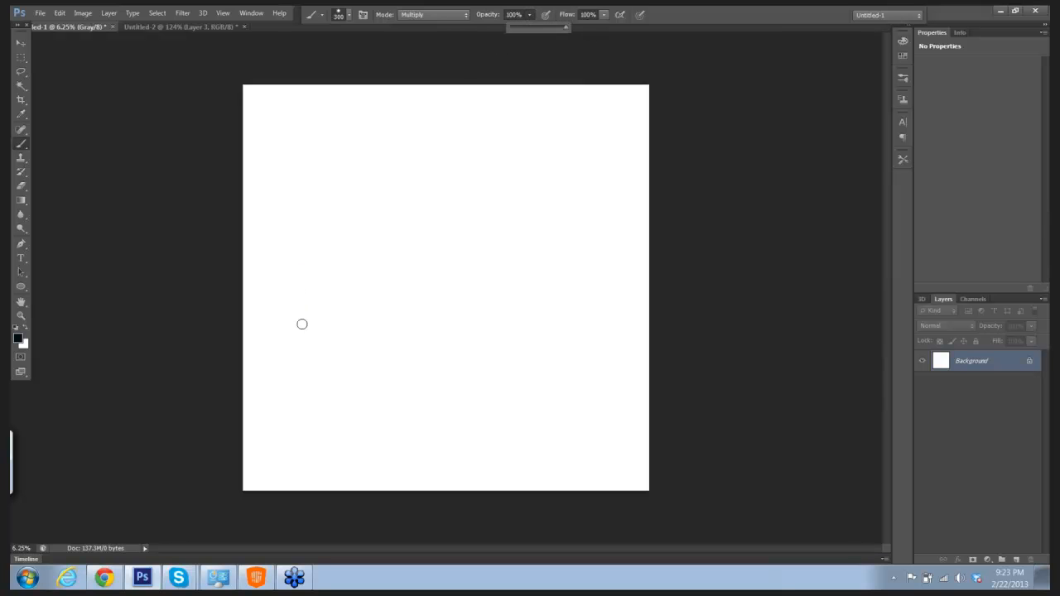
pyautogui.moveTo(303, 326); pyautogui.dragTo(303, 290)
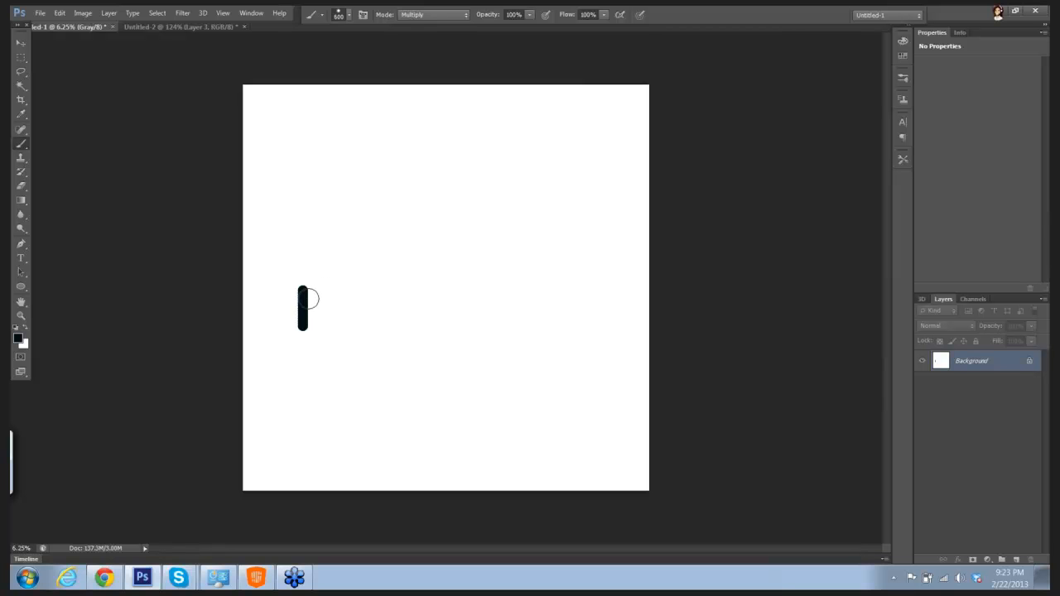
pyautogui.rightClick(310, 292)
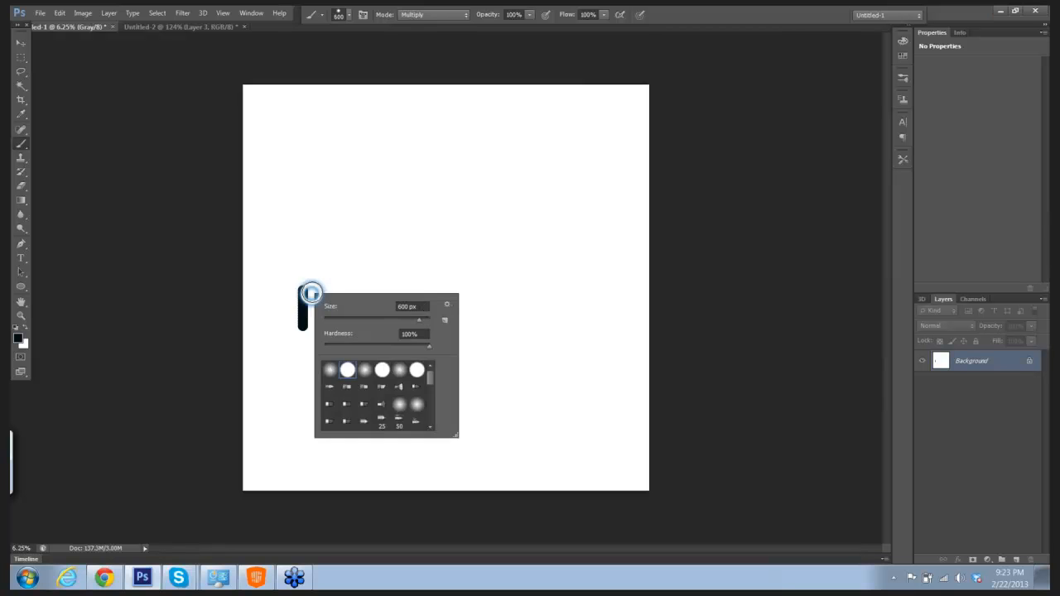
pyautogui.click(736, 295)
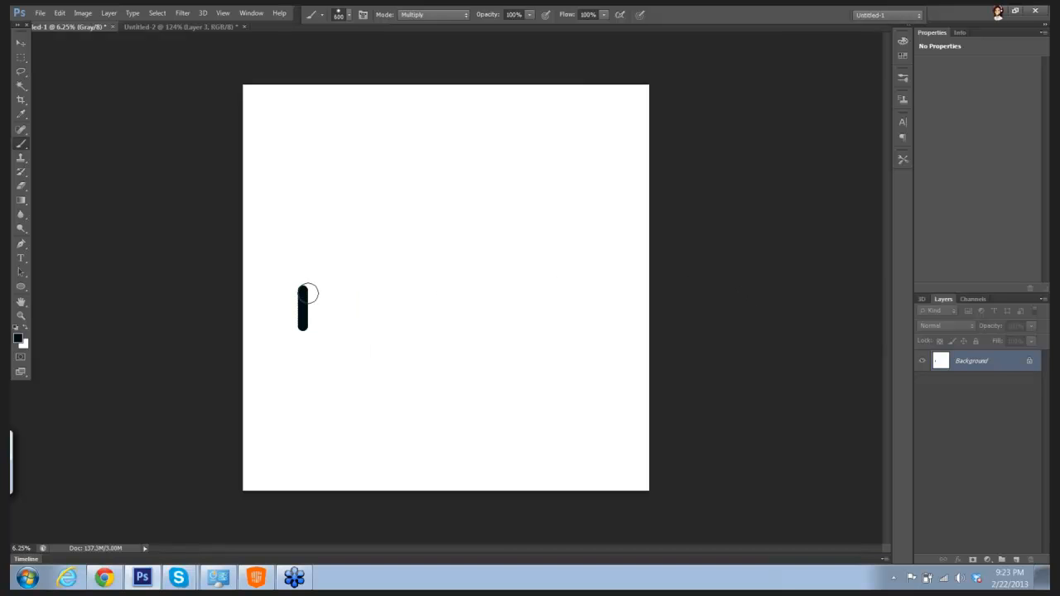
pyautogui.press('shift')
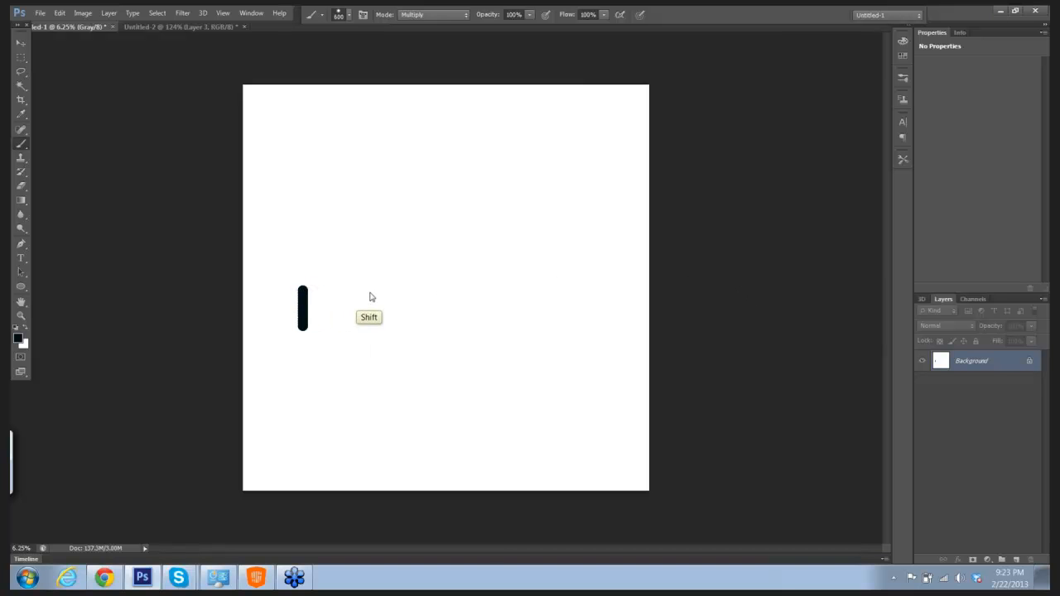
pyautogui.keyDown('shift'); pyautogui.rightClick(371, 296); pyautogui.keyUp('shift')
pyautogui.click(308, 294)
pyautogui.keyDown('shift'); pyautogui.click(303, 295); pyautogui.keyUp('shift')
pyautogui.hotkey('ctrl', 'z')
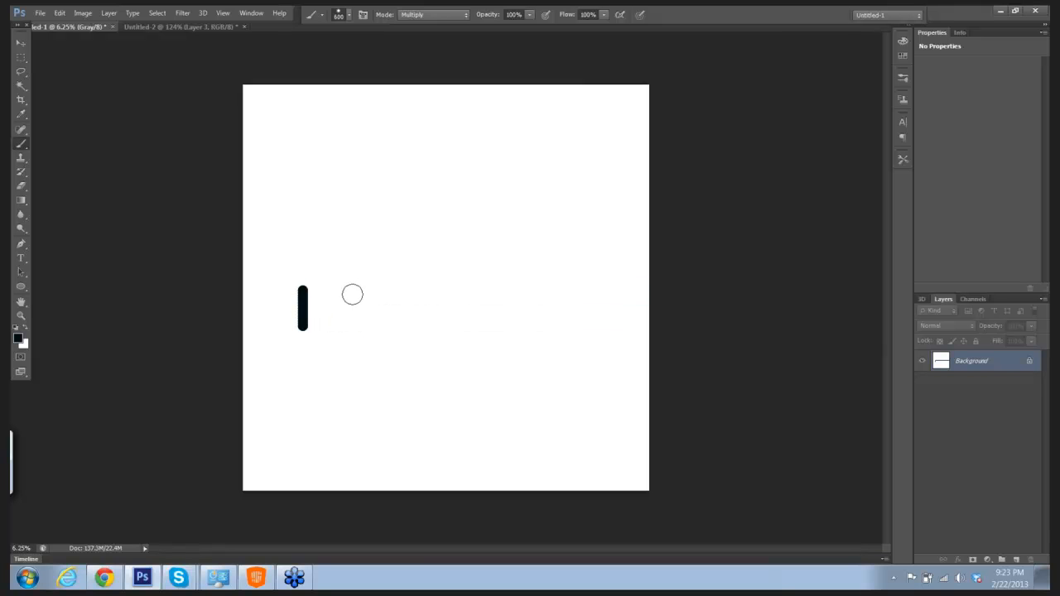
# Step: Paint the gun's straight horizontal body and barrel with a 600 px brush, and block in the angled magazine beneath them
pyautogui.moveTo(303, 292)
pyautogui.mouseDown()
pyautogui.moveTo(458, 293)
pyautogui.moveTo(425, 308)
pyautogui.moveTo(555, 305)
pyautogui.mouseUp()
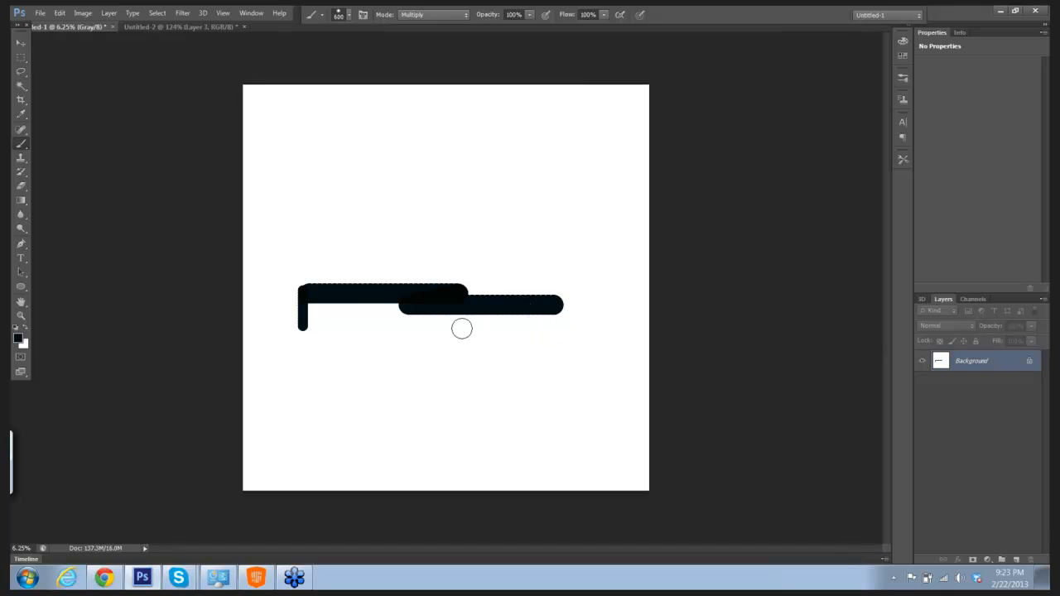
pyautogui.moveTo(414, 303)
pyautogui.mouseDown()
pyautogui.moveTo(414, 349)
pyautogui.moveTo(439, 356)
pyautogui.mouseUp()
pyautogui.keyDown('shift'); pyautogui.click(453, 311); pyautogui.keyUp('shift')
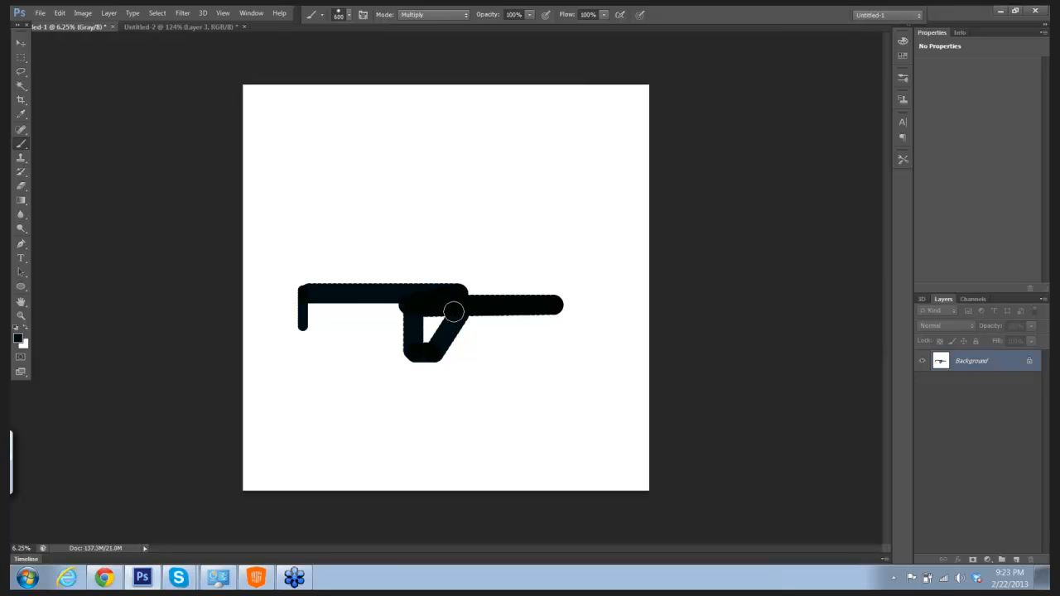
pyautogui.moveTo(453, 310); pyautogui.dragTo(424, 341)
# Step: Reduce the brush to 300 px and paint a raised carrying handle with sloped ends on top of the gun's body
pyautogui.press('[')
pyautogui.press('[')
pyautogui.press('[')
pyautogui.press('[')
pyautogui.press('[')
pyautogui.moveTo(360, 285); pyautogui.dragTo(367, 273)
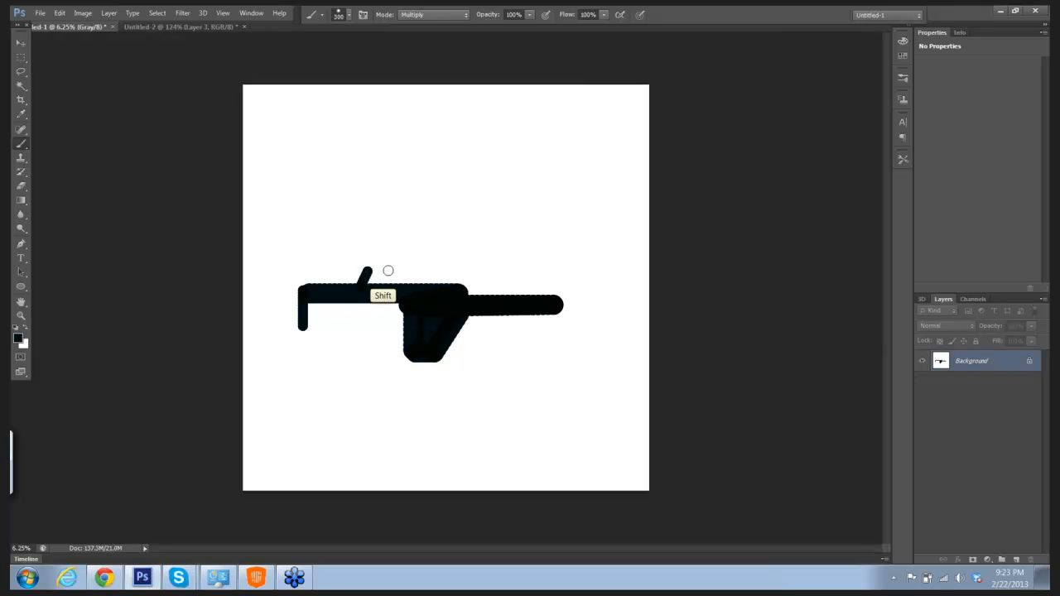
pyautogui.keyDown('shift'); pyautogui.click(439, 266); pyautogui.keyUp('shift')
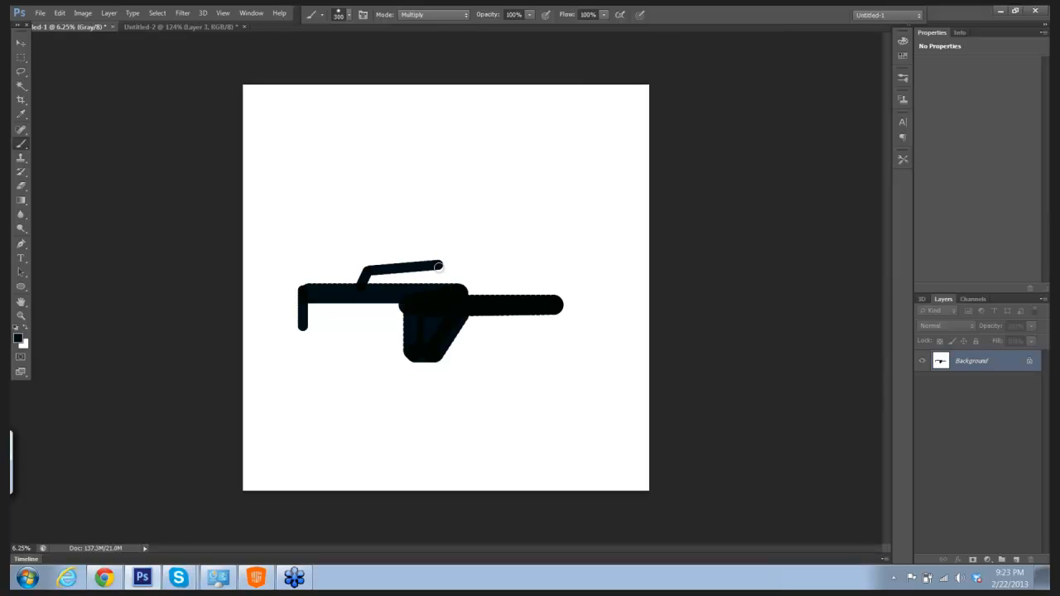
pyautogui.hotkey('ctrl', 'z')
pyautogui.keyDown('shift'); pyautogui.click(400, 267); pyautogui.keyUp('shift')
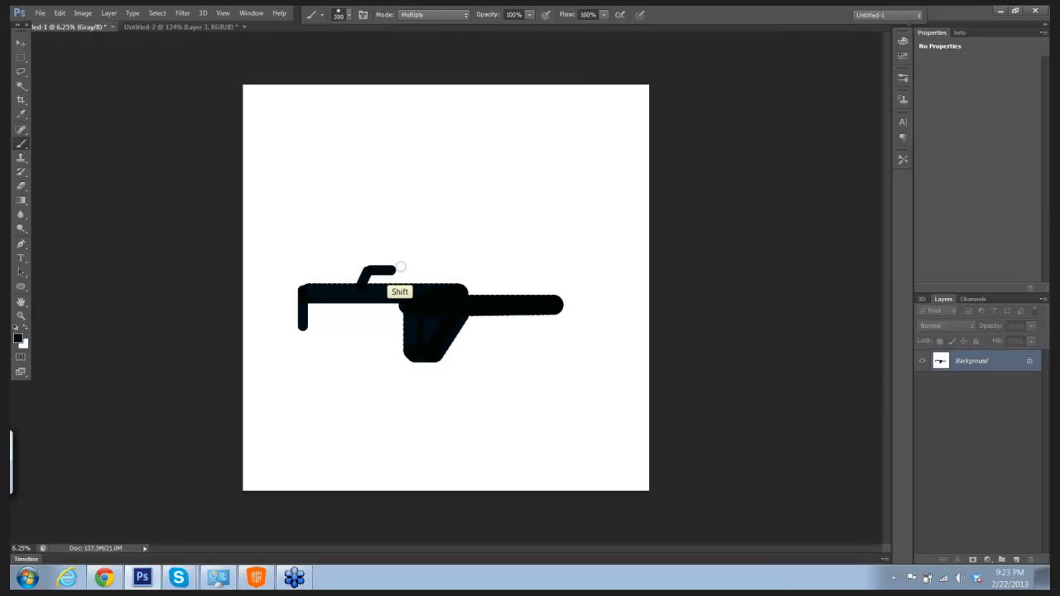
pyautogui.keyDown('shift'); pyautogui.click(448, 267); pyautogui.keyUp('shift')
pyautogui.keyDown('shift'); pyautogui.click(456, 288); pyautogui.keyUp('shift')
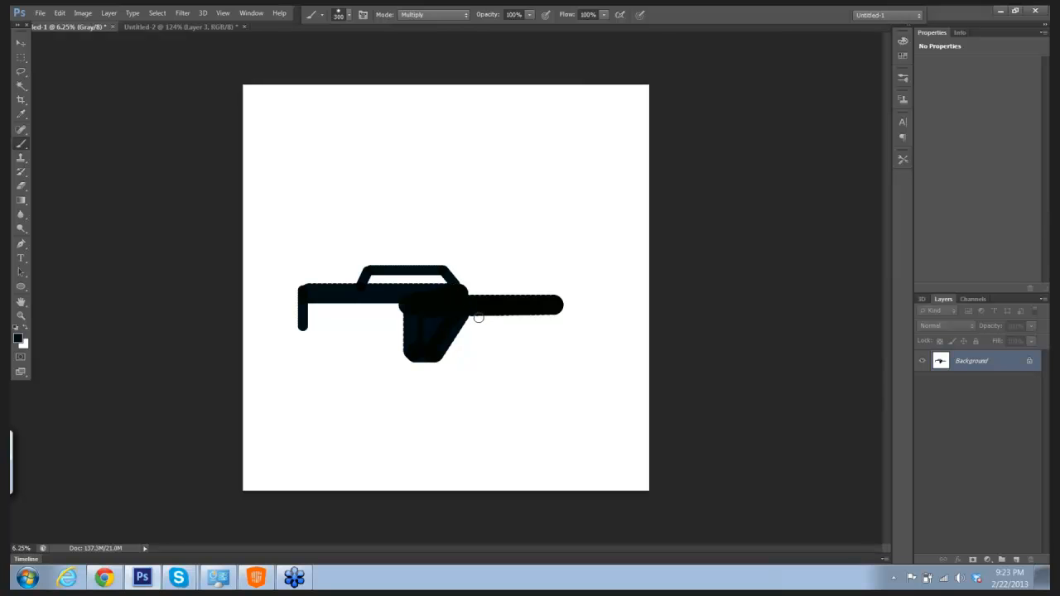
# Step: Paint a thin straight tube below the barrel, joined at its front end, and a second thin barrel with a sight above it
pyautogui.moveTo(460, 325)
pyautogui.mouseDown()
pyautogui.moveTo(550, 323)
pyautogui.moveTo(548, 313)
pyautogui.mouseUp()
pyautogui.press('shift')
pyautogui.rightClick(530, 287)
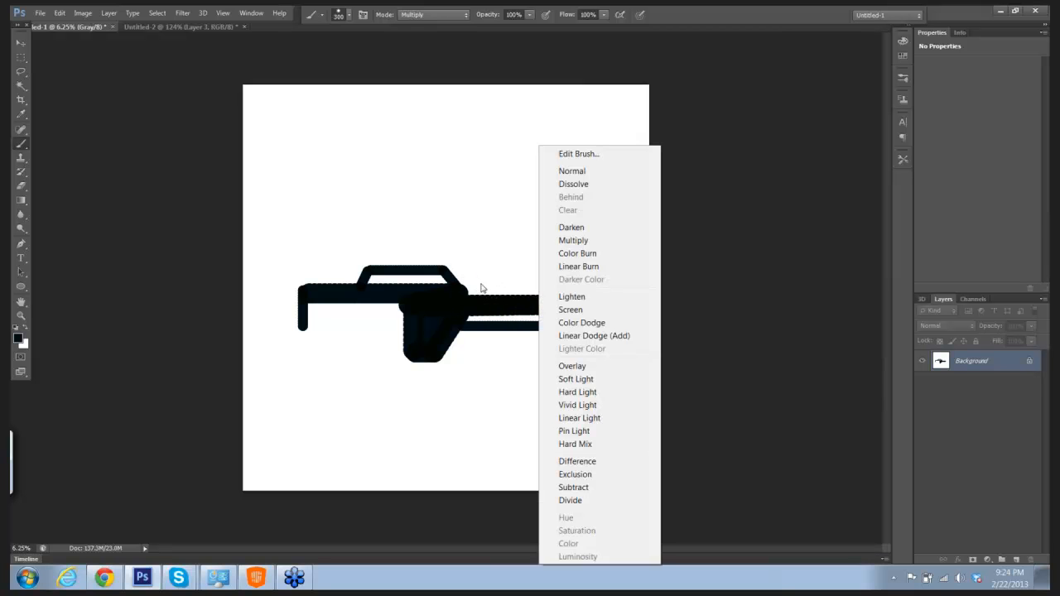
pyautogui.click(701, 274)
pyautogui.press('shift')
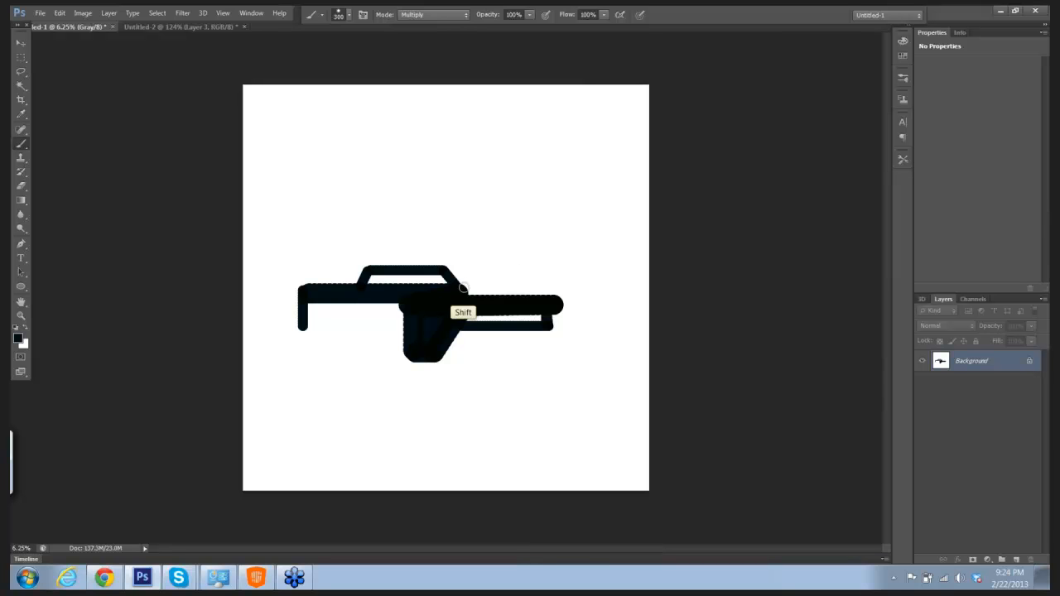
pyautogui.moveTo(458, 284); pyautogui.dragTo(557, 286)
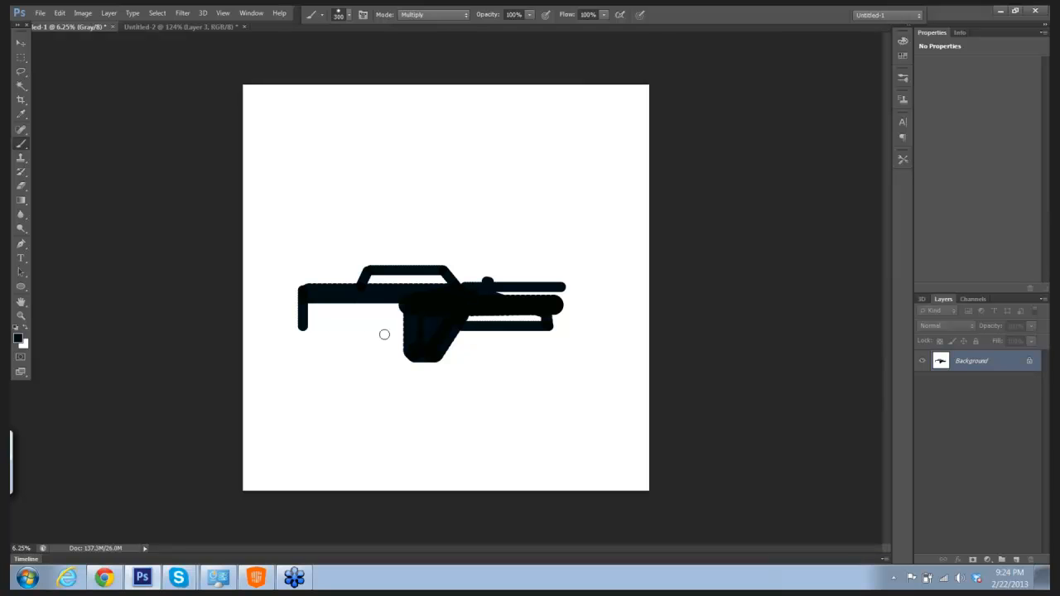
# Step: Paint the angled rear grip with a connecting rod, thicken the front of the barrel, and add a short vertical foregrip
pyautogui.moveTo(354, 300)
pyautogui.mouseDown()
pyautogui.moveTo(338, 337)
pyautogui.moveTo(353, 339)
pyautogui.moveTo(373, 300)
pyautogui.moveTo(348, 326)
pyautogui.moveTo(354, 307)
pyautogui.moveTo(378, 317)
pyautogui.moveTo(410, 308)
pyautogui.moveTo(423, 328)
pyautogui.moveTo(503, 317)
pyautogui.mouseUp()
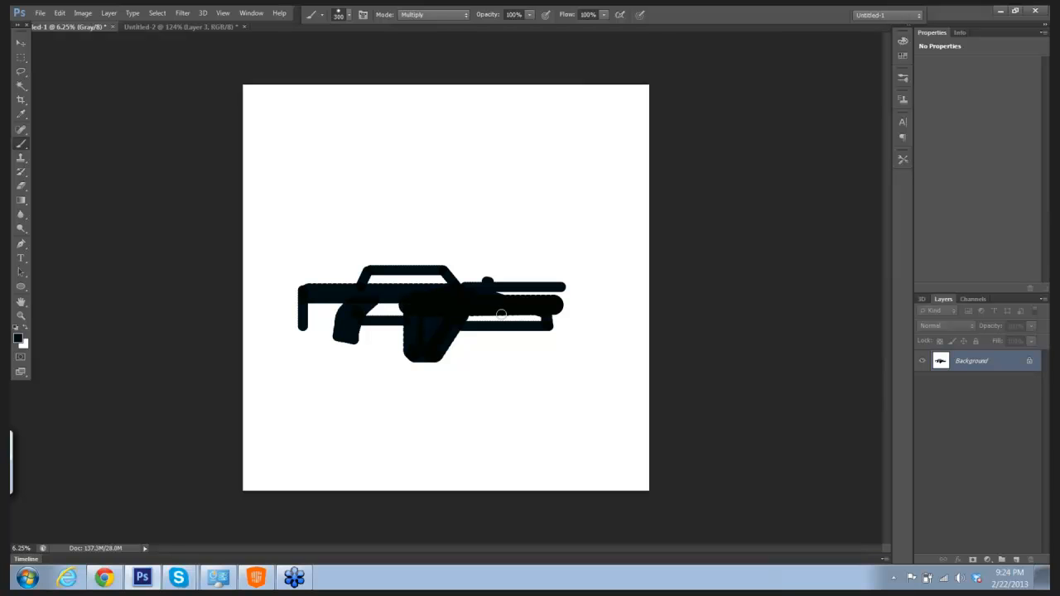
pyautogui.moveTo(498, 315)
pyautogui.mouseDown()
pyautogui.moveTo(539, 317)
pyautogui.moveTo(506, 319)
pyautogui.mouseUp()
pyautogui.moveTo(558, 302)
pyautogui.mouseDown()
pyautogui.moveTo(555, 322)
pyautogui.moveTo(521, 325)
pyautogui.moveTo(525, 354)
pyautogui.mouseUp()
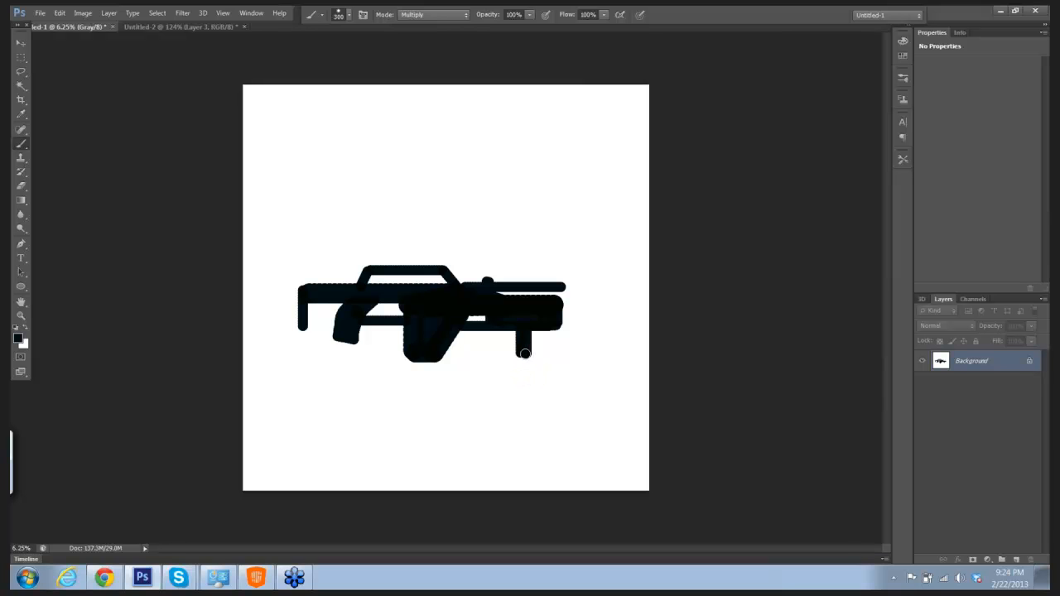
# Step: Undo the stray straight stroke and paint a thicker, longer shoulder stock at the rear of the gun
pyautogui.keyDown('shift'); pyautogui.click(294, 290); pyautogui.keyUp('shift')
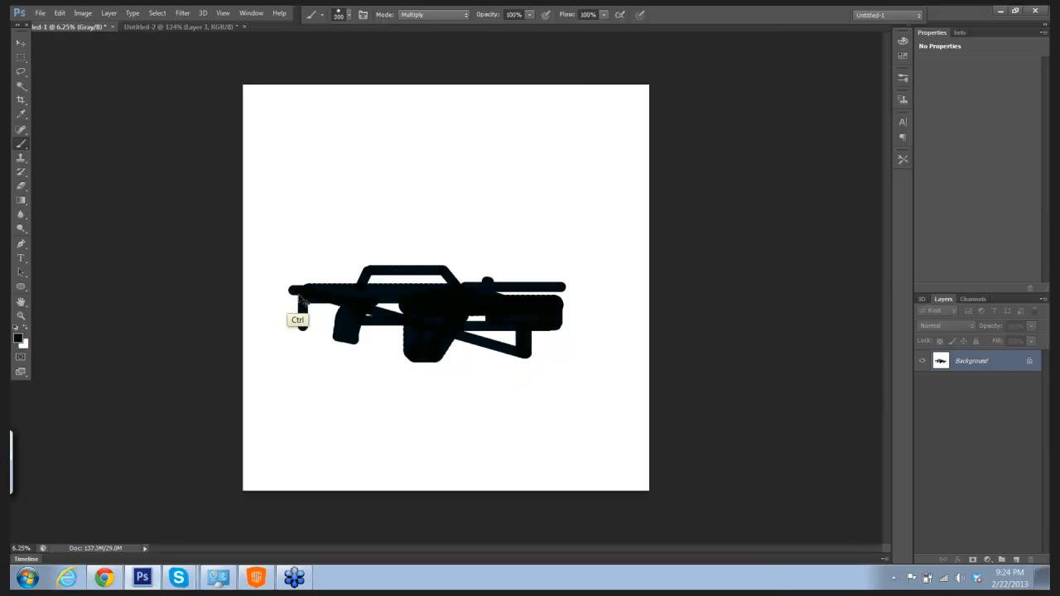
pyautogui.hotkey('ctrl', 'z')
pyautogui.moveTo(295, 291)
pyautogui.mouseDown()
pyautogui.moveTo(299, 341)
pyautogui.moveTo(333, 290)
pyautogui.moveTo(307, 304)
pyautogui.moveTo(351, 304)
pyautogui.mouseUp()
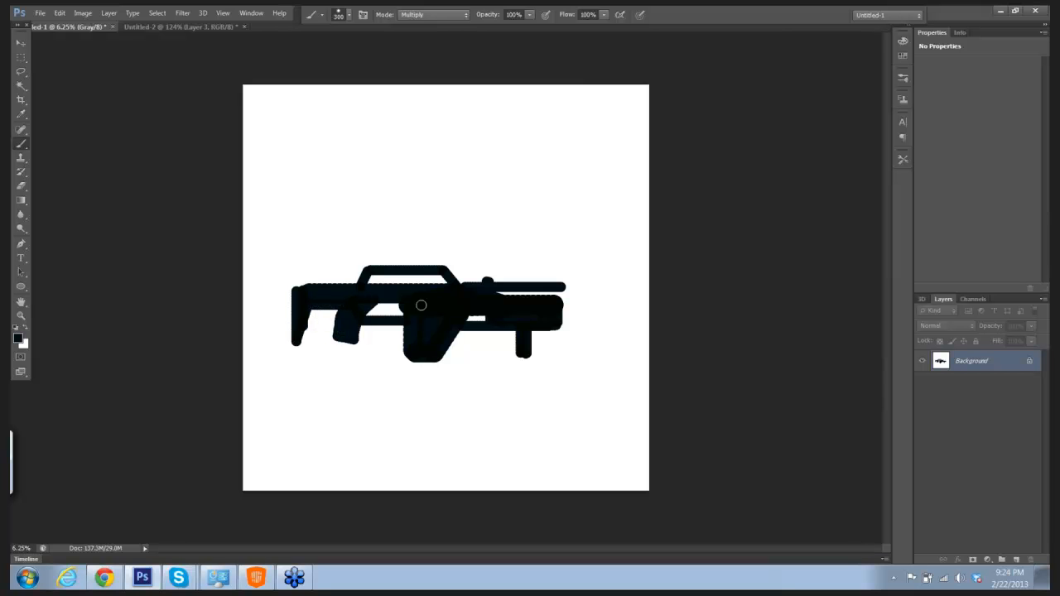
# Step: Reduce the brush size for finer work on the gun silhouette, keeping the near-black foreground color
pyautogui.moveTo(465, 280); pyautogui.dragTo(523, 267)
pyautogui.moveTo(537, 228); pyautogui.dragTo(553, 215)
pyautogui.keyDown('ctrl'); pyautogui.click(552, 212); pyautogui.keyUp('ctrl')
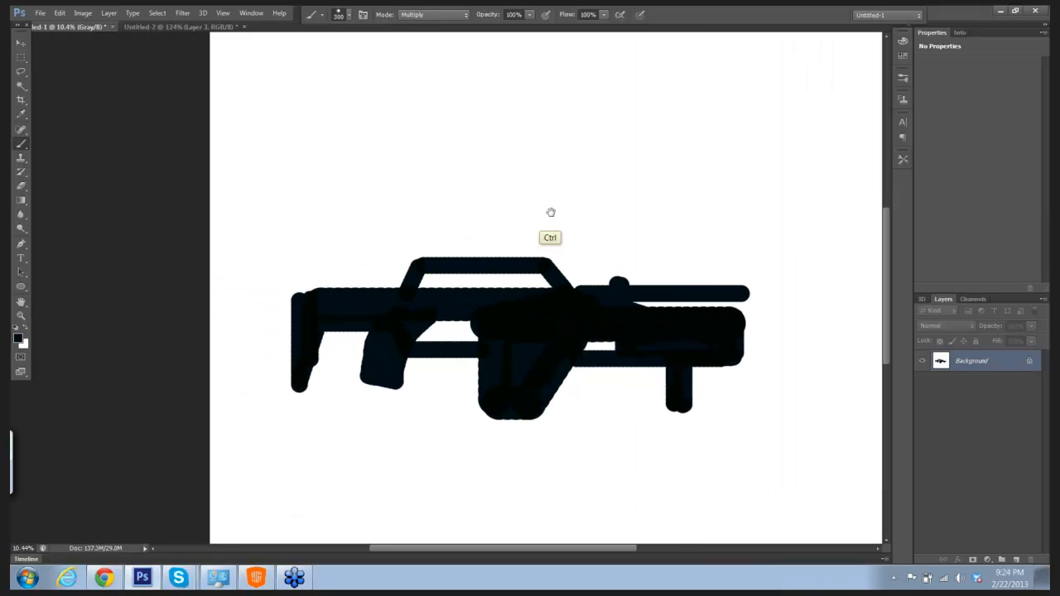
pyautogui.moveTo(546, 177); pyautogui.dragTo(523, 156)
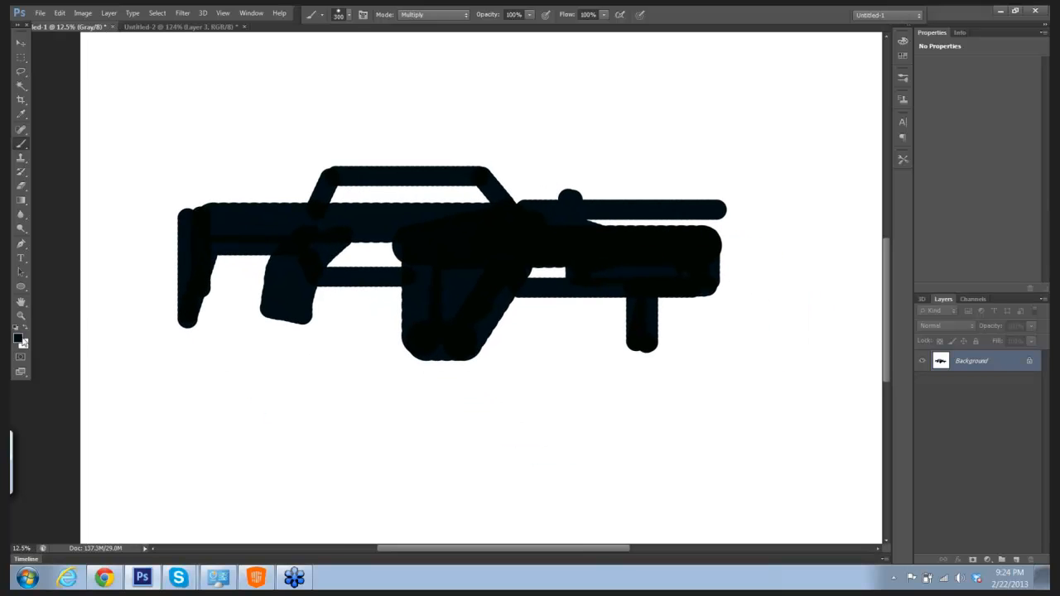
pyautogui.click(18, 338)
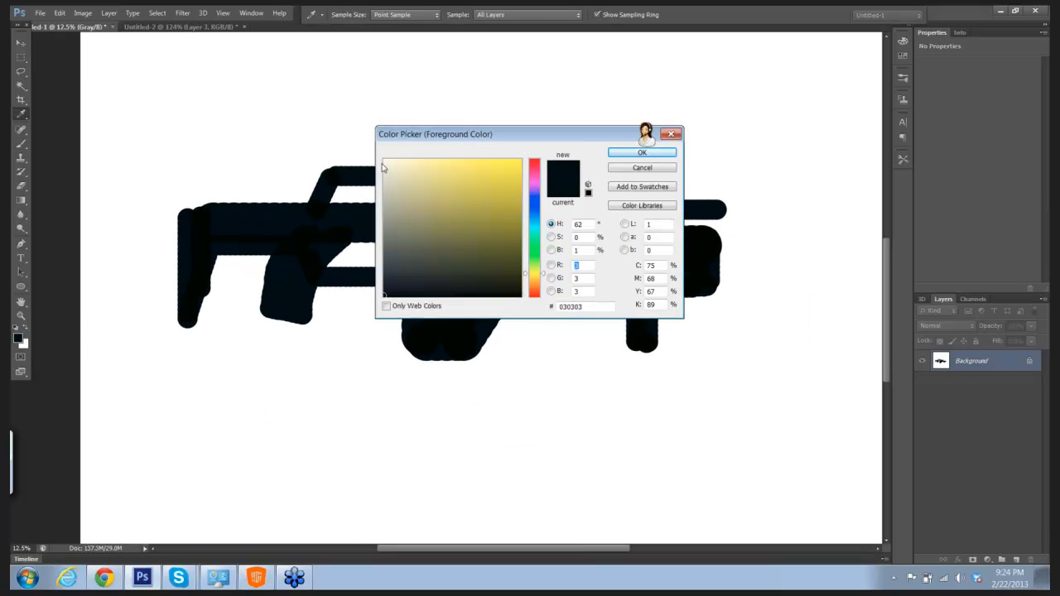
pyautogui.click(629, 154)
pyautogui.press('[')
pyautogui.press('[')
pyautogui.press('[')
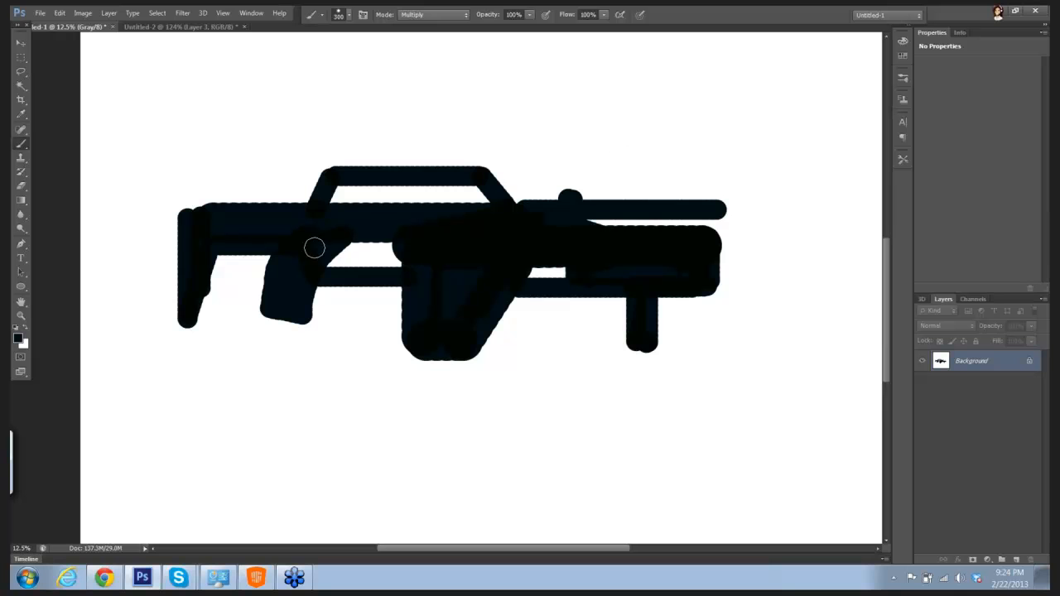
pyautogui.press('[')
pyautogui.press('[')
pyautogui.press('[')
pyautogui.press('[')
pyautogui.press('[')
# Step: Set the foreground color to near-white (fafafa) and try painting a line across the shoulder stock in Multiply mode
pyautogui.click(19, 339)
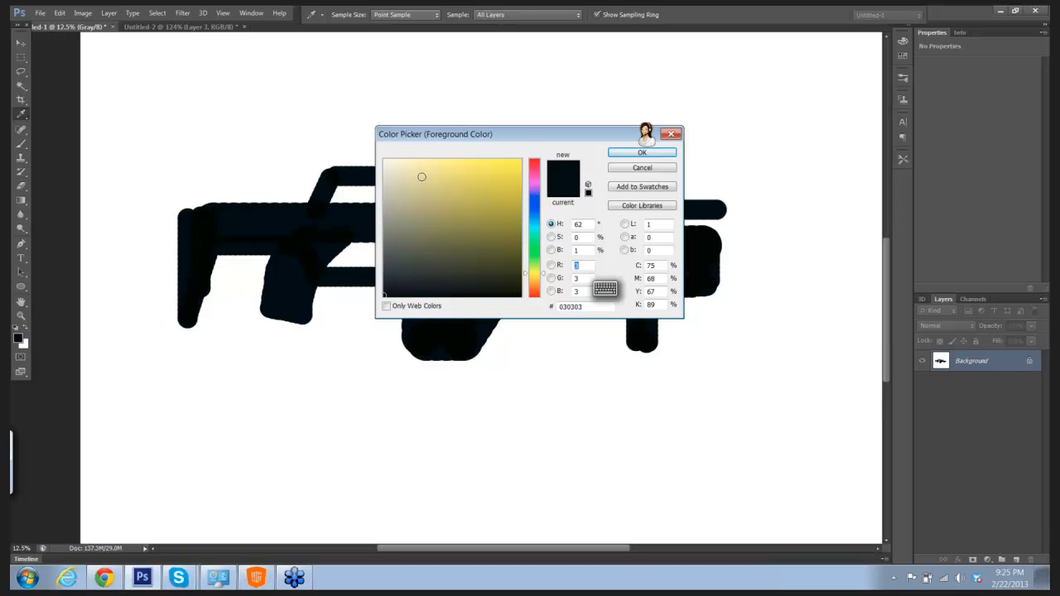
pyautogui.click(395, 170)
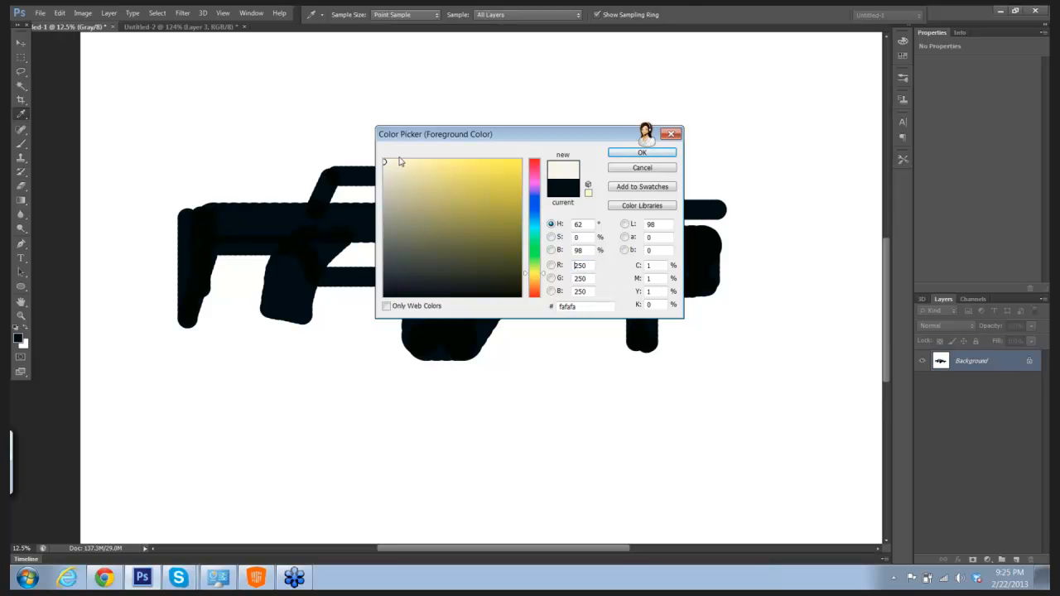
pyautogui.click(614, 153)
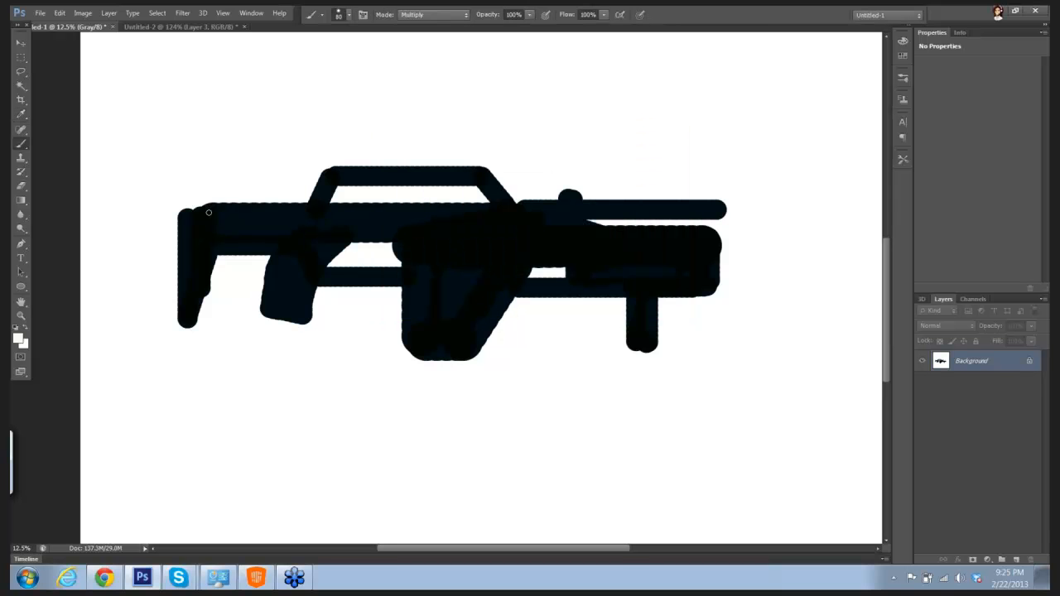
pyautogui.moveTo(209, 208); pyautogui.dragTo(213, 248)
# Step: Switch to the Eraser with a tiny brush and cut two thin vertical lines across the rear of the stock
pyautogui.press('e')
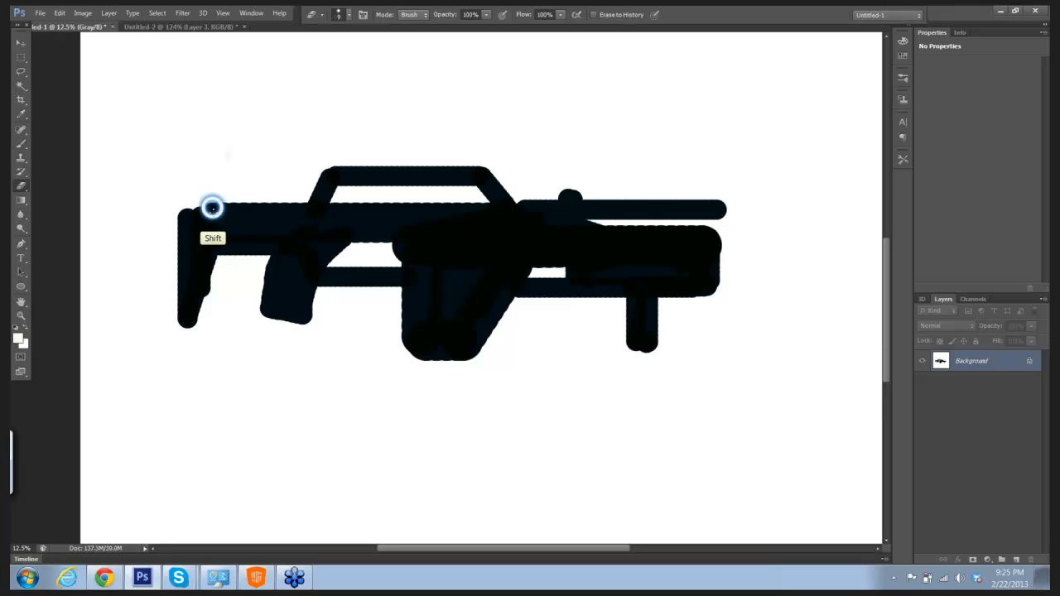
pyautogui.keyDown('shift'); pyautogui.rightClick(215, 233); pyautogui.keyUp('shift')
pyautogui.click(242, 166)
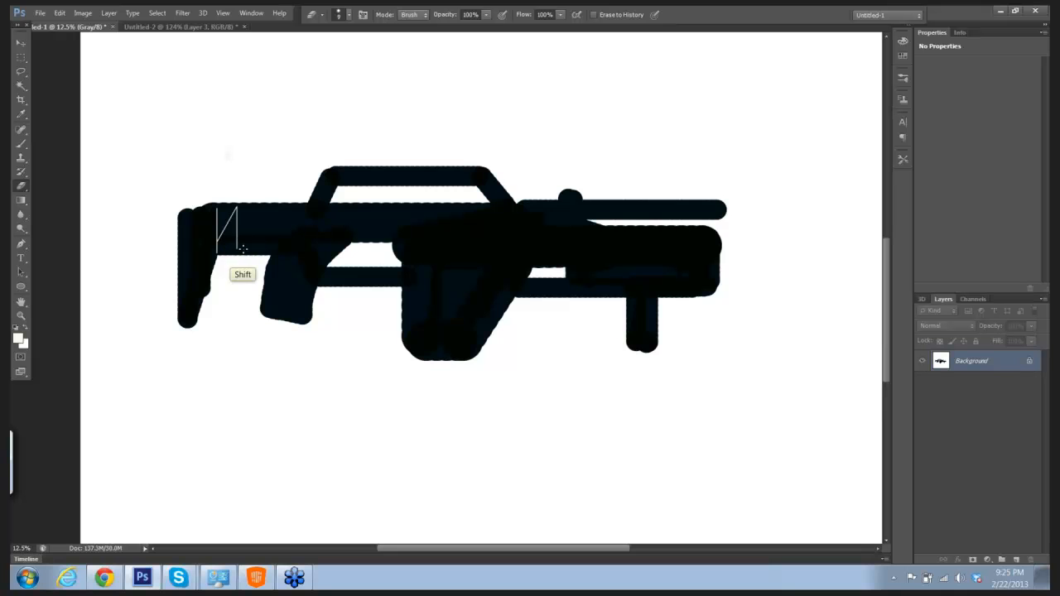
pyautogui.moveTo(235, 206); pyautogui.dragTo(237, 251)
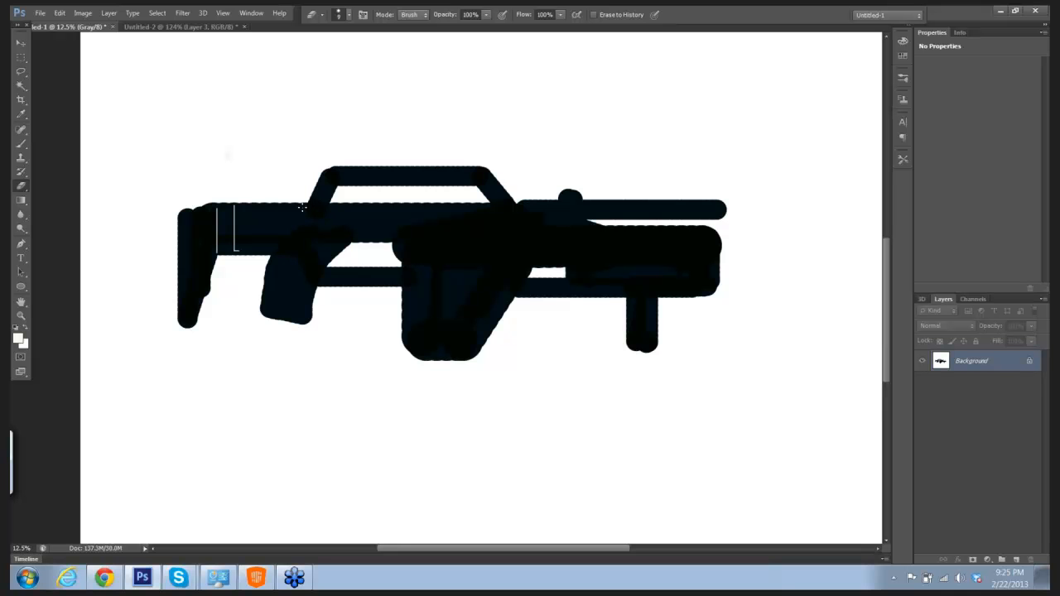
# Step: Erase a small panel outline below the carry handle's rear, plus long thin lines along the receiver and the handle
pyautogui.keyDown('shift'); pyautogui.click(304, 207); pyautogui.keyUp('shift')
pyautogui.keyDown('shift'); pyautogui.click(328, 207); pyautogui.keyUp('shift')
pyautogui.moveTo(330, 216); pyautogui.dragTo(569, 202)
pyautogui.moveTo(339, 176); pyautogui.dragTo(470, 176)
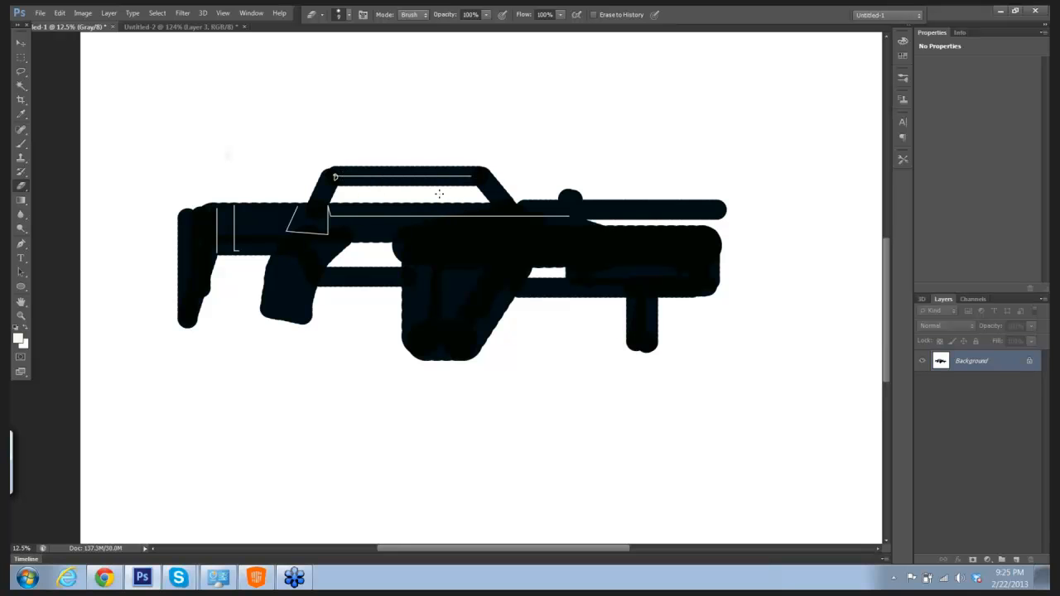
# Step: Erase a thin horizontal line above the rear grip and a zigzag of straight lines down the grip
pyautogui.keyDown('shift'); pyautogui.click(273, 253); pyautogui.keyUp('shift')
pyautogui.click(60, 13)
pyautogui.click(83, 50)
pyautogui.moveTo(242, 256); pyautogui.dragTo(330, 256)
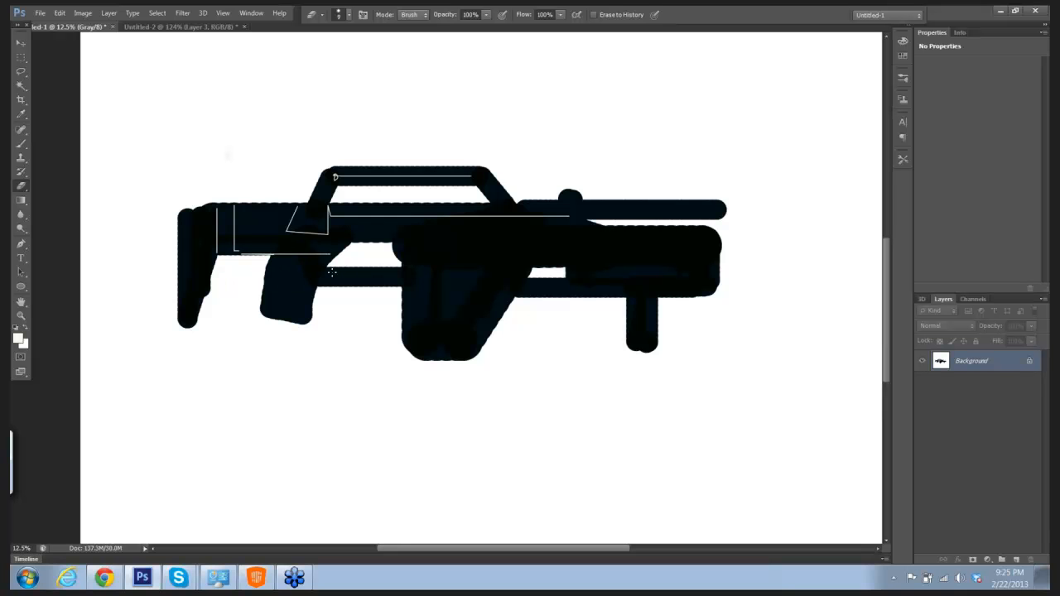
pyautogui.click(270, 268)
pyautogui.keyDown('shift'); pyautogui.click(316, 287); pyautogui.keyUp('shift')
pyautogui.keyDown('shift'); pyautogui.click(267, 282); pyautogui.keyUp('shift')
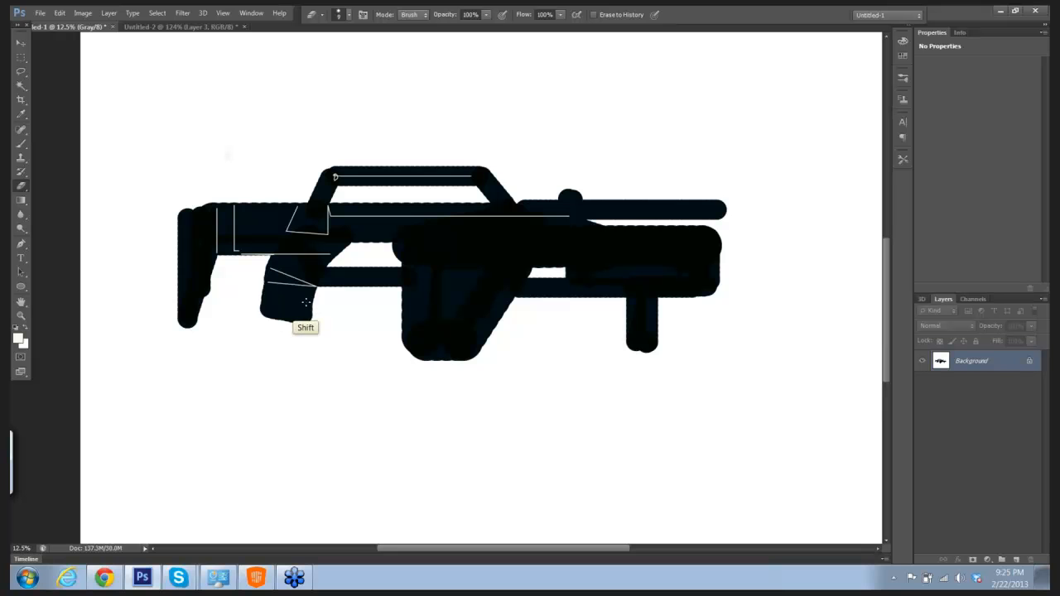
pyautogui.keyDown('shift'); pyautogui.click(308, 305); pyautogui.keyUp('shift')
pyautogui.keyDown('shift'); pyautogui.click(264, 312); pyautogui.keyUp('shift')
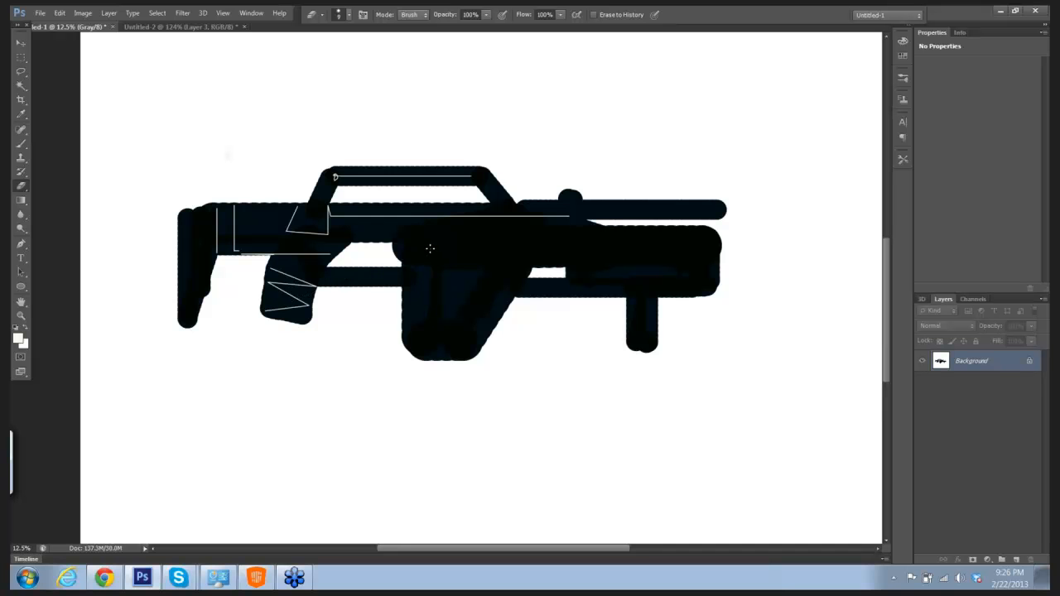
# Step: Erase the magazine and rectangular panel outlines, extending a thin line along the barrel with a thicker parallel one beneath it
pyautogui.click(429, 249)
pyautogui.keyDown('shift'); pyautogui.click(430, 268); pyautogui.keyUp('shift')
pyautogui.keyDown('shift'); pyautogui.click(483, 268); pyautogui.keyUp('shift')
pyautogui.keyDown('shift'); pyautogui.click(484, 245); pyautogui.keyUp('shift')
pyautogui.keyDown('shift'); pyautogui.click(430, 244); pyautogui.keyUp('shift')
pyautogui.moveTo(416, 280)
pyautogui.mouseDown()
pyautogui.moveTo(419, 346)
pyautogui.moveTo(470, 339)
pyautogui.moveTo(457, 289)
pyautogui.moveTo(472, 290)
pyautogui.moveTo(475, 273)
pyautogui.moveTo(589, 244)
pyautogui.moveTo(714, 236)
pyautogui.mouseUp()
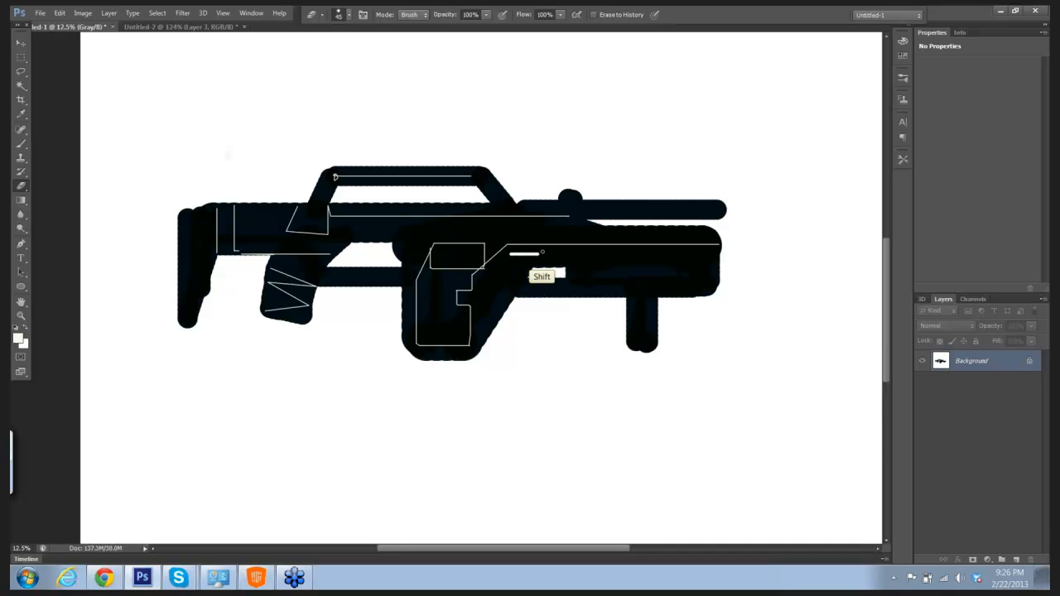
pyautogui.keyDown('shift'); pyautogui.click(711, 254); pyautogui.keyUp('shift')
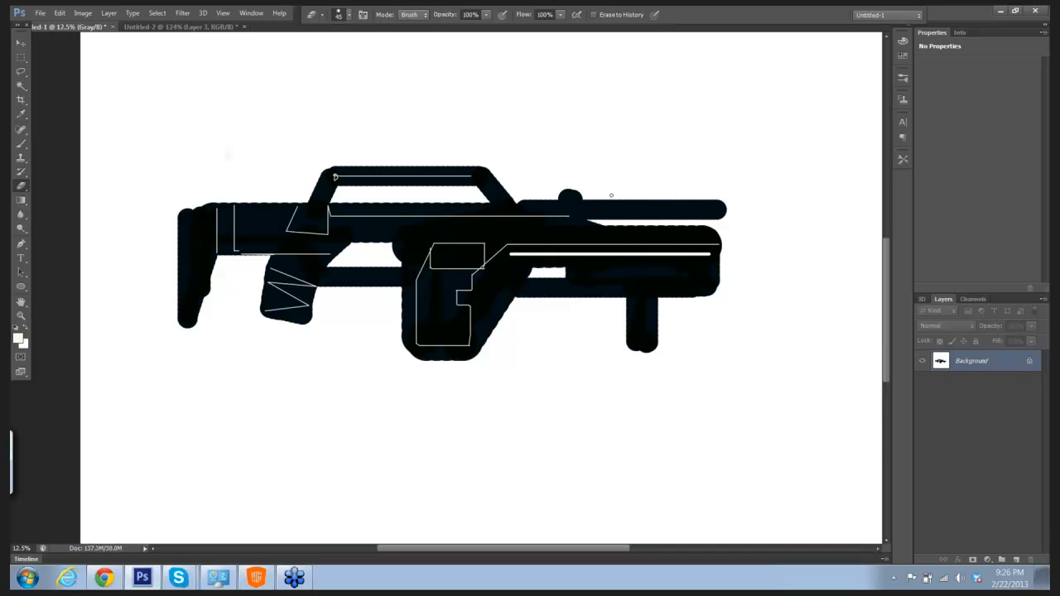
# Step: Erase a row of short vertical vent marks along the thin upper barrel at brush size 45, undoing stray strokes
pyautogui.keyDown('shift'); pyautogui.click(605, 206); pyautogui.keyUp('shift')
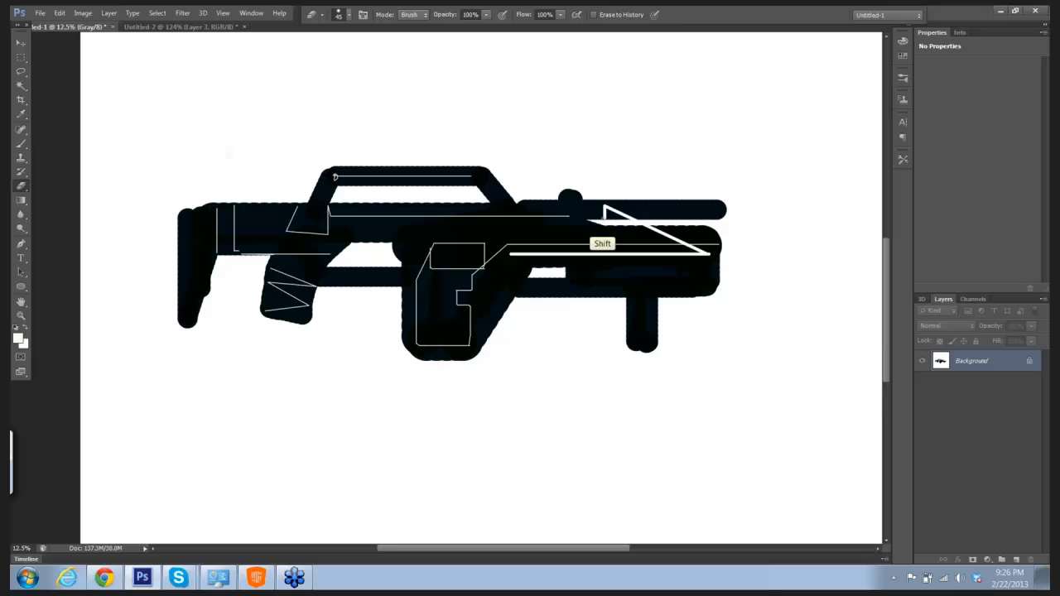
pyautogui.hotkey('ctrl', 'z')
pyautogui.keyDown('shift'); pyautogui.click(606, 217); pyautogui.keyUp('shift')
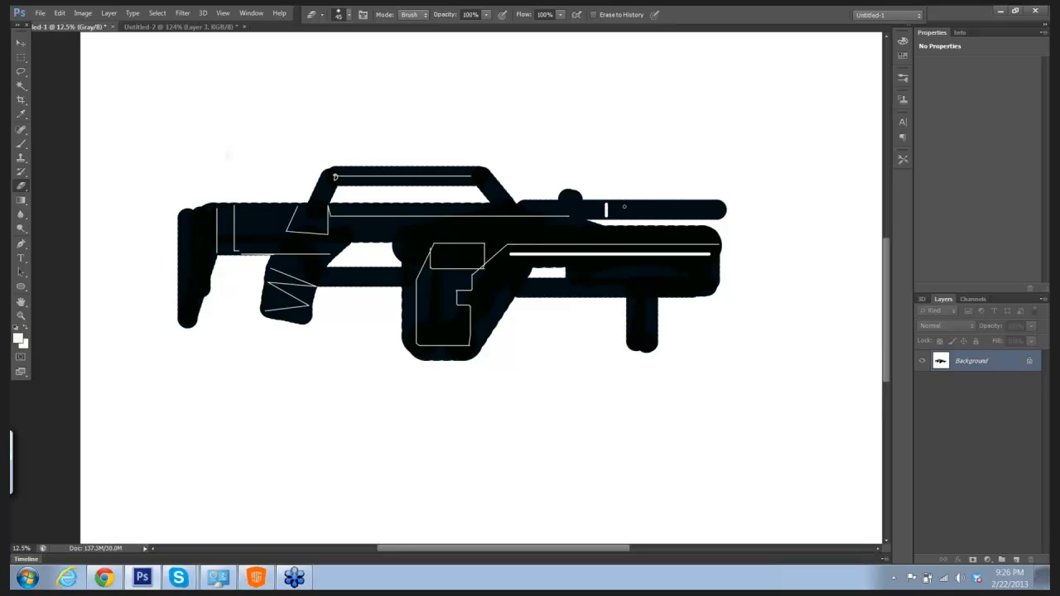
pyautogui.keyDown('shift'); pyautogui.click(626, 203); pyautogui.keyUp('shift')
pyautogui.keyDown('shift'); pyautogui.click(626, 217); pyautogui.keyUp('shift')
pyautogui.hotkey('ctrl', 'alt', 'z')
pyautogui.hotkey('ctrl', 'alt', 'z')
pyautogui.click(620, 204)
pyautogui.keyDown('shift'); pyautogui.click(619, 217); pyautogui.keyUp('shift')
pyautogui.moveTo(634, 204); pyautogui.dragTo(634, 218)
pyautogui.hotkey('ctrl', 'z')
pyautogui.click(632, 204)
pyautogui.keyDown('shift'); pyautogui.click(631, 217); pyautogui.keyUp('shift')
# Step: Erase a row of taller vertical slots along the lower fore-end at brush size 70, undoing misplaced strokes
pyautogui.moveTo(581, 265)
pyautogui.mouseDown()
pyautogui.moveTo(581, 281)
pyautogui.moveTo(602, 282)
pyautogui.mouseUp()
pyautogui.hotkey('ctrl', 'z')
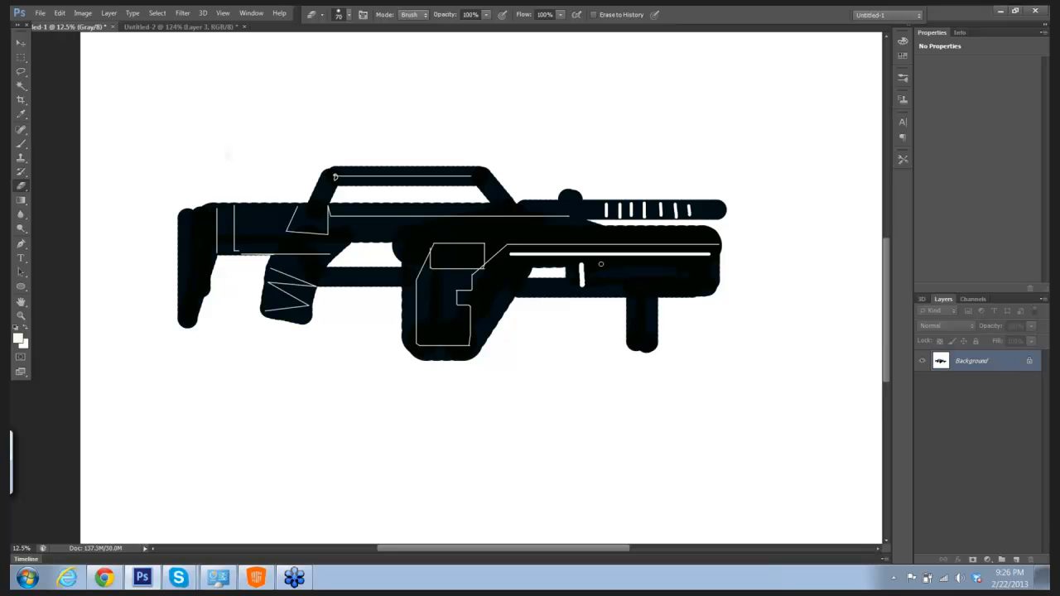
pyautogui.rightClick(601, 265)
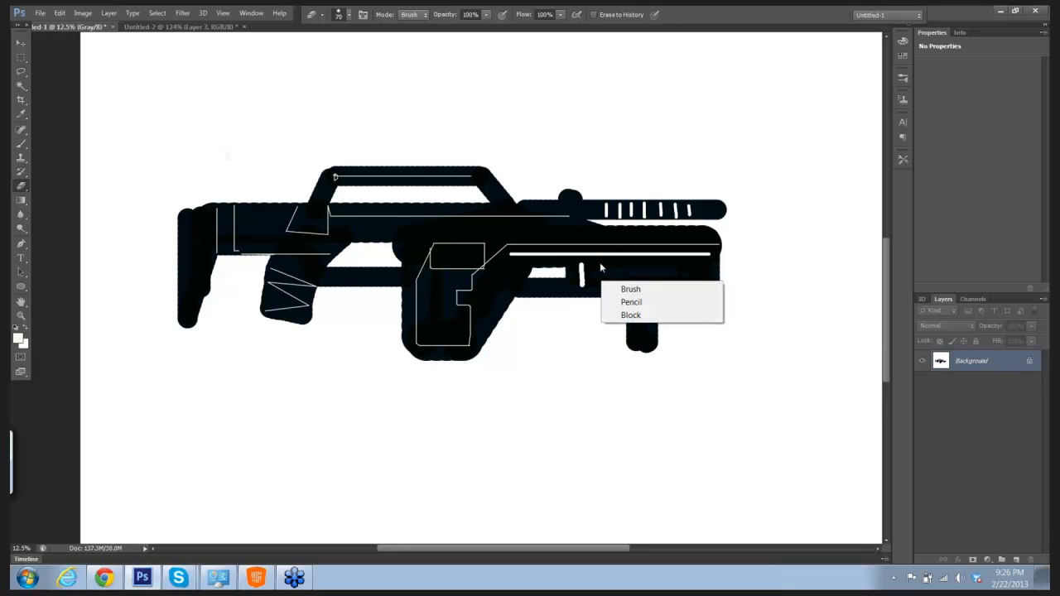
pyautogui.click(685, 272)
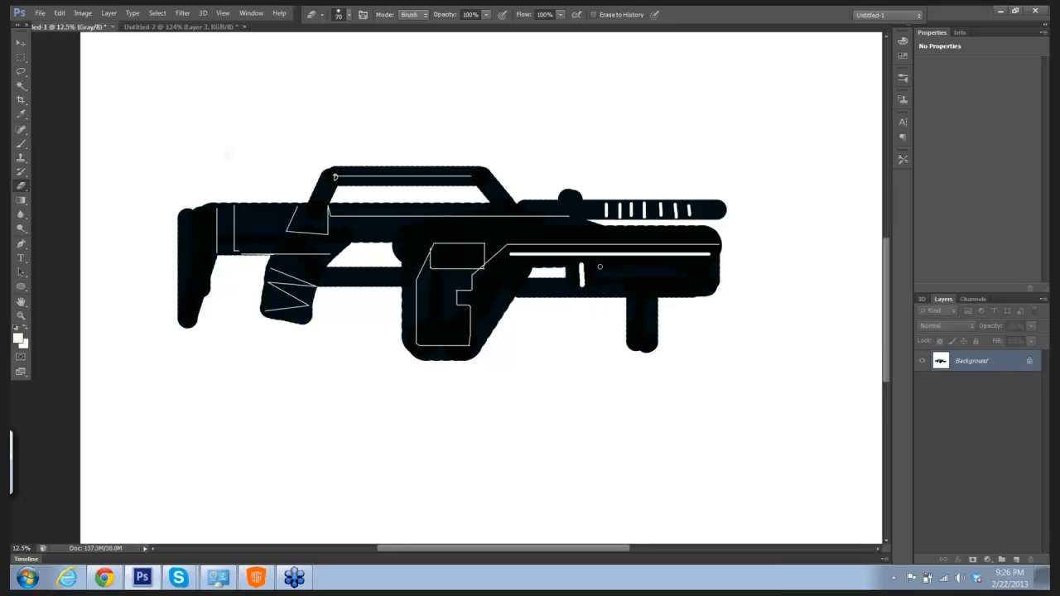
pyautogui.moveTo(600, 267)
pyautogui.mouseDown()
pyautogui.moveTo(605, 287)
pyautogui.moveTo(702, 281)
pyautogui.mouseUp()
pyautogui.hotkey('ctrl', 'z')
pyautogui.keyDown('shift'); pyautogui.click(615, 267); pyautogui.keyUp('shift')
pyautogui.hotkey('ctrl', 'z')
pyautogui.keyDown('shift'); pyautogui.click(629, 266); pyautogui.keyUp('shift')
pyautogui.hotkey('ctrl', 'z')
pyautogui.keyDown('shift'); pyautogui.click(650, 265); pyautogui.keyUp('shift')
pyautogui.hotkey('ctrl', 'z')
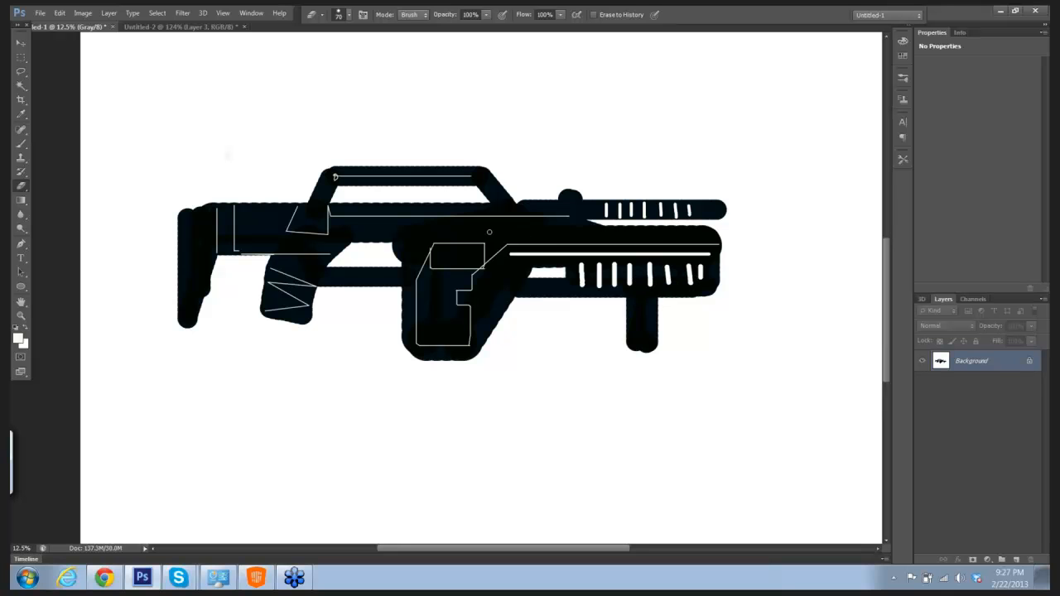
# Step: Erase thick highlight lines along the main barrel's upper part and along the receiver below the carry handle
pyautogui.click(489, 232)
pyautogui.keyDown('shift'); pyautogui.click(521, 230); pyautogui.keyUp('shift')
pyautogui.keyDown('shift'); pyautogui.click(539, 223); pyautogui.keyUp('shift')
pyautogui.hotkey('ctrl', 'z')
pyautogui.keyDown('shift'); pyautogui.click(680, 236); pyautogui.keyUp('shift')
pyautogui.keyDown('shift'); pyautogui.click(700, 236); pyautogui.keyUp('shift')
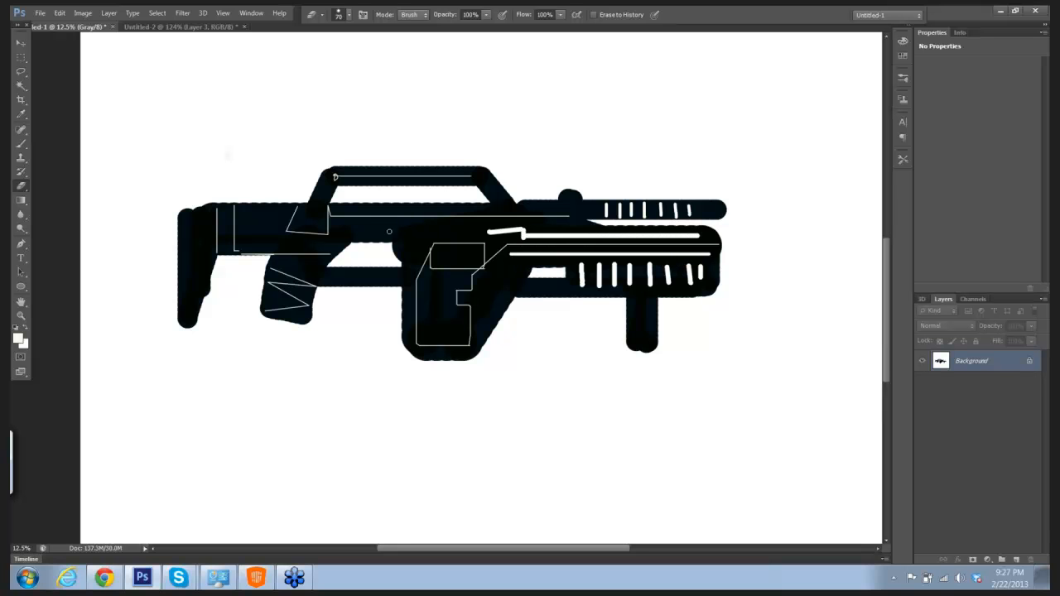
pyautogui.moveTo(341, 223); pyautogui.dragTo(442, 222)
pyautogui.hotkey('ctrl', 'z')
pyautogui.moveTo(334, 218); pyautogui.dragTo(556, 220)
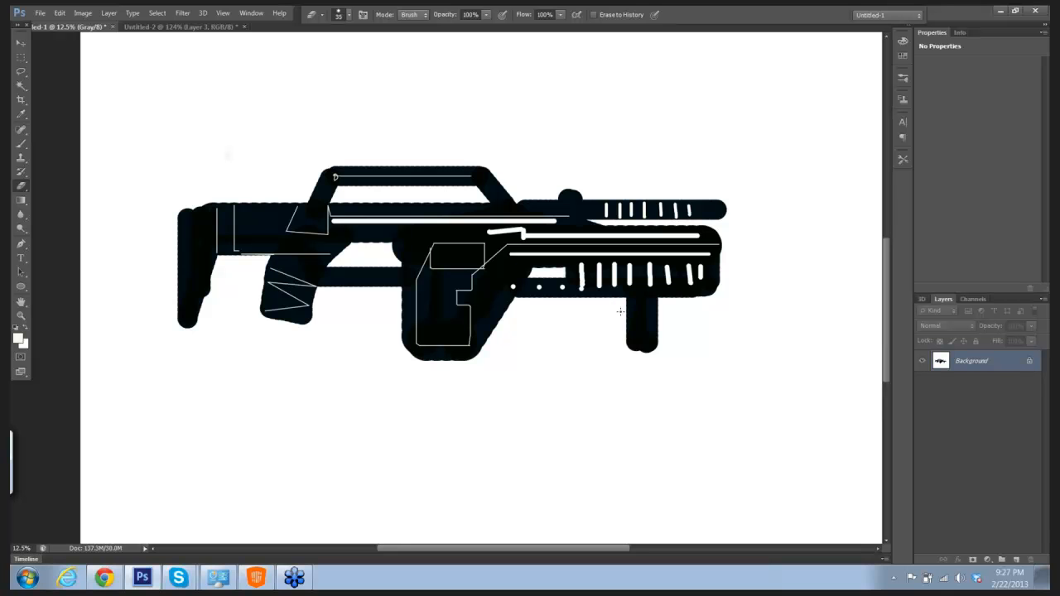
# Step: Erase small rivet dots on the lower tube and stock, and horizontal bands across the vertical foregrip
pyautogui.moveTo(620, 312)
pyautogui.mouseDown()
pyautogui.moveTo(660, 312)
pyautogui.moveTo(650, 337)
pyautogui.mouseUp()
pyautogui.hotkey('ctrl', 'alt', 'z')
pyautogui.hotkey('ctrl', 'alt', 'z')
# Step: Set the foreground color to near-black and paint a small curved trigger in front of the rear grip
pyautogui.click(16, 339)
pyautogui.moveTo(417, 276); pyautogui.dragTo(406, 299)
pyautogui.click(638, 153)
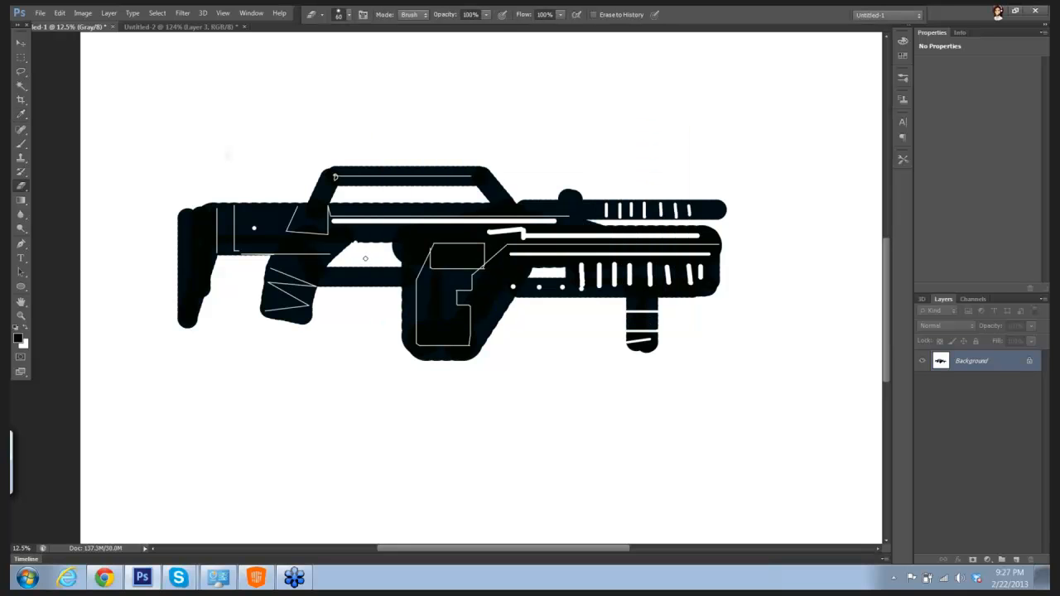
pyautogui.press('b')
pyautogui.moveTo(355, 243); pyautogui.dragTo(365, 259)
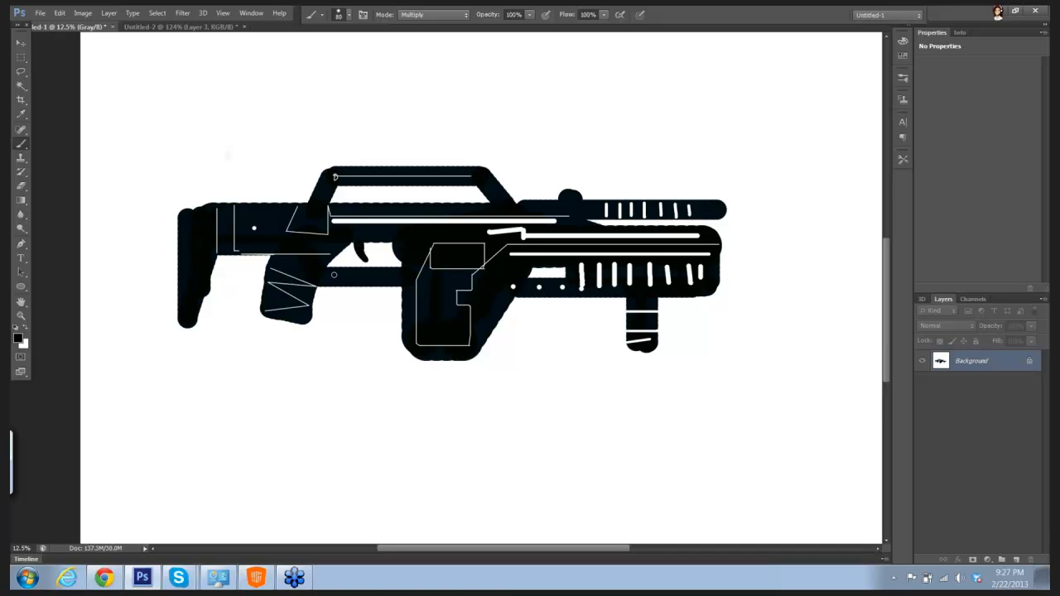
# Step: Set the foreground color to light gray (bfbfb9) for the Brush, then return to the Eraser
pyautogui.click(17, 338)
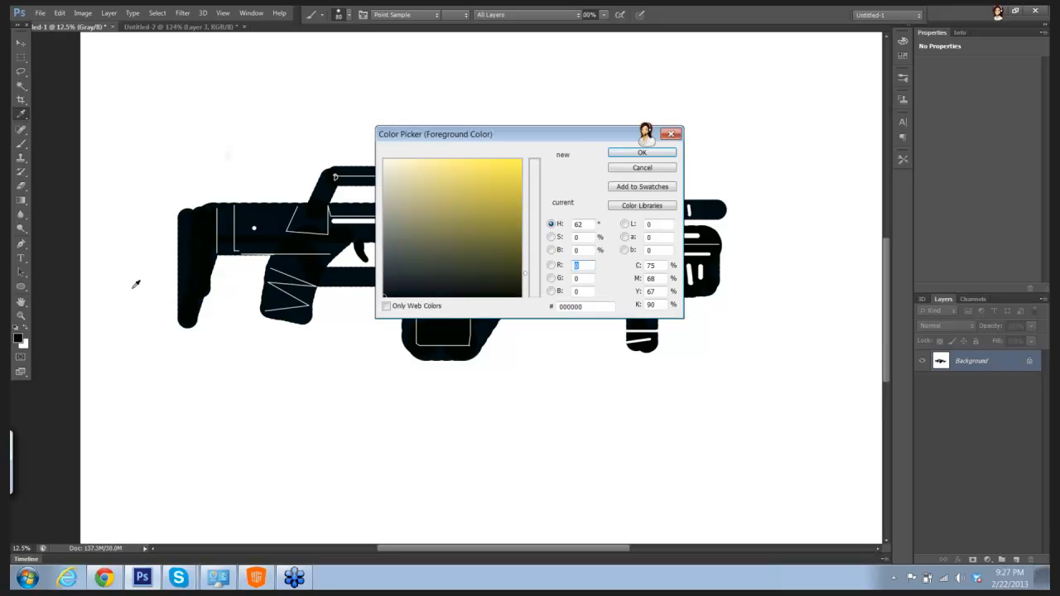
pyautogui.click(641, 153)
pyautogui.press('shift')
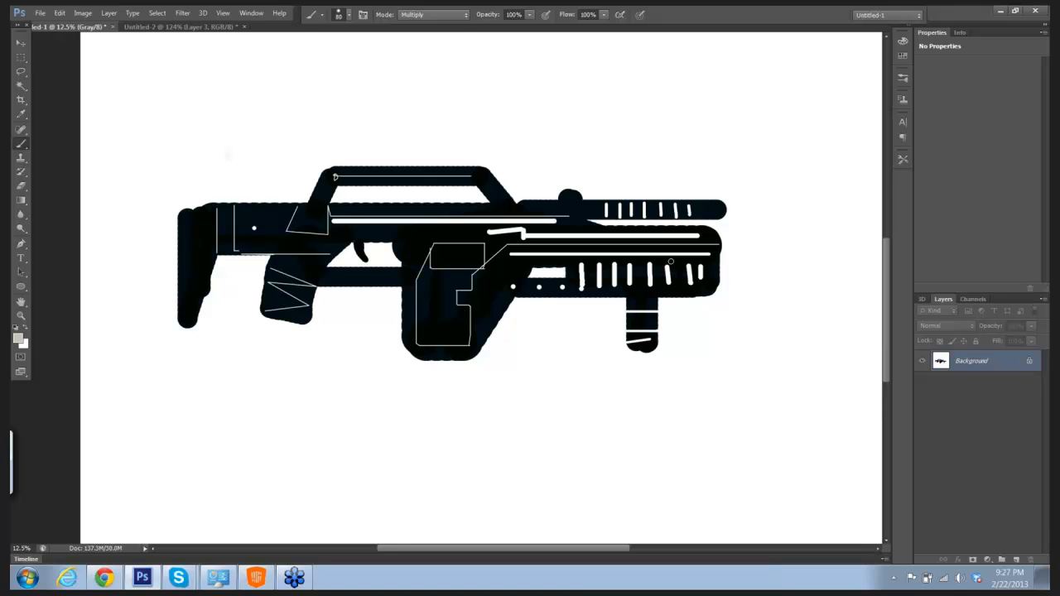
pyautogui.press('e')
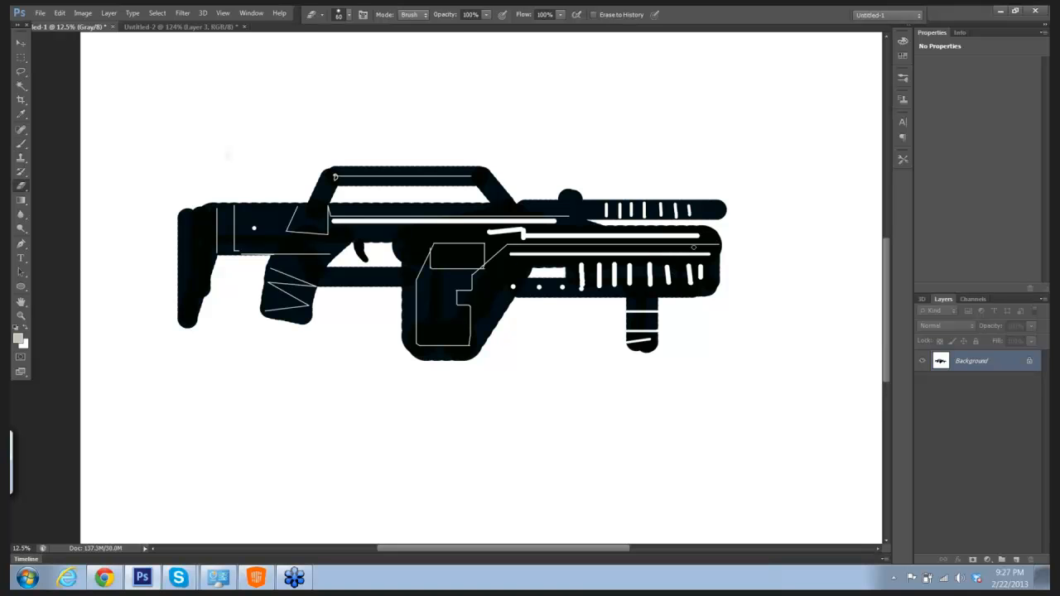
# Step: Set the foreground color back to near-black and paint a muzzle collar with a thin barrel tip at the gun's front
pyautogui.click(20, 340)
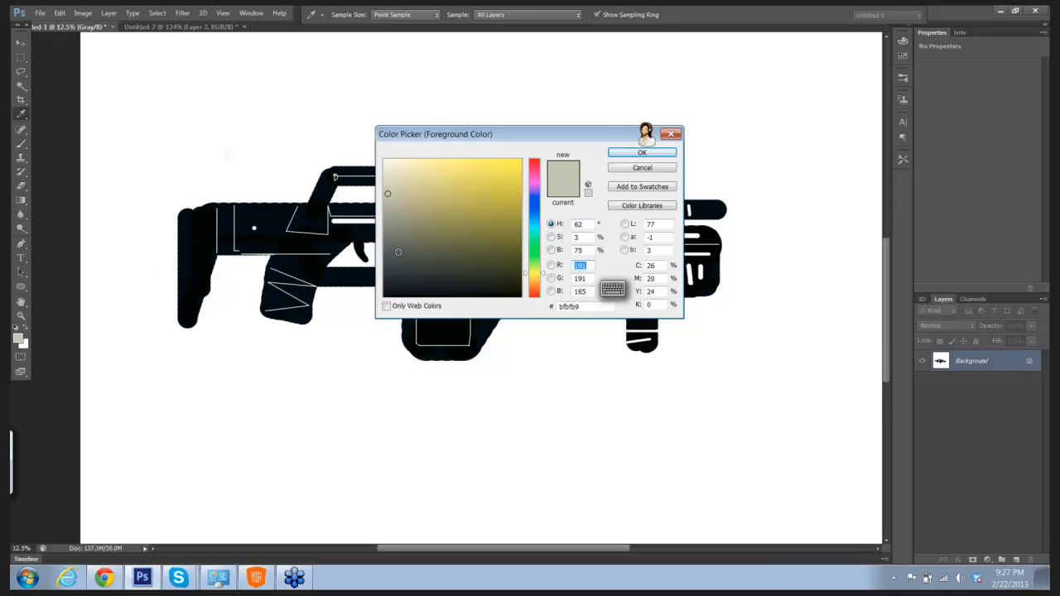
pyautogui.click(397, 285)
pyautogui.click(642, 153)
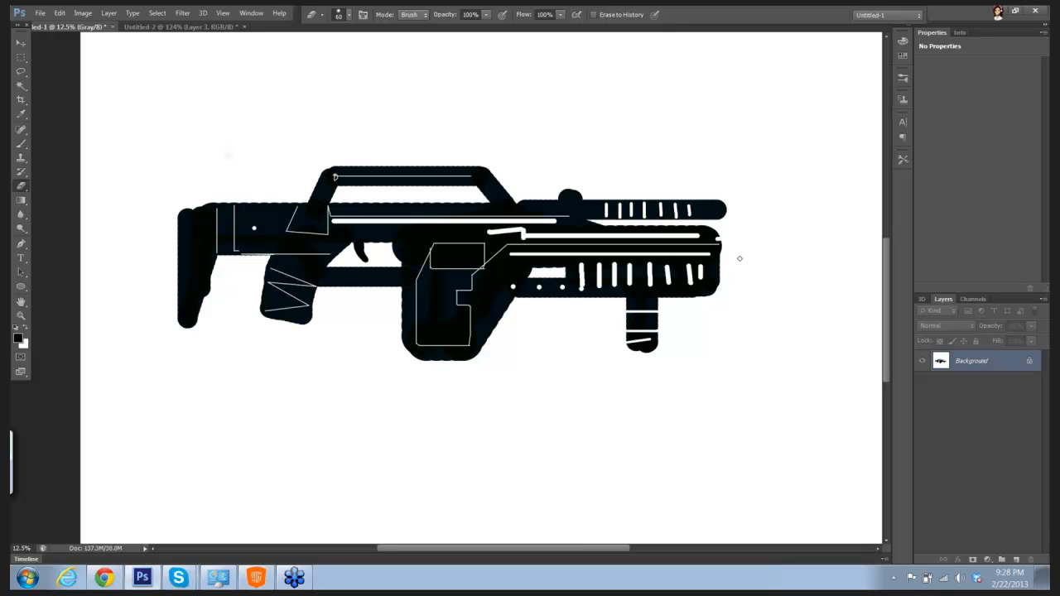
pyautogui.press('b')
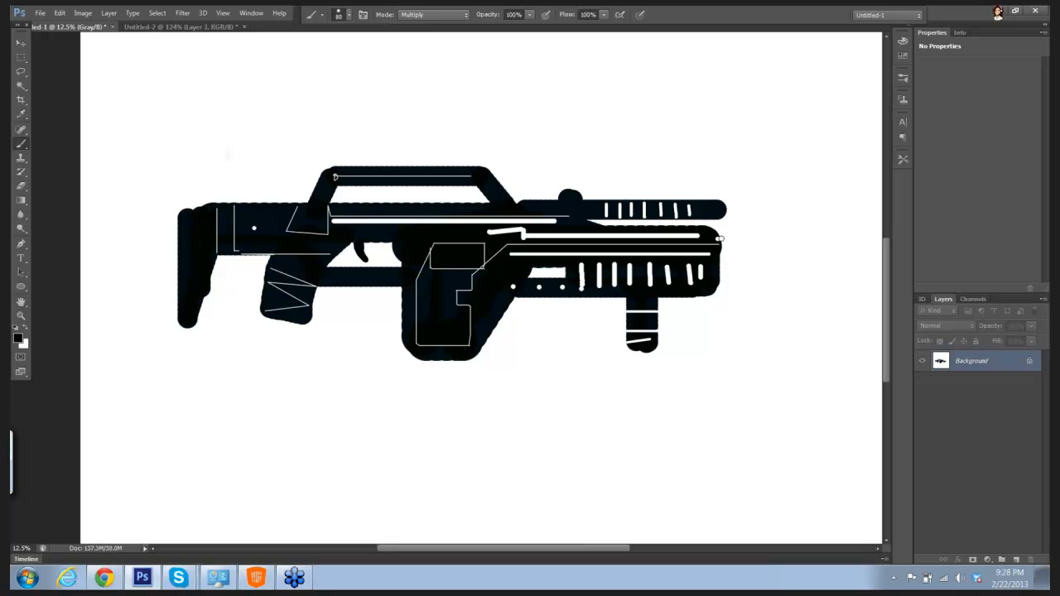
pyautogui.moveTo(719, 237); pyautogui.dragTo(724, 262)
pyautogui.press(']')
pyautogui.press(']')
pyautogui.press(']')
pyautogui.press(']')
pyautogui.press(']')
pyautogui.keyDown('shift'); pyautogui.rightClick(760, 251); pyautogui.keyUp('shift')
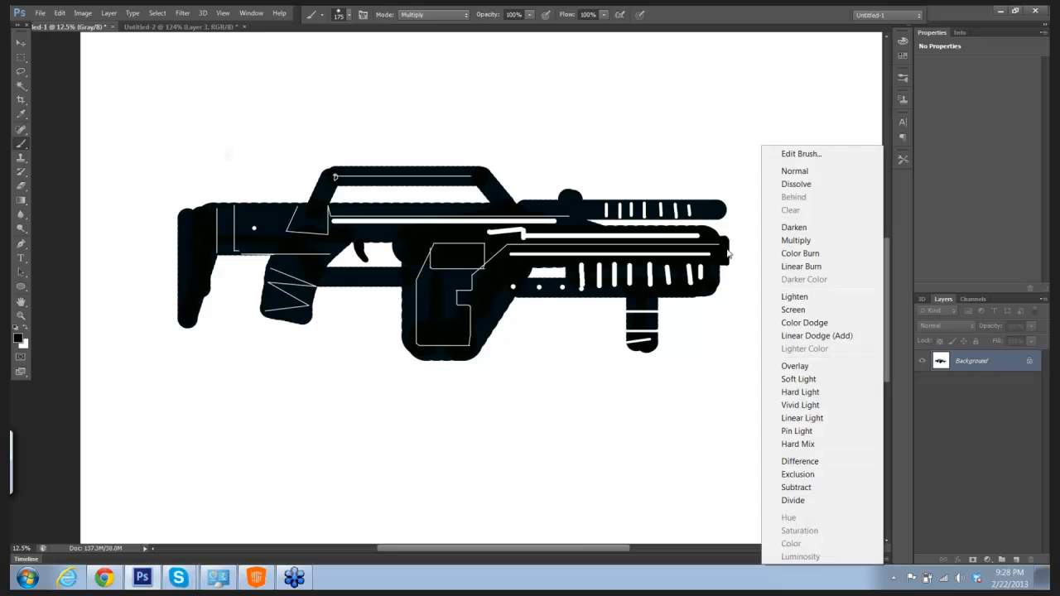
pyautogui.click(729, 253)
pyautogui.moveTo(727, 250)
pyautogui.mouseDown()
pyautogui.moveTo(759, 250)
pyautogui.moveTo(734, 250)
pyautogui.mouseUp()
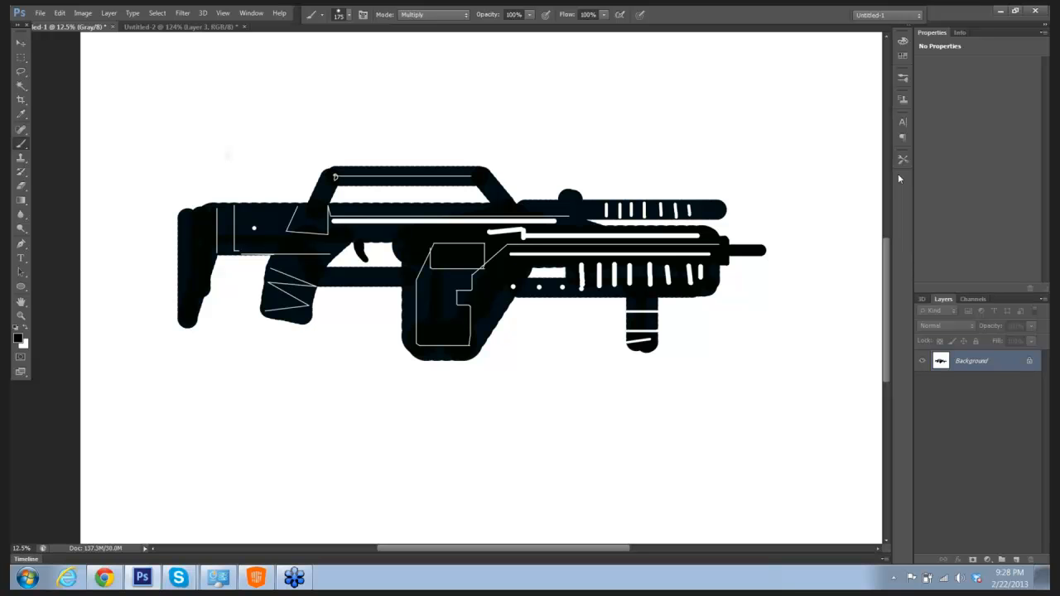
# Step: Undo the stray dot above the gun and open the Image Size settings
pyautogui.click(165, 106)
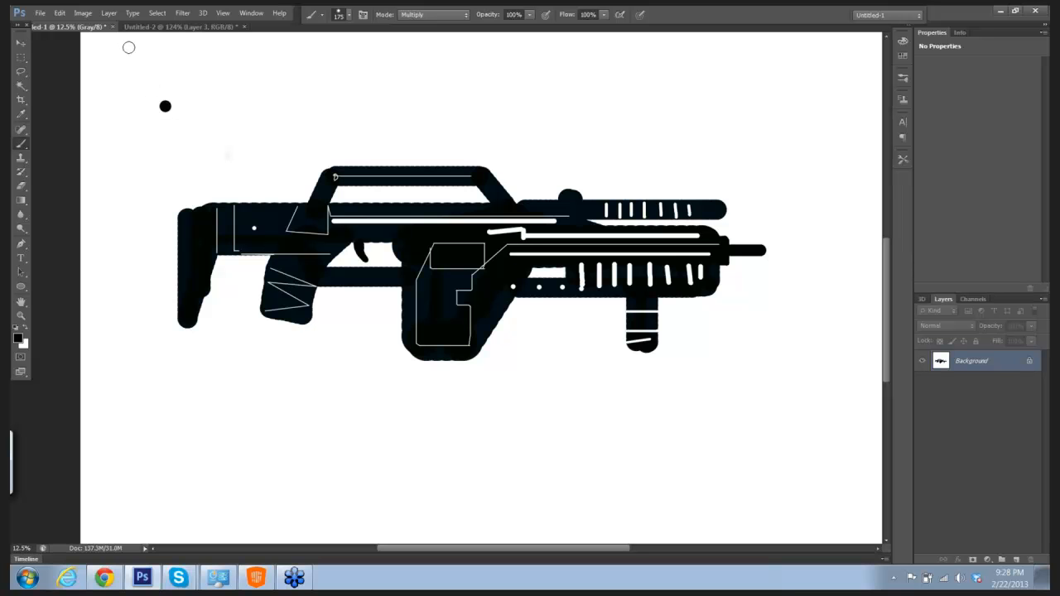
pyautogui.hotkey('ctrl', 'z')
pyautogui.click(83, 14)
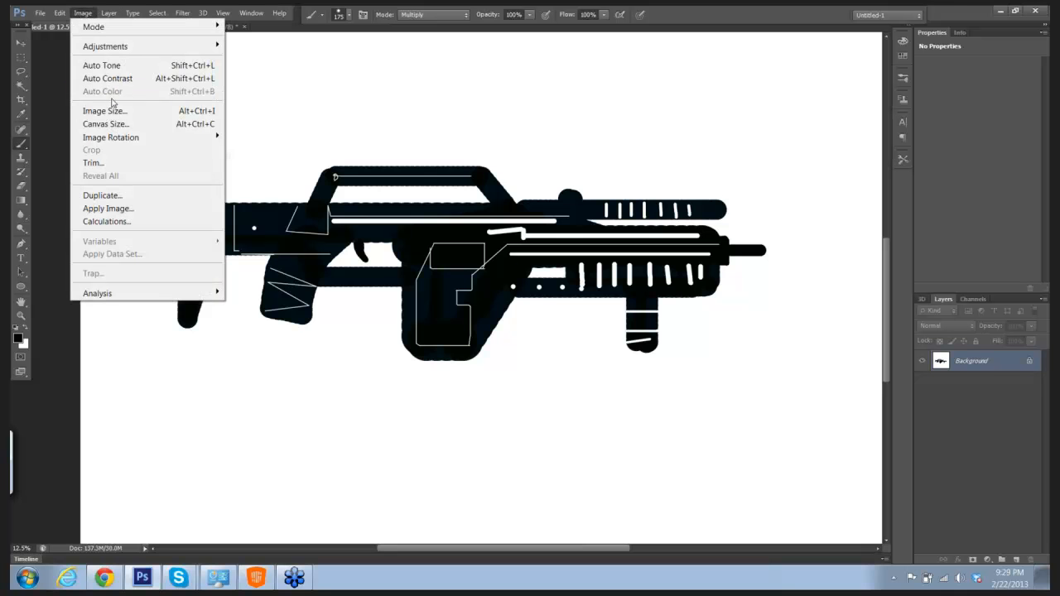
pyautogui.click(105, 110)
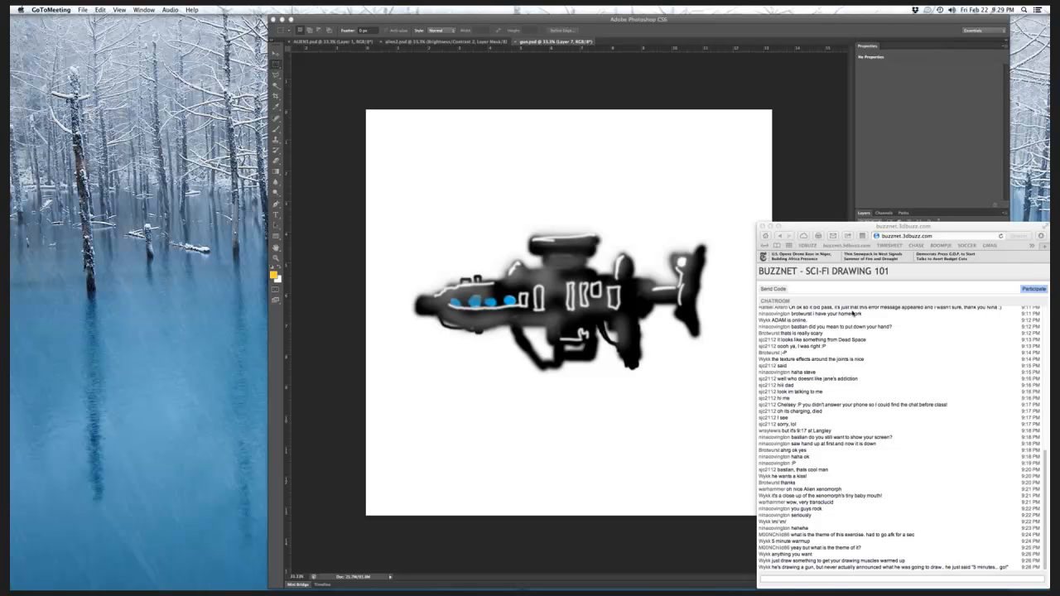
# Step: Bring the other gun sketch's Photoshop window forward, move it clear of the chat, and hide its three topmost layers
pyautogui.click(855, 20)
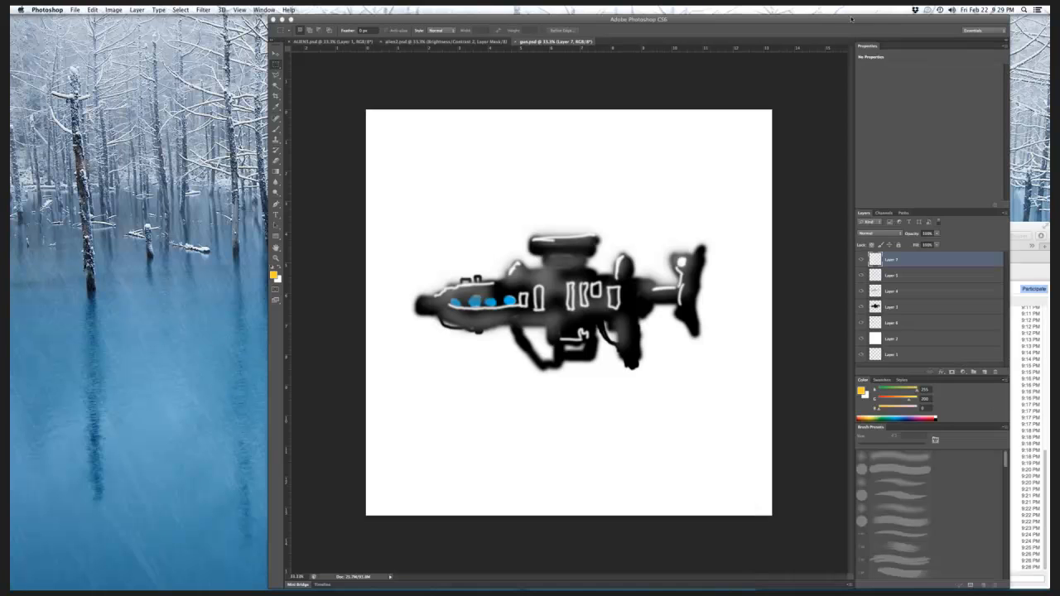
pyautogui.moveTo(808, 19); pyautogui.dragTo(539, 11)
pyautogui.click(588, 275)
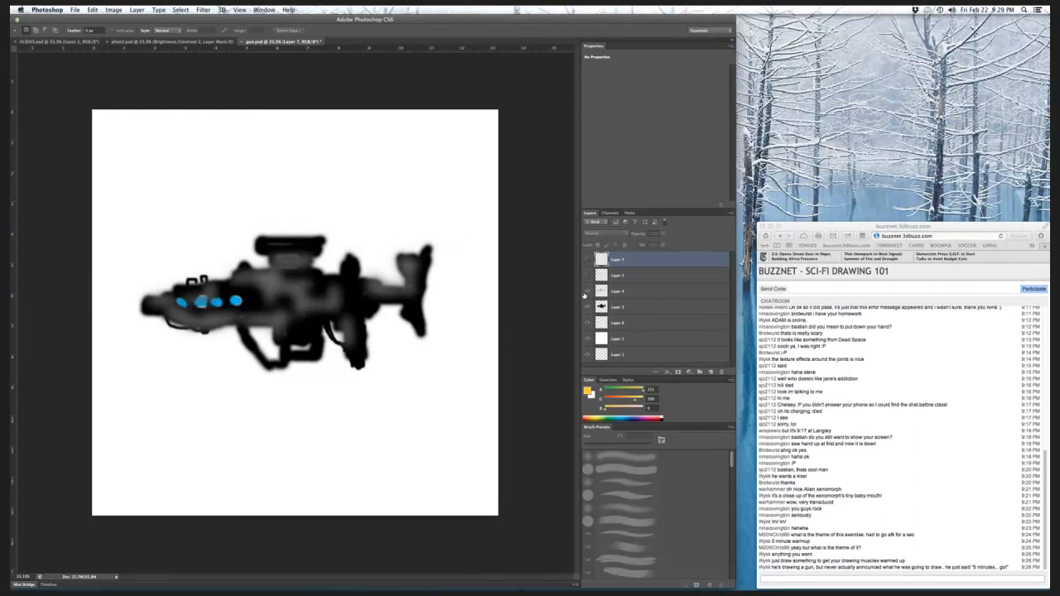
pyautogui.click(587, 291)
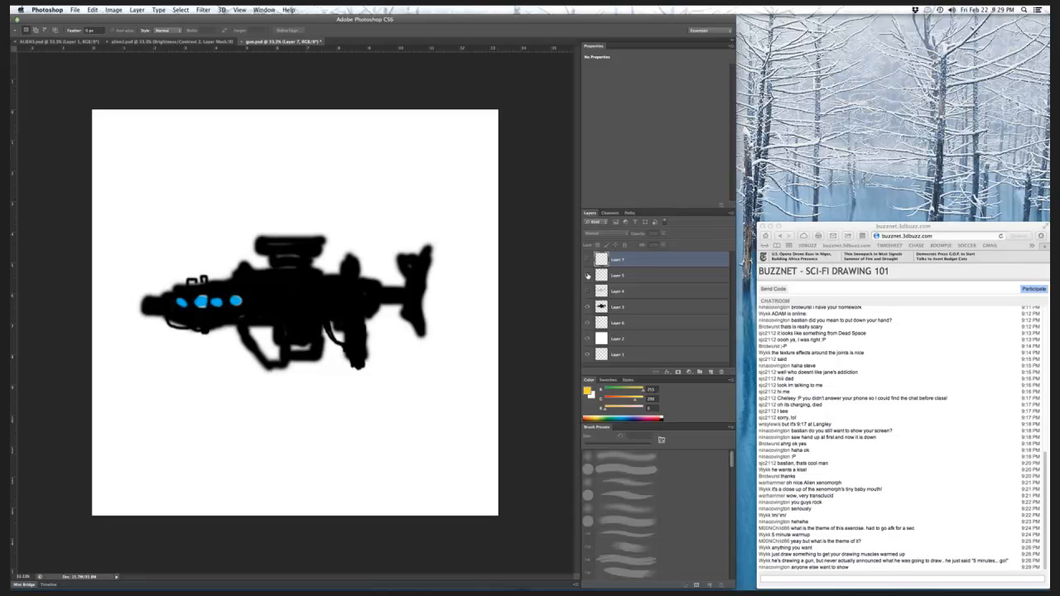
# Step: Show the detail layers Layer 7, Layer 5 and Layer 4 over the black gun silhouette, and hide them again for comparison
pyautogui.click(588, 275)
pyautogui.click(588, 291)
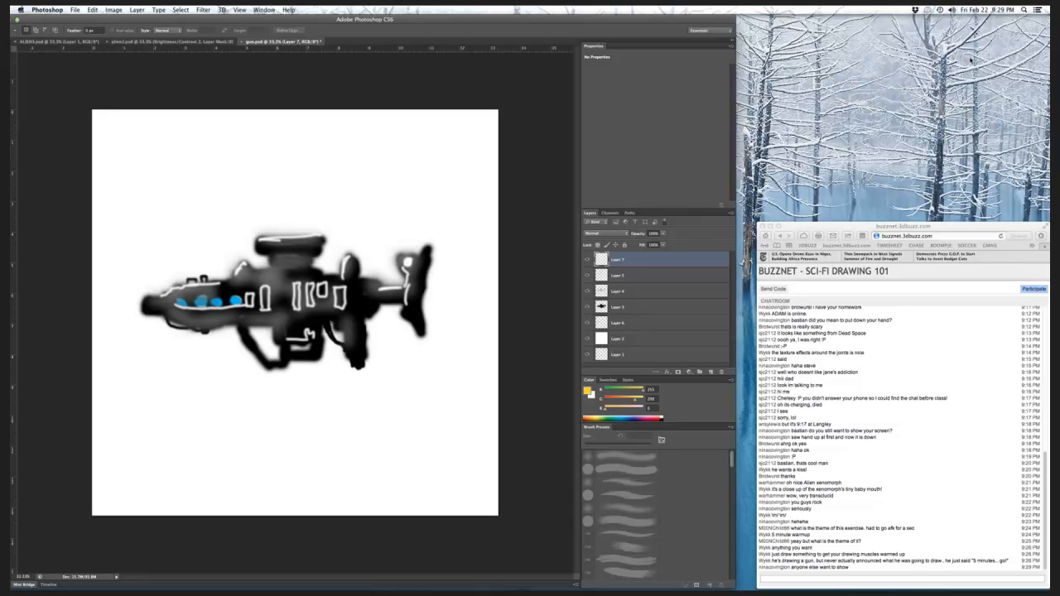
pyautogui.click(587, 259)
pyautogui.click(587, 275)
pyautogui.click(587, 290)
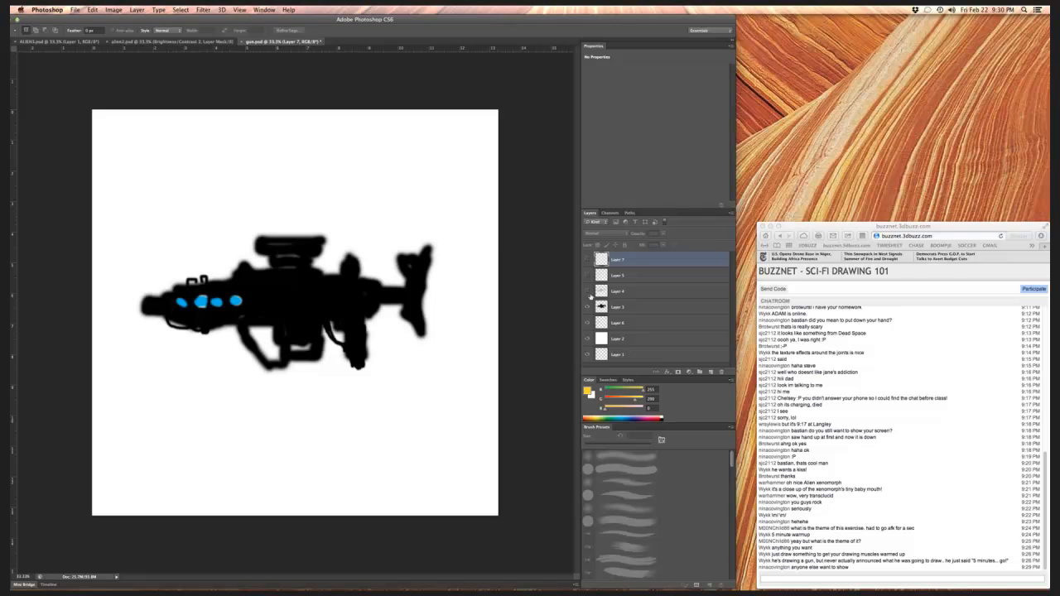
# Step: Toggle Layer 4's visibility to compare its line details, and turn it and Layer 5 back on over the silhouette
pyautogui.click(587, 292)
pyautogui.click(587, 292)
pyautogui.click(587, 290)
pyautogui.click(587, 276)
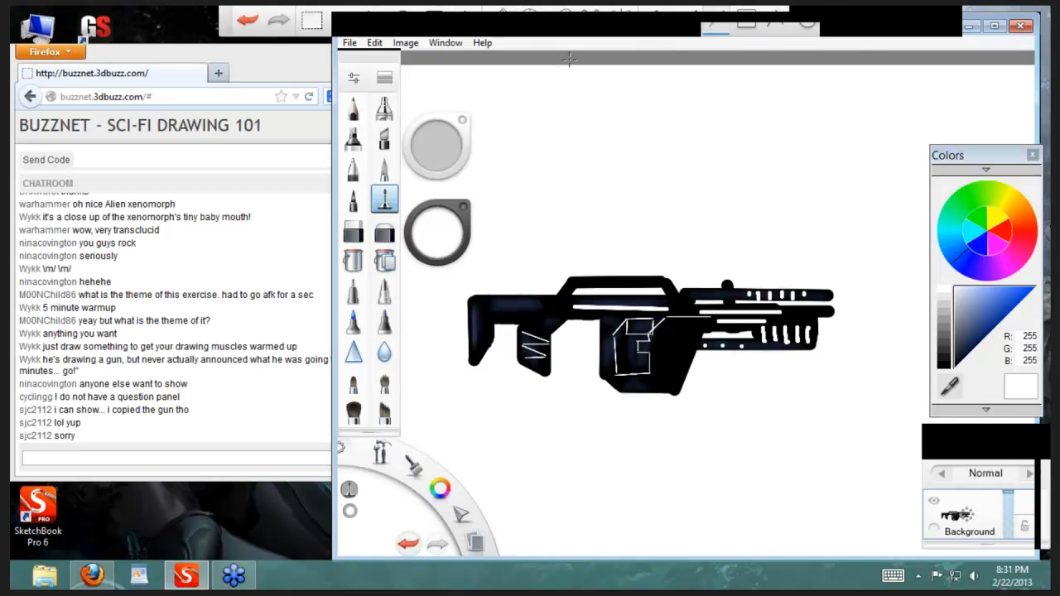
# Step: Minimize the Firefox chat window and restore the SketchBook Pro window with the rifle sketch
pyautogui.click(106, 578)
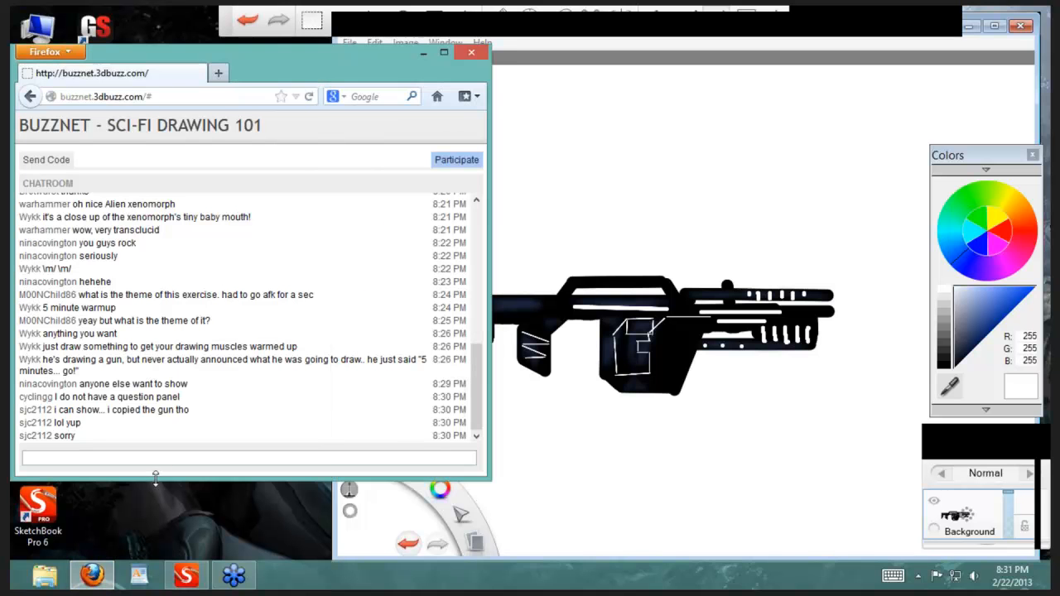
pyautogui.click(106, 578)
pyautogui.click(192, 577)
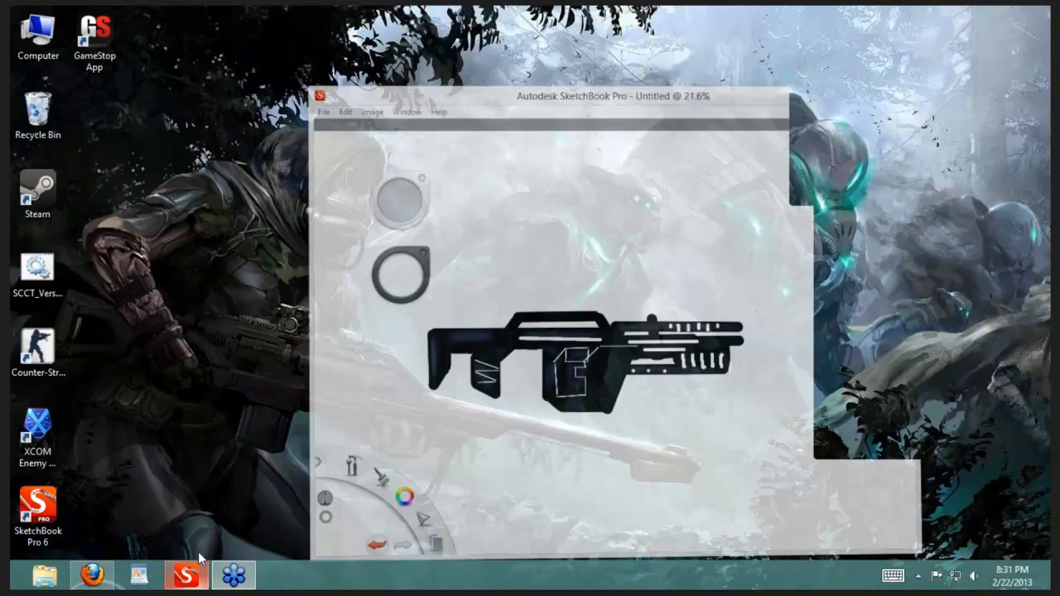
pyautogui.click(187, 576)
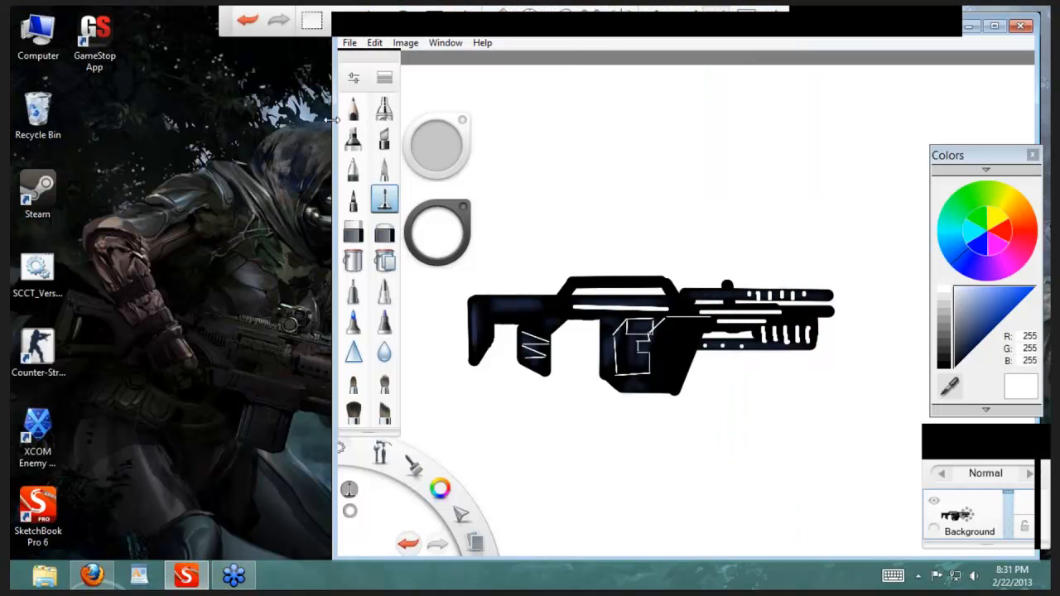
# Step: Widen the SketchBook Pro window toward the desktop icons to give the rifle sketch more canvas room
pyautogui.moveTo(334, 122); pyautogui.dragTo(164, 133)
pyautogui.press('space')
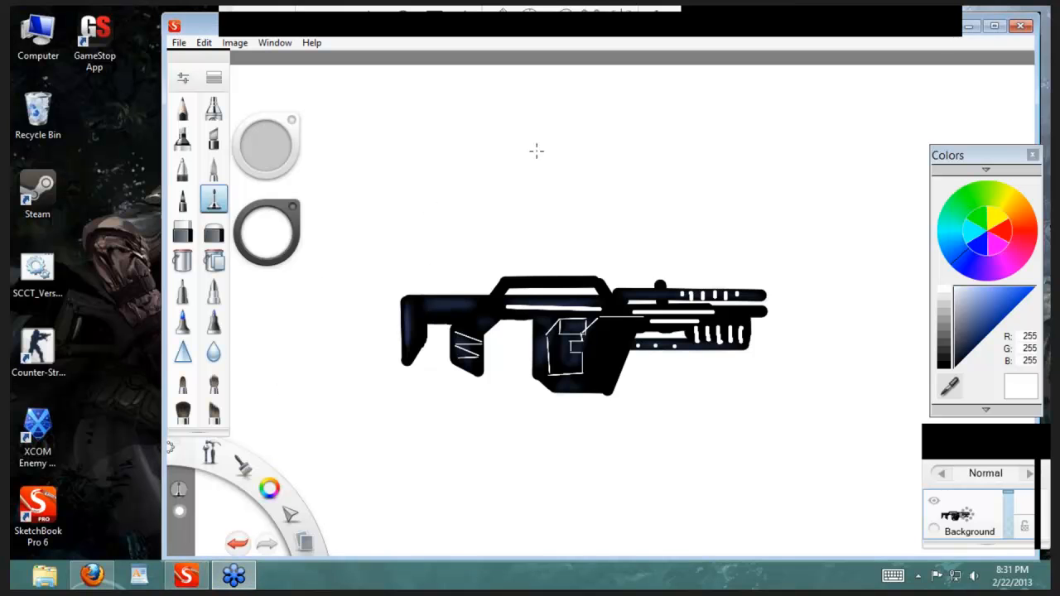
pyautogui.click(147, 507)
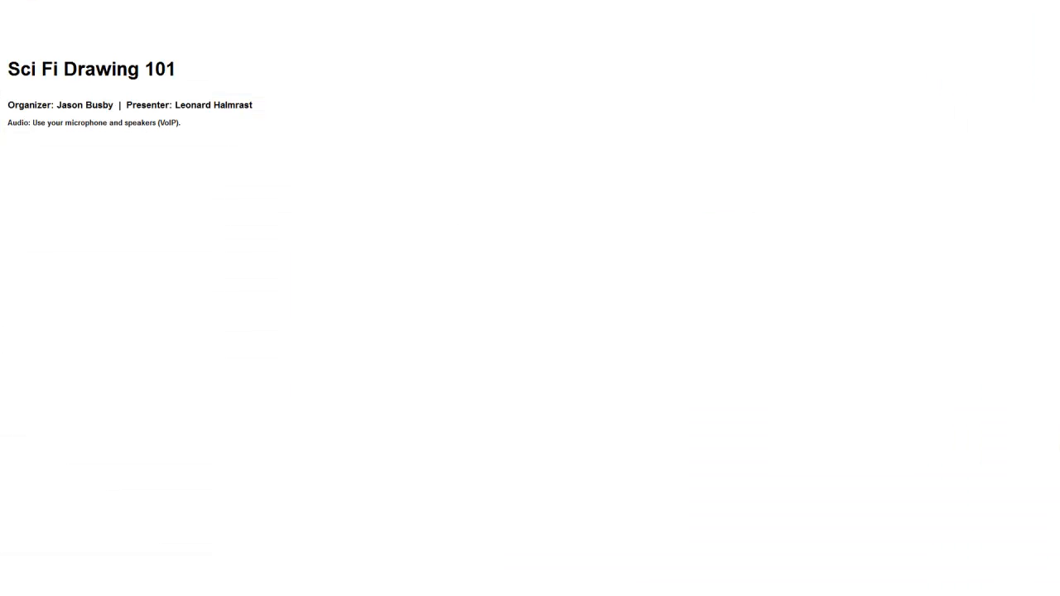
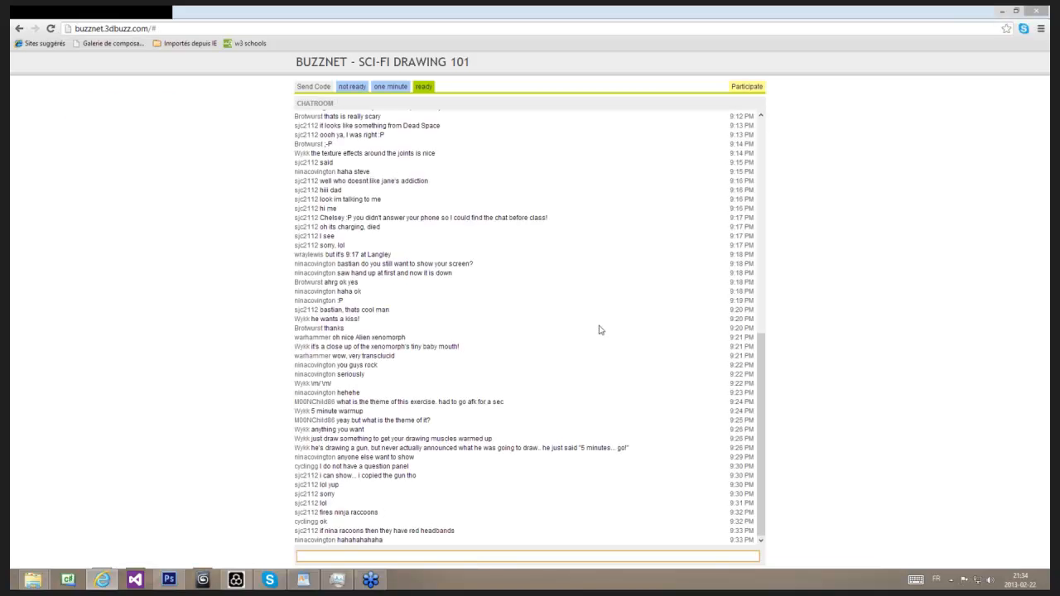
# Step: Switch to the Photoshop window with the red and blue spaceship drawing, maximize it and enlarge the drawing
pyautogui.click(170, 580)
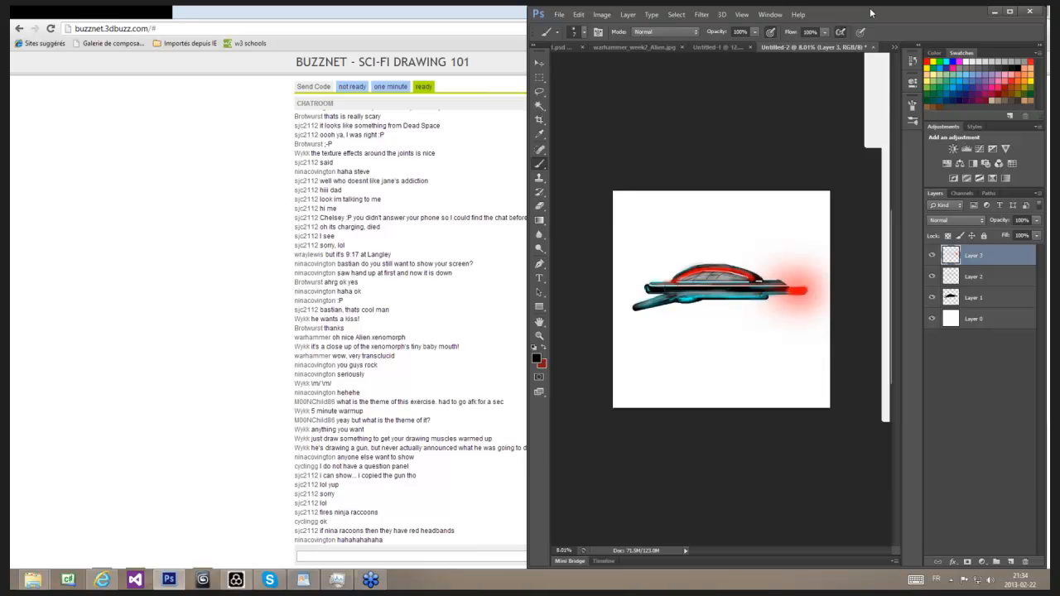
pyautogui.moveTo(871, 13); pyautogui.dragTo(774, 53)
pyautogui.click(821, 30)
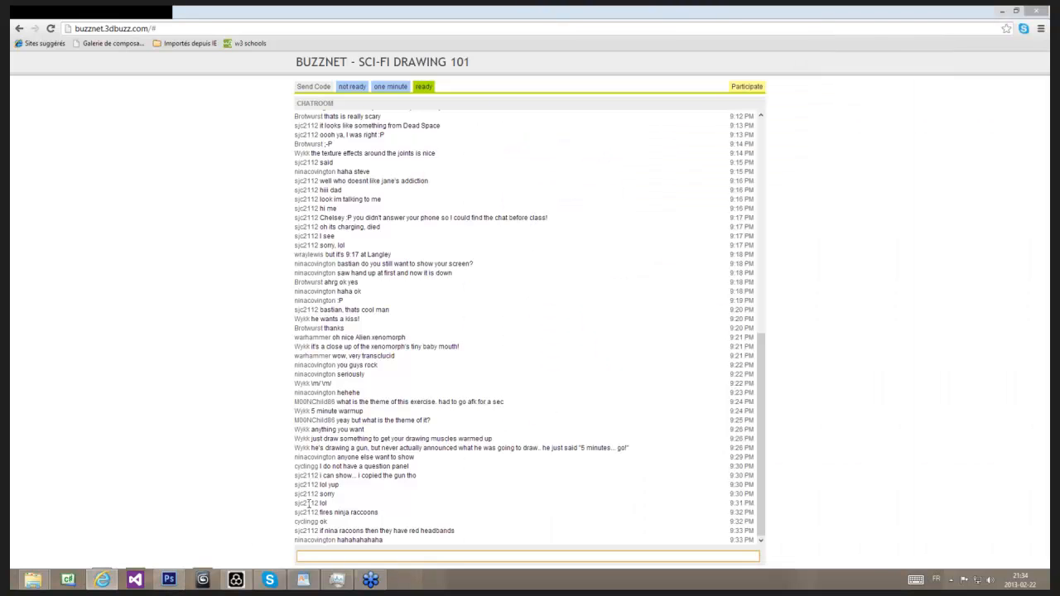
pyautogui.click(169, 579)
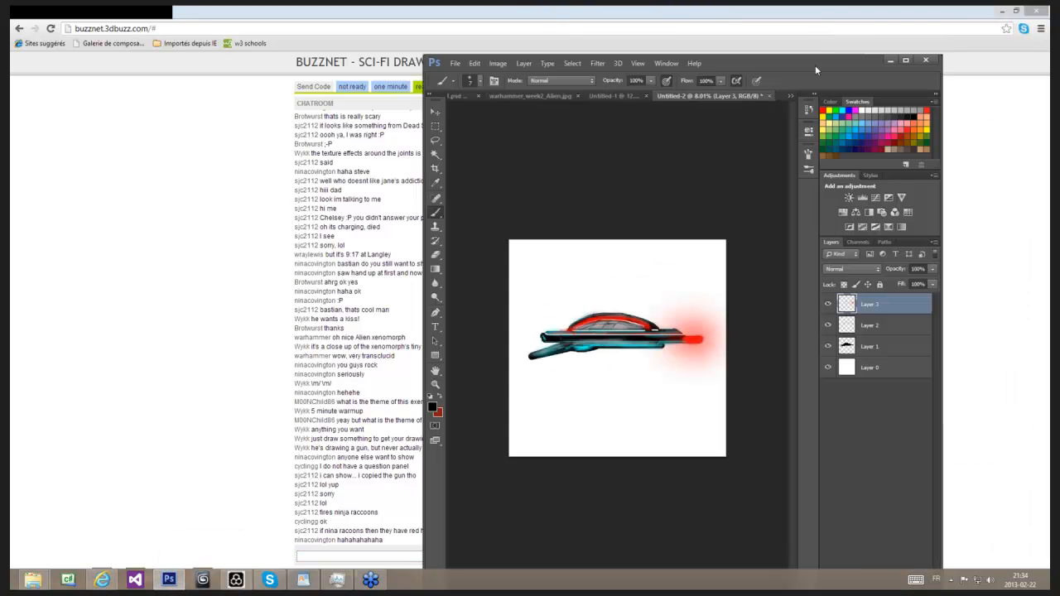
pyautogui.moveTo(811, 67); pyautogui.dragTo(688, 5)
pyautogui.scroll(5, 507, 346)
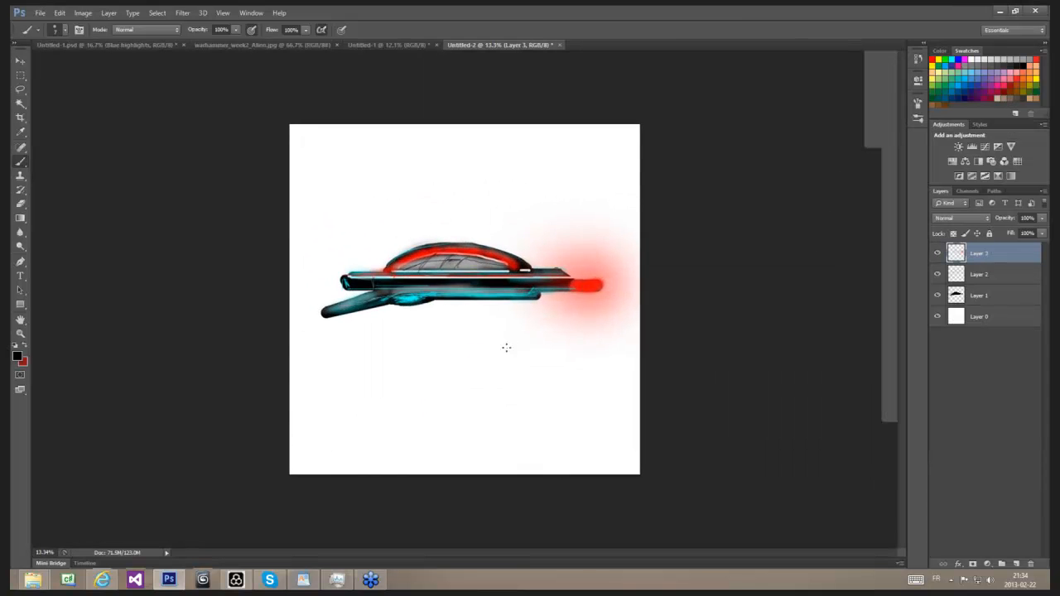
pyautogui.scroll(1, 507, 347)
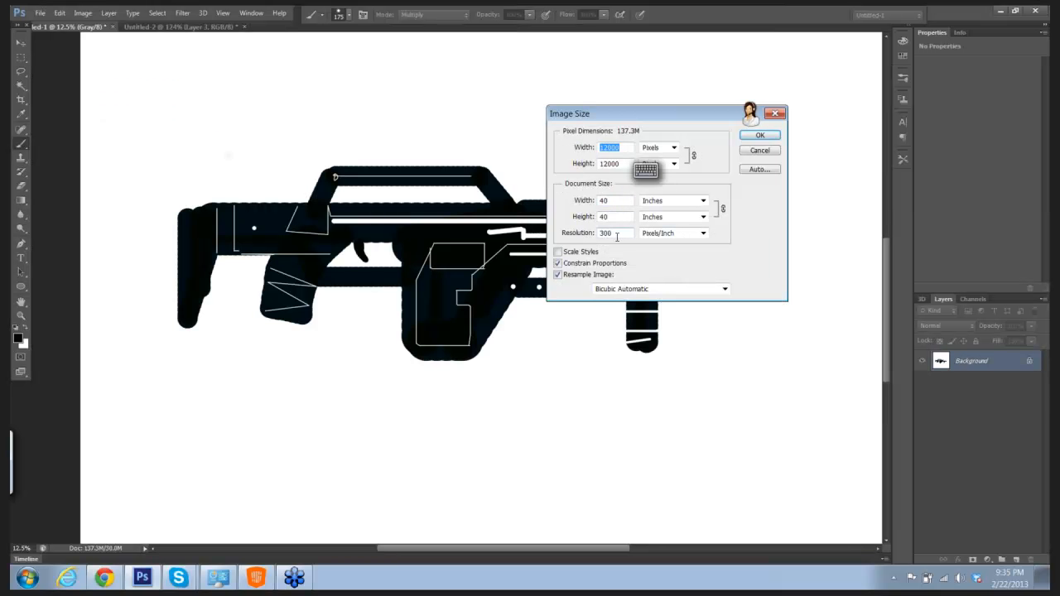
# Step: Resize the rifle image to a height of 20 inches with proportions constrained
pyautogui.doubleClick(606, 217)
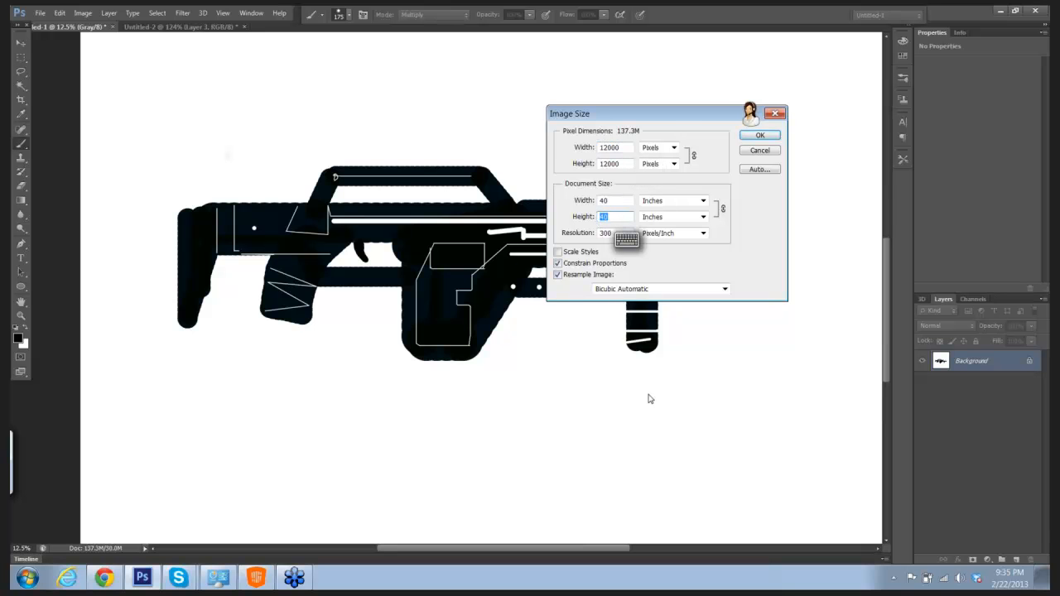
pyautogui.write('20')
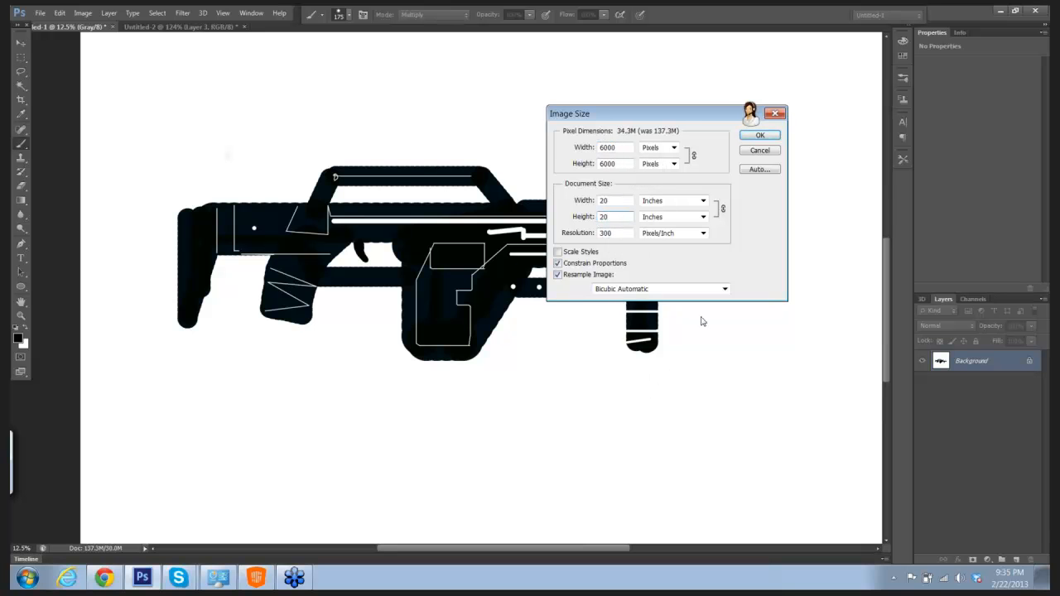
pyautogui.click(759, 137)
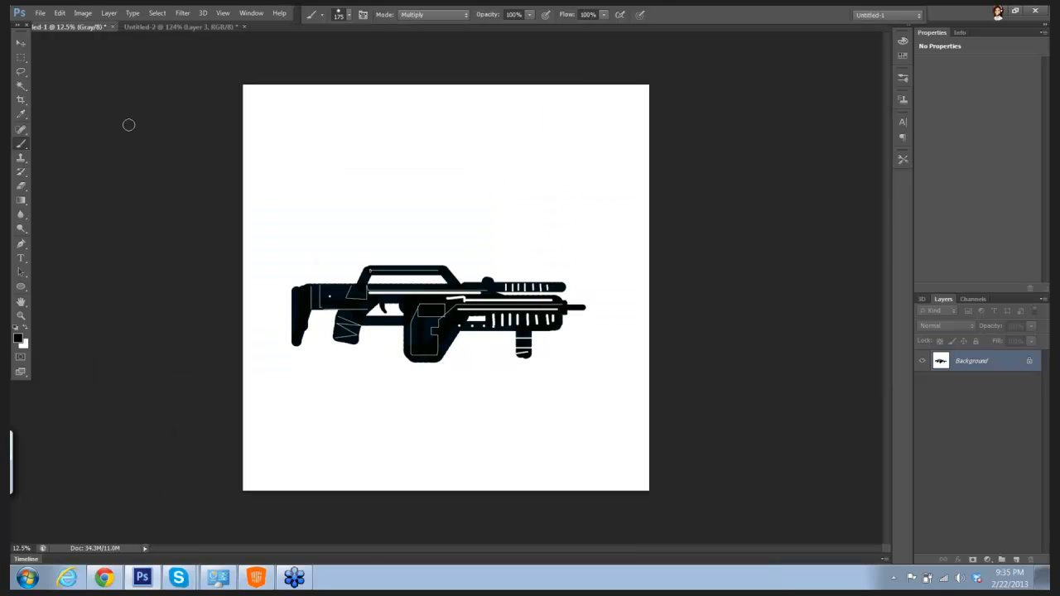
# Step: Select the whole rifle with a rectangular marquee and cut it from the Background layer
pyautogui.click(23, 58)
pyautogui.moveTo(279, 213); pyautogui.dragTo(603, 412)
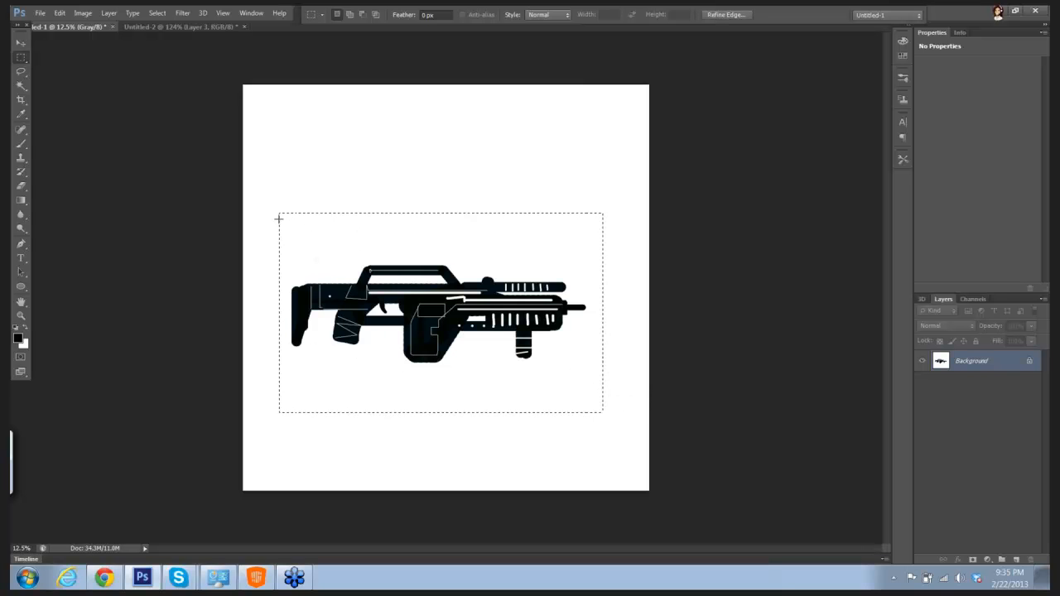
pyautogui.click(59, 15)
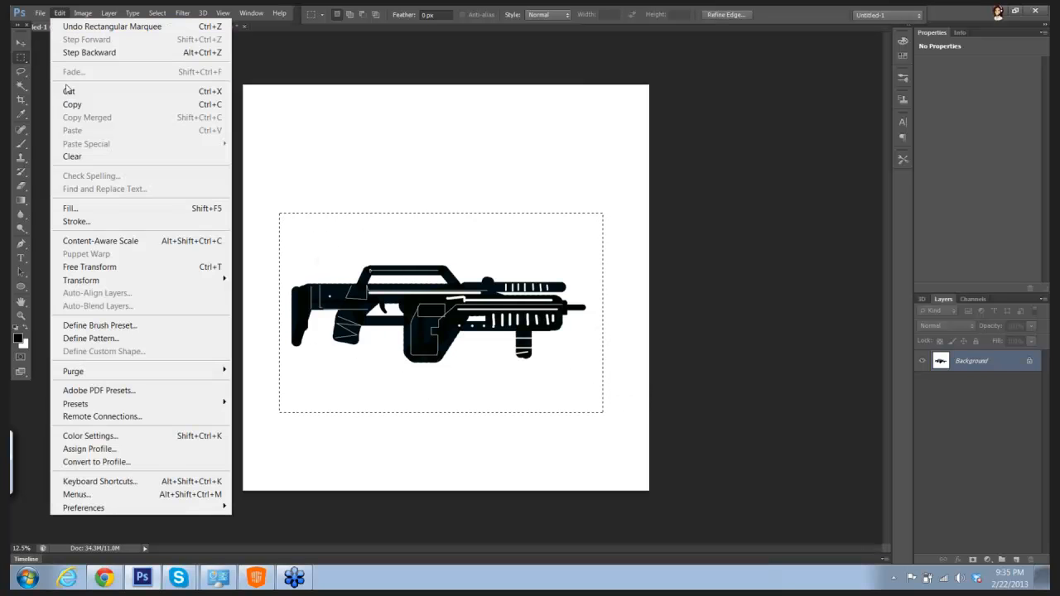
pyautogui.click(66, 89)
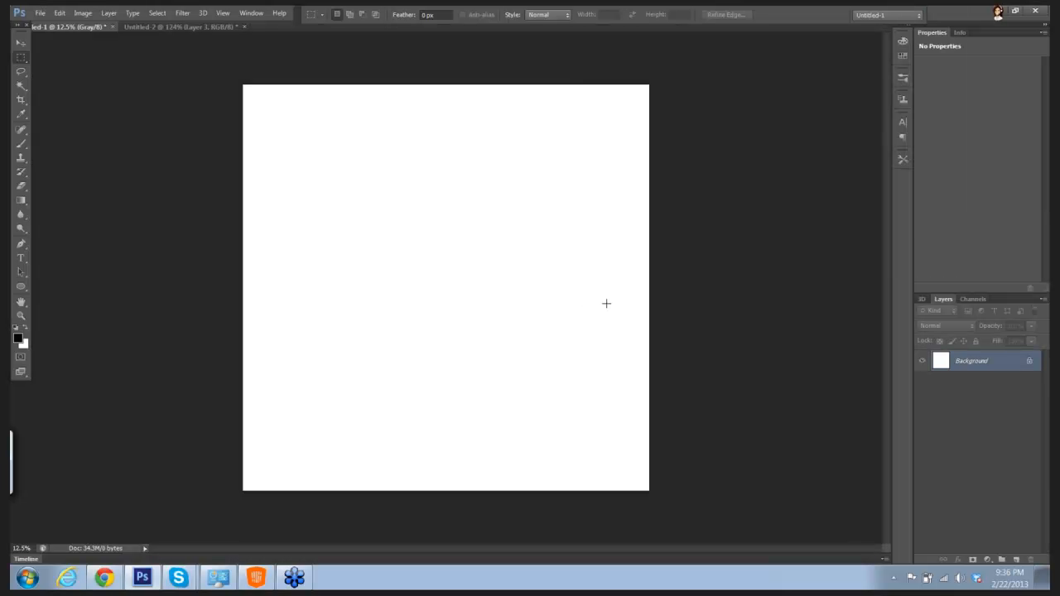
# Step: Add a new layer above the Background and set the foreground color to light cyan 7bdcea
pyautogui.click(1016, 563)
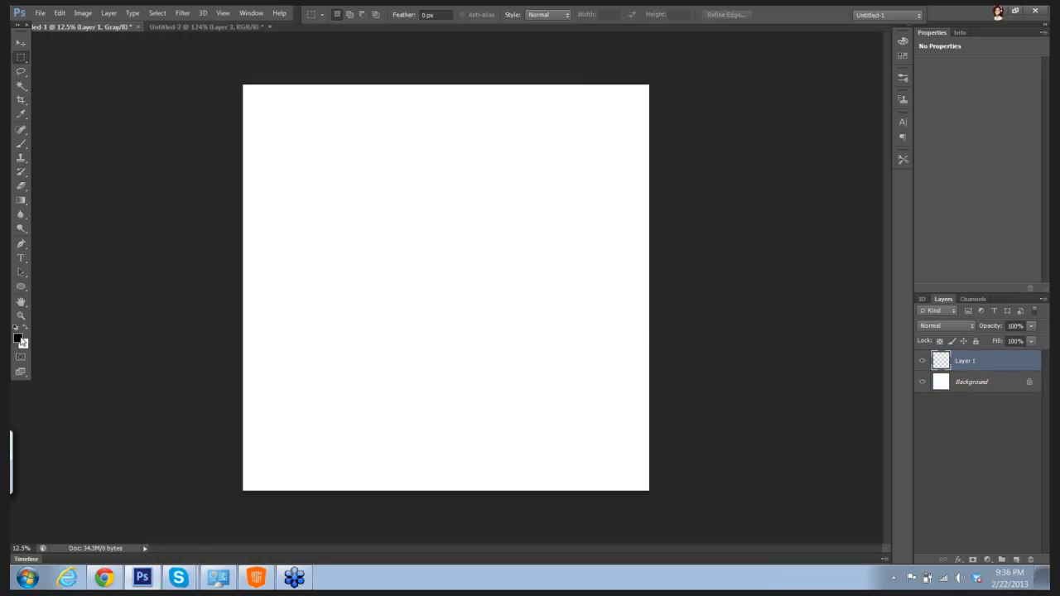
pyautogui.click(18, 339)
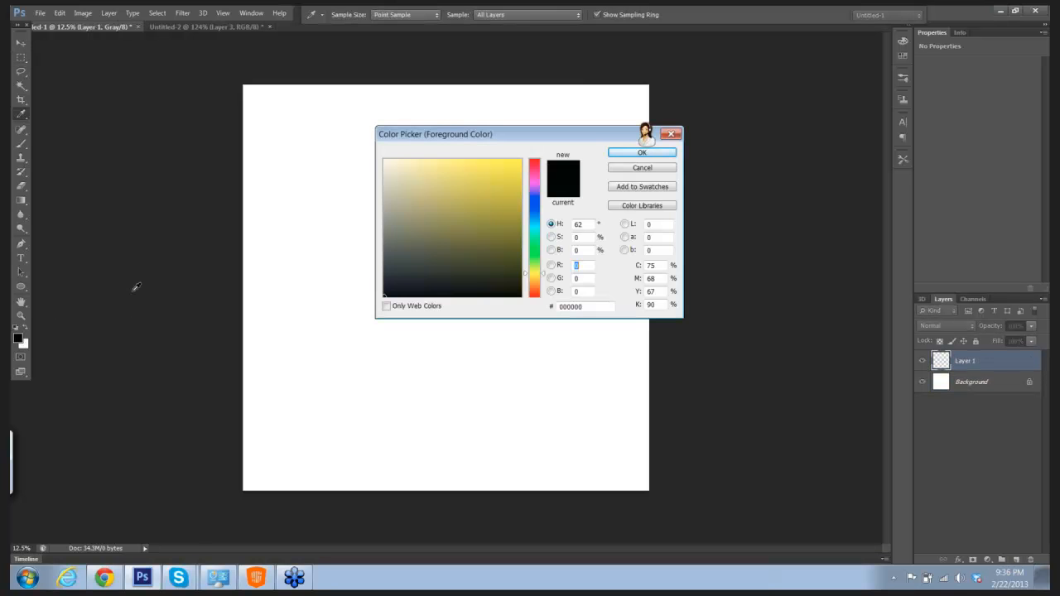
pyautogui.click(534, 224)
pyautogui.click(448, 170)
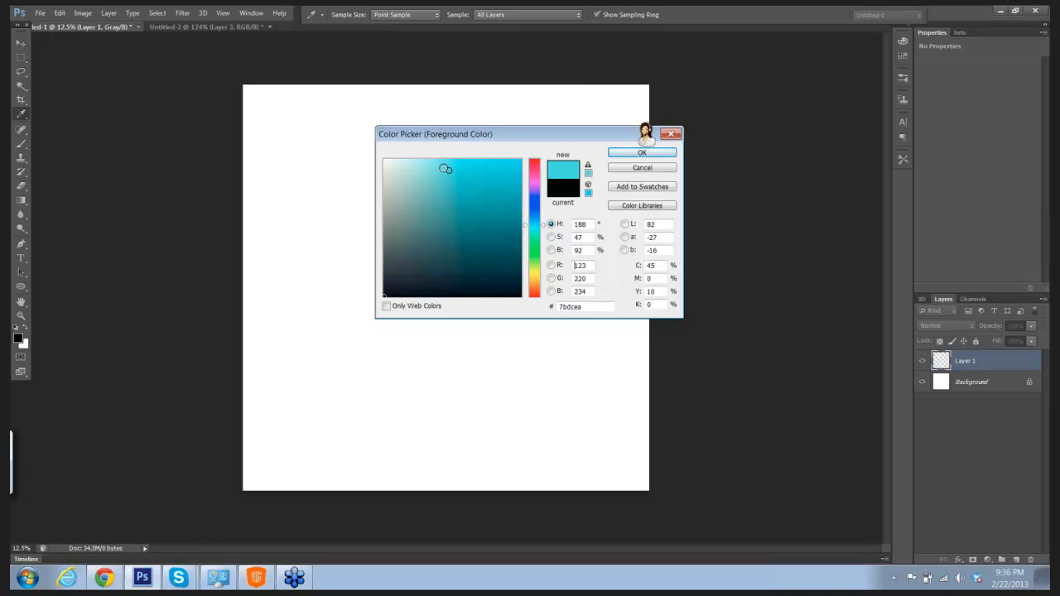
pyautogui.click(626, 154)
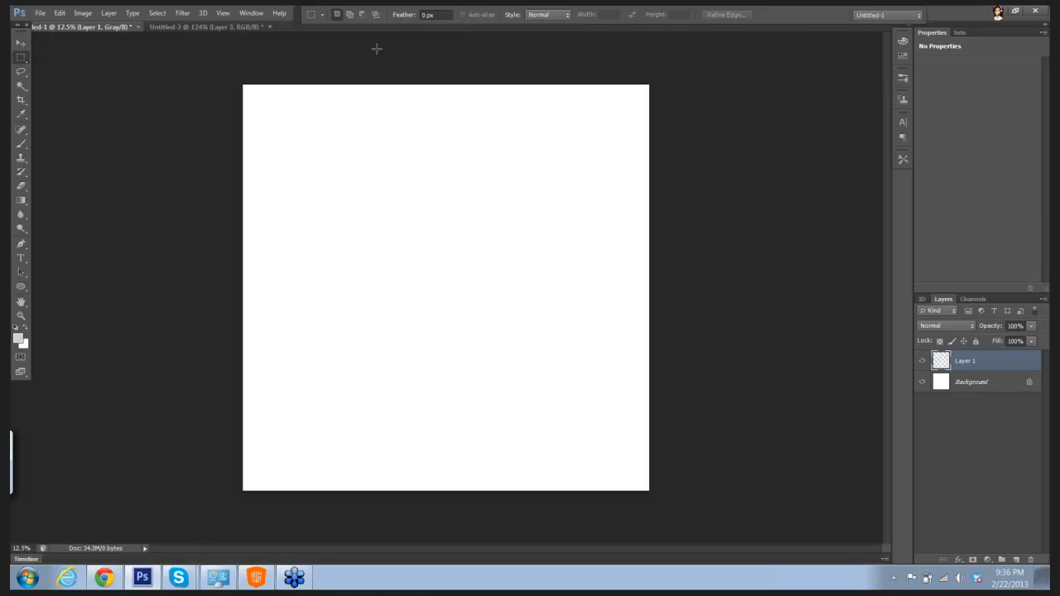
# Step: Activate the Brush tool and lower its opacity to 29%
pyautogui.press('b')
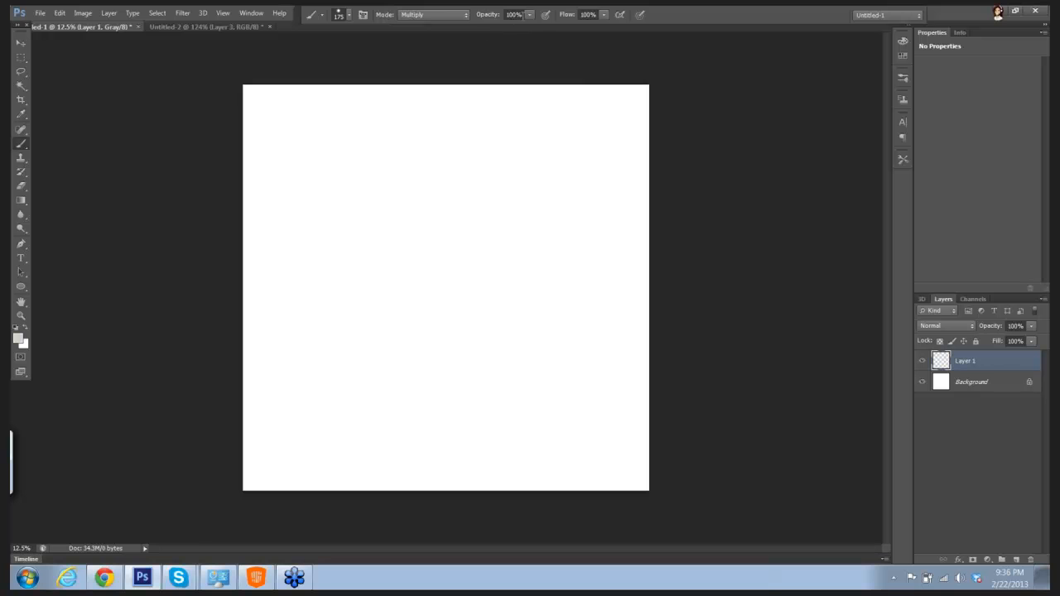
pyautogui.click(530, 15)
pyautogui.moveTo(495, 28); pyautogui.dragTo(491, 27)
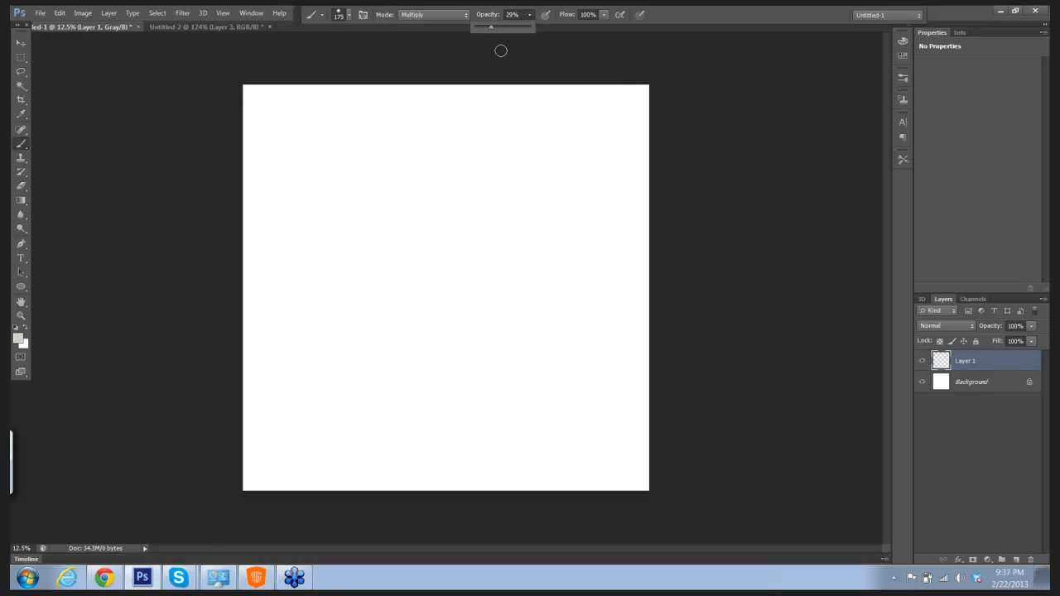
pyautogui.moveTo(436, 154); pyautogui.dragTo(470, 230)
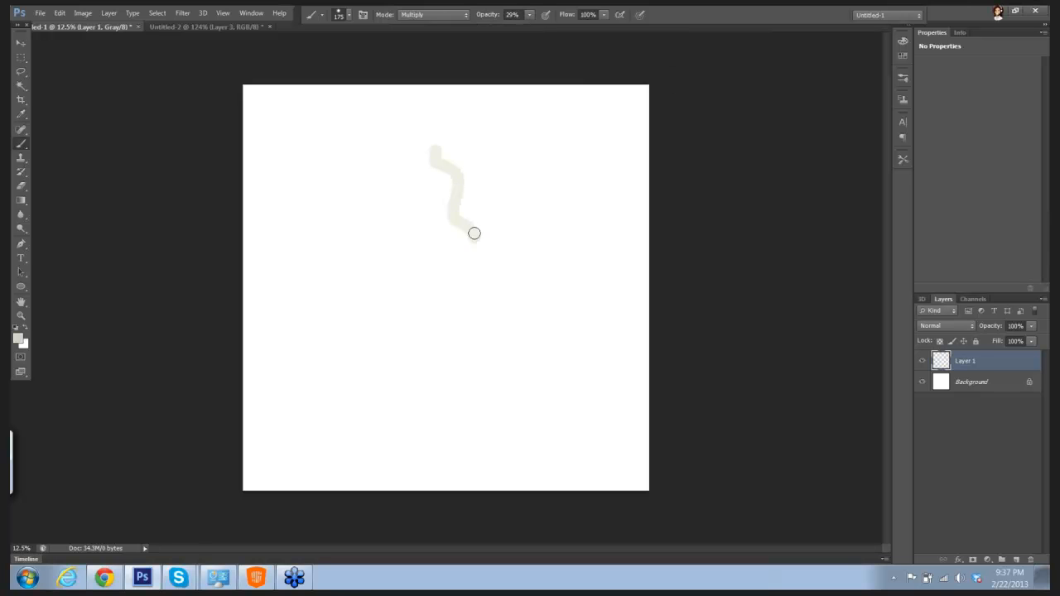
pyautogui.hotkey('ctrl', 'z')
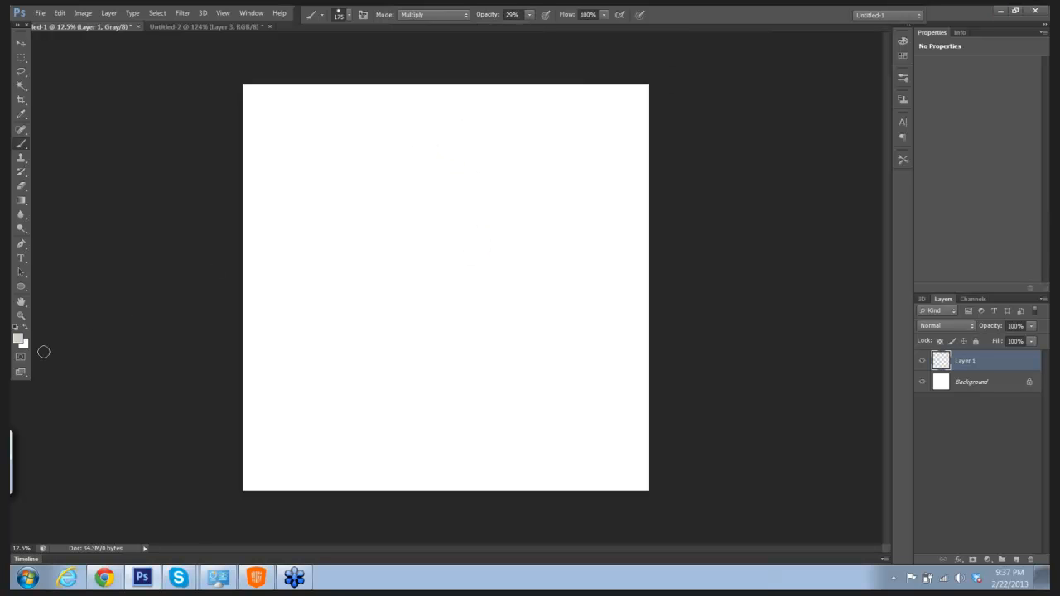
pyautogui.click(19, 338)
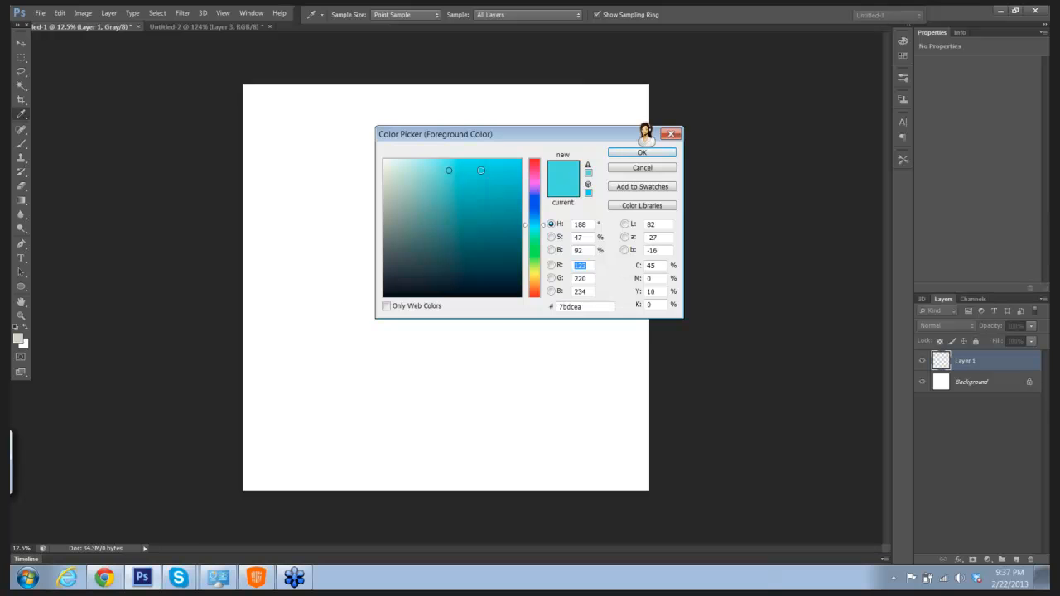
pyautogui.click(640, 153)
pyautogui.moveTo(432, 210); pyautogui.dragTo(450, 248)
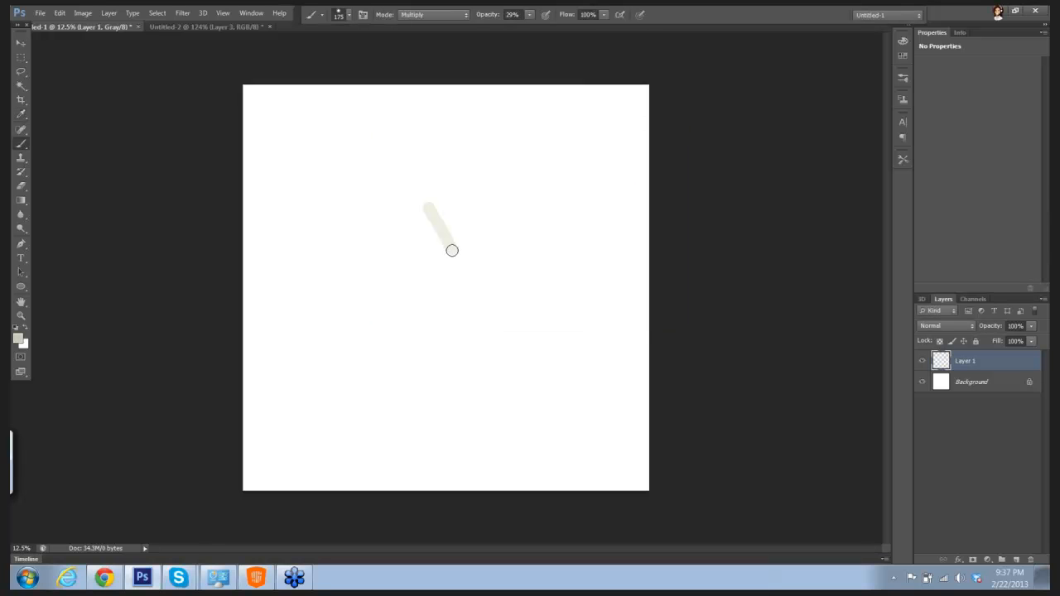
pyautogui.hotkey('ctrl', 'z')
# Step: Convert the document to RGB Color mode, flattening the image, and add a new layer above the Background
pyautogui.click(109, 13)
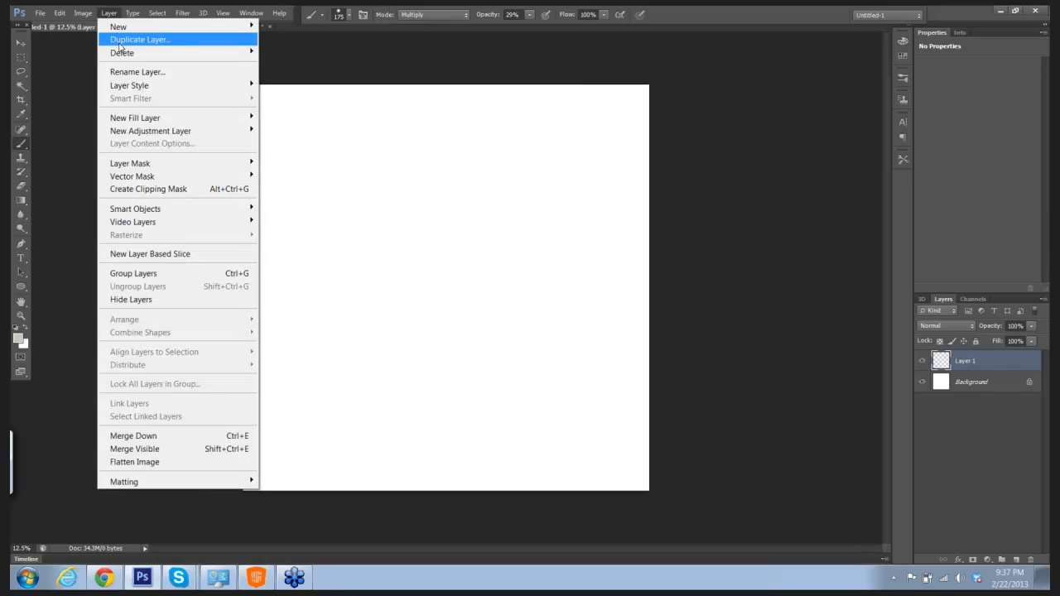
pyautogui.moveTo(83, 13)
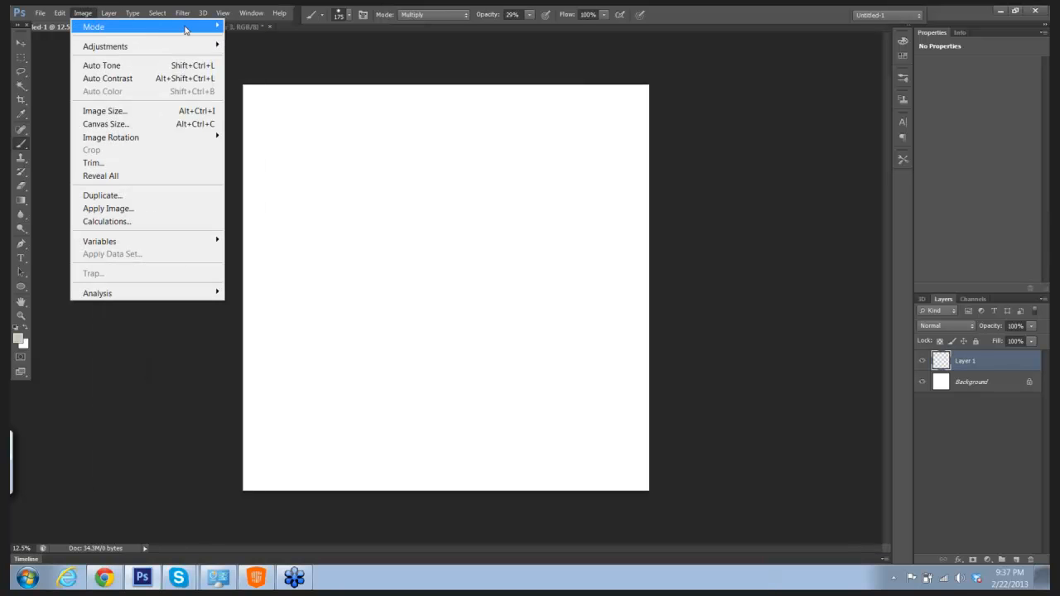
pyautogui.moveTo(199, 29)
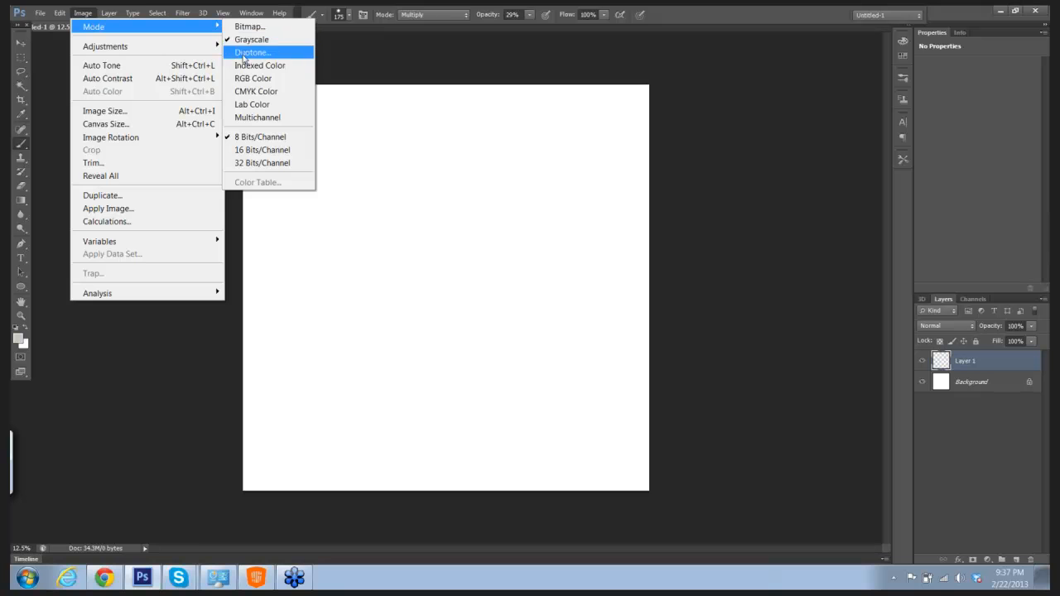
pyautogui.click(249, 80)
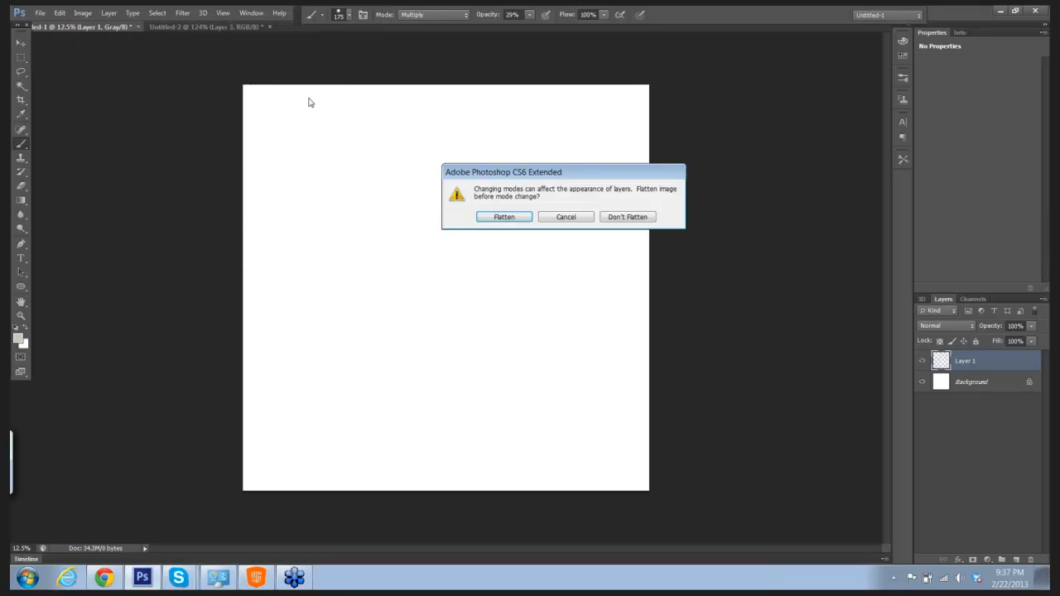
pyautogui.click(506, 217)
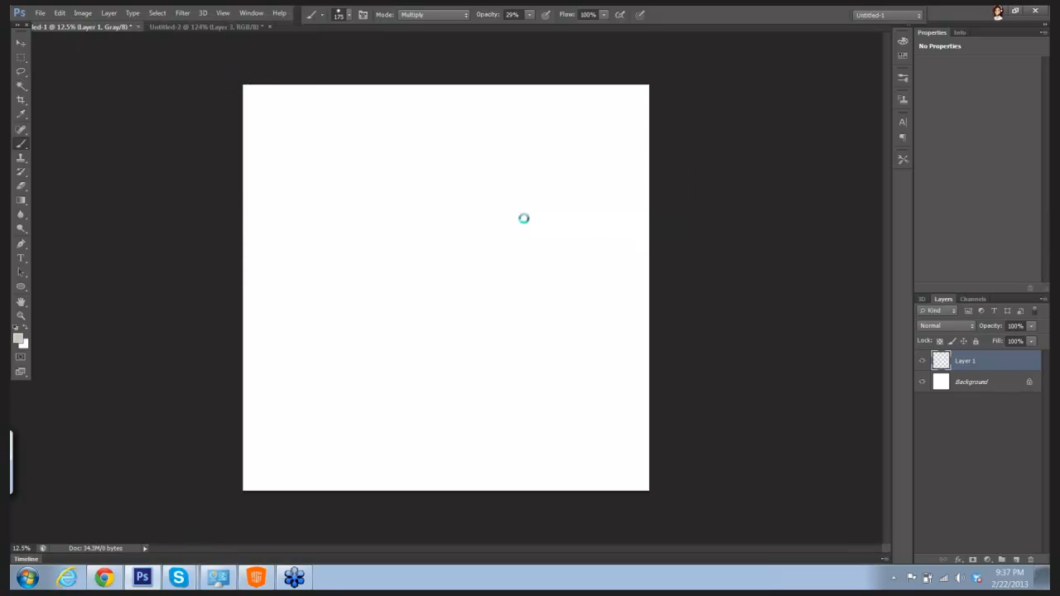
pyautogui.click(1016, 561)
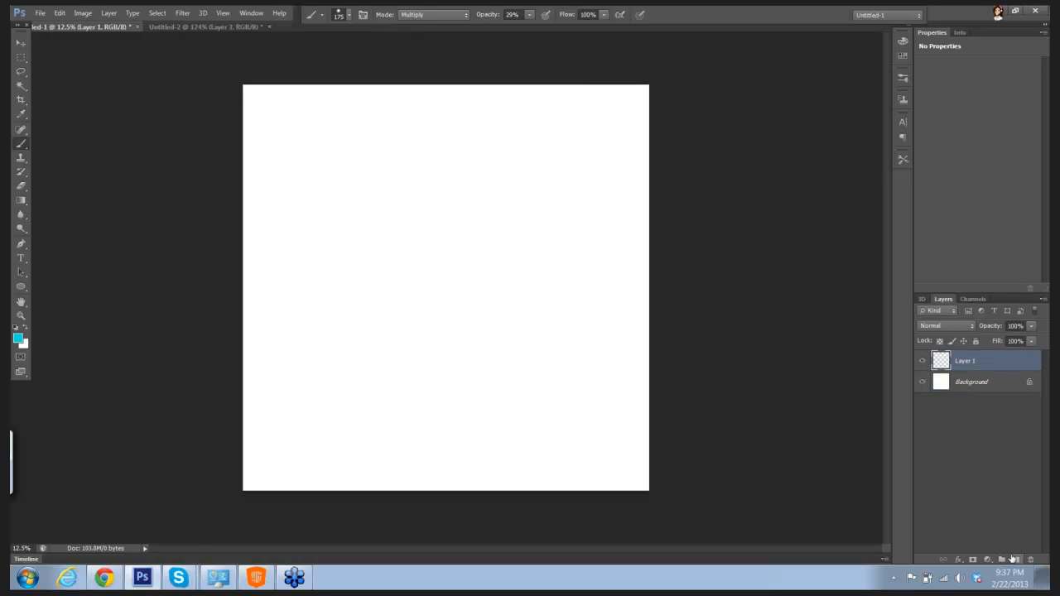
pyautogui.click(290, 186)
pyautogui.keyDown('shift'); pyautogui.click(329, 238); pyautogui.keyUp('shift')
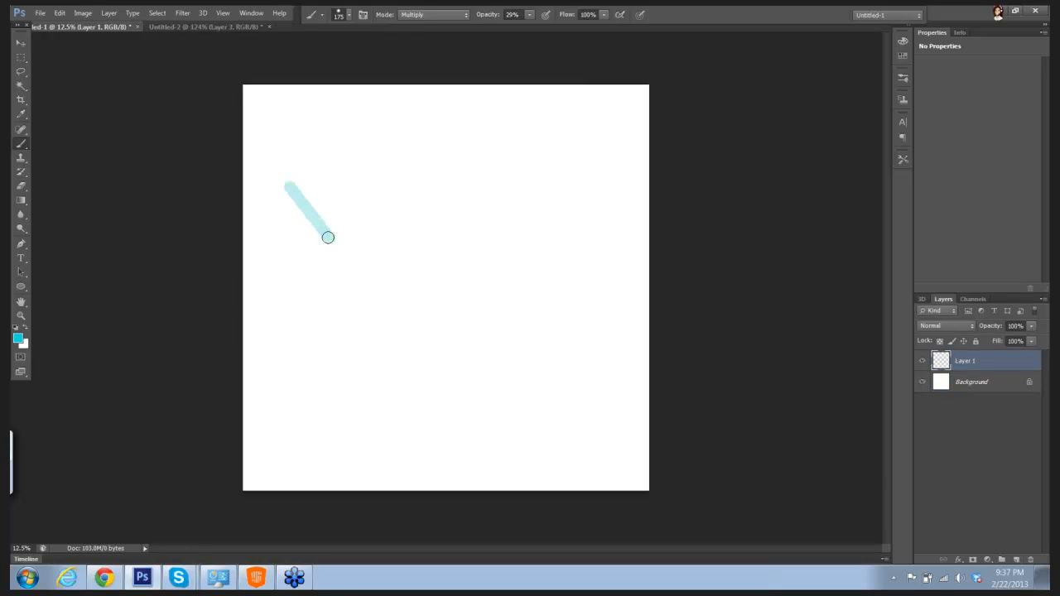
pyautogui.hotkey('ctrl', 'z')
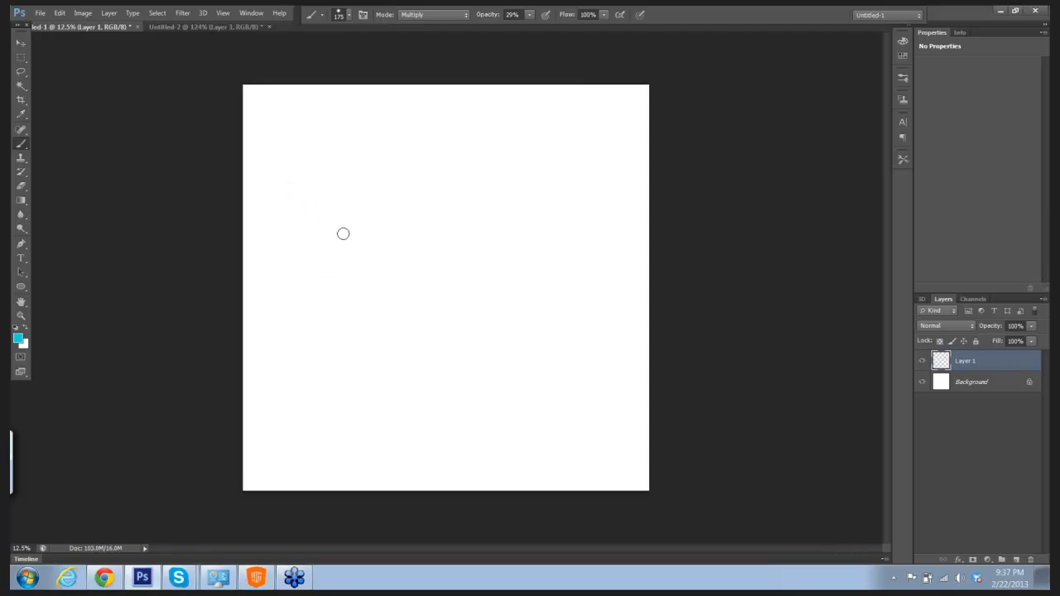
# Step: Reduce the brush size to 80 and draw a light cyan upright oval in the upper middle of the canvas
pyautogui.moveTo(491, 207)
pyautogui.mouseDown()
pyautogui.moveTo(506, 221)
pyautogui.moveTo(494, 221)
pyautogui.mouseUp()
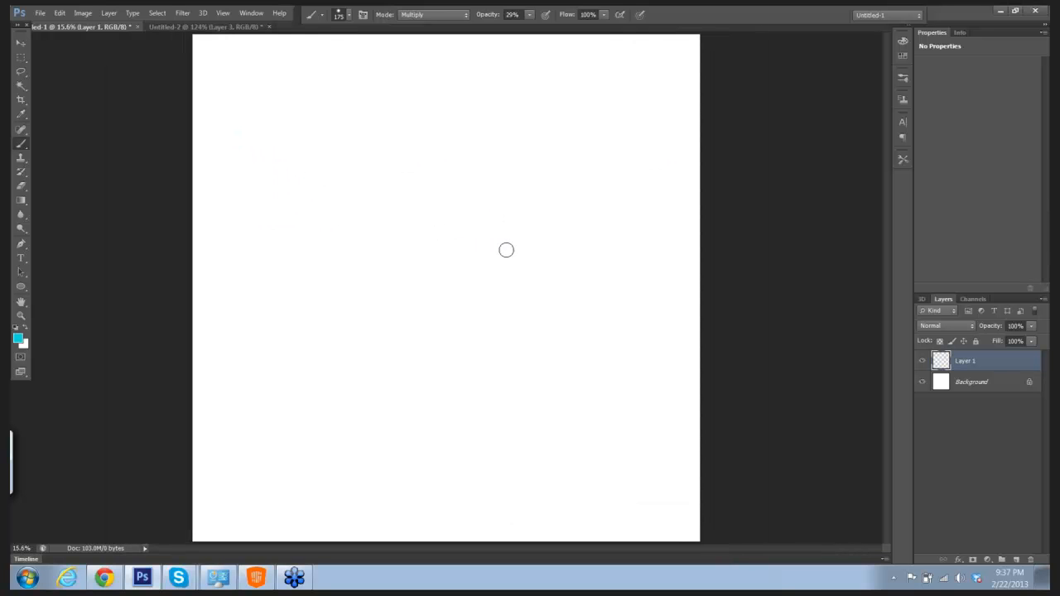
pyautogui.press('[')
pyautogui.press('[')
pyautogui.press('[')
pyautogui.press('[')
pyautogui.press('[')
pyautogui.press('[')
pyautogui.press('[')
pyautogui.press('[')
pyautogui.press('[')
pyautogui.press('[')
pyautogui.press('[')
pyautogui.press('[')
pyautogui.moveTo(469, 177)
pyautogui.mouseDown()
pyautogui.moveTo(456, 171)
pyautogui.moveTo(436, 184)
pyautogui.moveTo(435, 220)
pyautogui.moveTo(462, 238)
pyautogui.moveTo(487, 222)
pyautogui.moveTo(485, 185)
pyautogui.moveTo(460, 172)
pyautogui.mouseUp()
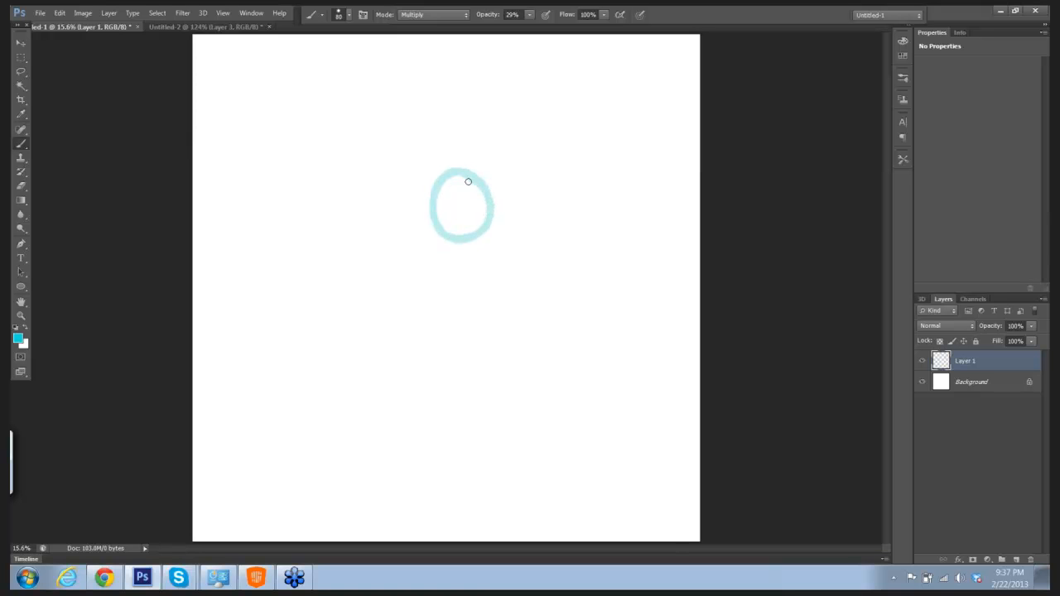
# Step: Extend the oval into a short horizontal cylinder with a straight top edge, a curved back end and a straight bottom edge
pyautogui.hotkey('ctrl', 'space')
pyautogui.moveTo(553, 233); pyautogui.dragTo(564, 233)
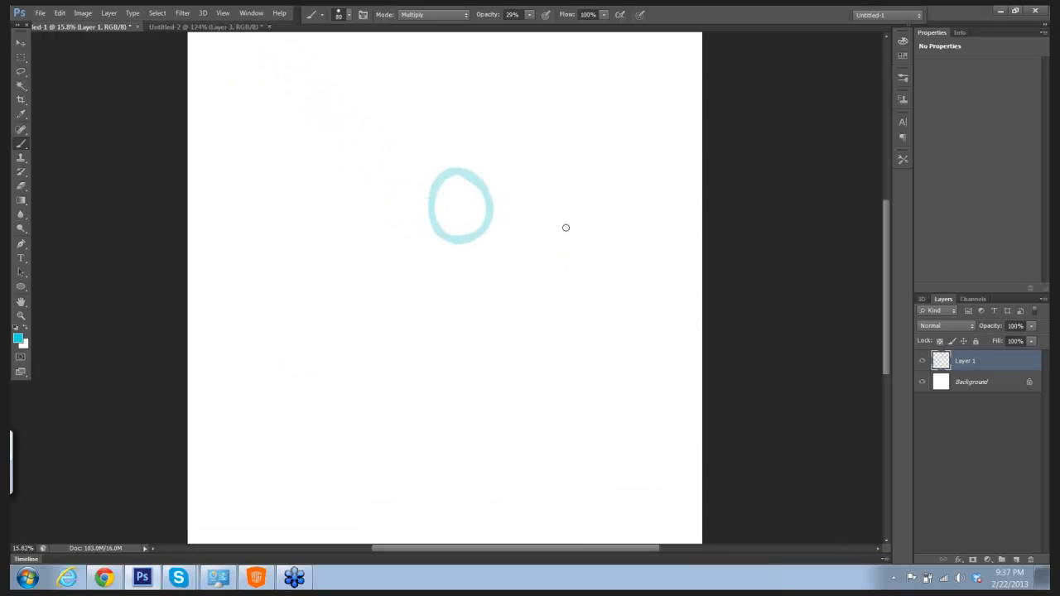
pyautogui.click(456, 169)
pyautogui.rightClick(457, 169)
pyautogui.press('Escape')
pyautogui.click(457, 170)
pyautogui.press('shift')
pyautogui.rightClick(400, 170)
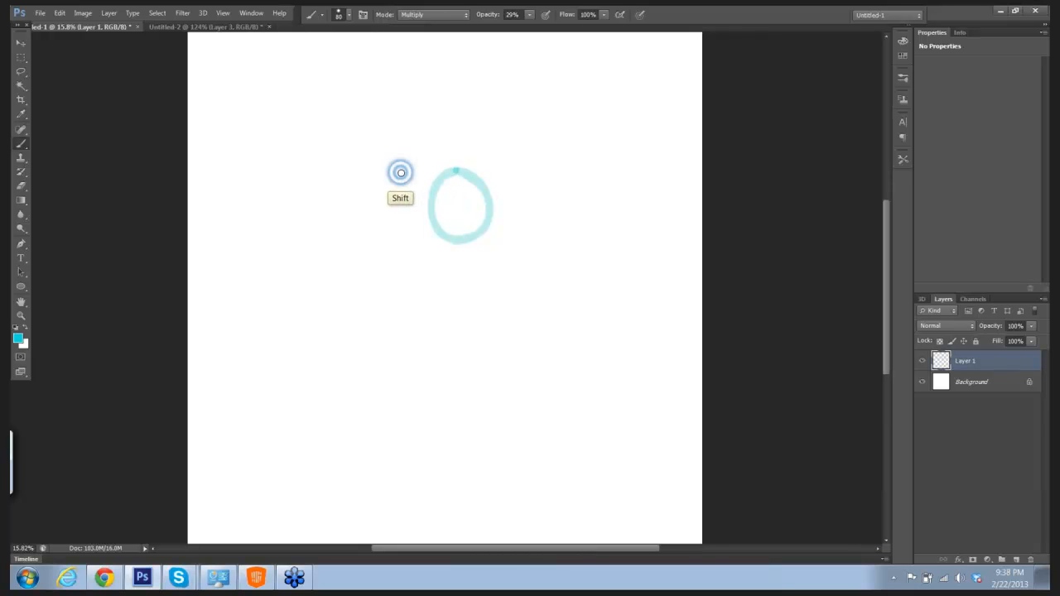
pyautogui.click(784, 162)
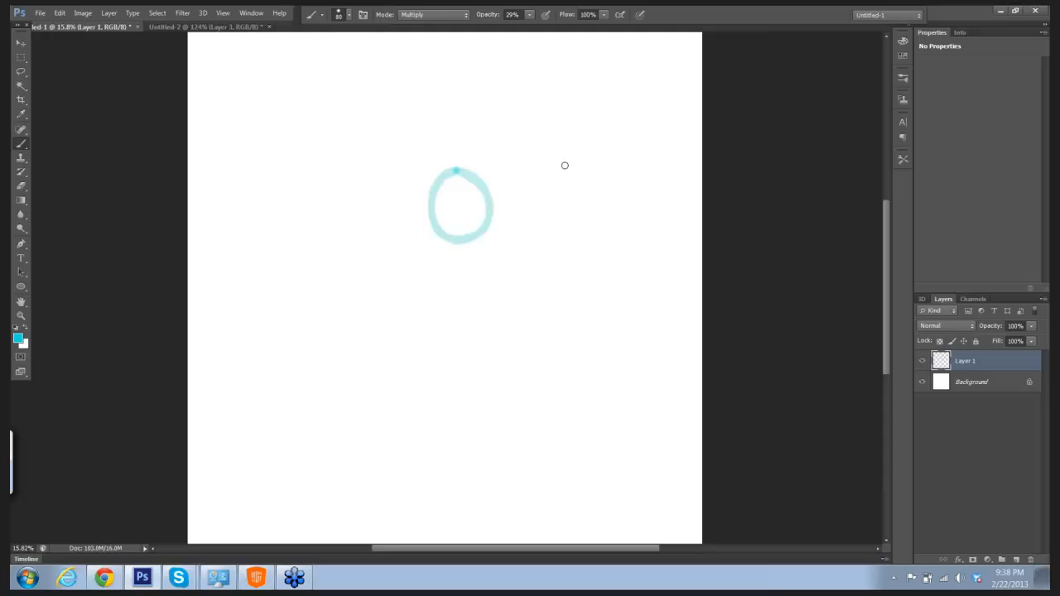
pyautogui.rightClick(405, 171)
pyautogui.click(757, 171)
pyautogui.moveTo(454, 170)
pyautogui.mouseDown()
pyautogui.moveTo(395, 169)
pyautogui.moveTo(437, 168)
pyautogui.mouseUp()
pyautogui.moveTo(397, 170)
pyautogui.mouseDown()
pyautogui.moveTo(385, 202)
pyautogui.moveTo(404, 241)
pyautogui.mouseUp()
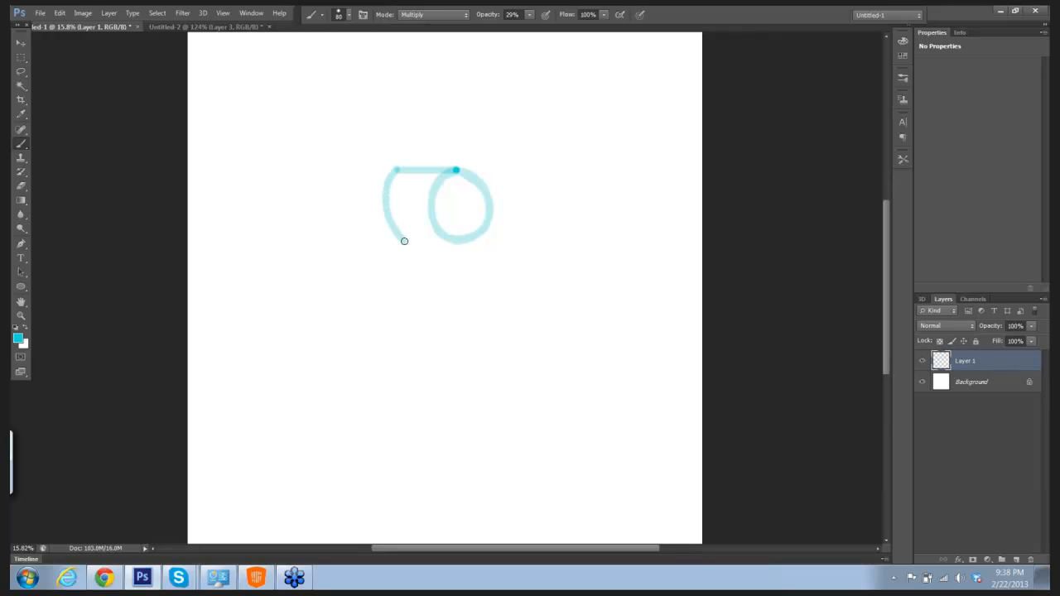
pyautogui.keyDown('shift'); pyautogui.click(460, 241); pyautogui.keyUp('shift')
# Step: Draw two long curves running down and to the right from the cylinder's bottom edge as the sides of the body
pyautogui.moveTo(543, 220); pyautogui.dragTo(529, 216)
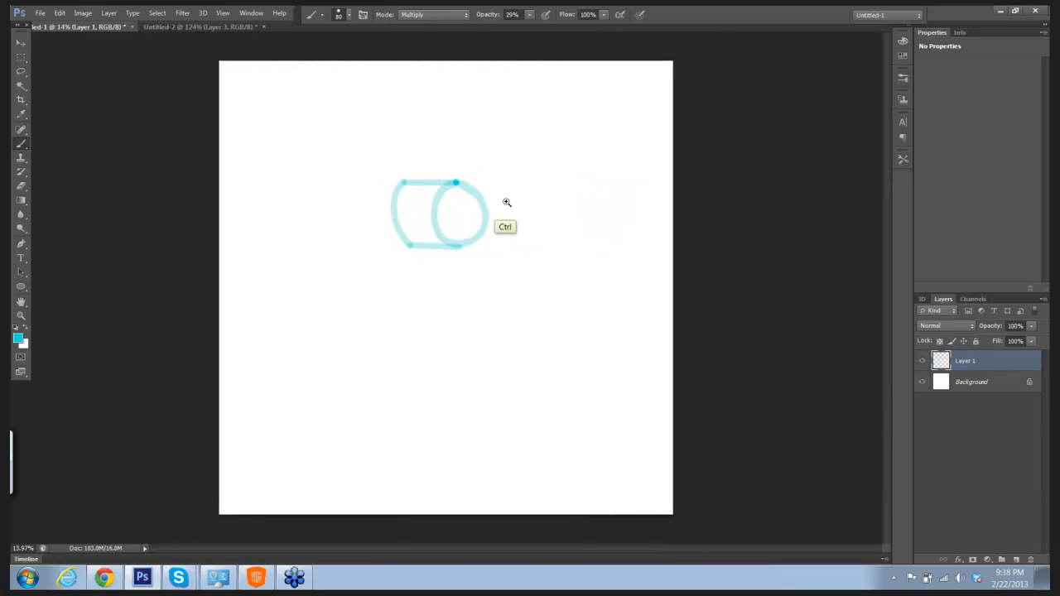
pyautogui.moveTo(506, 203); pyautogui.dragTo(529, 155)
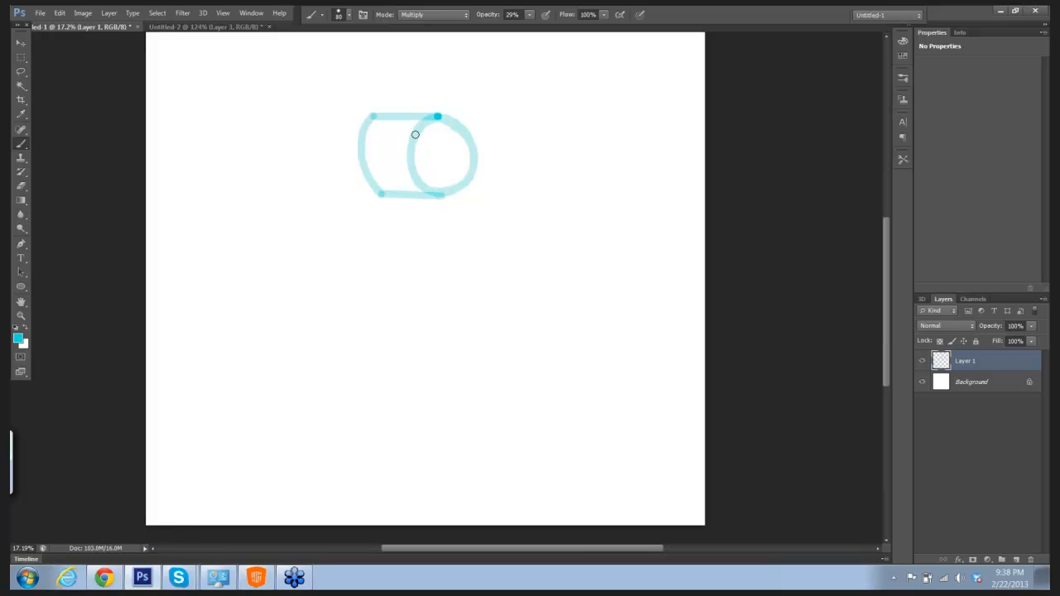
pyautogui.rightClick(431, 196)
pyautogui.click(743, 188)
pyautogui.click(429, 196)
pyautogui.keyDown('shift'); pyautogui.rightClick(465, 269); pyautogui.keyUp('shift')
pyautogui.click(731, 199)
pyautogui.moveTo(430, 196); pyautogui.dragTo(479, 288)
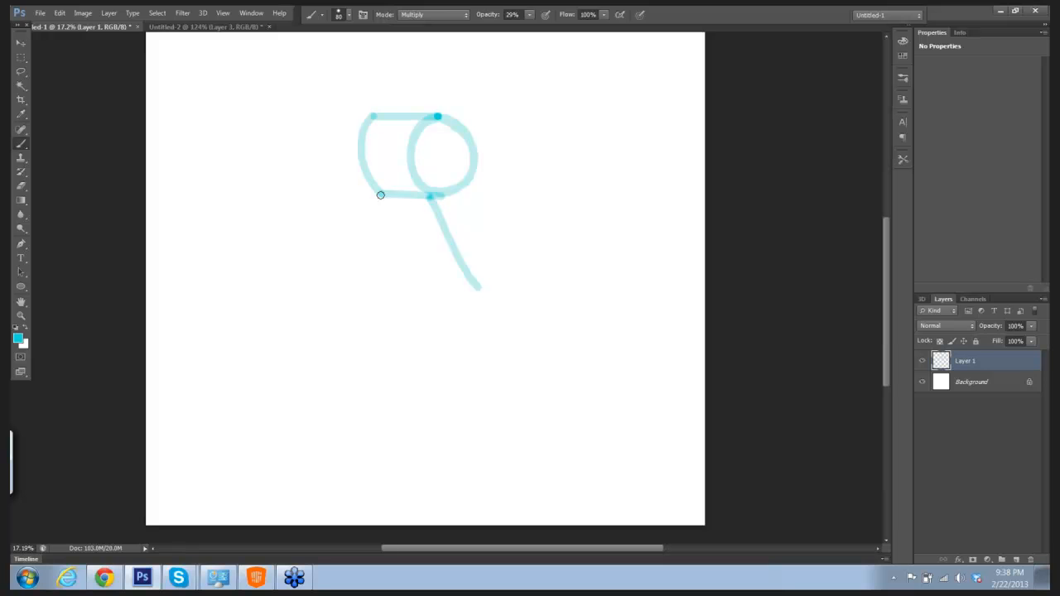
pyautogui.moveTo(380, 195); pyautogui.dragTo(420, 302)
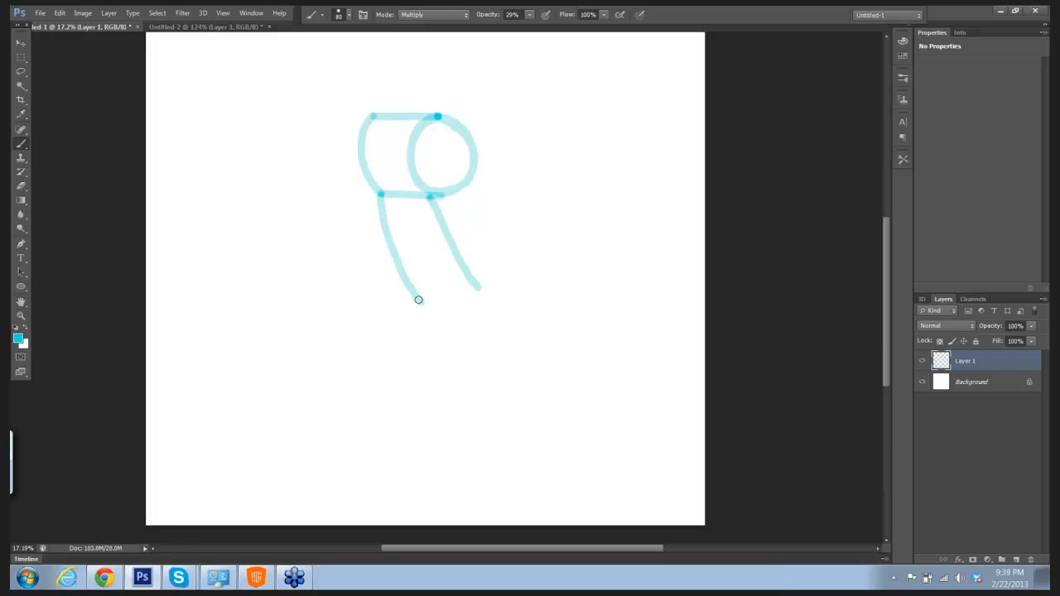
pyautogui.click(476, 285)
# Step: Add a curved contour line inside the cylinder's oval and draw a small circle with a tapered head shape beside its lower right
pyautogui.moveTo(439, 116); pyautogui.dragTo(454, 186)
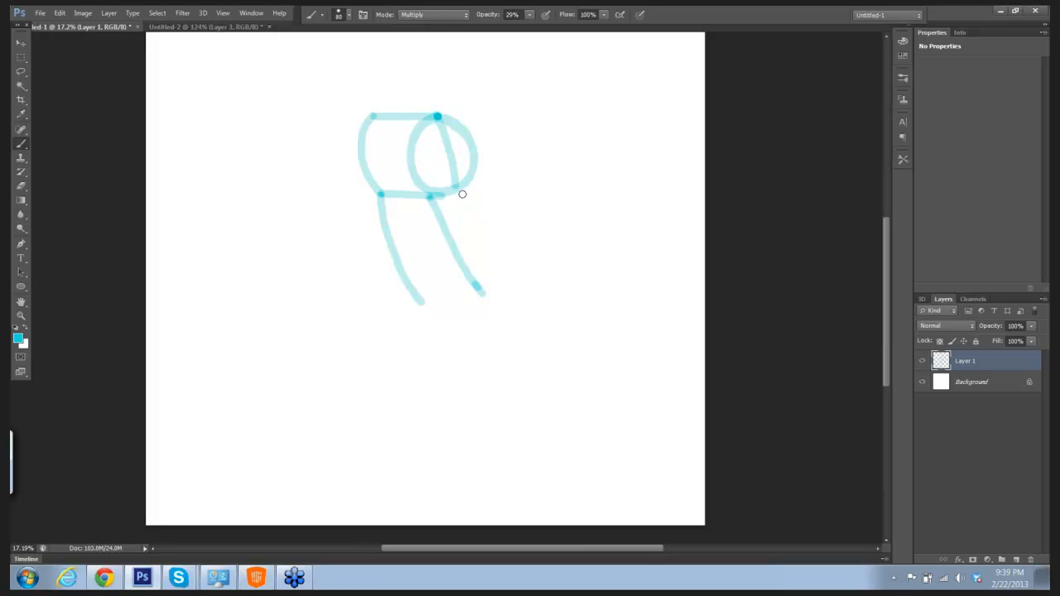
pyautogui.moveTo(464, 197)
pyautogui.mouseDown()
pyautogui.moveTo(481, 219)
pyautogui.moveTo(494, 194)
pyautogui.moveTo(476, 187)
pyautogui.moveTo(464, 211)
pyautogui.moveTo(478, 220)
pyautogui.moveTo(500, 199)
pyautogui.moveTo(480, 187)
pyautogui.moveTo(465, 206)
pyautogui.moveTo(480, 218)
pyautogui.moveTo(494, 193)
pyautogui.mouseUp()
pyautogui.moveTo(467, 214)
pyautogui.mouseDown()
pyautogui.moveTo(464, 191)
pyautogui.moveTo(541, 171)
pyautogui.moveTo(527, 219)
pyautogui.mouseUp()
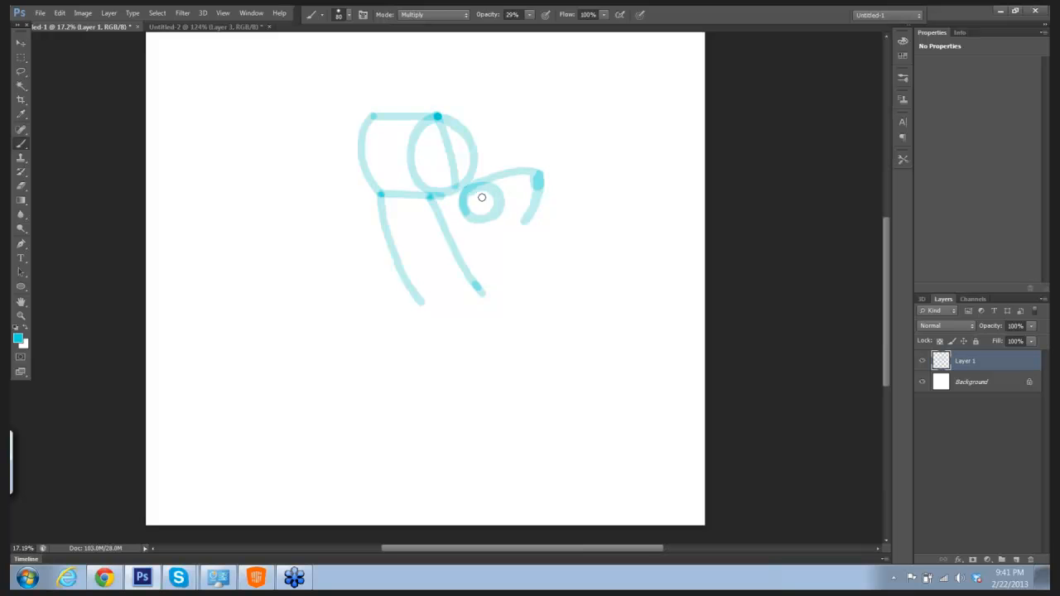
pyautogui.moveTo(475, 190)
pyautogui.mouseDown()
pyautogui.moveTo(491, 216)
pyautogui.moveTo(527, 222)
pyautogui.mouseUp()
# Step: Reduce the brush size to 50 and draw a hooked lower jaw beneath the head, joined to it by short strokes
pyautogui.rightClick(495, 216)
pyautogui.click(765, 205)
pyautogui.moveTo(494, 216)
pyautogui.mouseDown()
pyautogui.moveTo(499, 246)
pyautogui.moveTo(522, 258)
pyautogui.moveTo(550, 261)
pyautogui.moveTo(564, 236)
pyautogui.moveTo(538, 246)
pyautogui.moveTo(512, 237)
pyautogui.mouseUp()
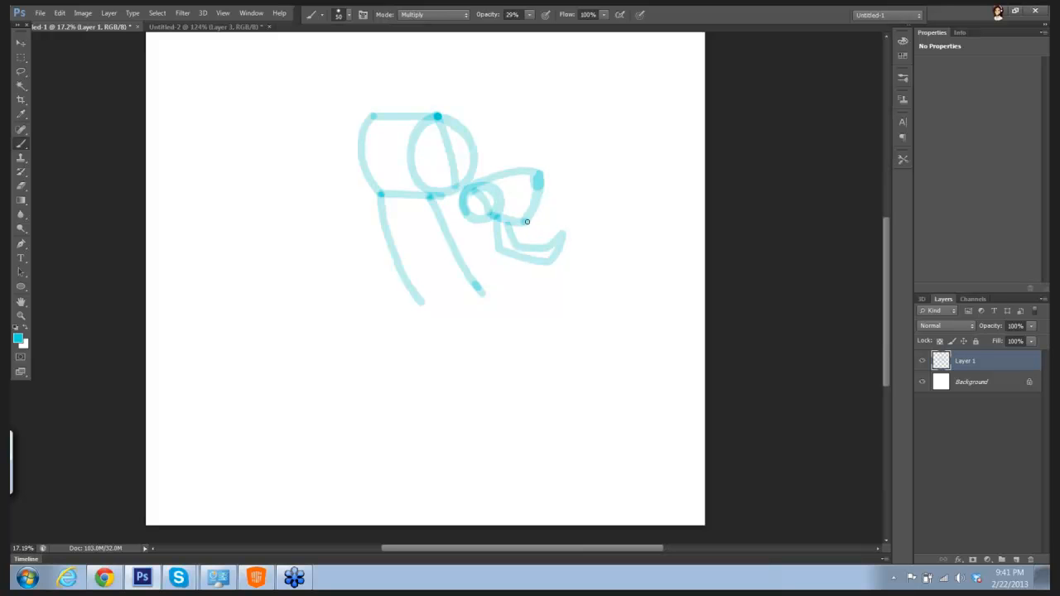
pyautogui.rightClick(528, 220)
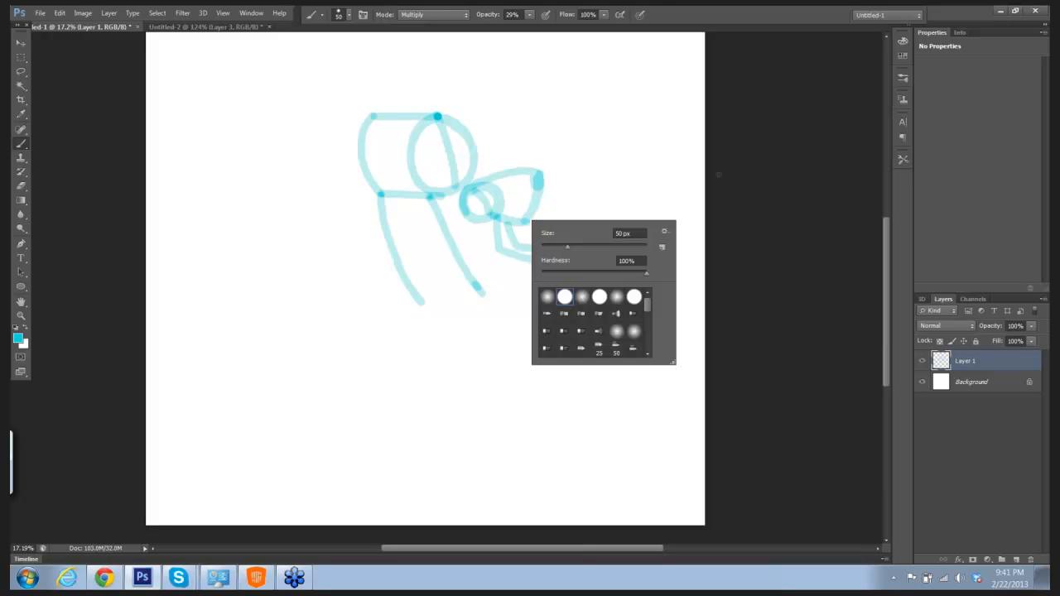
pyautogui.click(645, 197)
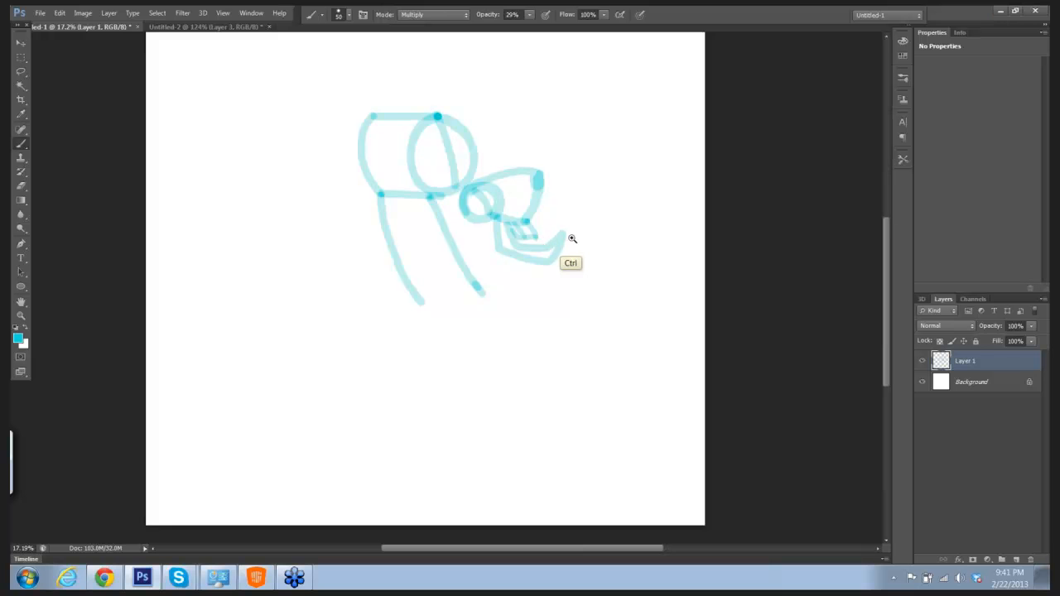
pyautogui.moveTo(571, 238); pyautogui.dragTo(623, 259)
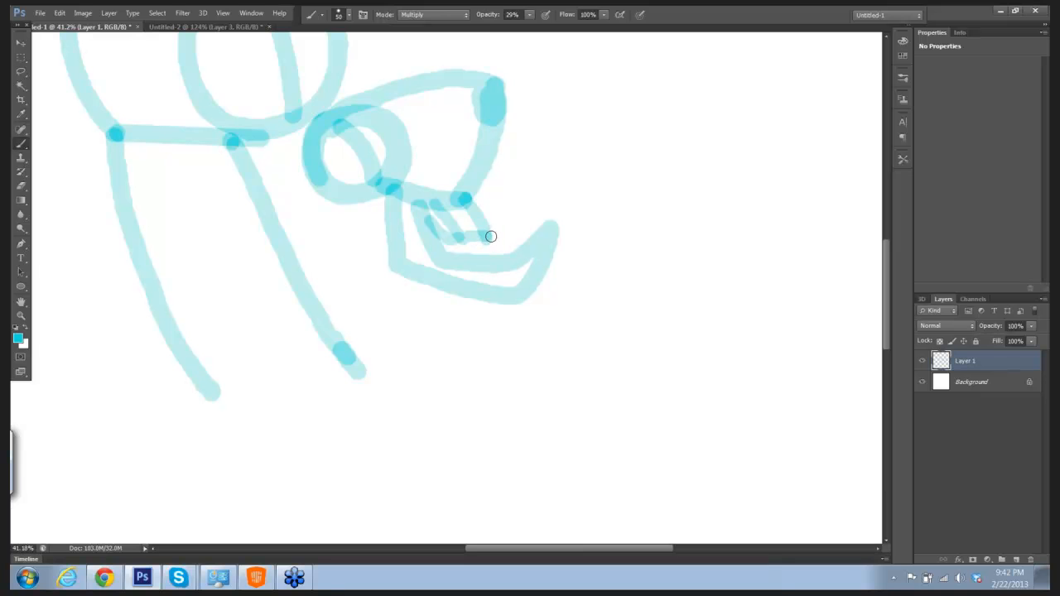
pyautogui.moveTo(486, 235); pyautogui.dragTo(544, 226)
# Step: Set the foreground color to dark gray 444b4c and draw the jaw joint, a jagged face line, an eye spot and the head's lower edge
pyautogui.hotkey('ctrl', 'space')
pyautogui.moveTo(624, 245); pyautogui.dragTo(580, 252)
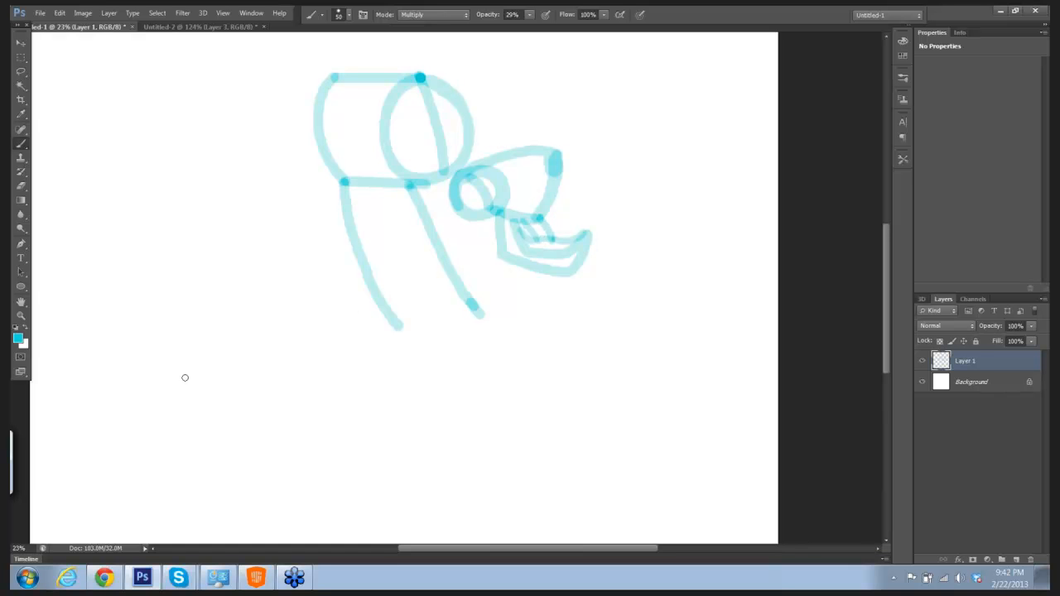
pyautogui.click(18, 337)
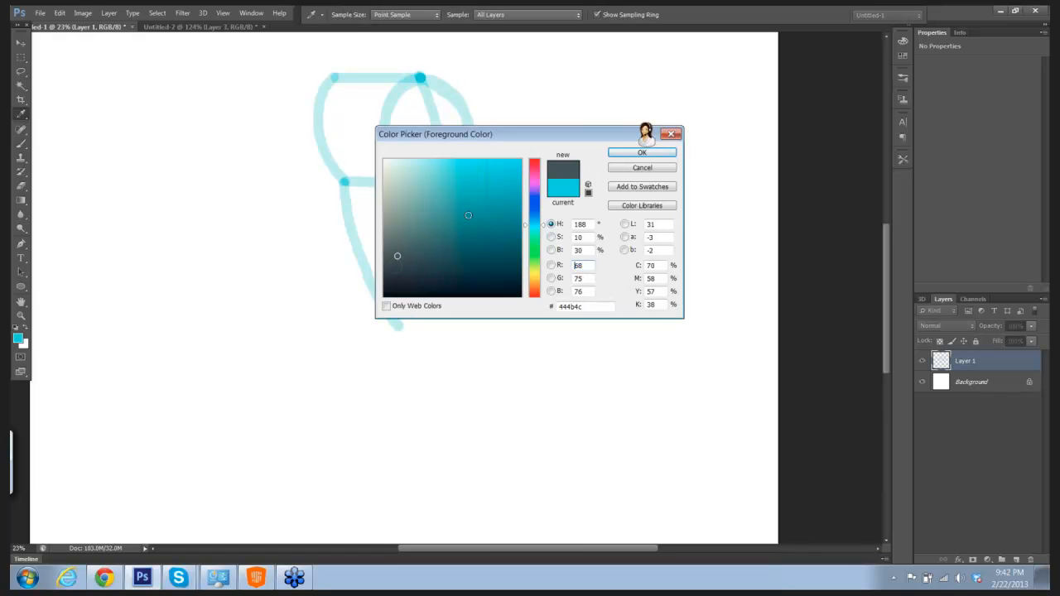
pyautogui.click(637, 153)
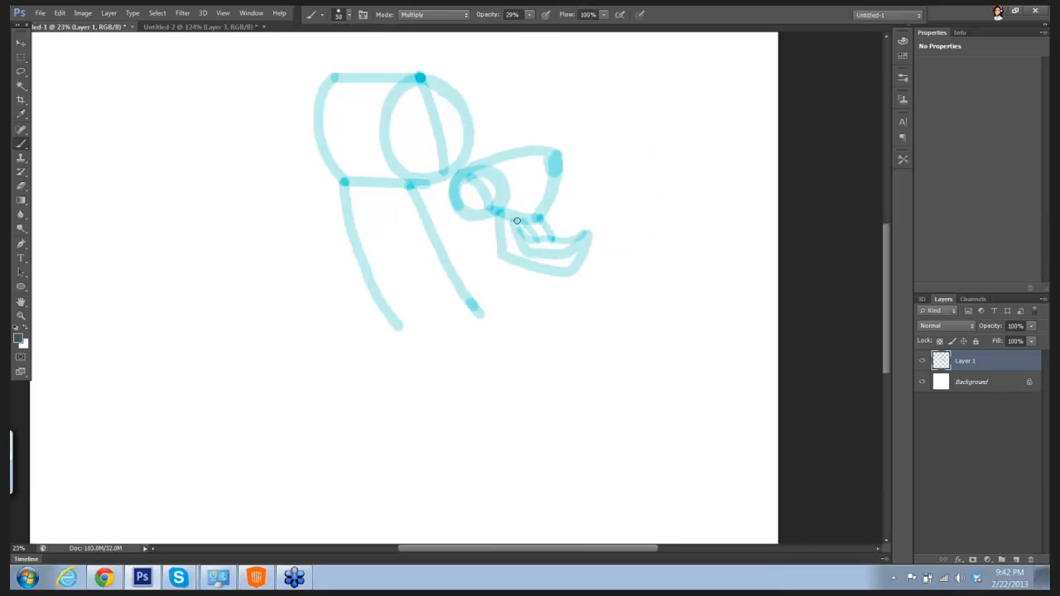
pyautogui.moveTo(519, 219)
pyautogui.mouseDown()
pyautogui.moveTo(536, 241)
pyautogui.moveTo(534, 218)
pyautogui.moveTo(548, 240)
pyautogui.moveTo(521, 230)
pyautogui.moveTo(547, 234)
pyautogui.mouseUp()
pyautogui.moveTo(519, 156)
pyautogui.mouseDown()
pyautogui.moveTo(521, 192)
pyautogui.moveTo(507, 207)
pyautogui.mouseUp()
pyautogui.moveTo(549, 159)
pyautogui.mouseDown()
pyautogui.moveTo(540, 162)
pyautogui.moveTo(548, 156)
pyautogui.mouseUp()
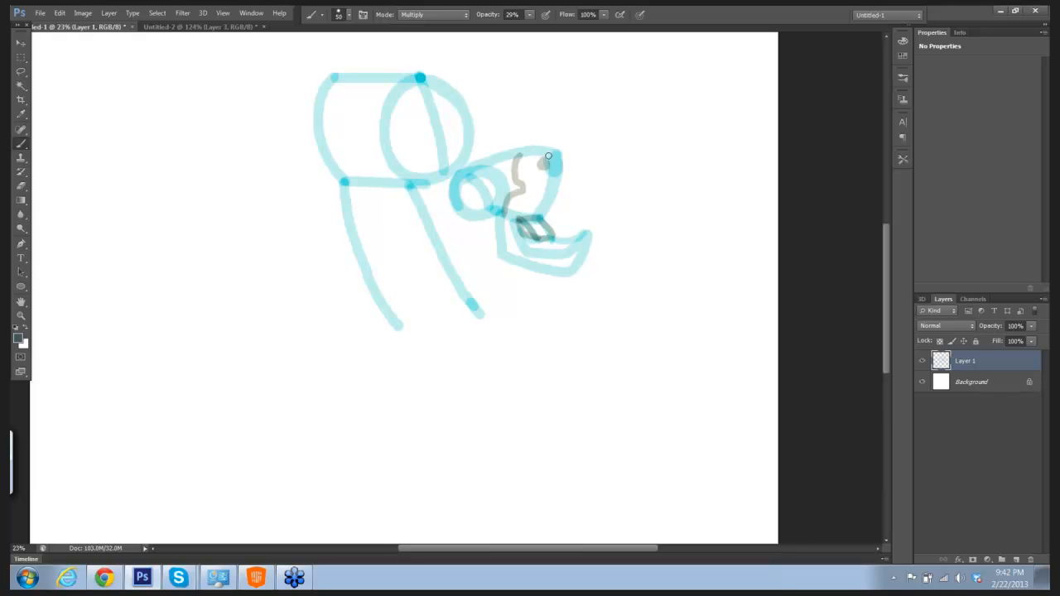
pyautogui.moveTo(506, 207); pyautogui.dragTo(540, 215)
# Step: Sample the light cyan from the sketch and brush a short horizontal stroke outward from the upper left side of the body
pyautogui.click(22, 114)
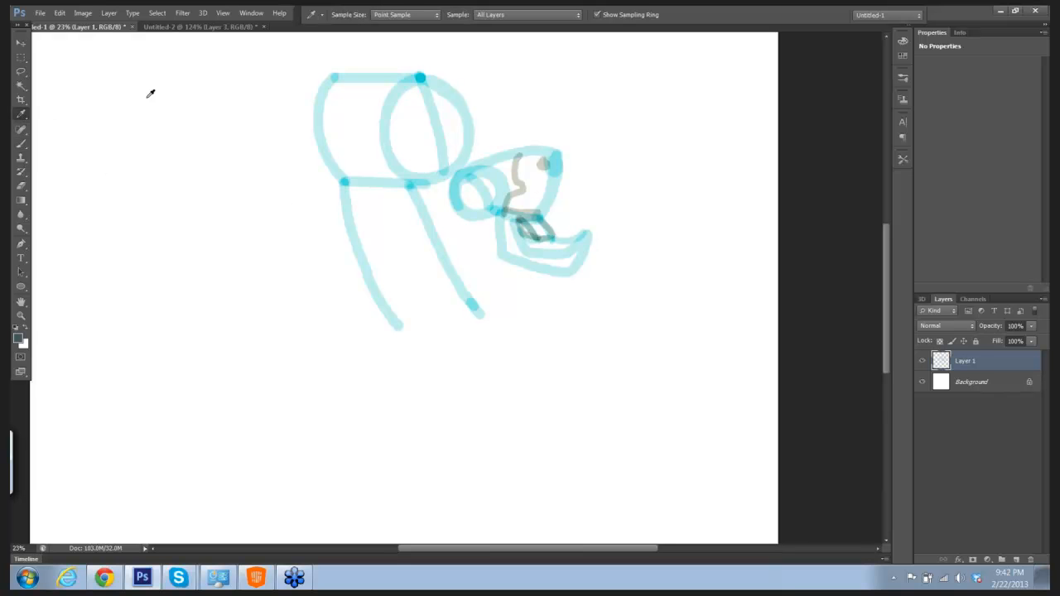
pyautogui.click(405, 85)
pyautogui.press('b')
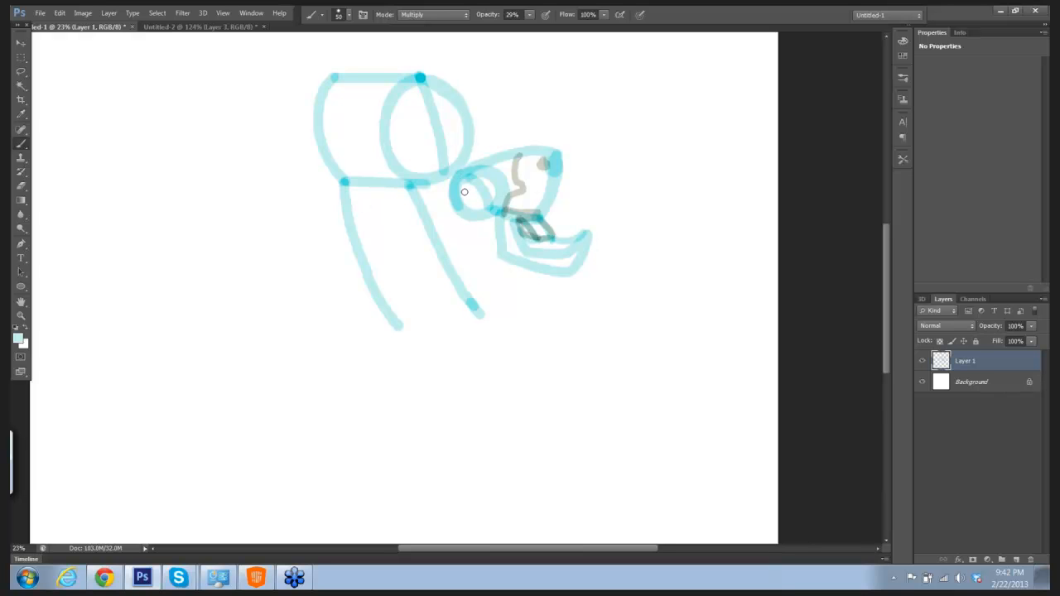
pyautogui.click(341, 182)
pyautogui.rightClick(343, 212)
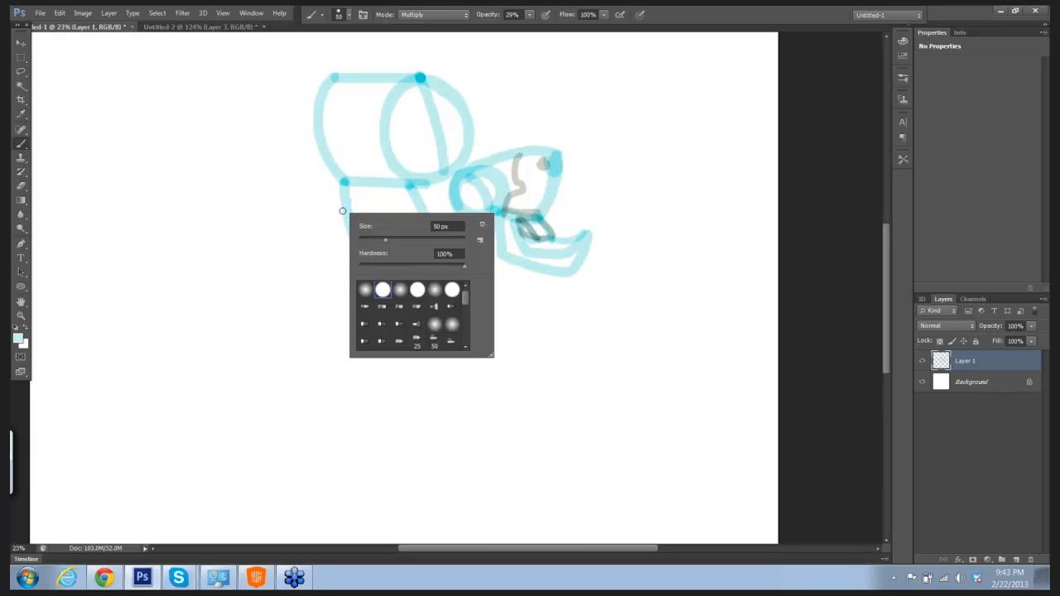
pyautogui.click(330, 214)
pyautogui.moveTo(339, 210)
pyautogui.mouseDown()
pyautogui.moveTo(305, 213)
pyautogui.moveTo(327, 207)
pyautogui.mouseUp()
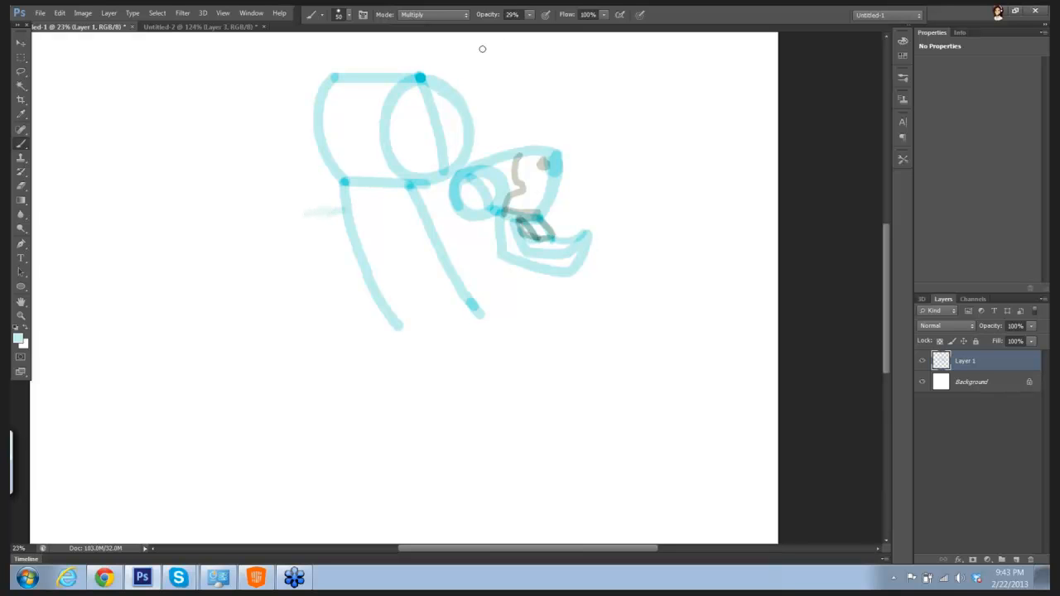
# Step: Raise the brush opacity to 50% and draw a notched stub outline on the left side of the body
pyautogui.click(531, 14)
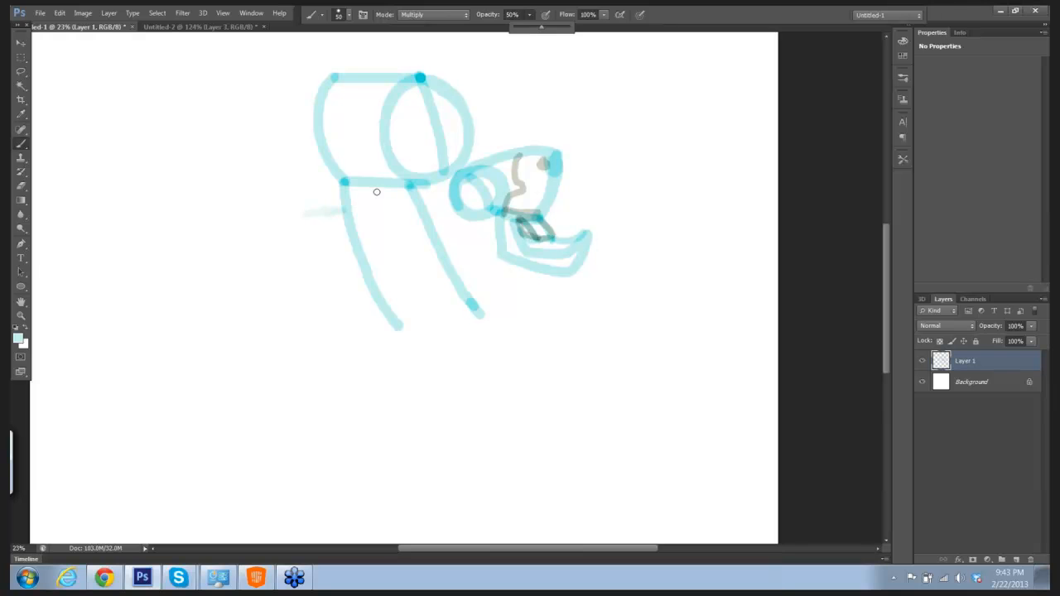
pyautogui.click(344, 210)
pyautogui.moveTo(344, 211)
pyautogui.mouseDown()
pyautogui.moveTo(310, 214)
pyautogui.moveTo(326, 259)
pyautogui.mouseUp()
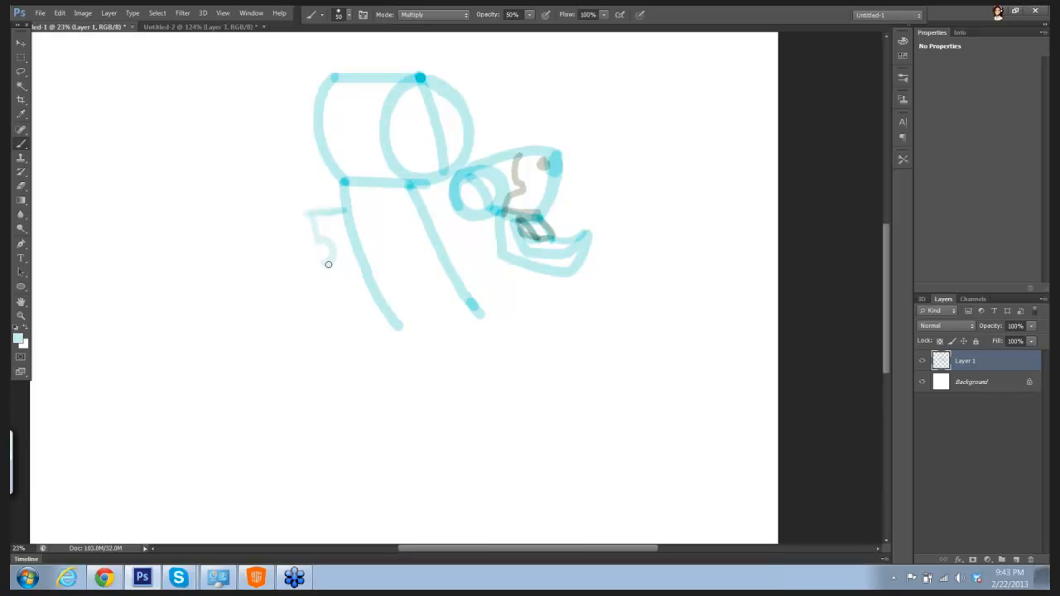
pyautogui.moveTo(328, 265); pyautogui.dragTo(361, 266)
# Step: Set the brush opacity to 57% and retrace the notched stub's outline
pyautogui.click(530, 15)
pyautogui.moveTo(530, 30); pyautogui.dragTo(535, 34)
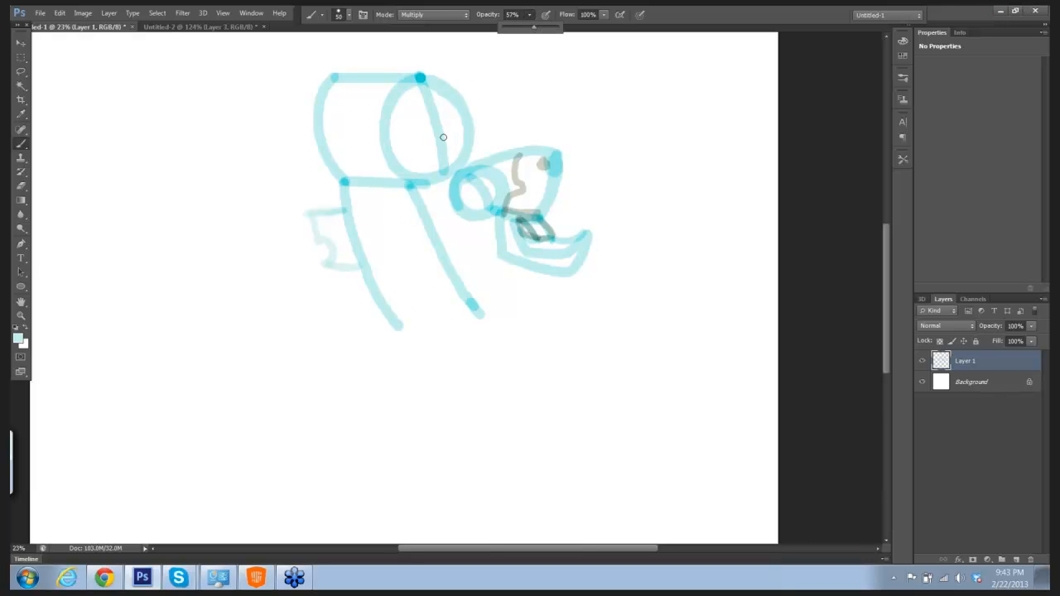
pyautogui.moveTo(313, 216)
pyautogui.mouseDown()
pyautogui.moveTo(332, 243)
pyautogui.moveTo(328, 265)
pyautogui.moveTo(357, 262)
pyautogui.mouseUp()
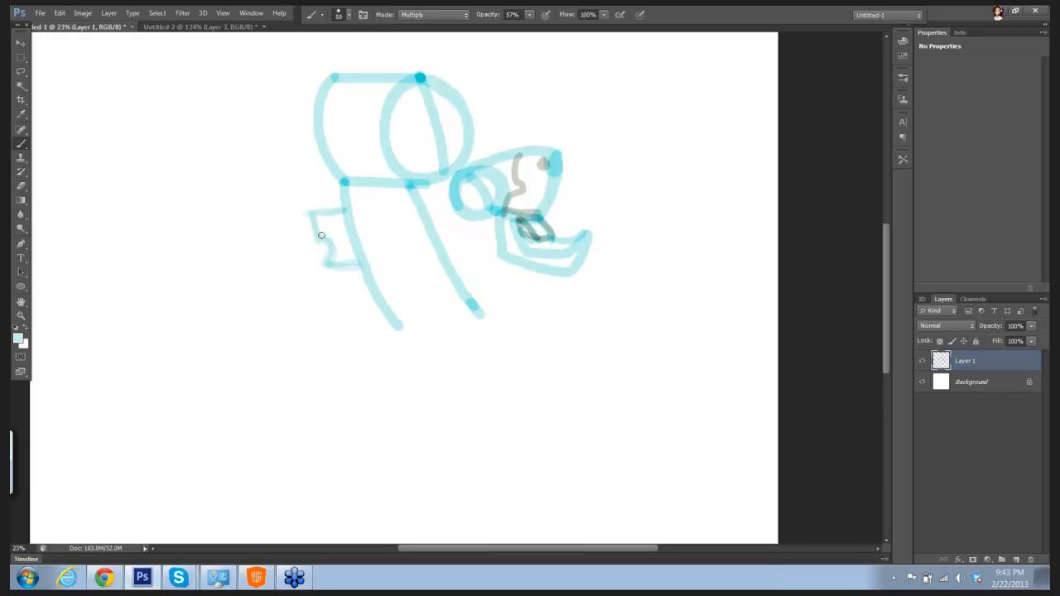
# Step: Draw a curved limb segment up and left from the notched stub, with a bent claw segment at its end
pyautogui.moveTo(256, 185); pyautogui.dragTo(308, 215)
pyautogui.moveTo(258, 186)
pyautogui.mouseDown()
pyautogui.moveTo(252, 222)
pyautogui.moveTo(260, 213)
pyautogui.moveTo(256, 225)
pyautogui.moveTo(313, 260)
pyautogui.mouseUp()
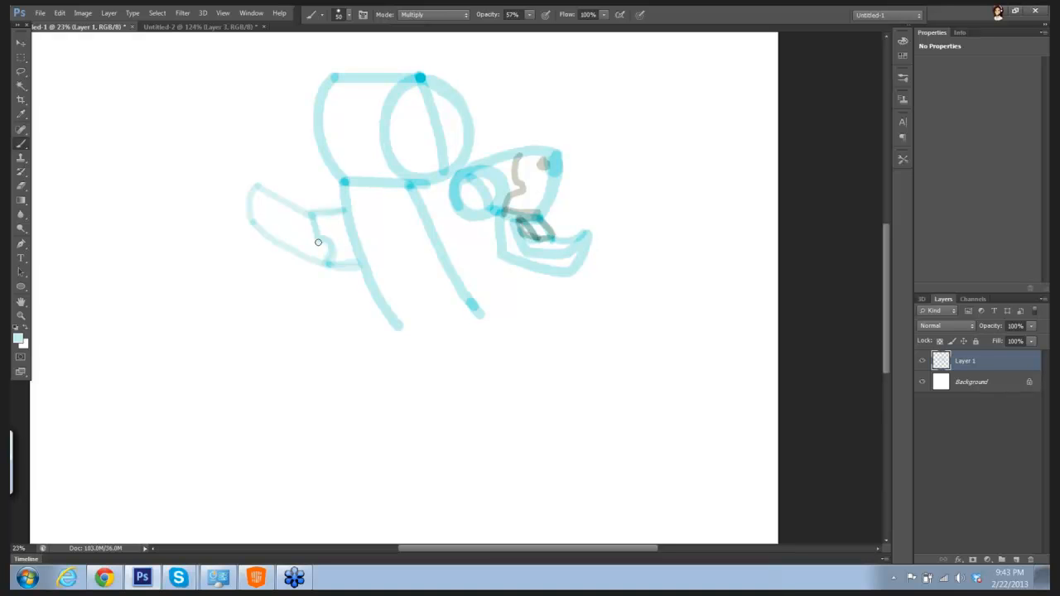
pyautogui.moveTo(318, 242); pyautogui.dragTo(328, 259)
pyautogui.moveTo(258, 183)
pyautogui.mouseDown()
pyautogui.moveTo(234, 158)
pyautogui.moveTo(176, 199)
pyautogui.moveTo(183, 206)
pyautogui.moveTo(236, 179)
pyautogui.moveTo(251, 192)
pyautogui.mouseUp()
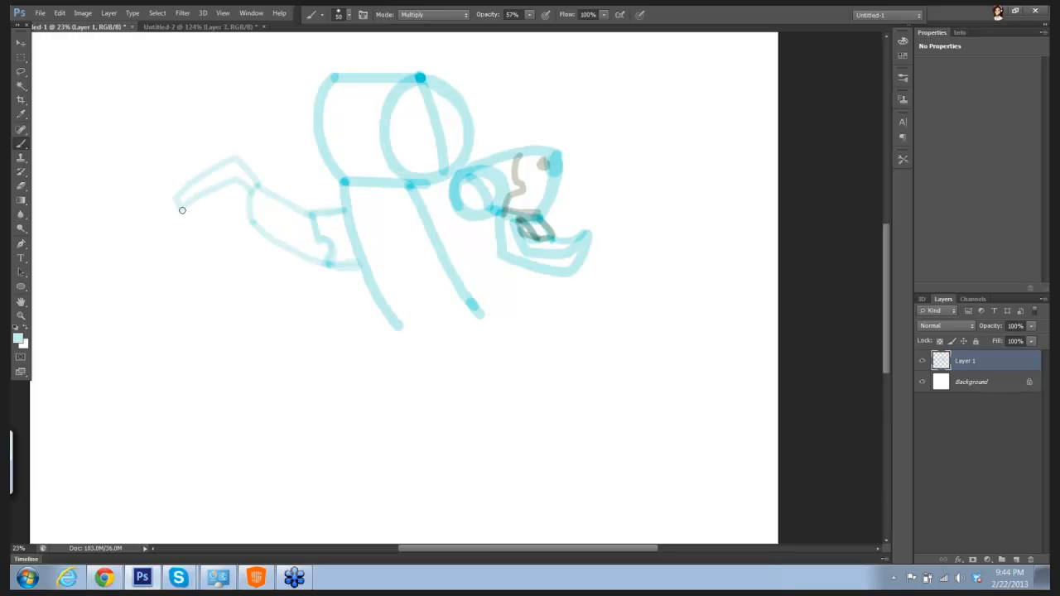
pyautogui.moveTo(237, 180); pyautogui.dragTo(256, 188)
# Step: Reduce the brush size to 30, thicken the upper claw, add a smaller claw below it and touch up the stub's joint
pyautogui.press('[')
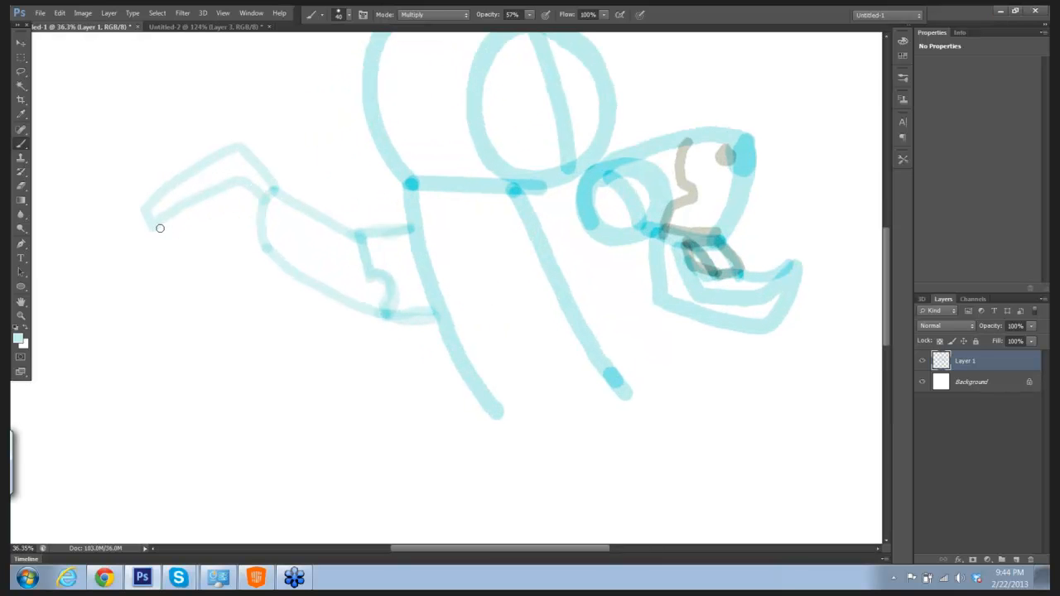
pyautogui.press('[')
pyautogui.moveTo(154, 226)
pyautogui.mouseDown()
pyautogui.moveTo(224, 193)
pyautogui.moveTo(254, 200)
pyautogui.mouseUp()
pyautogui.moveTo(262, 212)
pyautogui.mouseDown()
pyautogui.moveTo(233, 234)
pyautogui.moveTo(194, 240)
pyautogui.moveTo(260, 245)
pyautogui.moveTo(193, 235)
pyautogui.moveTo(202, 222)
pyautogui.moveTo(260, 189)
pyautogui.mouseUp()
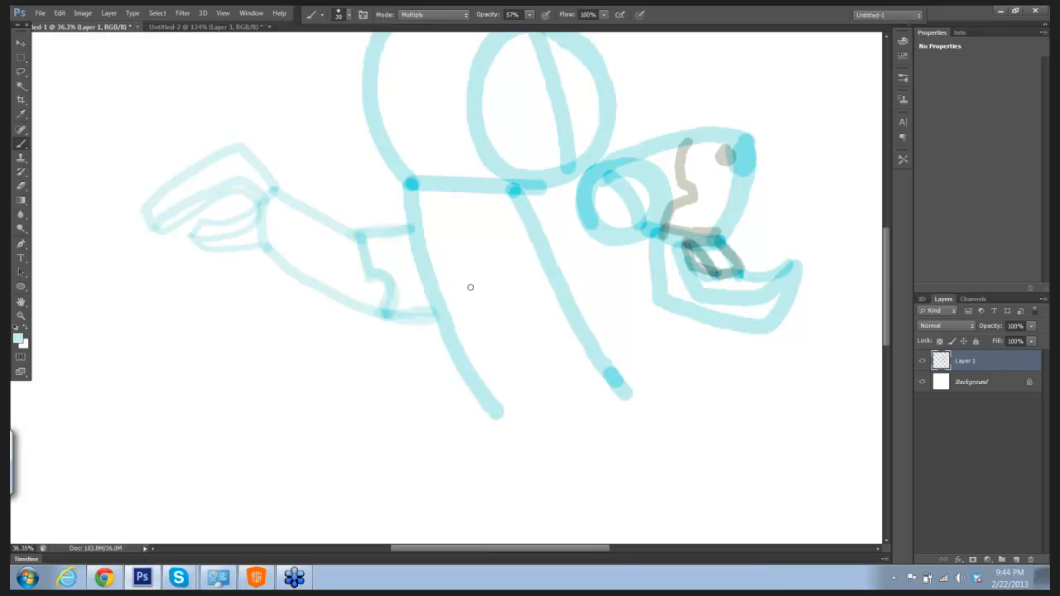
pyautogui.moveTo(370, 300); pyautogui.dragTo(372, 291)
# Step: Draw a thin horizontal line and a curved vertical line crossing on the side of the cylinder
pyautogui.moveTo(638, 225); pyautogui.dragTo(610, 225)
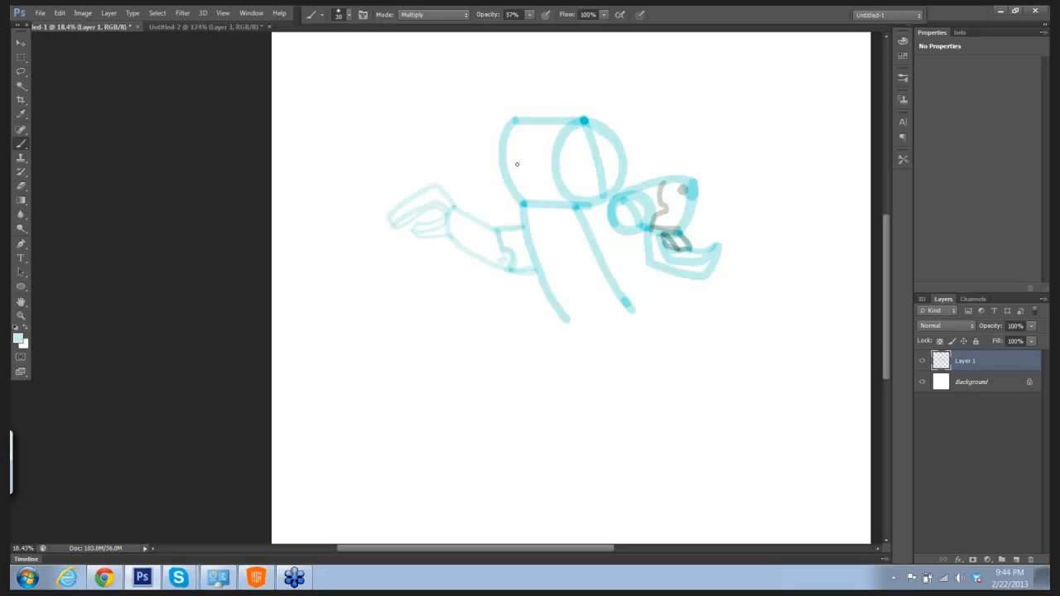
pyautogui.moveTo(492, 165); pyautogui.dragTo(575, 160)
pyautogui.moveTo(540, 109); pyautogui.dragTo(528, 187)
# Step: Increase the brush size to 50, close the bottom of the body and connect its lower right corner to the jaw
pyautogui.moveTo(567, 320); pyautogui.dragTo(609, 321)
pyautogui.press(']')
pyautogui.press(']')
pyautogui.press(']')
pyautogui.press(']')
pyautogui.moveTo(568, 321)
pyautogui.mouseDown()
pyautogui.moveTo(614, 318)
pyautogui.moveTo(576, 322)
pyautogui.moveTo(630, 317)
pyautogui.moveTo(680, 280)
pyautogui.moveTo(642, 308)
pyautogui.mouseUp()
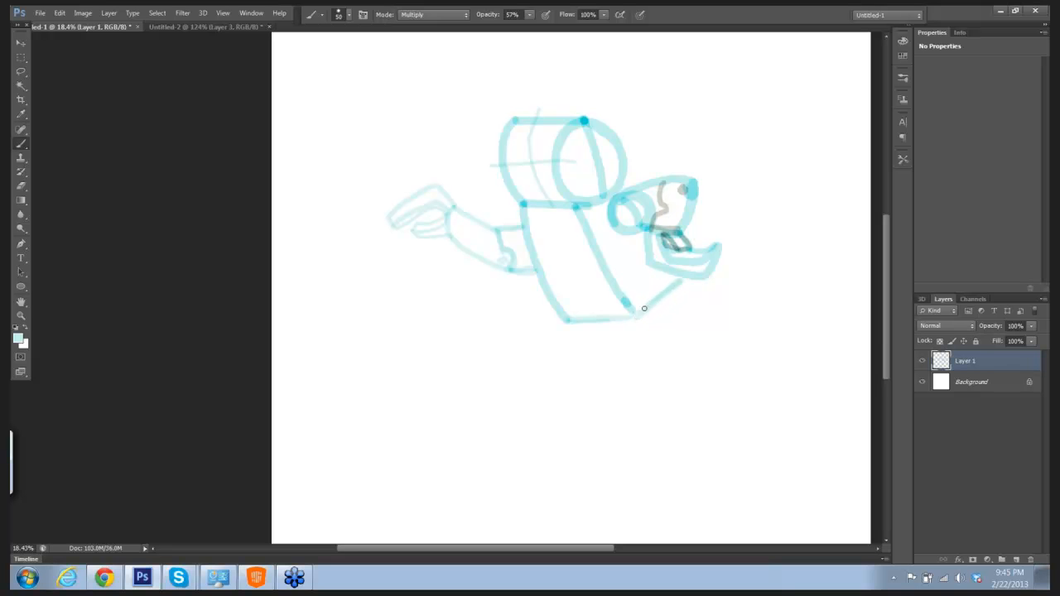
pyautogui.moveTo(569, 320); pyautogui.dragTo(630, 312)
# Step: Draw a long curve running down from the underside of the jaw to the lower right of the canvas
pyautogui.moveTo(702, 279)
pyautogui.mouseDown()
pyautogui.moveTo(728, 340)
pyautogui.moveTo(719, 414)
pyautogui.mouseUp()
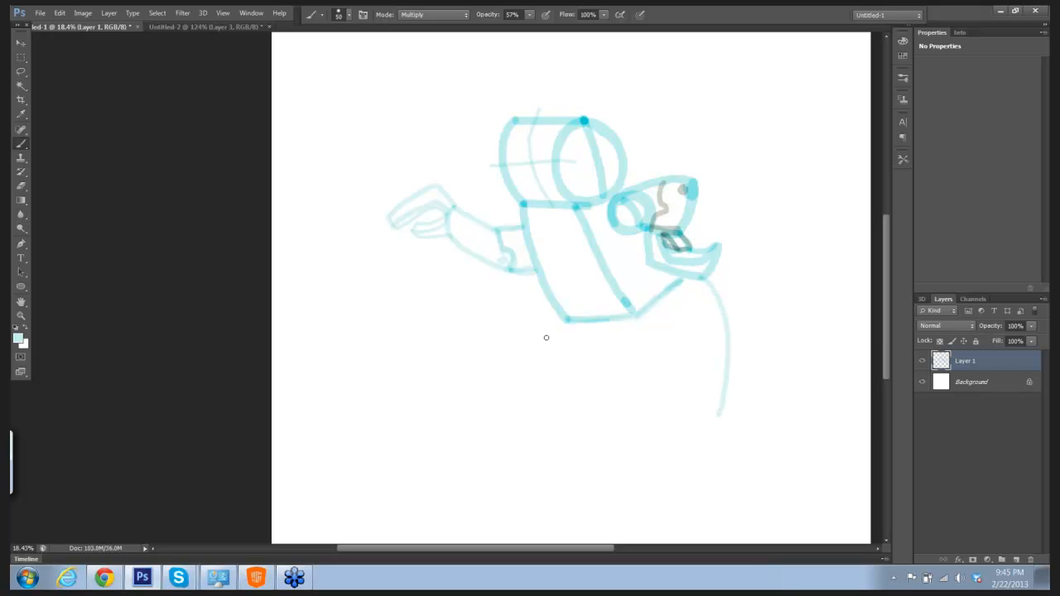
pyautogui.rightClick(566, 320)
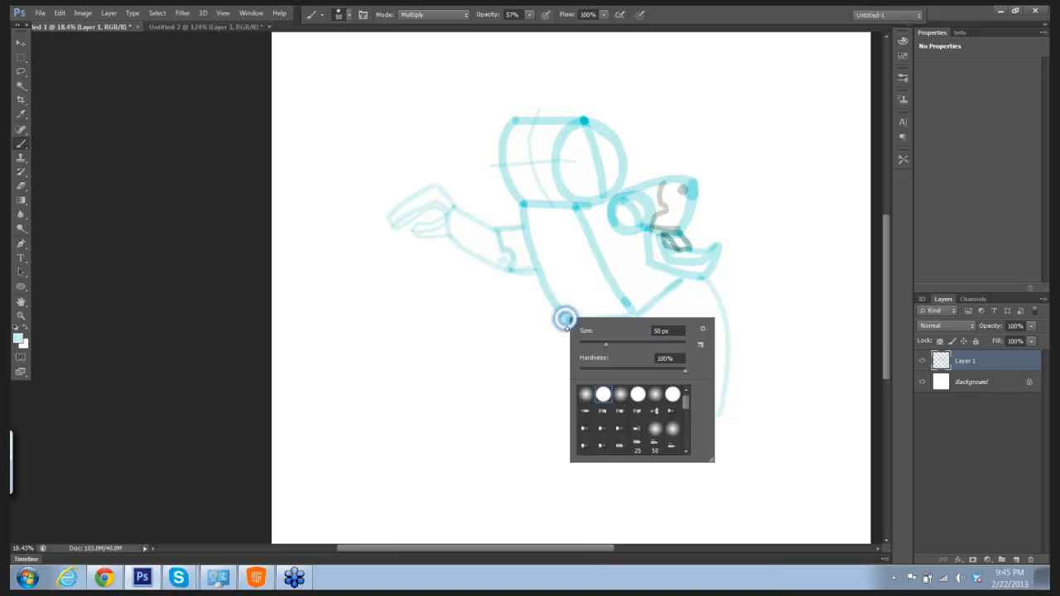
pyautogui.click(711, 281)
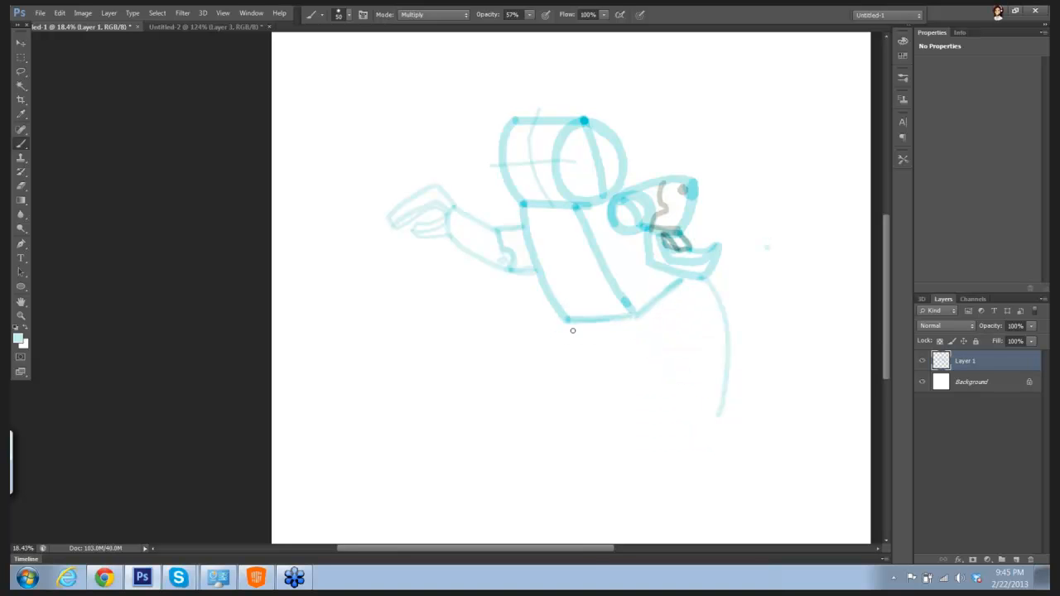
# Step: Close the skirt shape below the body and draw a short stem with a domed base on small wheels beneath it
pyautogui.moveTo(568, 322); pyautogui.dragTo(566, 386)
pyautogui.moveTo(568, 398); pyautogui.dragTo(720, 408)
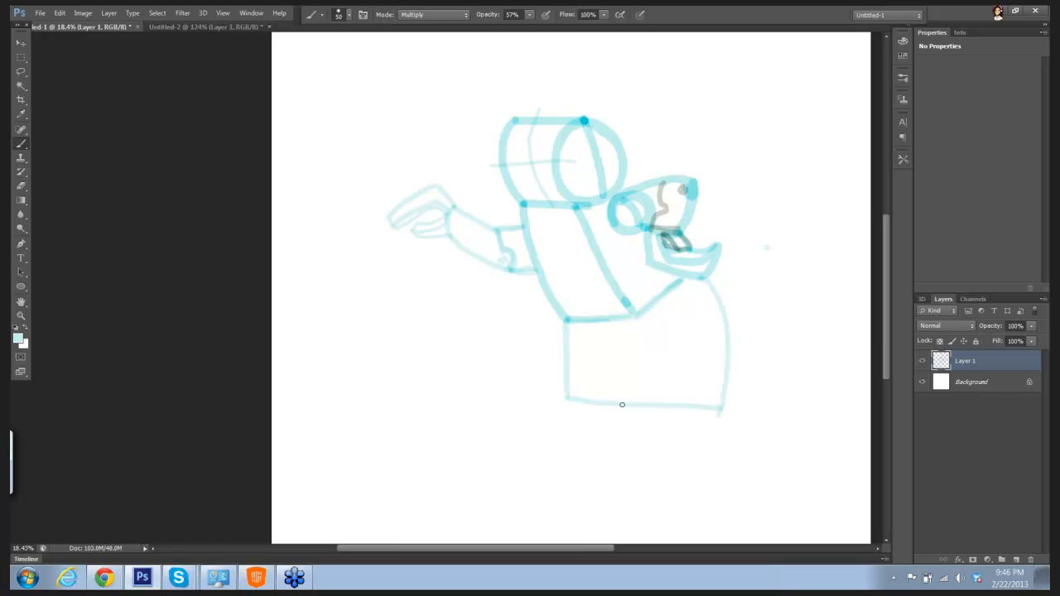
pyautogui.moveTo(622, 406)
pyautogui.mouseDown()
pyautogui.moveTo(654, 413)
pyautogui.moveTo(655, 433)
pyautogui.moveTo(592, 442)
pyautogui.moveTo(581, 473)
pyautogui.mouseUp()
pyautogui.moveTo(656, 432)
pyautogui.mouseDown()
pyautogui.moveTo(688, 442)
pyautogui.moveTo(698, 467)
pyautogui.mouseUp()
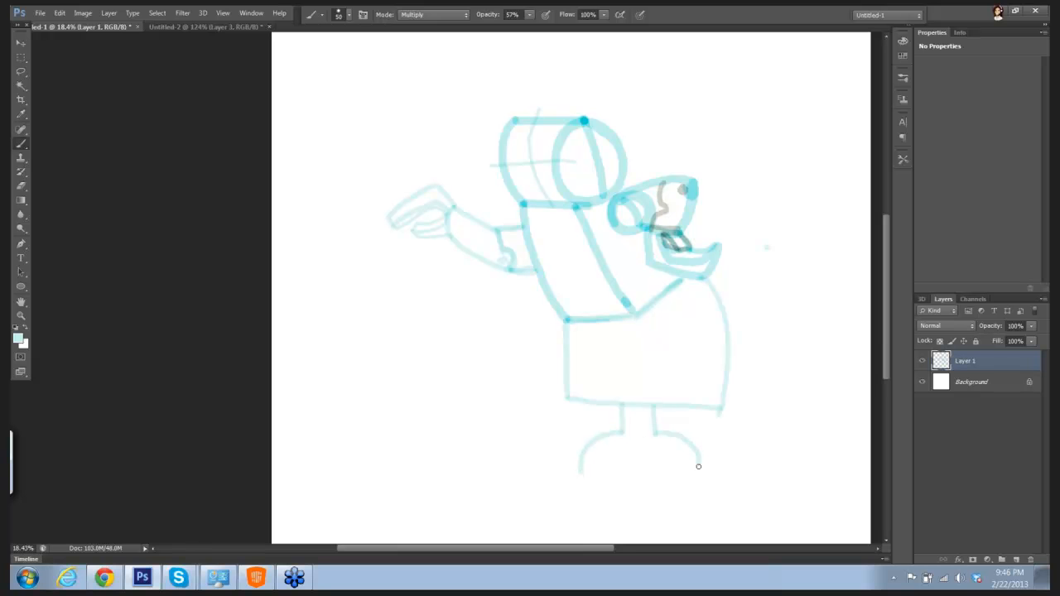
pyautogui.moveTo(582, 471); pyautogui.dragTo(700, 473)
pyautogui.moveTo(589, 480)
pyautogui.mouseDown()
pyautogui.moveTo(665, 488)
pyautogui.moveTo(701, 479)
pyautogui.moveTo(656, 462)
pyautogui.moveTo(685, 472)
pyautogui.mouseUp()
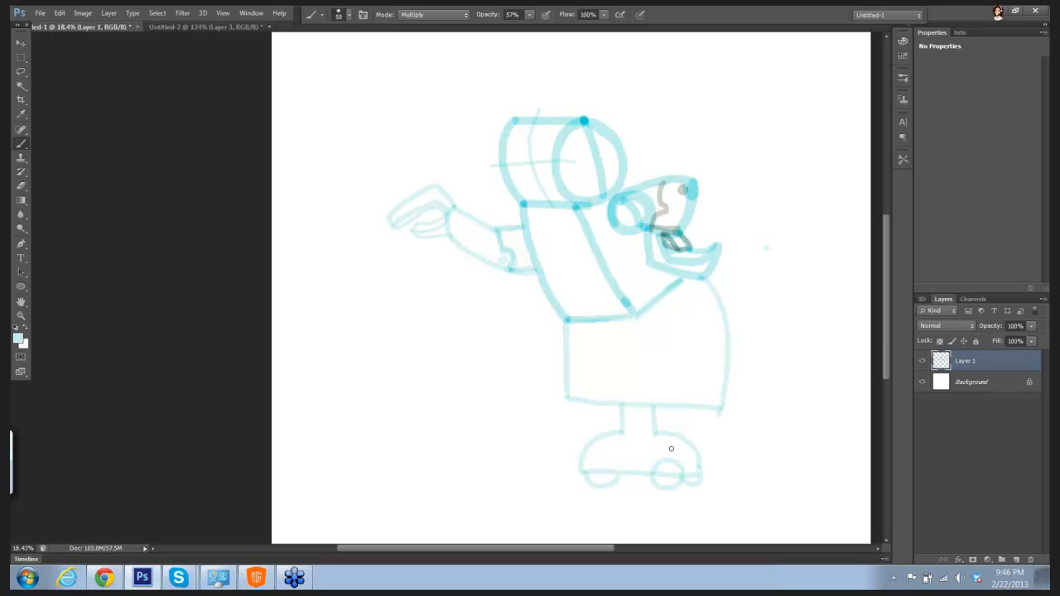
pyautogui.hotkey('ctrl', 'z')
# Step: Draw pointed ruffles around the wrists, waist and neck, and add a spiky tuft on top of the head
pyautogui.moveTo(458, 200)
pyautogui.mouseDown()
pyautogui.moveTo(483, 191)
pyautogui.moveTo(466, 210)
pyautogui.moveTo(479, 220)
pyautogui.moveTo(461, 245)
pyautogui.moveTo(449, 242)
pyautogui.moveTo(464, 225)
pyautogui.mouseUp()
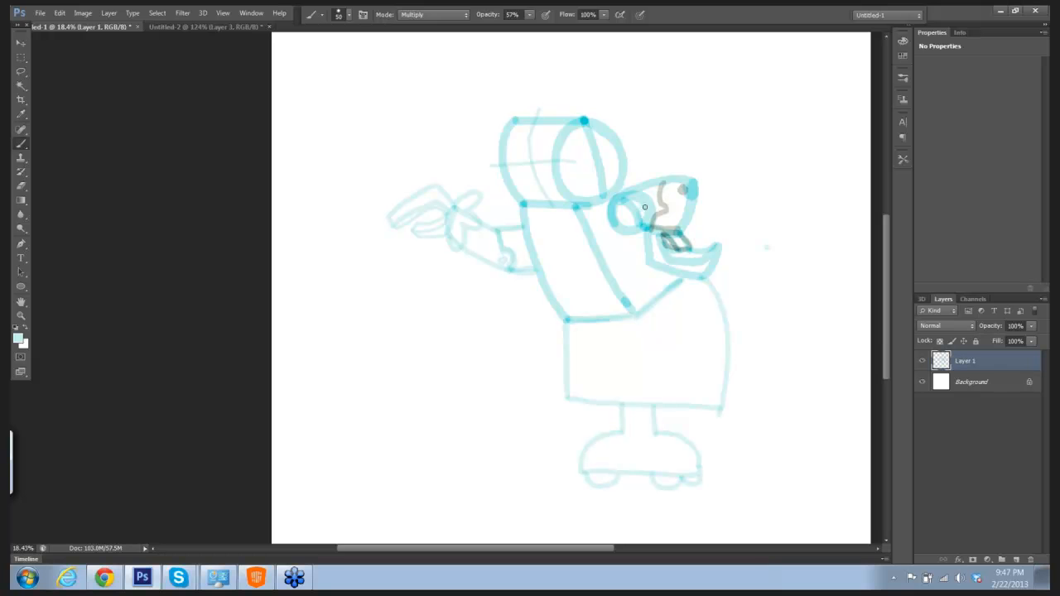
pyautogui.moveTo(645, 207)
pyautogui.mouseDown()
pyautogui.moveTo(658, 221)
pyautogui.moveTo(674, 209)
pyautogui.moveTo(696, 225)
pyautogui.mouseUp()
pyautogui.moveTo(561, 321)
pyautogui.mouseDown()
pyautogui.moveTo(529, 354)
pyautogui.moveTo(568, 339)
pyautogui.moveTo(567, 385)
pyautogui.mouseUp()
pyautogui.moveTo(605, 349)
pyautogui.mouseDown()
pyautogui.moveTo(622, 363)
pyautogui.moveTo(653, 355)
pyautogui.moveTo(645, 330)
pyautogui.moveTo(663, 338)
pyautogui.moveTo(697, 328)
pyautogui.moveTo(649, 309)
pyautogui.mouseUp()
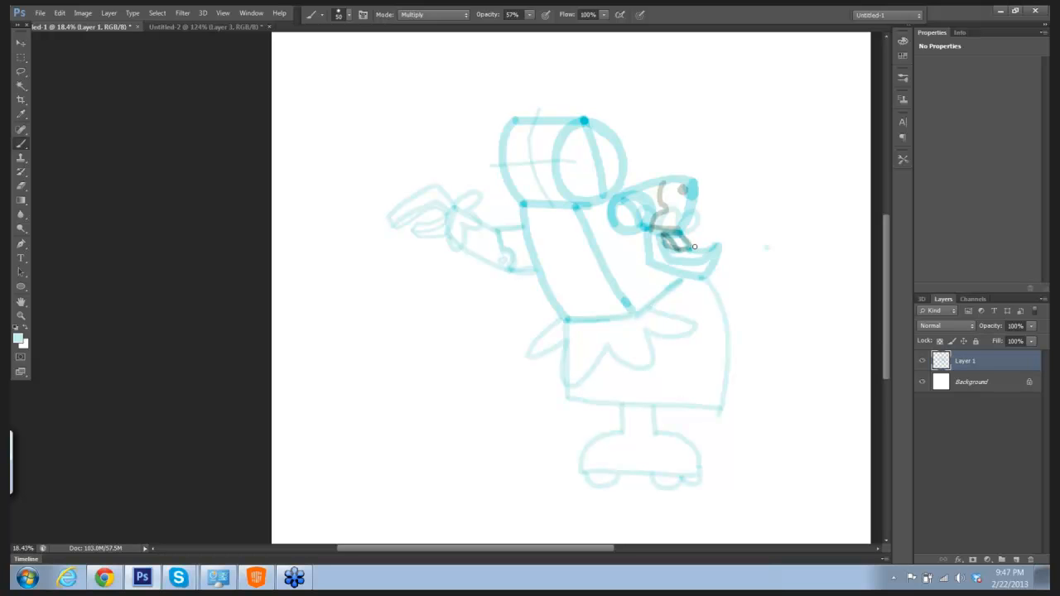
pyautogui.moveTo(702, 227)
pyautogui.mouseDown()
pyautogui.moveTo(723, 282)
pyautogui.moveTo(711, 277)
pyautogui.mouseUp()
pyautogui.moveTo(522, 201)
pyautogui.mouseDown()
pyautogui.moveTo(499, 220)
pyautogui.moveTo(530, 216)
pyautogui.moveTo(531, 242)
pyautogui.moveTo(550, 224)
pyautogui.moveTo(560, 239)
pyautogui.moveTo(571, 235)
pyautogui.moveTo(578, 214)
pyautogui.moveTo(604, 233)
pyautogui.moveTo(611, 210)
pyautogui.moveTo(637, 197)
pyautogui.moveTo(601, 192)
pyautogui.mouseUp()
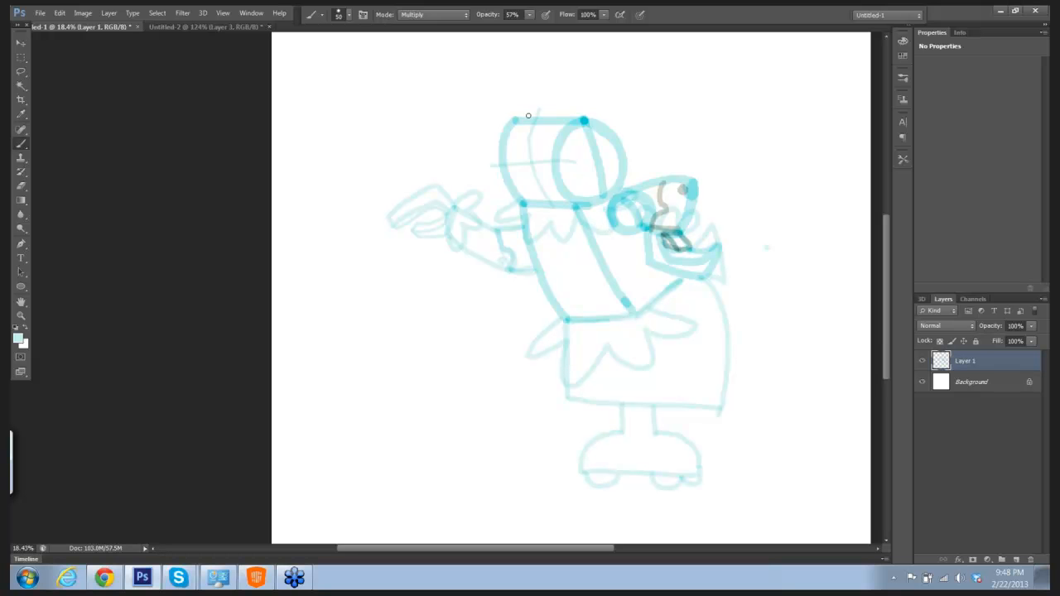
pyautogui.moveTo(526, 114)
pyautogui.mouseDown()
pyautogui.moveTo(519, 107)
pyautogui.moveTo(525, 96)
pyautogui.moveTo(536, 107)
pyautogui.moveTo(534, 77)
pyautogui.moveTo(551, 100)
pyautogui.moveTo(550, 74)
pyautogui.moveTo(565, 79)
pyautogui.moveTo(570, 103)
pyautogui.moveTo(586, 87)
pyautogui.moveTo(596, 97)
pyautogui.moveTo(583, 106)
pyautogui.moveTo(593, 105)
pyautogui.moveTo(590, 117)
pyautogui.mouseUp()
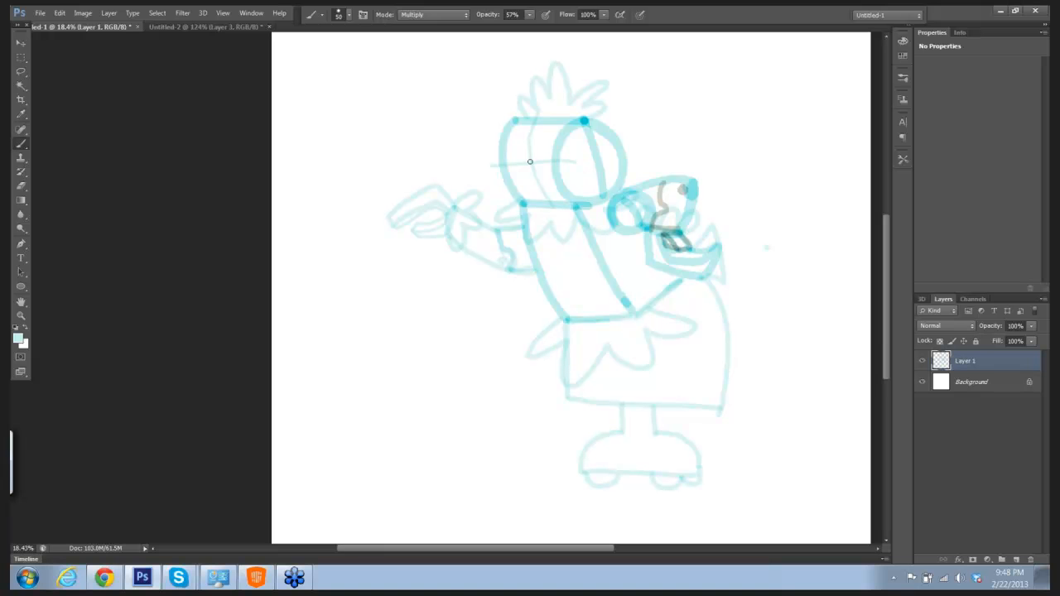
# Step: Reduce the brush size to 40 and draw a round ear disc with knobbed antennas sticking out from both sides of the head
pyautogui.keyDown('ctrl'); pyautogui.click(615, 175); pyautogui.keyUp('ctrl')
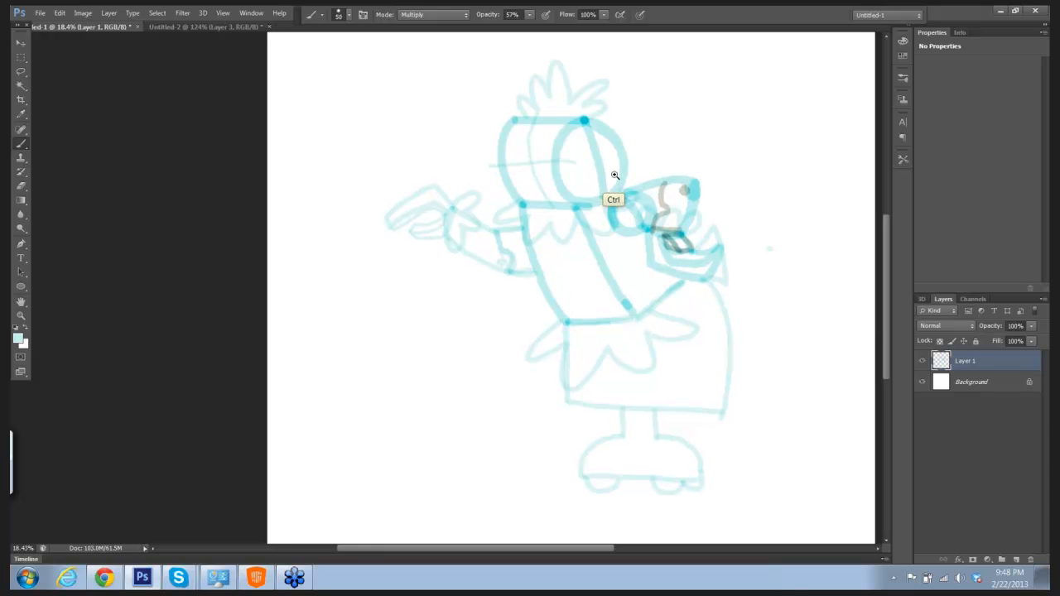
pyautogui.press('[')
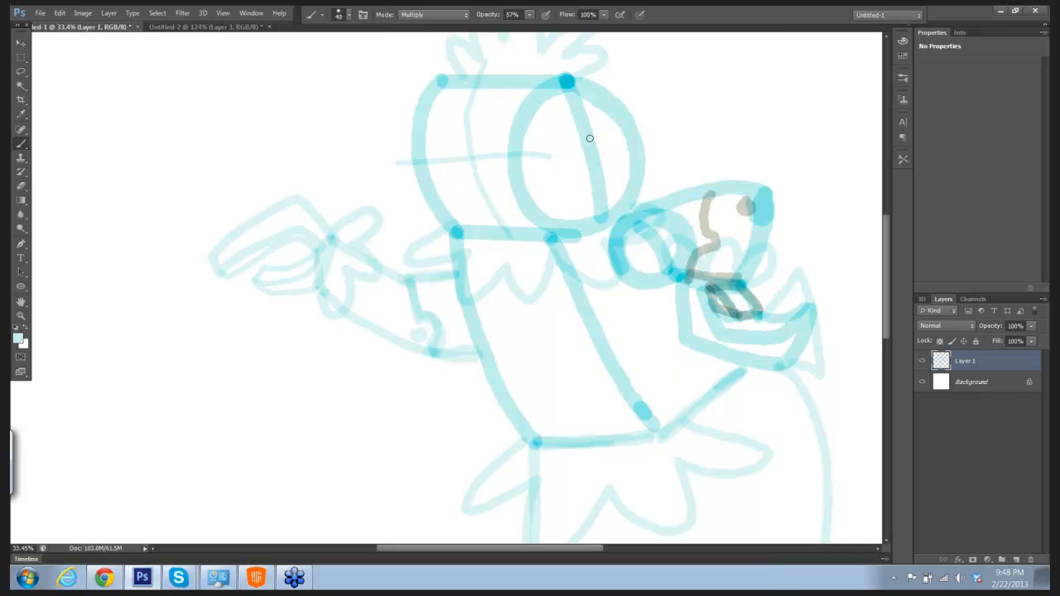
pyautogui.moveTo(590, 138)
pyautogui.mouseDown()
pyautogui.moveTo(572, 157)
pyautogui.moveTo(585, 170)
pyautogui.moveTo(594, 138)
pyautogui.moveTo(575, 145)
pyautogui.mouseUp()
pyautogui.moveTo(593, 152); pyautogui.dragTo(675, 143)
pyautogui.moveTo(678, 134)
pyautogui.mouseDown()
pyautogui.moveTo(686, 152)
pyautogui.moveTo(672, 144)
pyautogui.mouseUp()
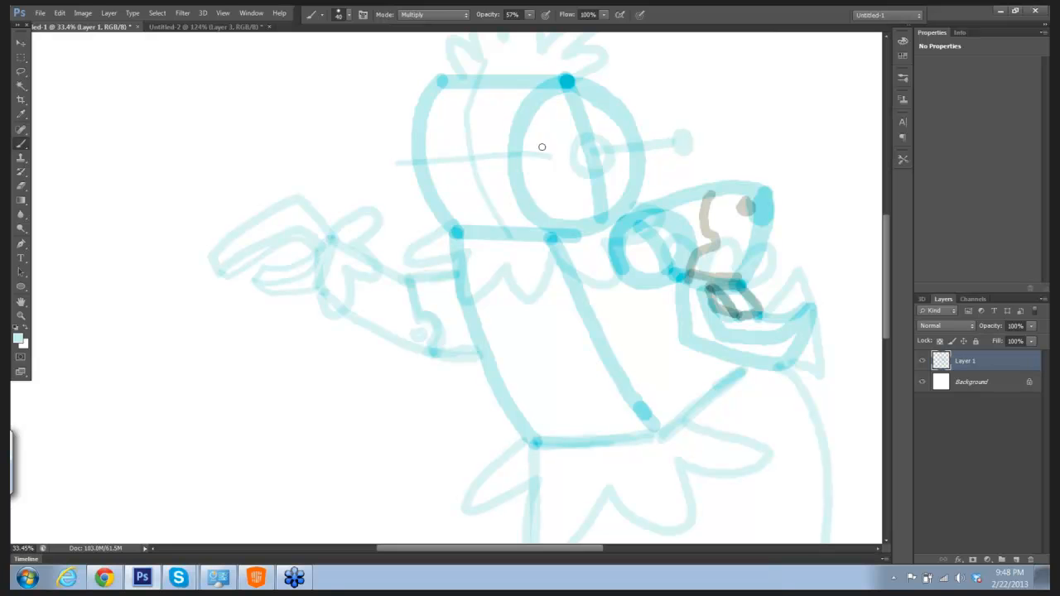
pyautogui.rightClick(413, 161)
pyautogui.press('Escape')
pyautogui.moveTo(379, 157); pyautogui.dragTo(373, 165)
# Step: Erase the crossing guide lines from the face area of the head cylinder
pyautogui.press('e')
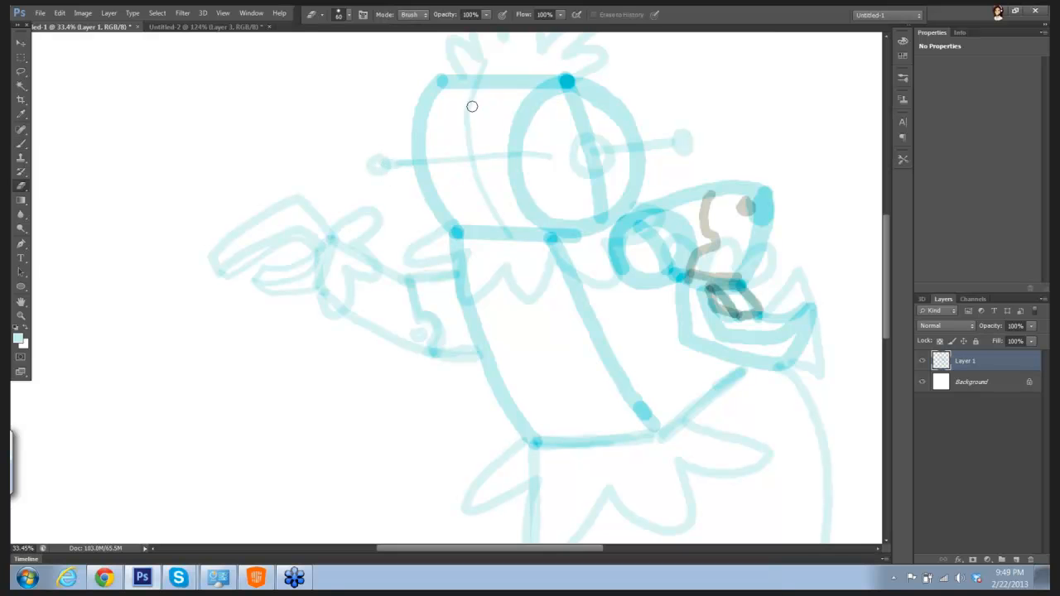
pyautogui.moveTo(472, 106)
pyautogui.mouseDown()
pyautogui.moveTo(473, 172)
pyautogui.moveTo(466, 133)
pyautogui.moveTo(495, 215)
pyautogui.moveTo(474, 152)
pyautogui.moveTo(485, 152)
pyautogui.moveTo(441, 159)
pyautogui.moveTo(502, 153)
pyautogui.moveTo(498, 209)
pyautogui.moveTo(474, 152)
pyautogui.mouseUp()
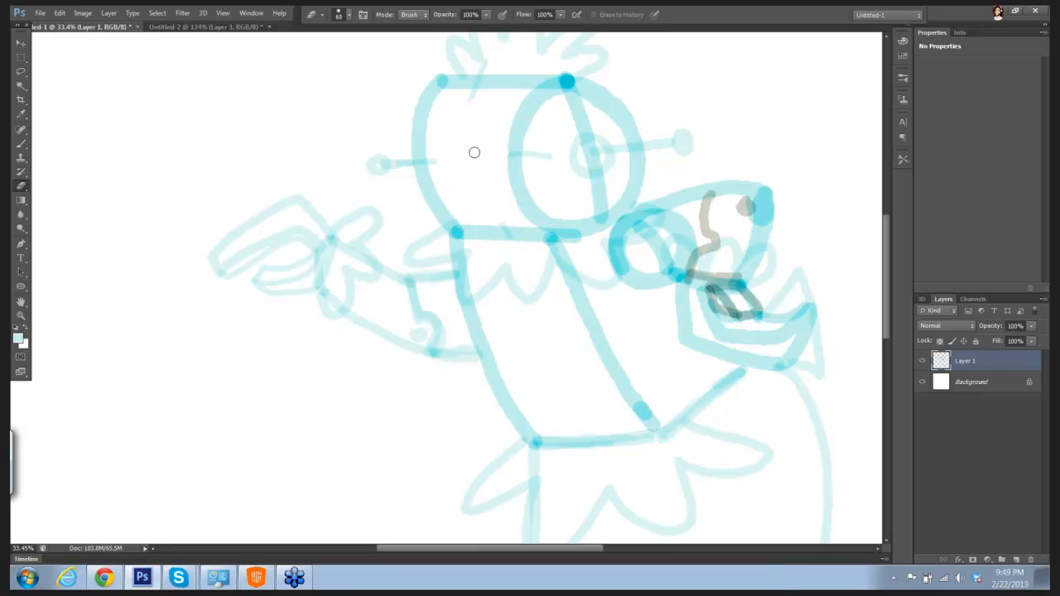
# Step: Set the brush opacity to 89% and size to 15, and draw two oval eyes with pointed lashes on the face
pyautogui.press('b')
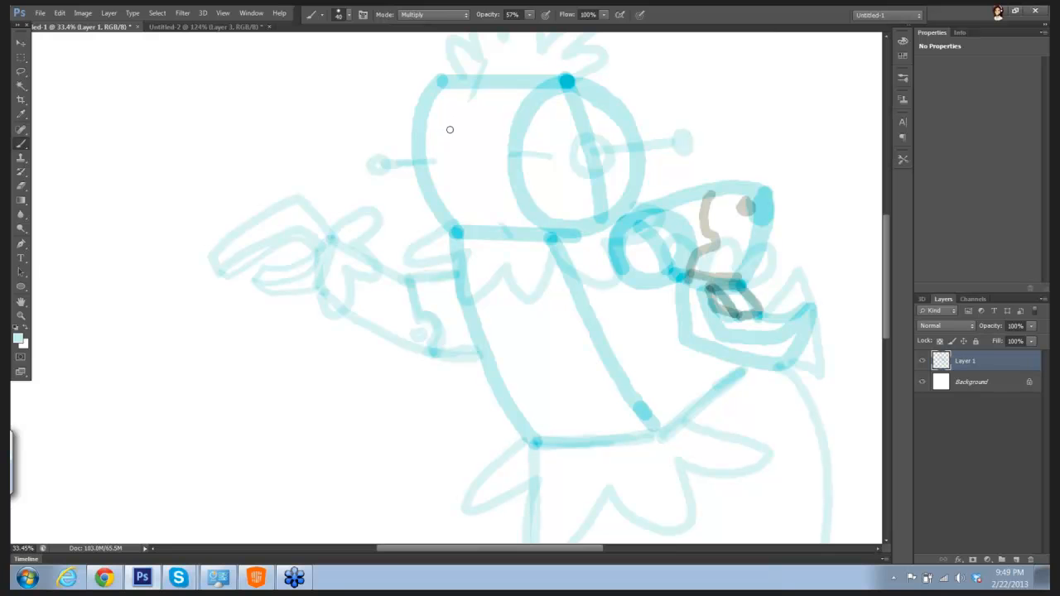
pyautogui.click(529, 22)
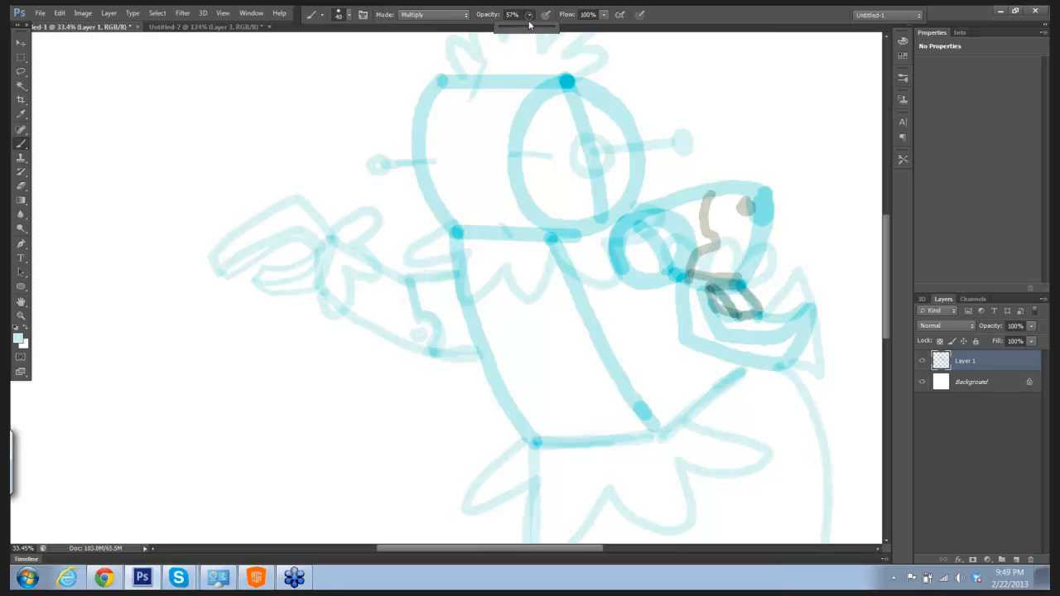
pyautogui.moveTo(536, 30); pyautogui.dragTo(550, 32)
pyautogui.press(']')
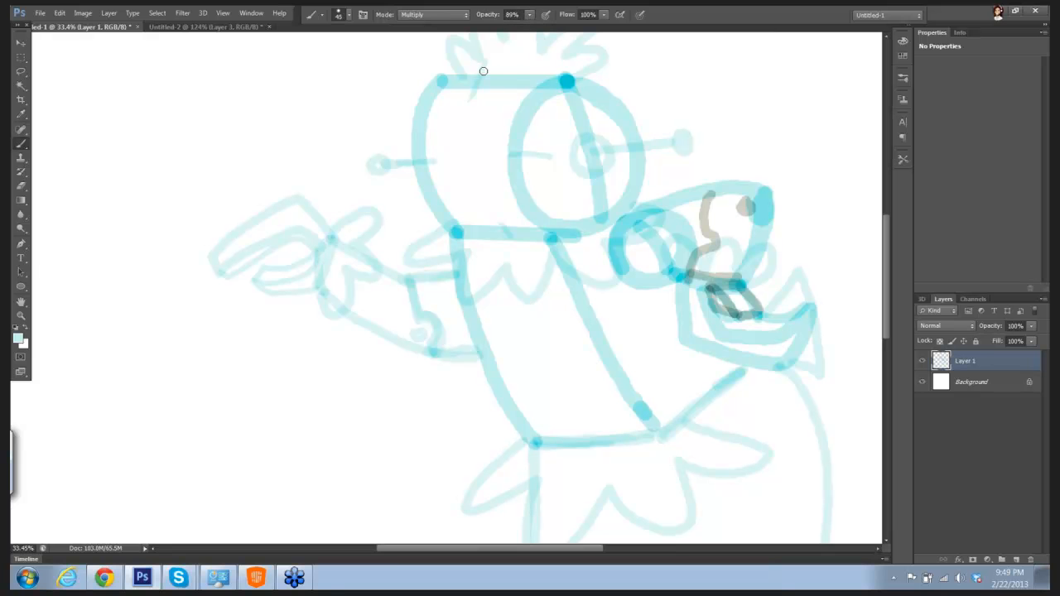
pyautogui.press('[')
pyautogui.press('[')
pyautogui.press('[')
pyautogui.moveTo(439, 118)
pyautogui.mouseDown()
pyautogui.moveTo(442, 161)
pyautogui.moveTo(457, 141)
pyautogui.moveTo(449, 118)
pyautogui.moveTo(438, 119)
pyautogui.mouseUp()
pyautogui.moveTo(453, 127); pyautogui.dragTo(454, 150)
pyautogui.moveTo(439, 116)
pyautogui.mouseDown()
pyautogui.moveTo(444, 98)
pyautogui.moveTo(451, 116)
pyautogui.mouseUp()
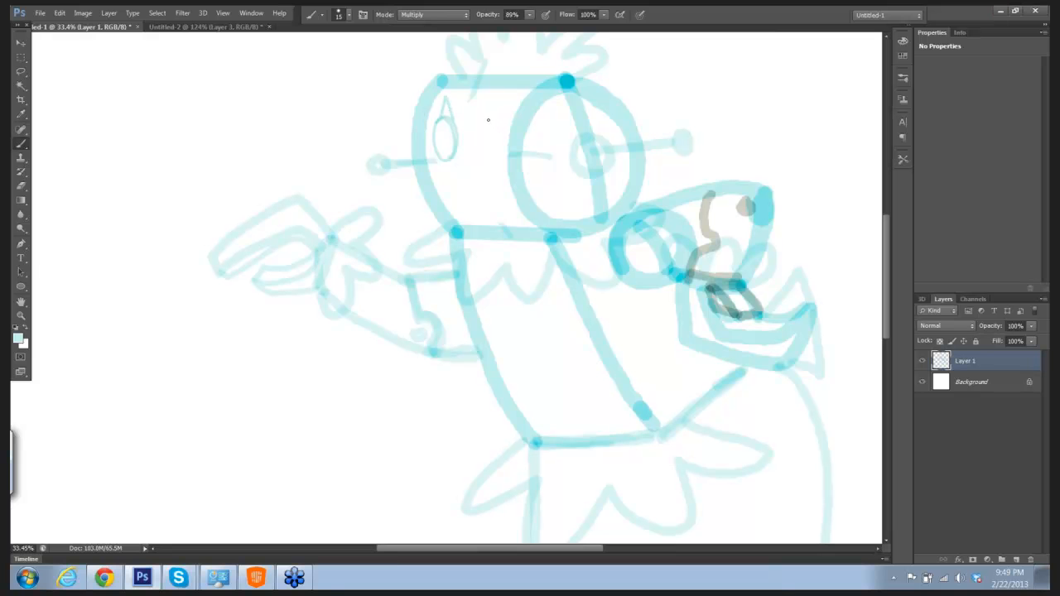
pyautogui.moveTo(488, 116)
pyautogui.mouseDown()
pyautogui.moveTo(483, 149)
pyautogui.moveTo(501, 149)
pyautogui.moveTo(502, 125)
pyautogui.moveTo(487, 115)
pyautogui.mouseUp()
pyautogui.moveTo(484, 116)
pyautogui.mouseDown()
pyautogui.moveTo(492, 95)
pyautogui.moveTo(503, 122)
pyautogui.mouseUp()
# Step: Draw a rectangular mouth split by a horizontal line below the eyes, and add small buttons down the torso
pyautogui.moveTo(454, 177); pyautogui.dragTo(483, 177)
pyautogui.moveTo(455, 176); pyautogui.dragTo(464, 210)
pyautogui.moveTo(487, 177); pyautogui.dragTo(486, 193)
pyautogui.moveTo(467, 212)
pyautogui.mouseDown()
pyautogui.moveTo(496, 210)
pyautogui.moveTo(477, 198)
pyautogui.moveTo(491, 196)
pyautogui.mouseUp()
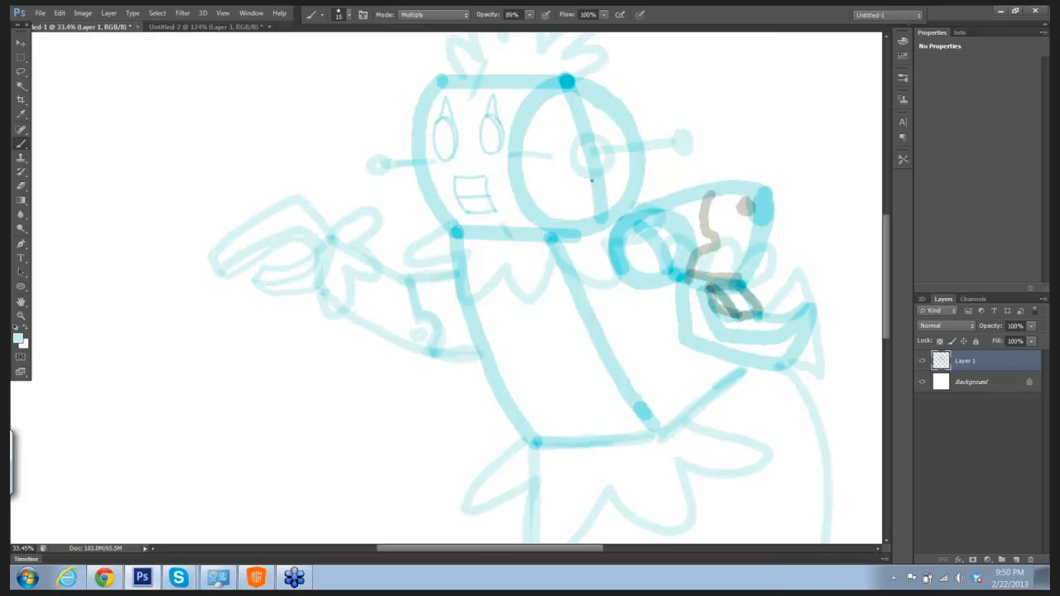
pyautogui.moveTo(661, 163); pyautogui.dragTo(615, 167)
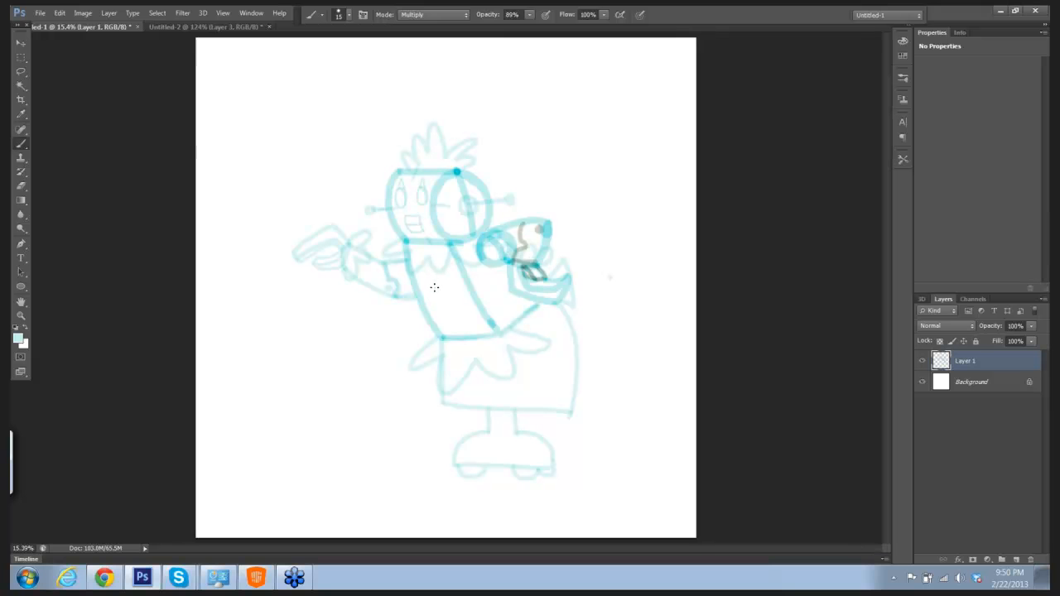
pyautogui.moveTo(433, 277); pyautogui.dragTo(436, 289)
# Step: Add a new layer above the sketch, rename the sketch layer to 1pass and name the new layer line
pyautogui.click(1016, 560)
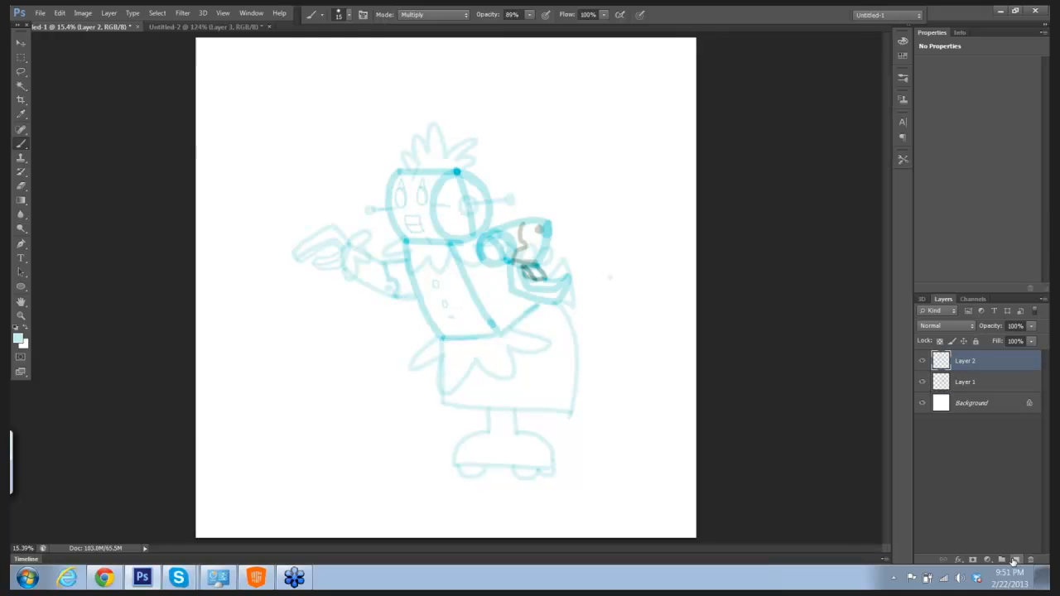
pyautogui.doubleClick(966, 383)
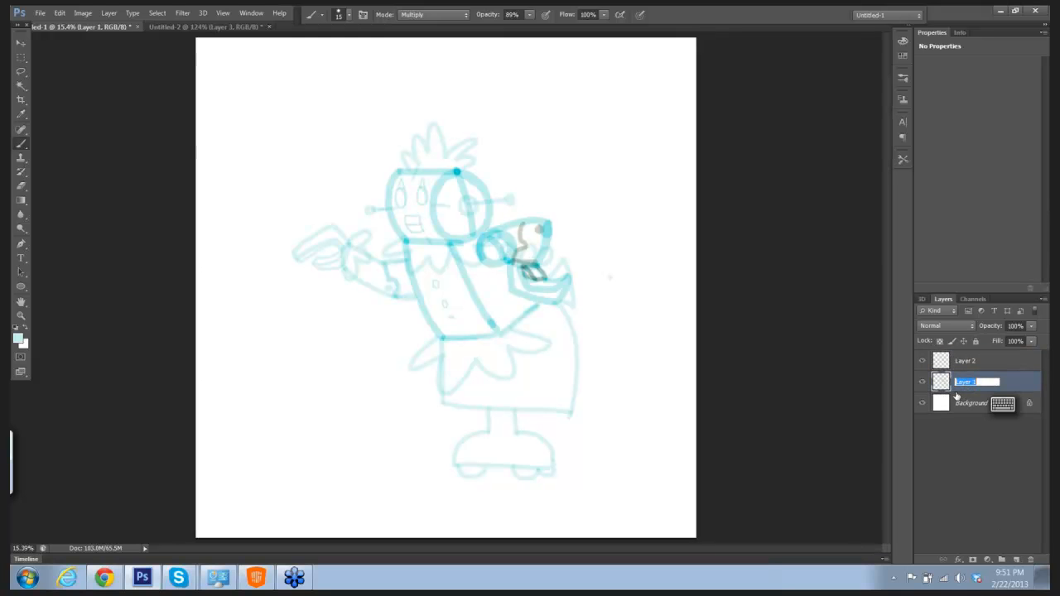
pyautogui.write('Sk')
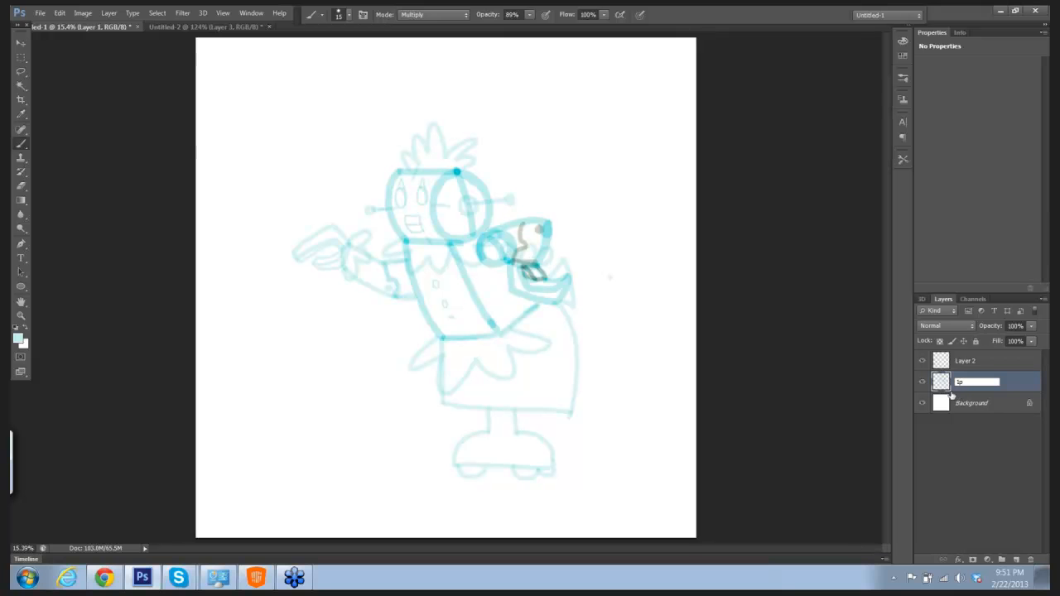
pyautogui.press('Return')
pyautogui.click(972, 366)
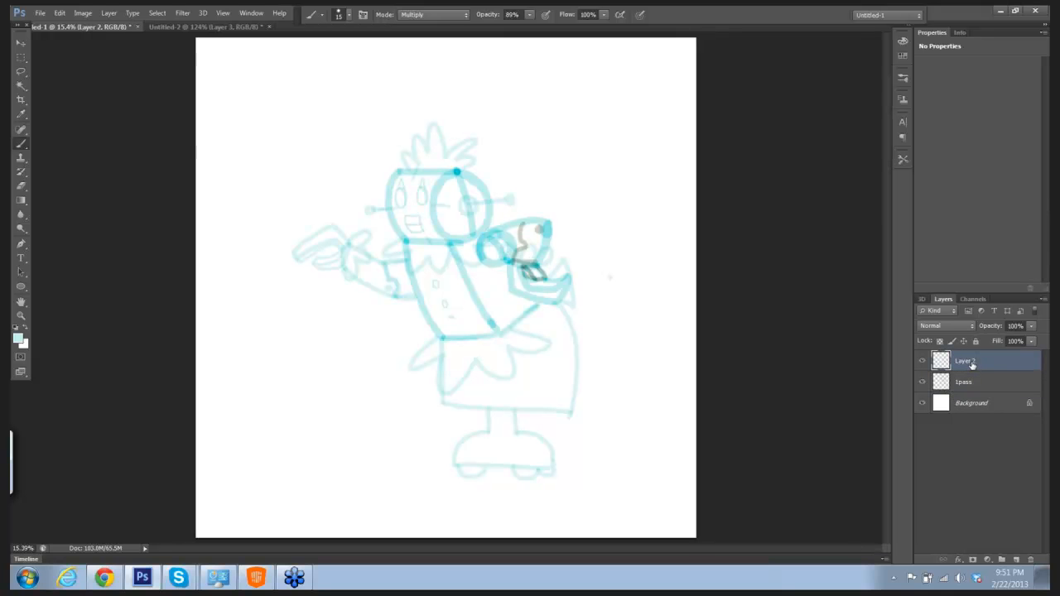
pyautogui.doubleClick(972, 364)
pyautogui.press('Return')
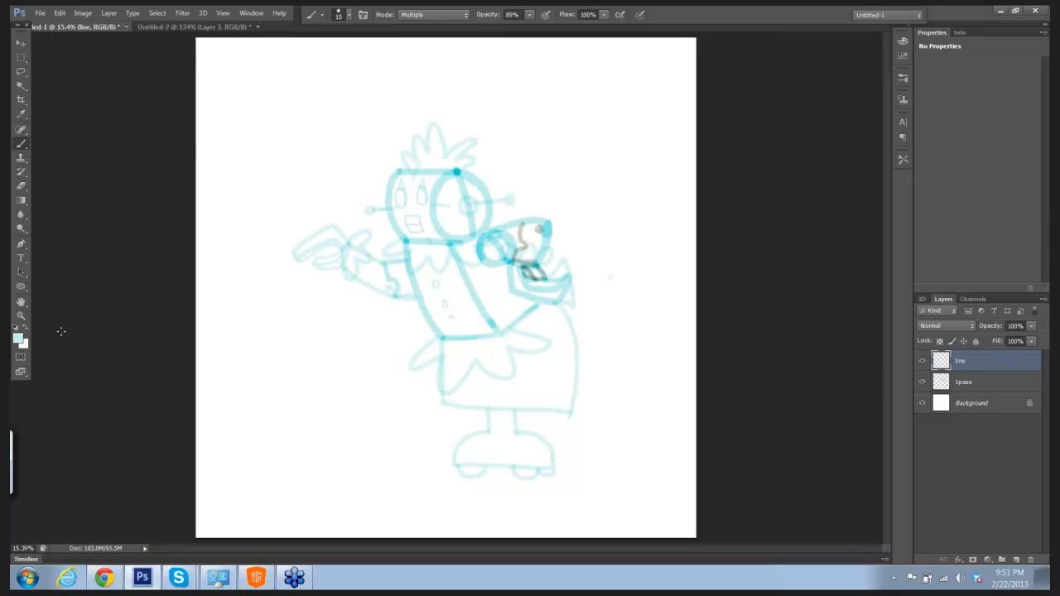
# Step: Set the foreground colour to black and the brush opacity to 100%
pyautogui.click(17, 337)
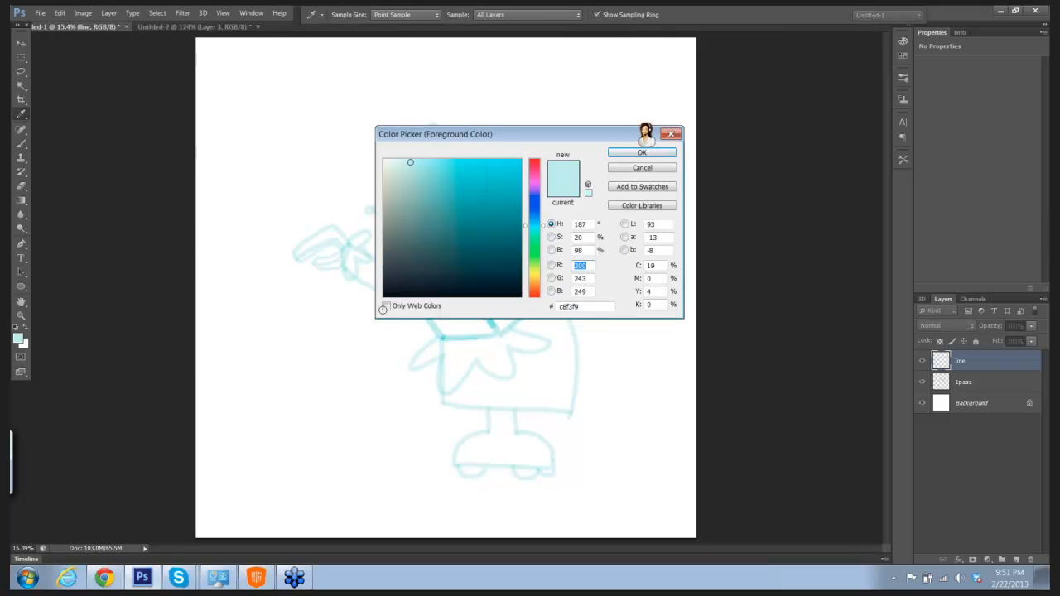
pyautogui.click(636, 152)
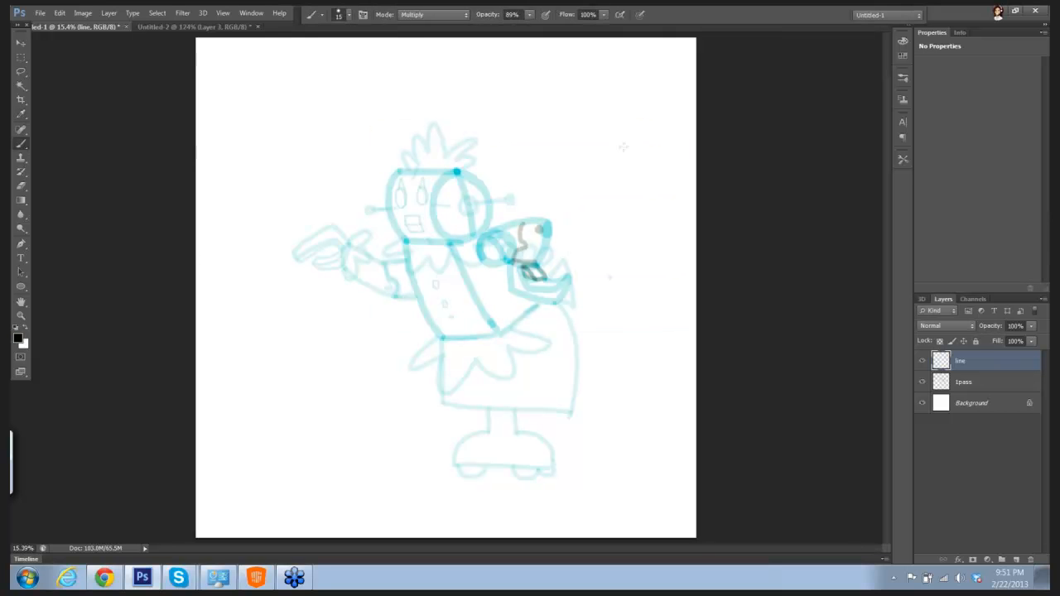
pyautogui.moveTo(531, 18); pyautogui.dragTo(545, 42)
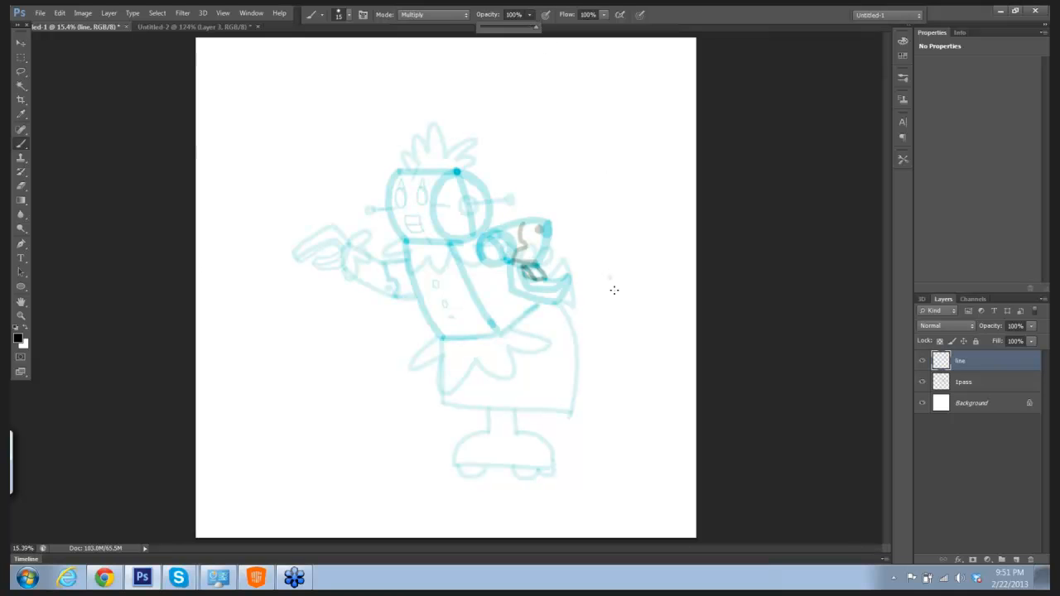
# Step: Increase the brush size to 25 and ink a straight black line along the top edge of the head cylinder
pyautogui.moveTo(621, 292)
pyautogui.mouseDown()
pyautogui.moveTo(658, 301)
pyautogui.moveTo(582, 227)
pyautogui.moveTo(627, 239)
pyautogui.moveTo(474, 237)
pyautogui.mouseUp()
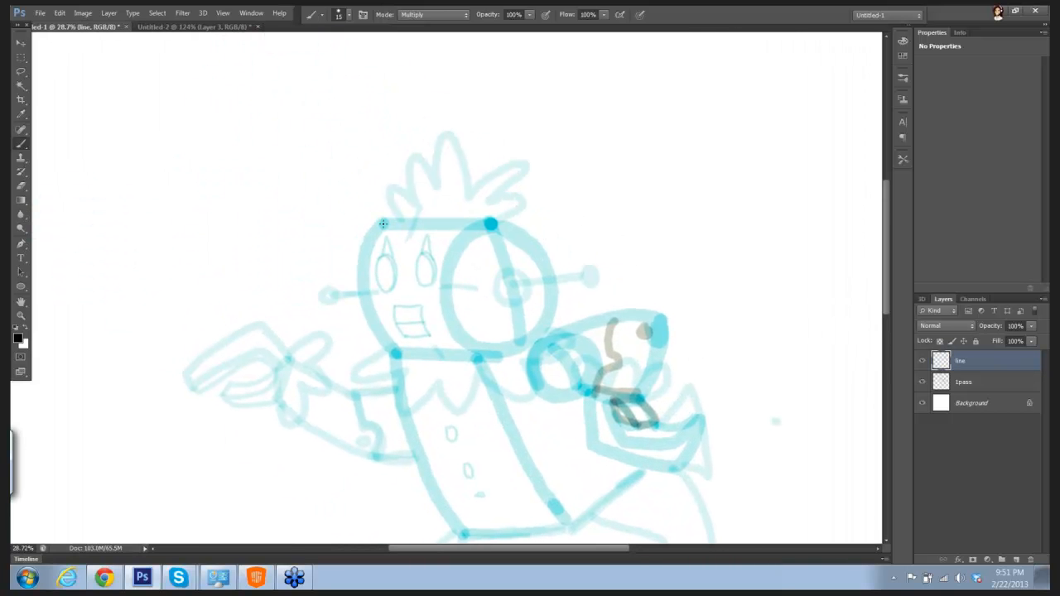
pyautogui.moveTo(380, 222); pyautogui.dragTo(382, 222)
pyautogui.keyDown('shift'); pyautogui.click(491, 221); pyautogui.keyUp('shift')
pyautogui.click(687, 193)
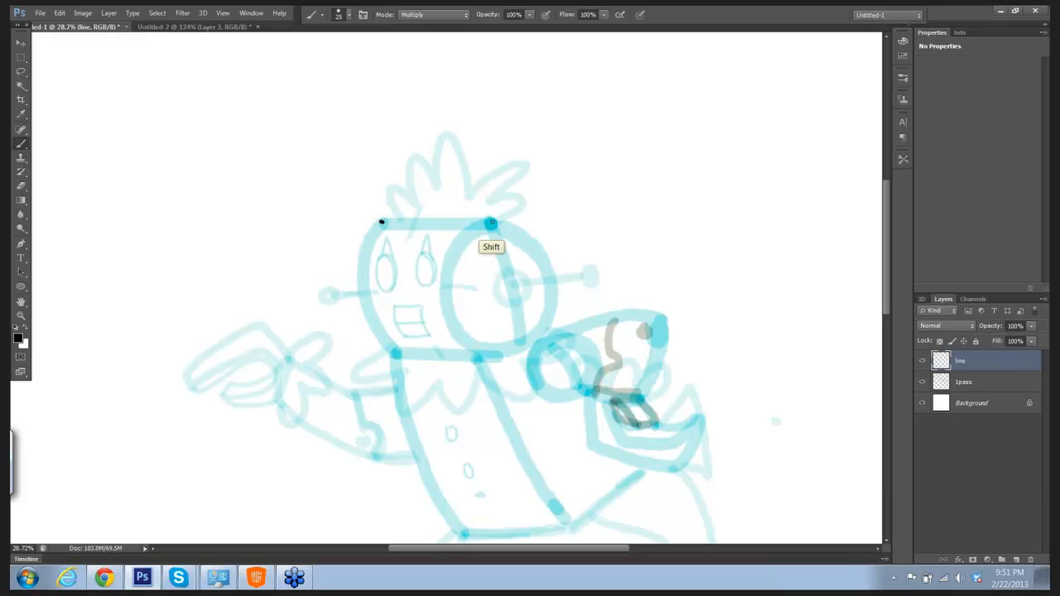
pyautogui.keyDown('shift'); pyautogui.click(491, 222); pyautogui.keyUp('shift')
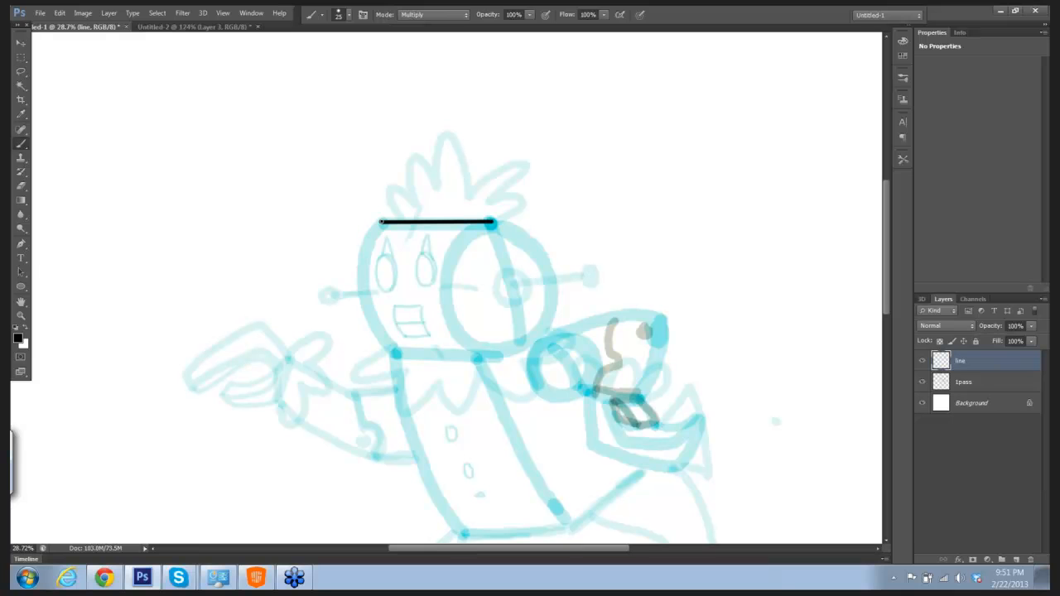
# Step: Ink the curved front edge of the head cylinder and both sides of its round end face
pyautogui.moveTo(379, 222)
pyautogui.mouseDown()
pyautogui.moveTo(365, 270)
pyautogui.moveTo(375, 319)
pyautogui.mouseUp()
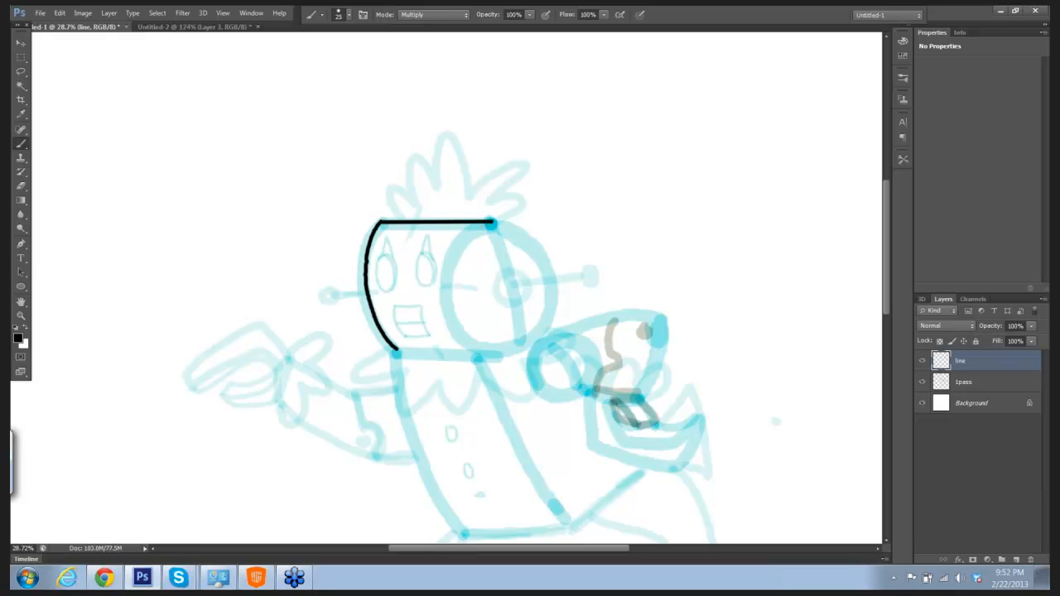
pyautogui.moveTo(492, 222)
pyautogui.mouseDown()
pyautogui.moveTo(454, 270)
pyautogui.moveTo(450, 297)
pyautogui.moveTo(470, 340)
pyautogui.mouseUp()
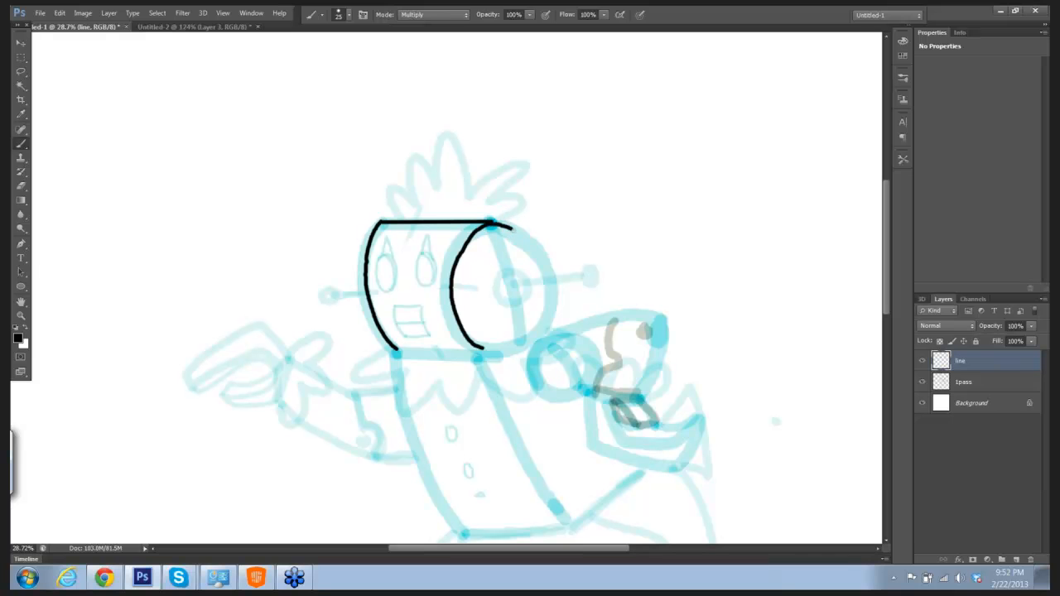
pyautogui.moveTo(512, 229); pyautogui.dragTo(546, 279)
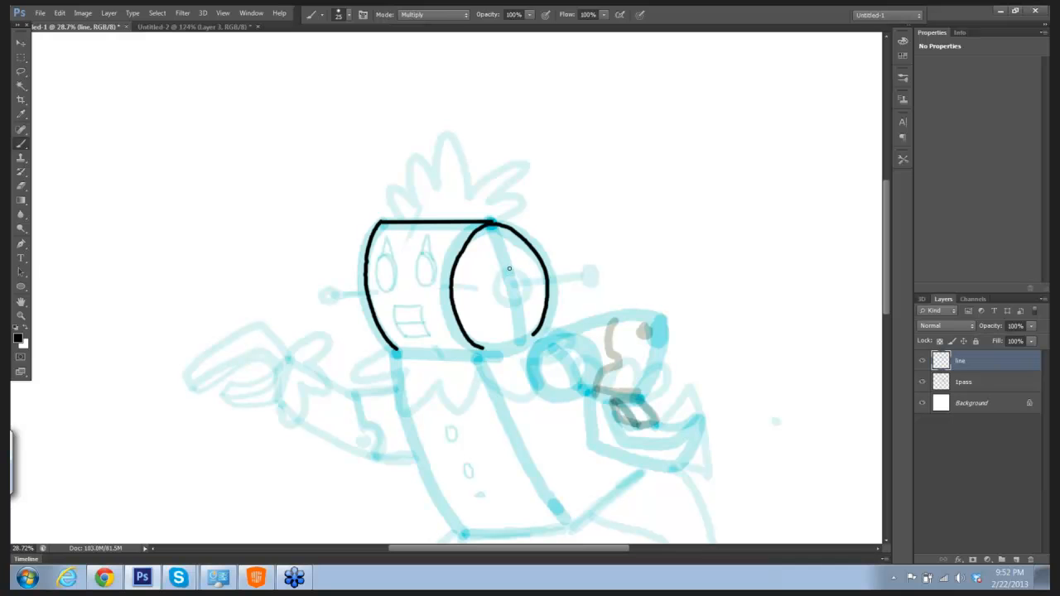
# Step: Ink the round ear disc and the knobbed antennas on both sides of the head
pyautogui.moveTo(509, 268)
pyautogui.mouseDown()
pyautogui.moveTo(498, 279)
pyautogui.moveTo(504, 295)
pyautogui.moveTo(522, 275)
pyautogui.mouseUp()
pyautogui.moveTo(515, 283)
pyautogui.mouseDown()
pyautogui.moveTo(595, 289)
pyautogui.moveTo(585, 273)
pyautogui.mouseUp()
pyautogui.moveTo(342, 290)
pyautogui.mouseDown()
pyautogui.moveTo(359, 291)
pyautogui.moveTo(331, 295)
pyautogui.moveTo(335, 285)
pyautogui.mouseUp()
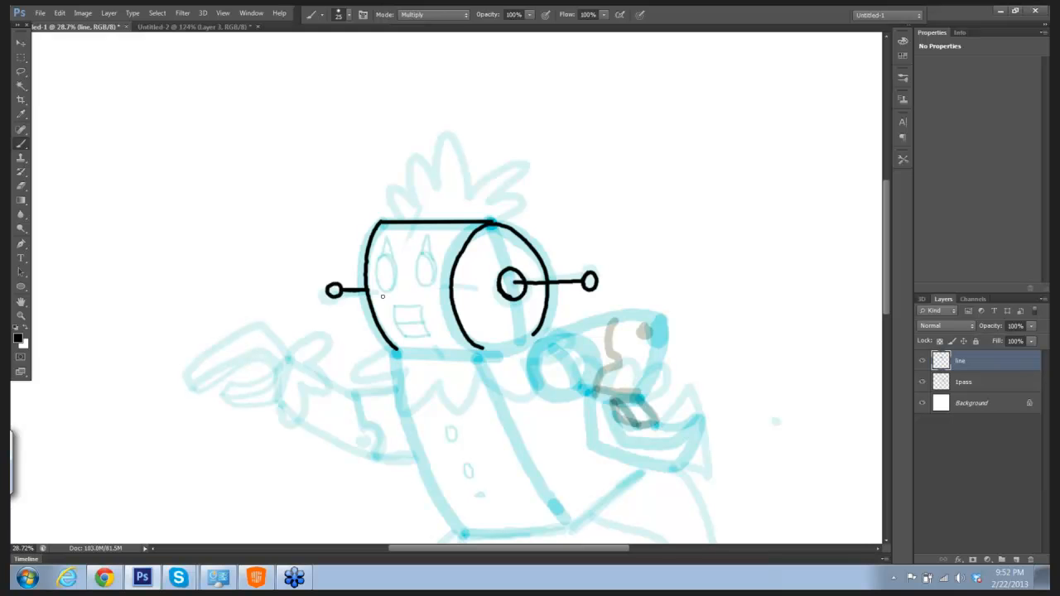
# Step: Reduce the brush size to 15 and ink the left eye oval with its pointed lash and inner contour line
pyautogui.moveTo(483, 277); pyautogui.dragTo(525, 289)
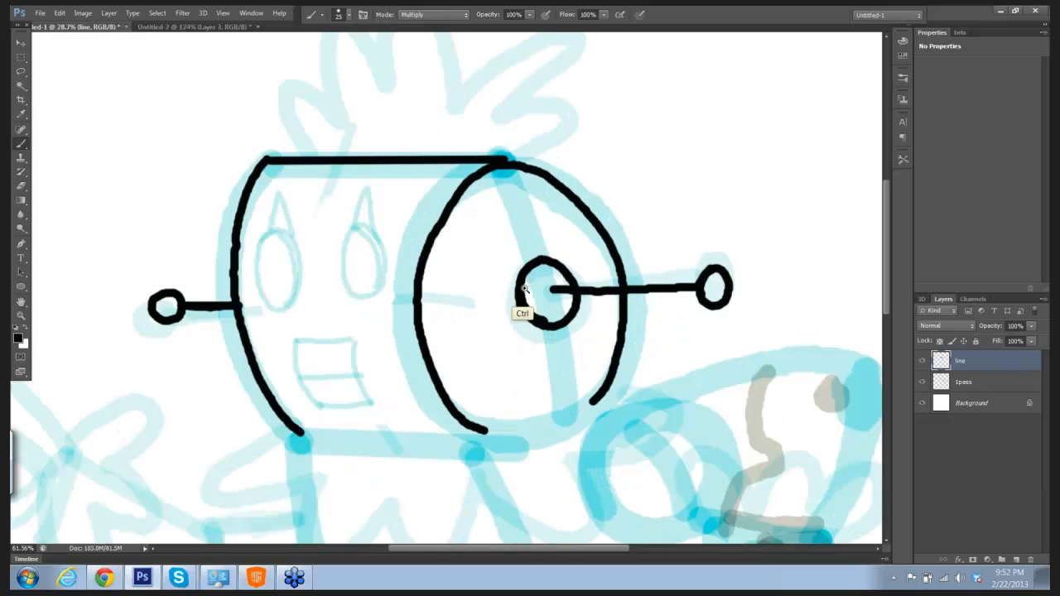
pyautogui.moveTo(473, 220); pyautogui.dragTo(617, 167)
pyautogui.moveTo(576, 249)
pyautogui.mouseDown()
pyautogui.moveTo(620, 253)
pyautogui.moveTo(589, 256)
pyautogui.mouseUp()
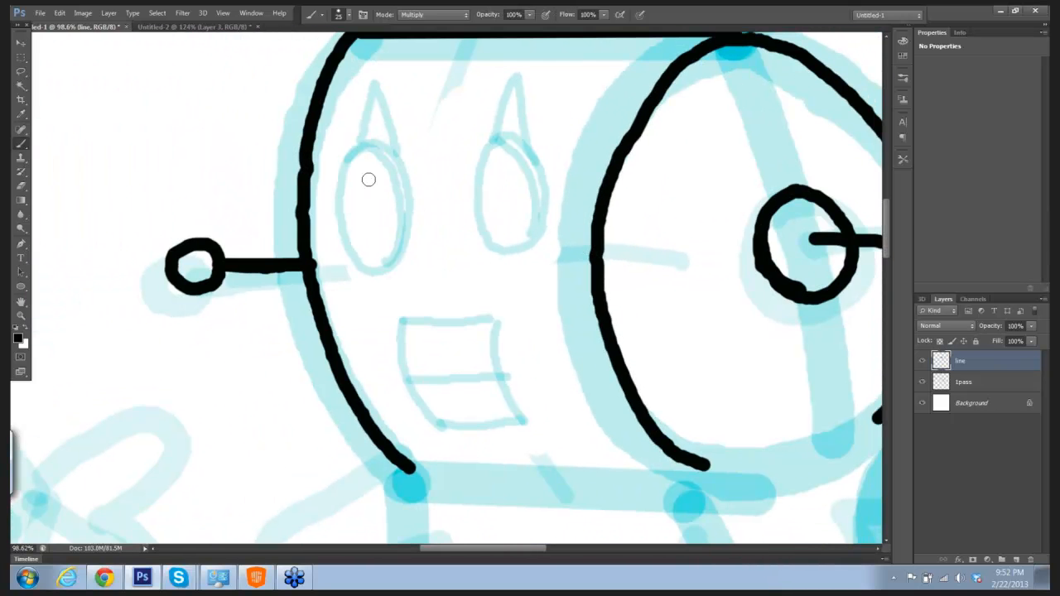
pyautogui.press('[')
pyautogui.moveTo(356, 151)
pyautogui.mouseDown()
pyautogui.moveTo(338, 203)
pyautogui.moveTo(365, 263)
pyautogui.mouseUp()
pyautogui.moveTo(351, 153)
pyautogui.mouseDown()
pyautogui.moveTo(373, 145)
pyautogui.moveTo(394, 157)
pyautogui.moveTo(407, 187)
pyautogui.moveTo(408, 243)
pyautogui.moveTo(396, 262)
pyautogui.moveTo(370, 267)
pyautogui.mouseUp()
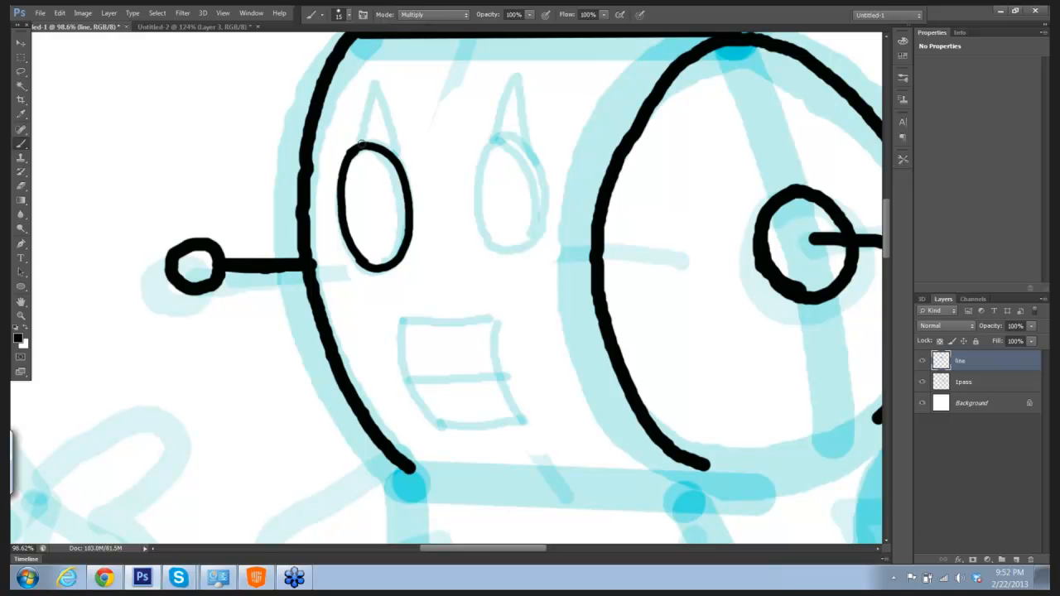
pyautogui.moveTo(356, 147)
pyautogui.mouseDown()
pyautogui.moveTo(364, 84)
pyautogui.moveTo(391, 152)
pyautogui.mouseUp()
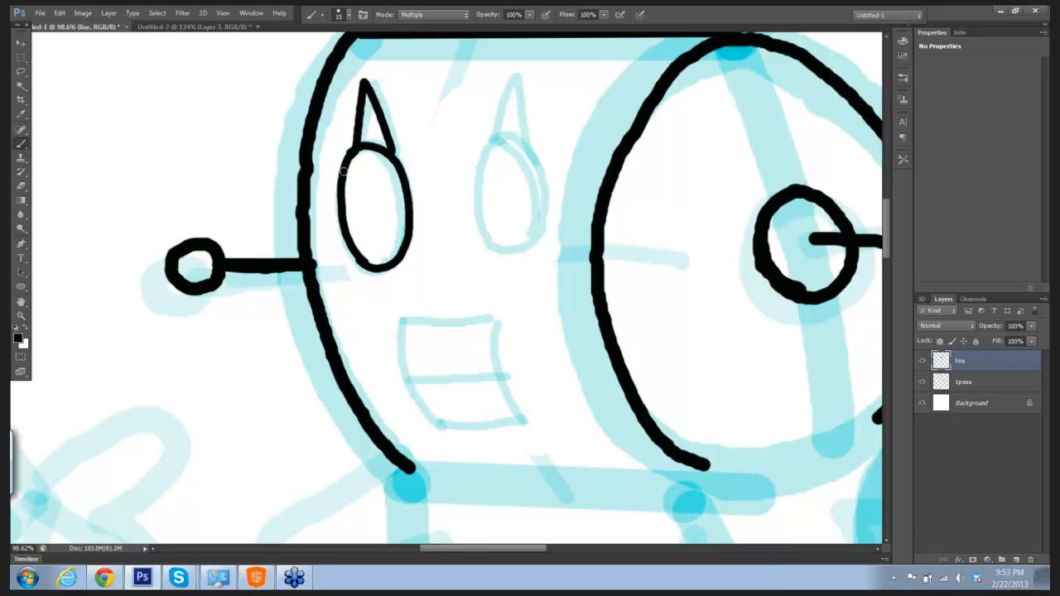
pyautogui.moveTo(344, 172)
pyautogui.mouseDown()
pyautogui.moveTo(362, 150)
pyautogui.moveTo(384, 164)
pyautogui.moveTo(402, 202)
pyautogui.moveTo(396, 257)
pyautogui.mouseUp()
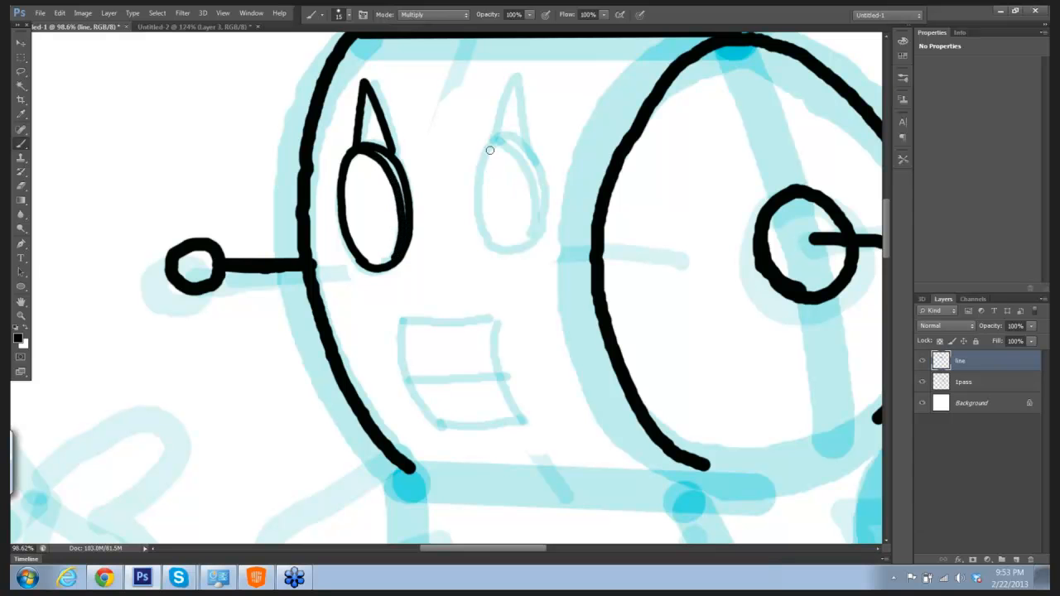
# Step: Ink the right eye oval with its inner contour line and pointed lash to match the left eye
pyautogui.moveTo(494, 143)
pyautogui.mouseDown()
pyautogui.moveTo(476, 217)
pyautogui.moveTo(493, 242)
pyautogui.moveTo(518, 249)
pyautogui.moveTo(540, 230)
pyautogui.mouseUp()
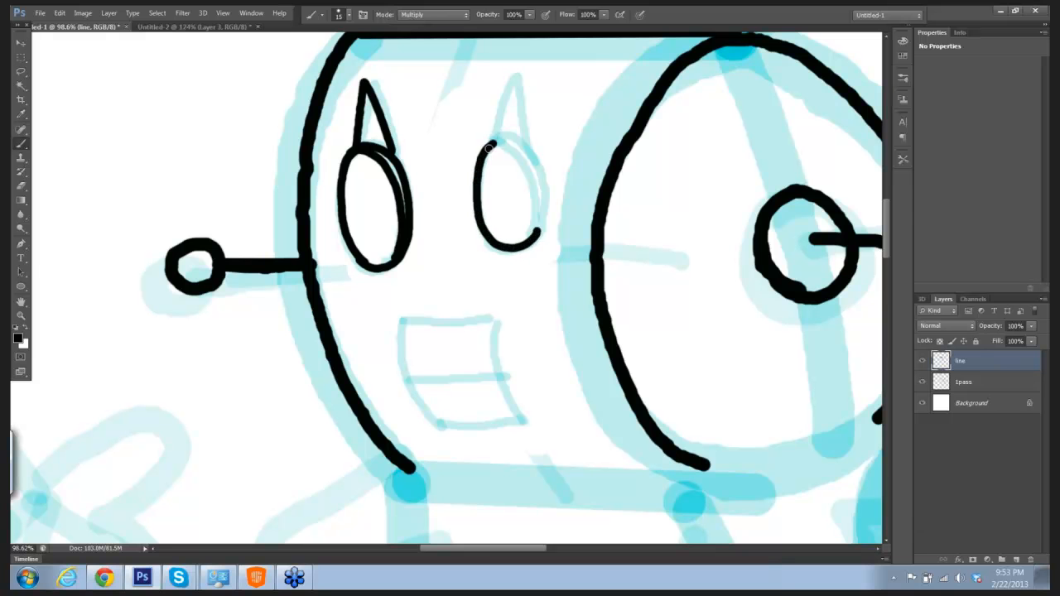
pyautogui.moveTo(494, 143)
pyautogui.mouseDown()
pyautogui.moveTo(520, 139)
pyautogui.moveTo(543, 170)
pyautogui.moveTo(540, 234)
pyautogui.mouseUp()
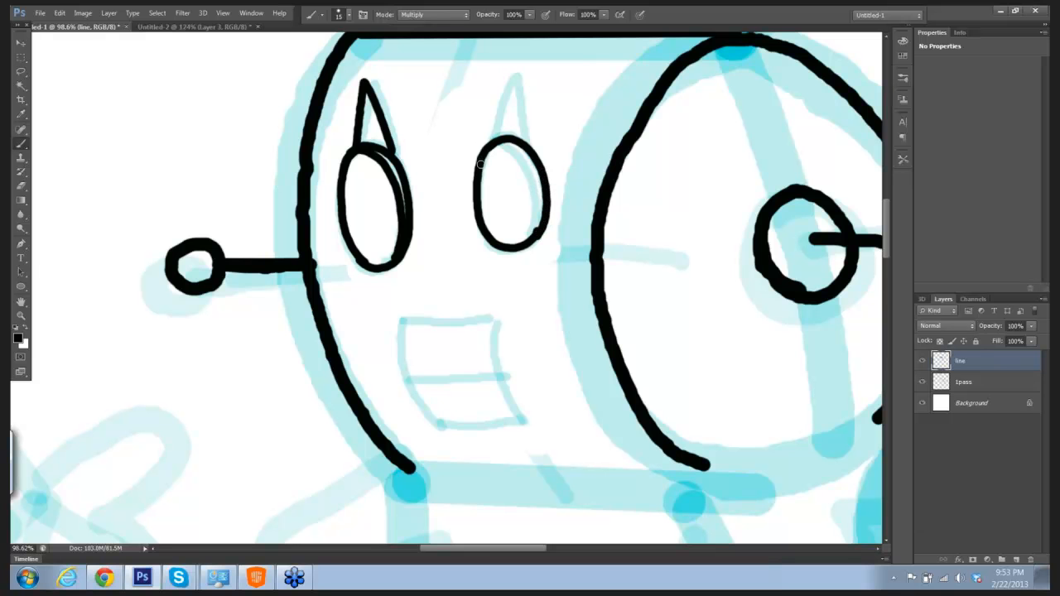
pyautogui.moveTo(481, 164)
pyautogui.mouseDown()
pyautogui.moveTo(500, 141)
pyautogui.moveTo(517, 152)
pyautogui.moveTo(537, 195)
pyautogui.moveTo(532, 234)
pyautogui.mouseUp()
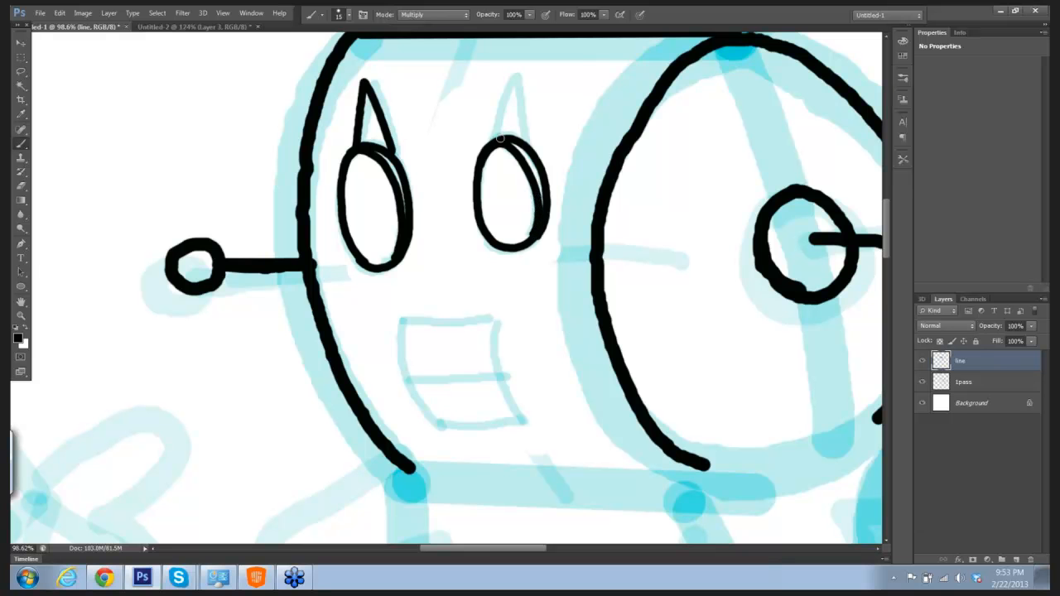
pyautogui.moveTo(494, 136)
pyautogui.mouseDown()
pyautogui.moveTo(508, 80)
pyautogui.moveTo(527, 142)
pyautogui.mouseUp()
# Step: Lasso the inked right eye with its lash and stretch it downwards to 106.84% height with Free Transform
pyautogui.moveTo(663, 226); pyautogui.dragTo(605, 234)
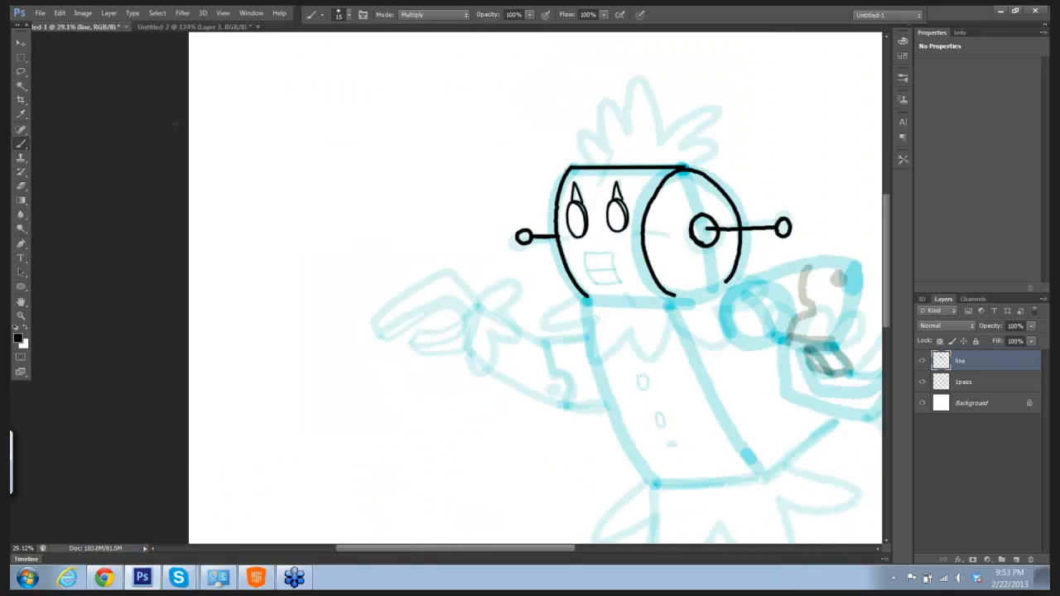
pyautogui.click(21, 71)
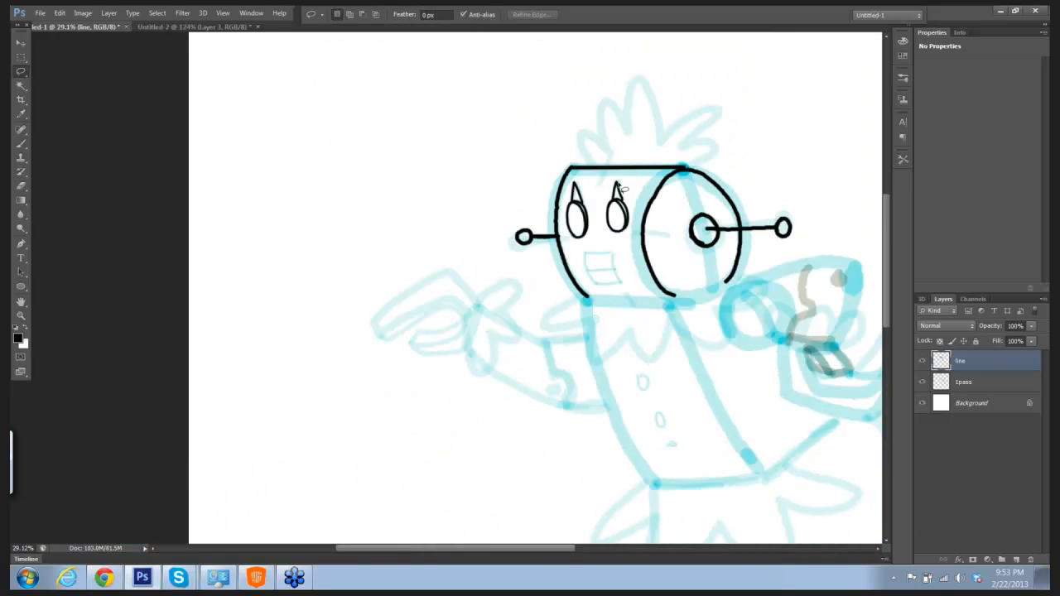
pyautogui.moveTo(607, 179)
pyautogui.mouseDown()
pyautogui.moveTo(602, 212)
pyautogui.moveTo(628, 240)
pyautogui.moveTo(638, 192)
pyautogui.moveTo(625, 181)
pyautogui.mouseUp()
pyautogui.hotkey('ctrl', 't')
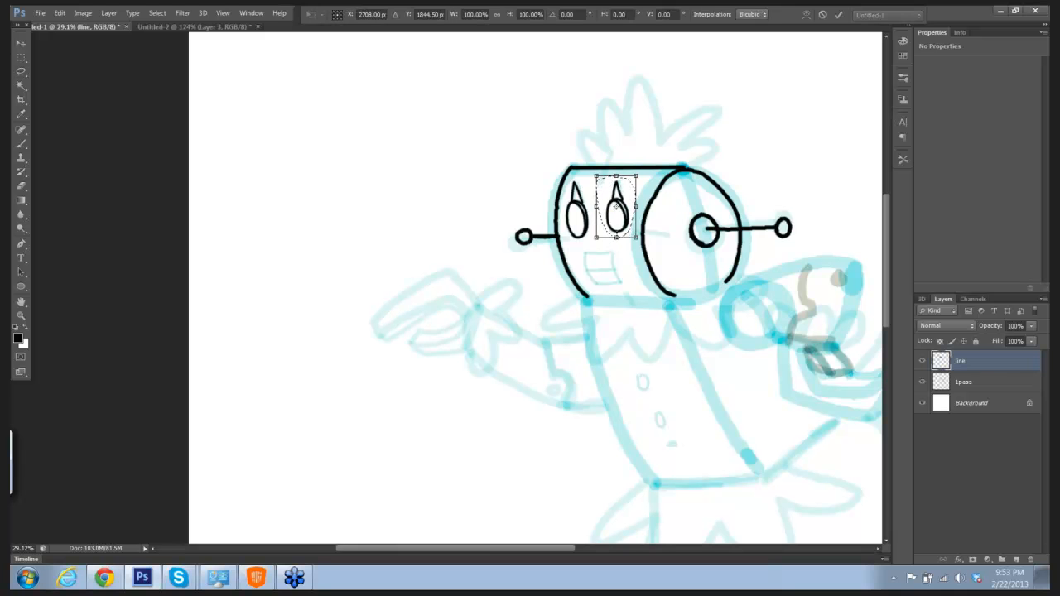
pyautogui.moveTo(616, 238); pyautogui.dragTo(617, 242)
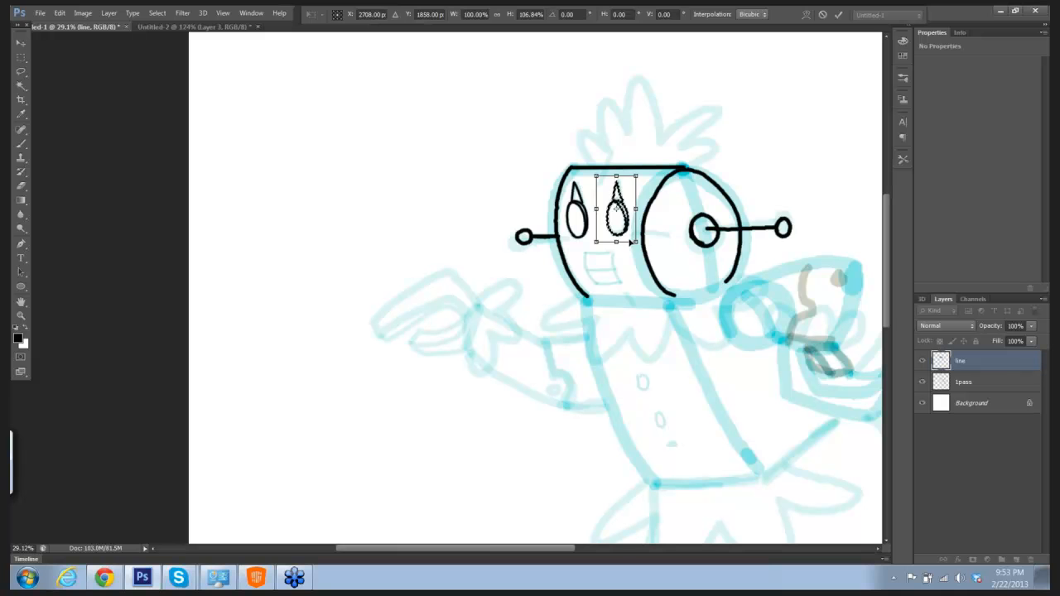
pyautogui.press('Return')
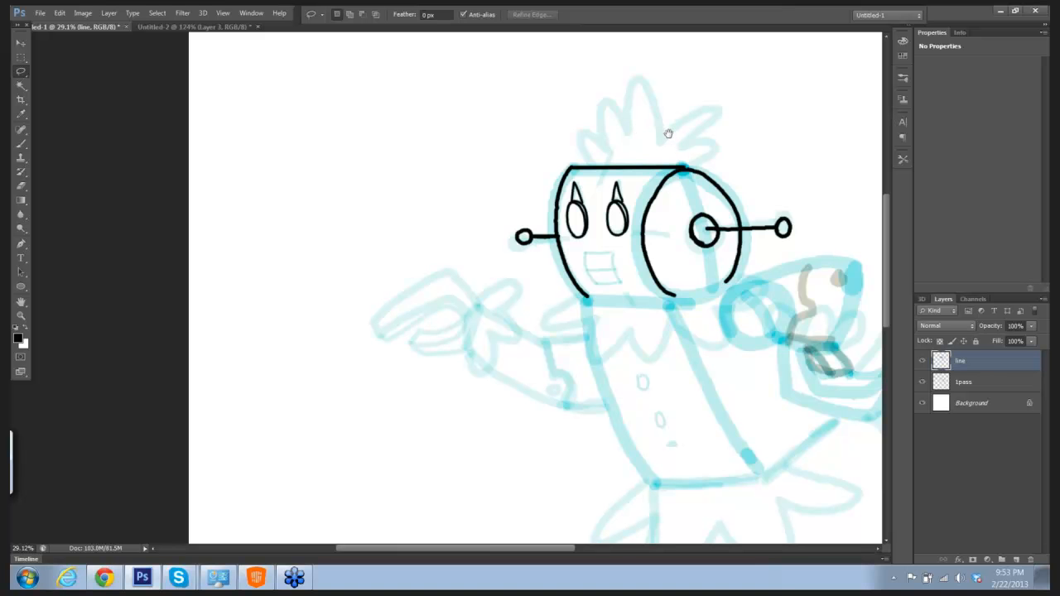
# Step: Ink the four-sided mouth with the Brush at size 15 and add the horizontal line across it
pyautogui.moveTo(665, 138); pyautogui.dragTo(617, 52)
pyautogui.keyDown('ctrl'); pyautogui.click(609, 161); pyautogui.keyUp('ctrl')
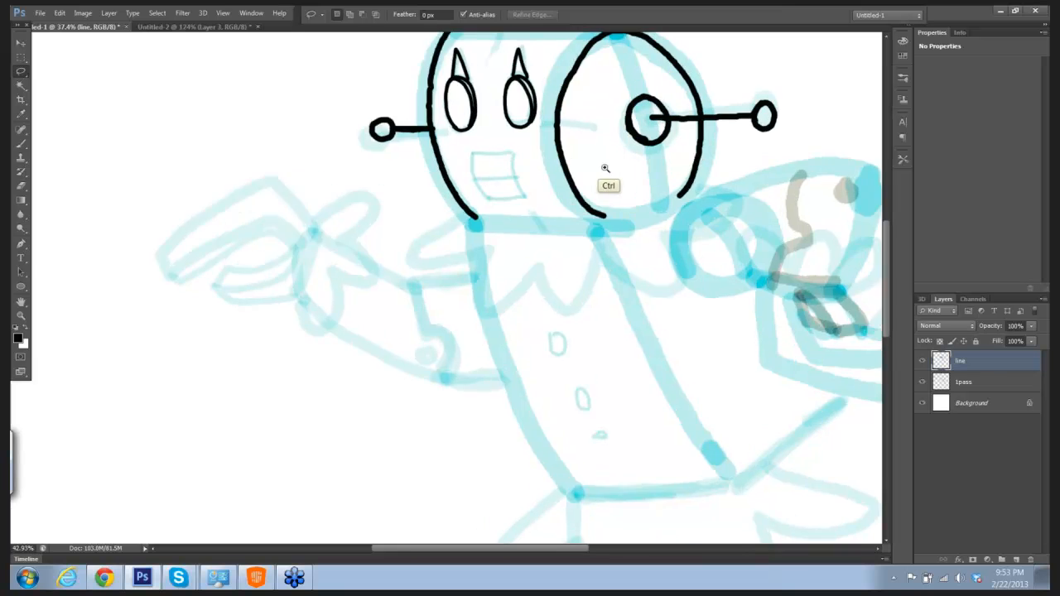
pyautogui.press('b')
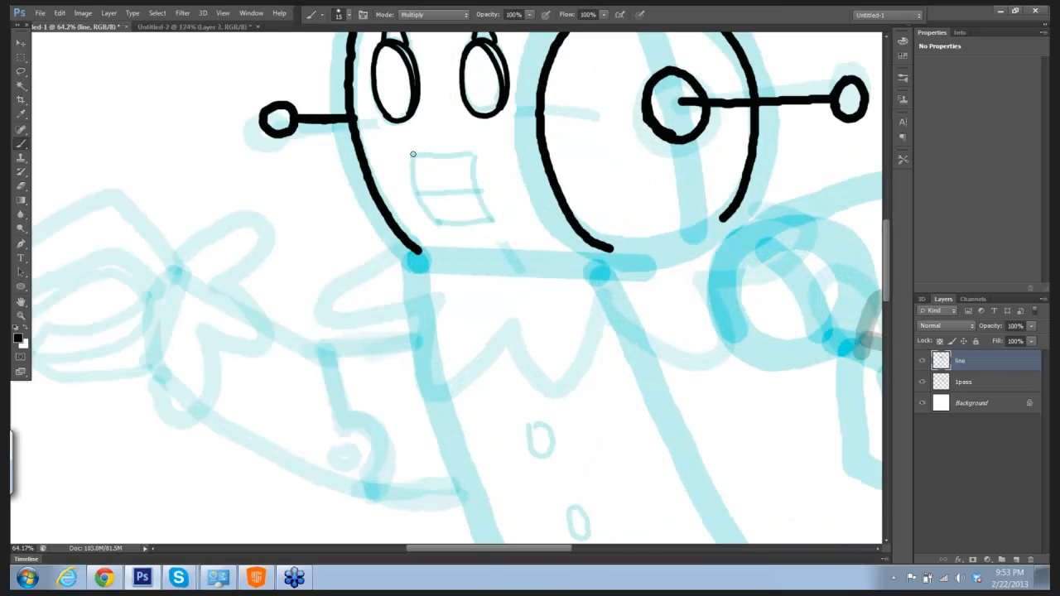
pyautogui.moveTo(413, 154)
pyautogui.mouseDown()
pyautogui.moveTo(475, 154)
pyautogui.moveTo(412, 166)
pyautogui.moveTo(415, 197)
pyautogui.moveTo(442, 226)
pyautogui.mouseUp()
pyautogui.moveTo(474, 154)
pyautogui.mouseDown()
pyautogui.moveTo(490, 215)
pyautogui.moveTo(460, 223)
pyautogui.moveTo(478, 220)
pyautogui.mouseUp()
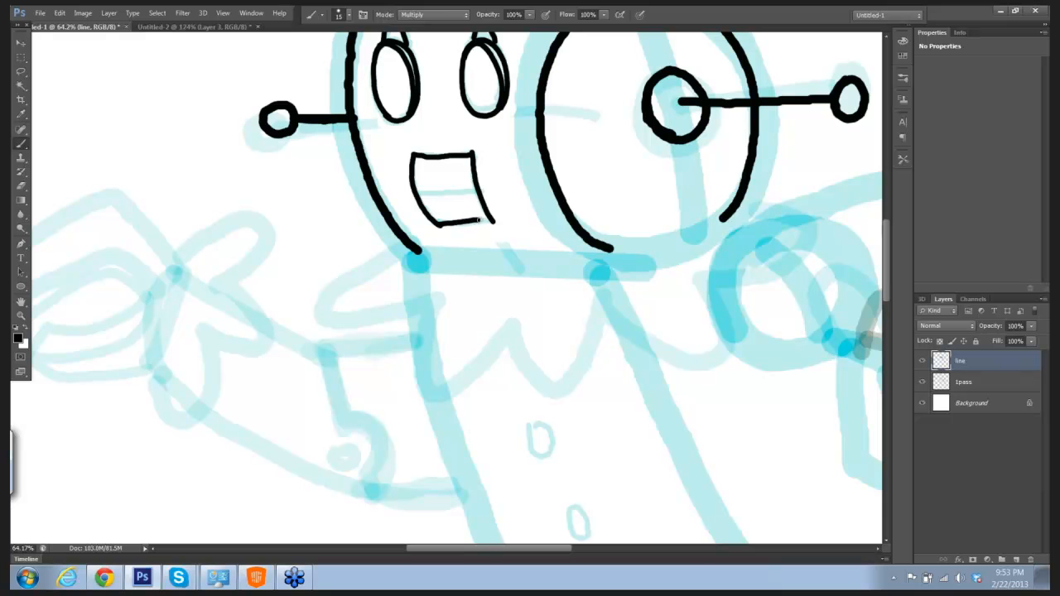
pyautogui.moveTo(419, 193); pyautogui.dragTo(472, 191)
# Step: Set the brush size to 25 and ink the spiky hair tuft along the top of the head
pyautogui.scroll(3, 560, 139)
pyautogui.scroll(-1, 588, 152)
pyautogui.scroll(4, 577, 156)
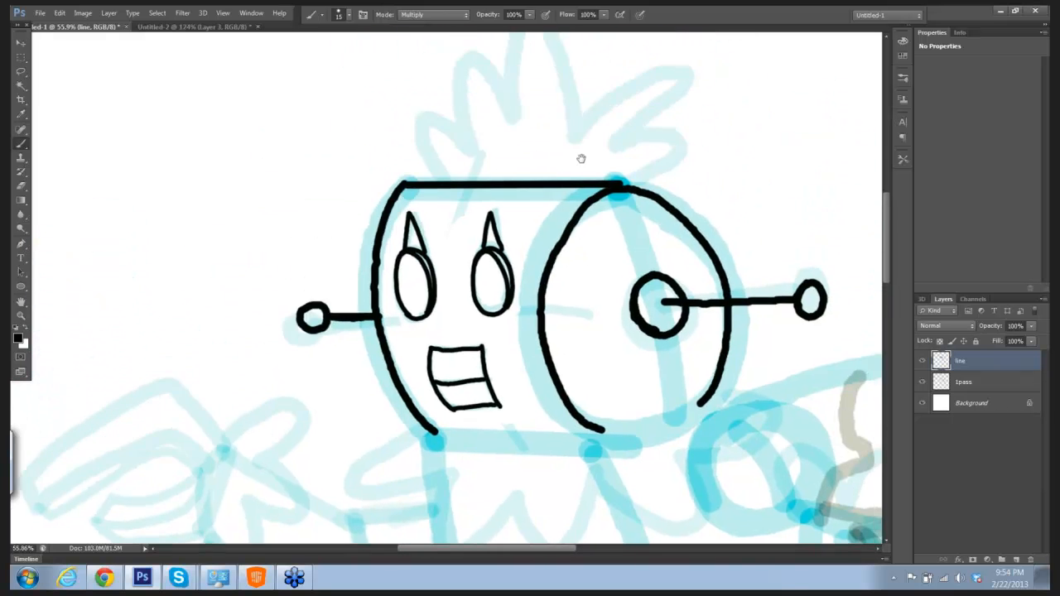
pyautogui.moveTo(521, 139); pyautogui.dragTo(496, 119)
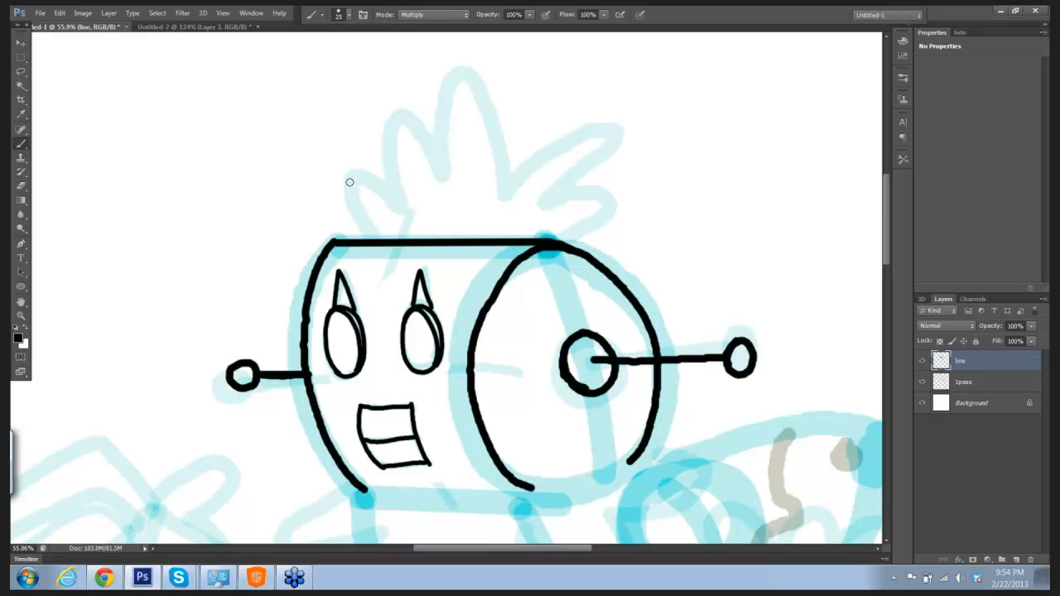
pyautogui.moveTo(350, 182); pyautogui.dragTo(383, 239)
pyautogui.hotkey('ctrl', 'z')
pyautogui.moveTo(348, 179)
pyautogui.mouseDown()
pyautogui.moveTo(362, 169)
pyautogui.moveTo(401, 194)
pyautogui.moveTo(381, 154)
pyautogui.moveTo(384, 121)
pyautogui.moveTo(409, 107)
pyautogui.moveTo(446, 159)
pyautogui.moveTo(443, 89)
pyautogui.moveTo(472, 75)
pyautogui.moveTo(496, 104)
pyautogui.moveTo(507, 180)
pyautogui.mouseUp()
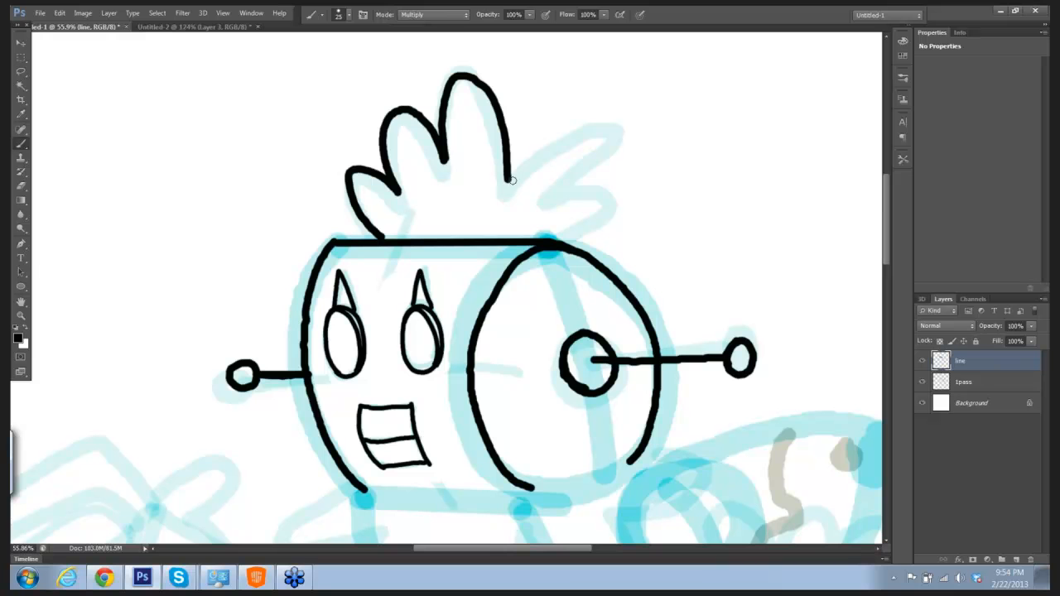
pyautogui.moveTo(512, 171)
pyautogui.mouseDown()
pyautogui.moveTo(562, 130)
pyautogui.moveTo(604, 123)
pyautogui.moveTo(609, 142)
pyautogui.moveTo(560, 200)
pyautogui.moveTo(600, 204)
pyautogui.moveTo(569, 246)
pyautogui.mouseUp()
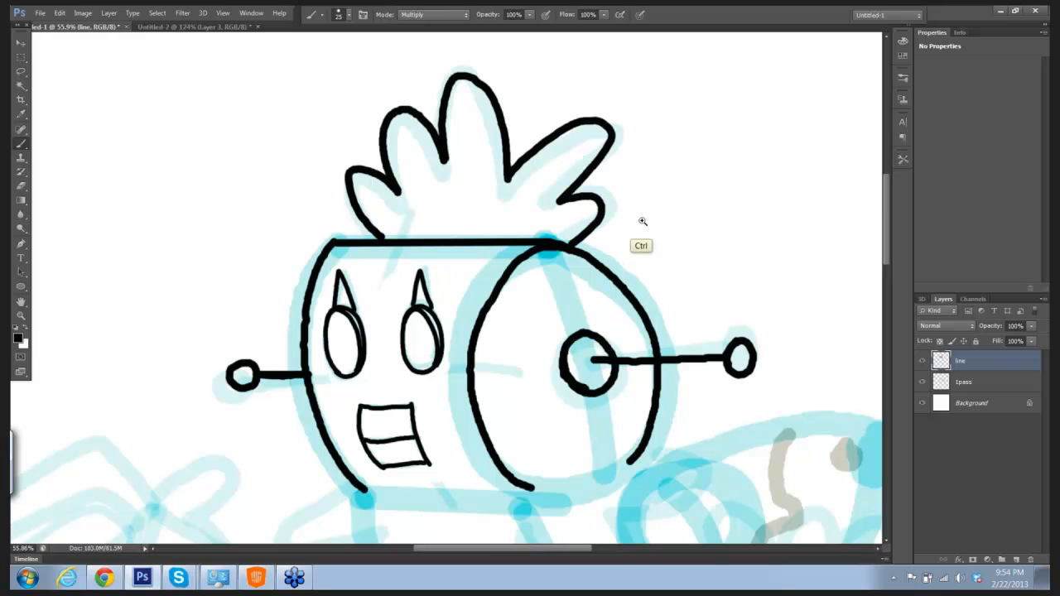
# Step: Ink the scalloped collar around the neck and the bottom edge of the head cylinder
pyautogui.hotkey('ctrl', '0')
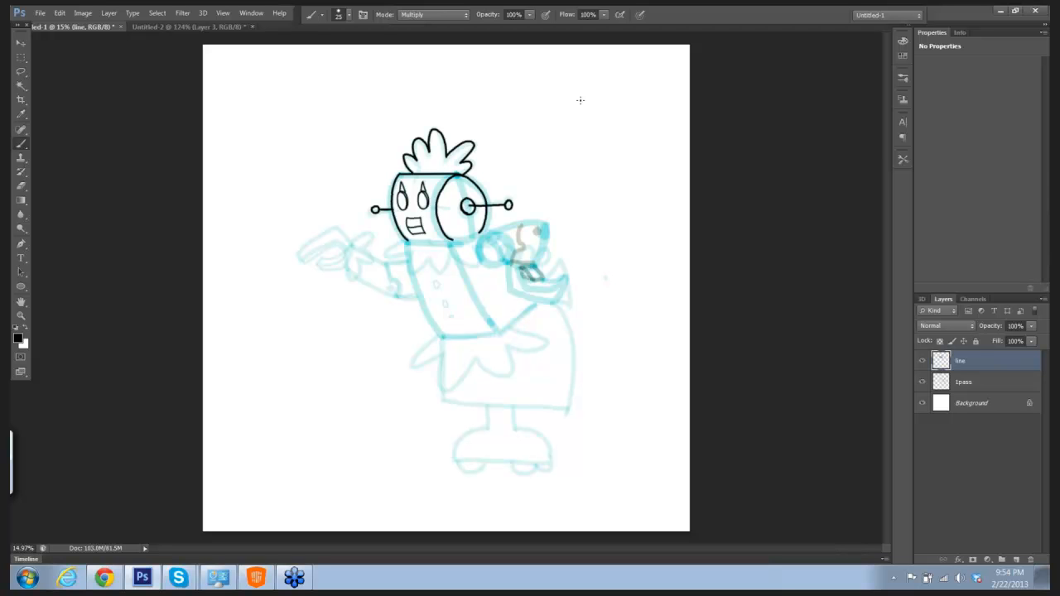
pyautogui.moveTo(537, 193); pyautogui.dragTo(558, 194)
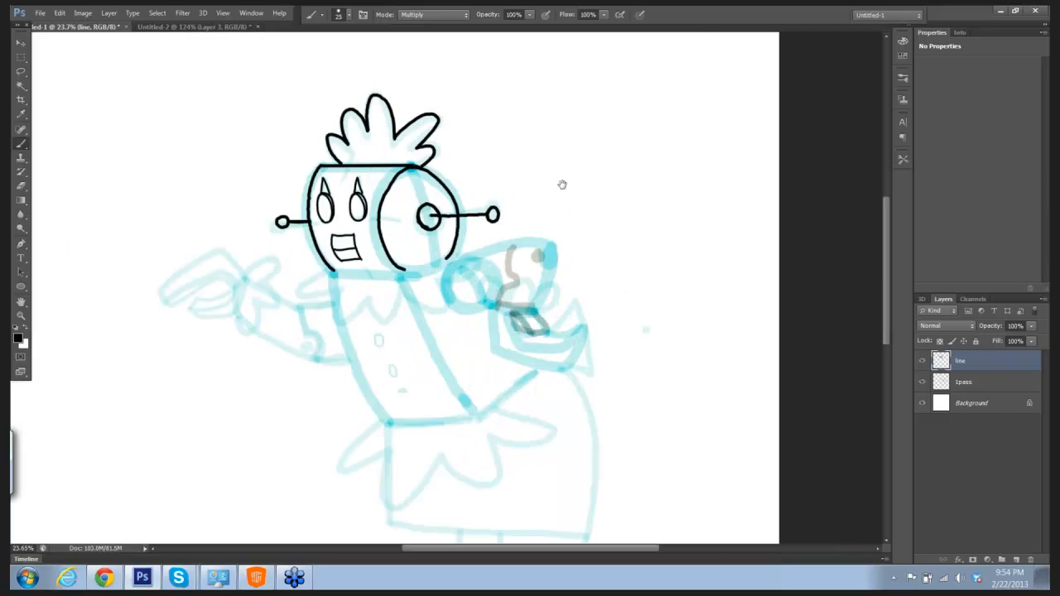
pyautogui.moveTo(564, 157); pyautogui.dragTo(607, 68)
pyautogui.moveTo(616, 109); pyautogui.dragTo(649, 125)
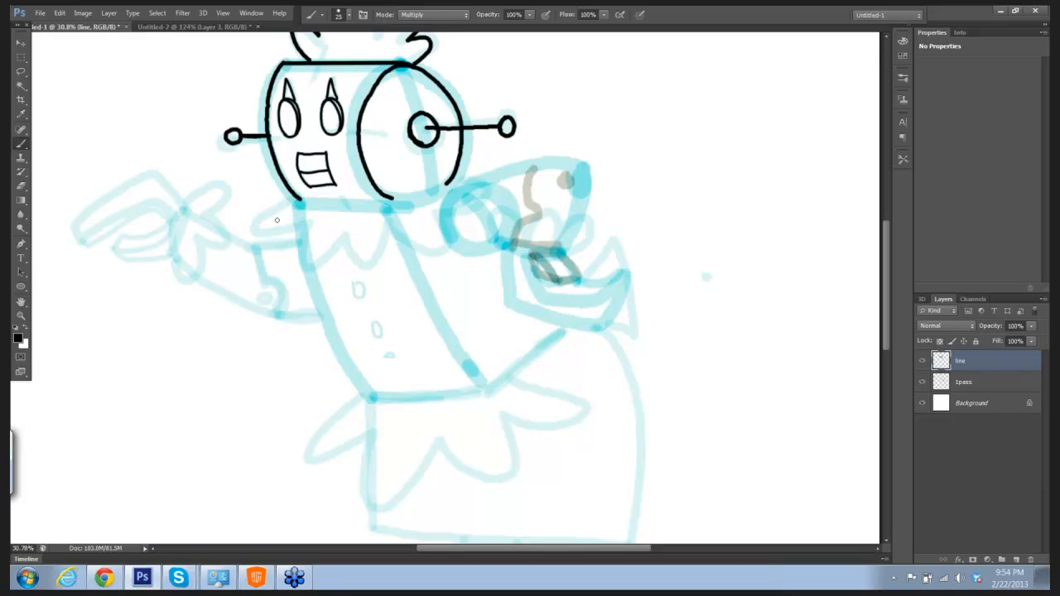
pyautogui.moveTo(255, 226); pyautogui.dragTo(300, 198)
pyautogui.moveTo(254, 224)
pyautogui.mouseDown()
pyautogui.moveTo(317, 223)
pyautogui.moveTo(304, 239)
pyautogui.moveTo(311, 267)
pyautogui.moveTo(343, 236)
pyautogui.moveTo(356, 263)
pyautogui.moveTo(375, 261)
pyautogui.moveTo(390, 213)
pyautogui.moveTo(386, 225)
pyautogui.moveTo(412, 246)
pyautogui.moveTo(438, 251)
pyautogui.moveTo(451, 245)
pyautogui.moveTo(449, 212)
pyautogui.moveTo(499, 178)
pyautogui.mouseUp()
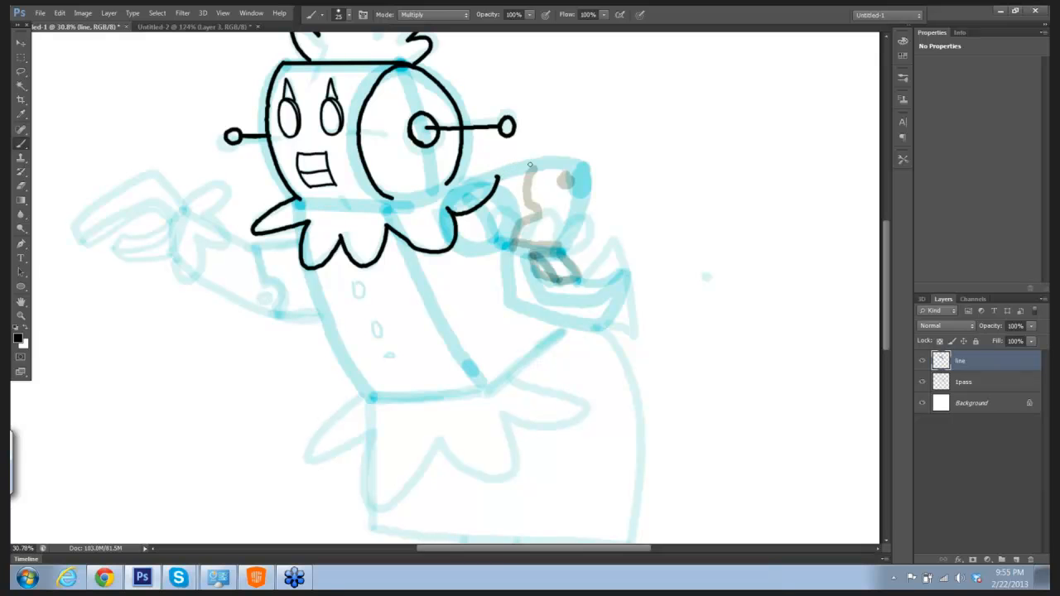
pyautogui.moveTo(456, 183); pyautogui.dragTo(489, 171)
pyautogui.moveTo(299, 200)
pyautogui.mouseDown()
pyautogui.moveTo(410, 200)
pyautogui.moveTo(445, 184)
pyautogui.moveTo(455, 169)
pyautogui.moveTo(438, 82)
pyautogui.mouseUp()
# Step: Ink both sides of the torso and, with the brush at size 35, outline the bent arm behind the collar
pyautogui.moveTo(292, 177); pyautogui.dragTo(358, 306)
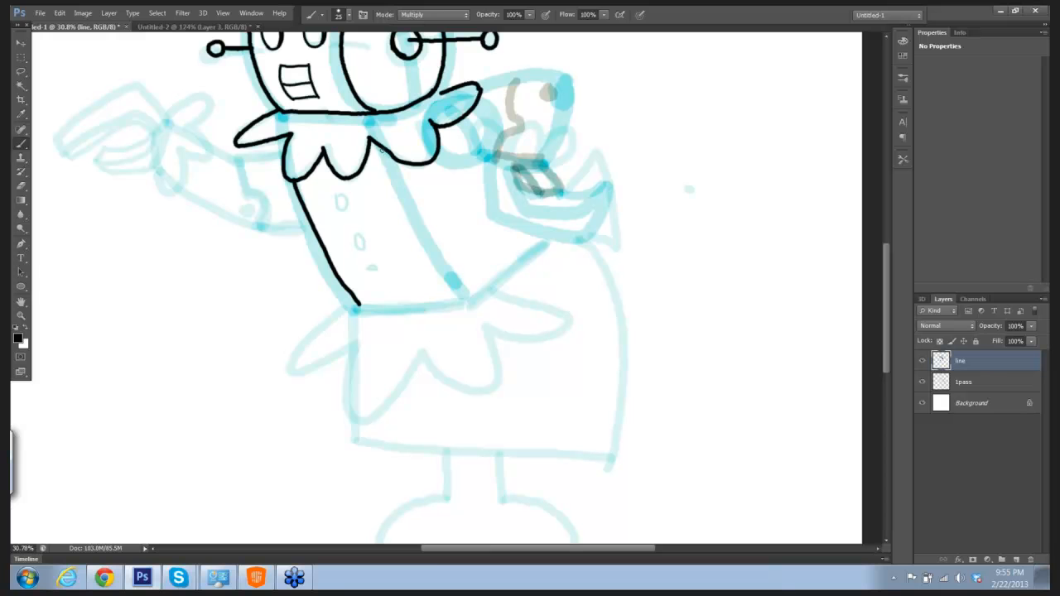
pyautogui.moveTo(381, 150); pyautogui.dragTo(470, 293)
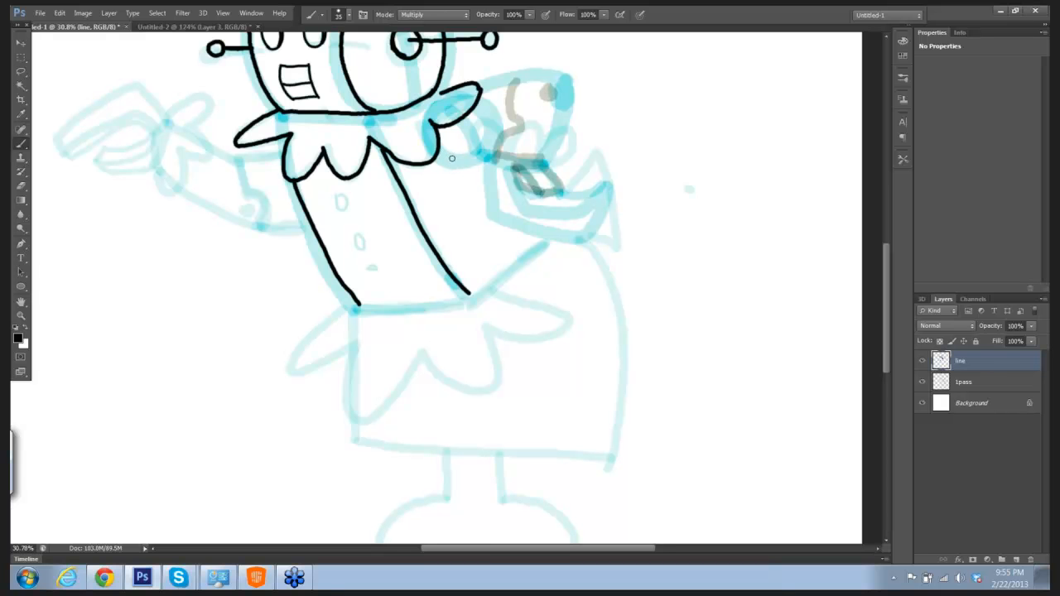
pyautogui.moveTo(438, 147)
pyautogui.mouseDown()
pyautogui.moveTo(456, 163)
pyautogui.moveTo(493, 158)
pyautogui.mouseUp()
pyautogui.moveTo(482, 84)
pyautogui.mouseDown()
pyautogui.moveTo(570, 81)
pyautogui.moveTo(574, 110)
pyautogui.moveTo(559, 144)
pyautogui.moveTo(520, 158)
pyautogui.moveTo(549, 157)
pyautogui.mouseUp()
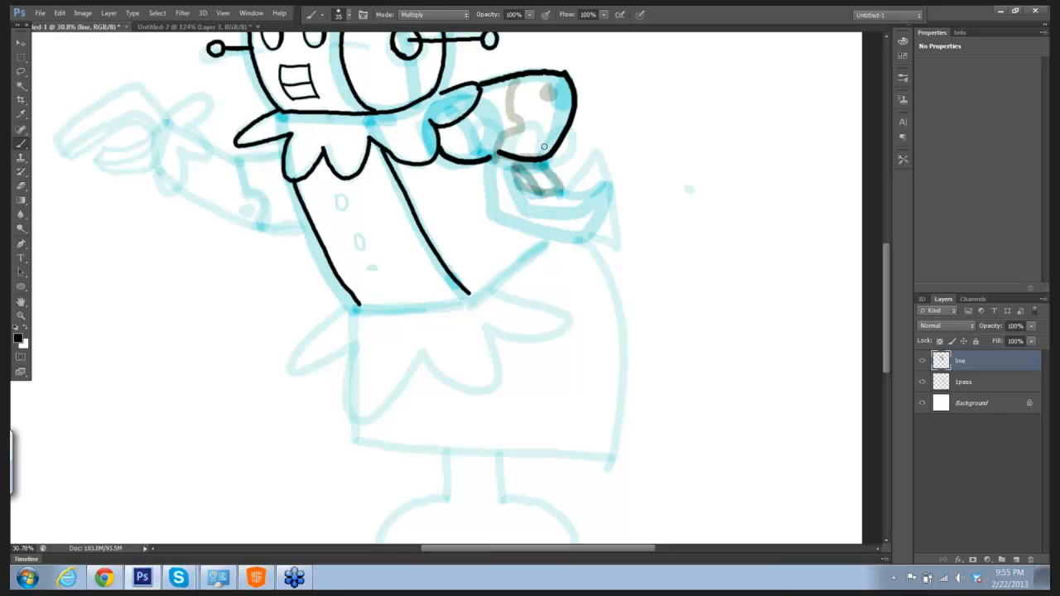
# Step: Reduce the brush size to 20 and ink the elbow joint's curved seam, the round bolt and the slotted screw on the arm
pyautogui.press('[')
pyautogui.press('[')
pyautogui.press('[')
pyautogui.moveTo(519, 77)
pyautogui.mouseDown()
pyautogui.moveTo(508, 99)
pyautogui.moveTo(516, 129)
pyautogui.moveTo(500, 156)
pyautogui.mouseUp()
pyautogui.moveTo(548, 86)
pyautogui.mouseDown()
pyautogui.moveTo(539, 98)
pyautogui.moveTo(550, 104)
pyautogui.moveTo(550, 87)
pyautogui.mouseUp()
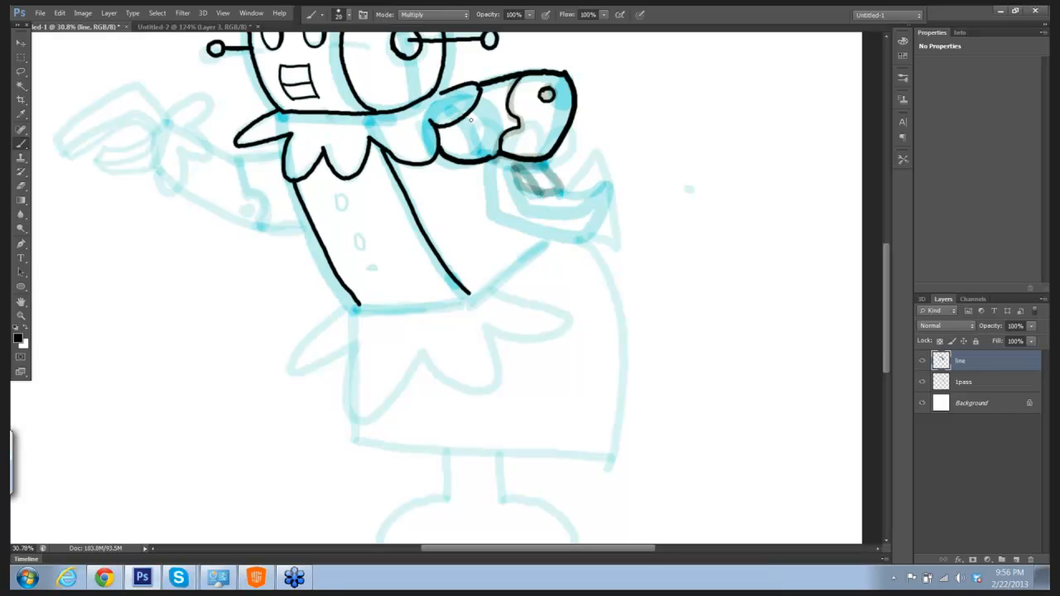
pyautogui.moveTo(468, 116)
pyautogui.mouseDown()
pyautogui.moveTo(474, 125)
pyautogui.moveTo(492, 119)
pyautogui.moveTo(489, 103)
pyautogui.moveTo(473, 105)
pyautogui.moveTo(470, 122)
pyautogui.moveTo(489, 103)
pyautogui.mouseUp()
pyautogui.moveTo(481, 106); pyautogui.dragTo(479, 123)
# Step: Erase the lower edge of the bent arm, ink a spiky cuff in its place and reconnect the joint seam
pyautogui.press('e')
pyautogui.moveTo(560, 137)
pyautogui.mouseDown()
pyautogui.moveTo(521, 162)
pyautogui.moveTo(510, 141)
pyautogui.moveTo(501, 149)
pyautogui.moveTo(505, 132)
pyautogui.moveTo(492, 158)
pyautogui.mouseUp()
pyautogui.press('b')
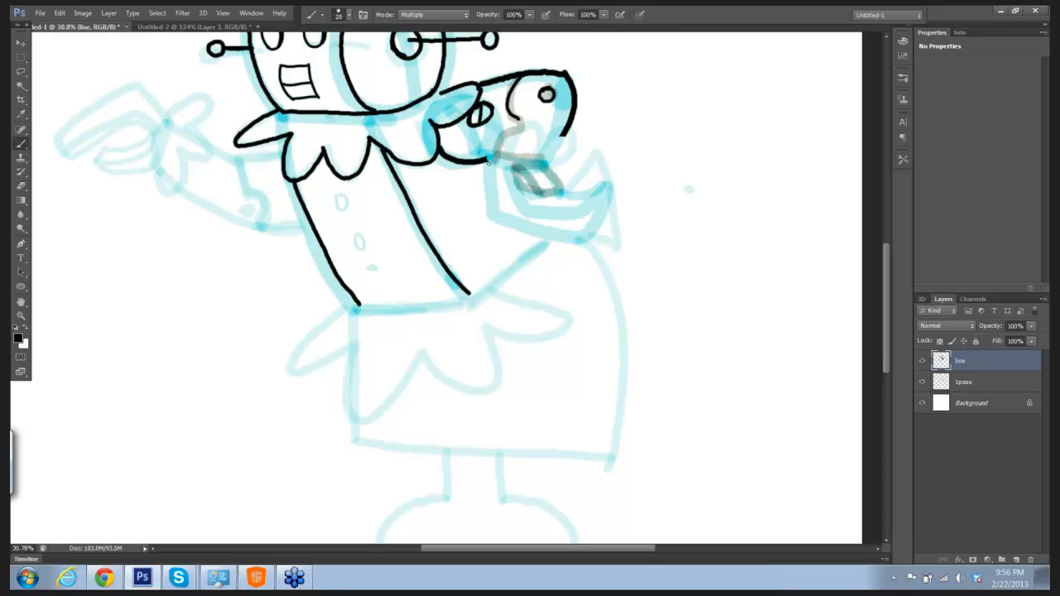
pyautogui.moveTo(488, 160)
pyautogui.mouseDown()
pyautogui.moveTo(484, 138)
pyautogui.moveTo(507, 153)
pyautogui.moveTo(544, 123)
pyautogui.moveTo(541, 155)
pyautogui.moveTo(555, 134)
pyautogui.moveTo(560, 155)
pyautogui.moveTo(574, 161)
pyautogui.moveTo(553, 171)
pyautogui.mouseUp()
pyautogui.moveTo(491, 157); pyautogui.dragTo(555, 172)
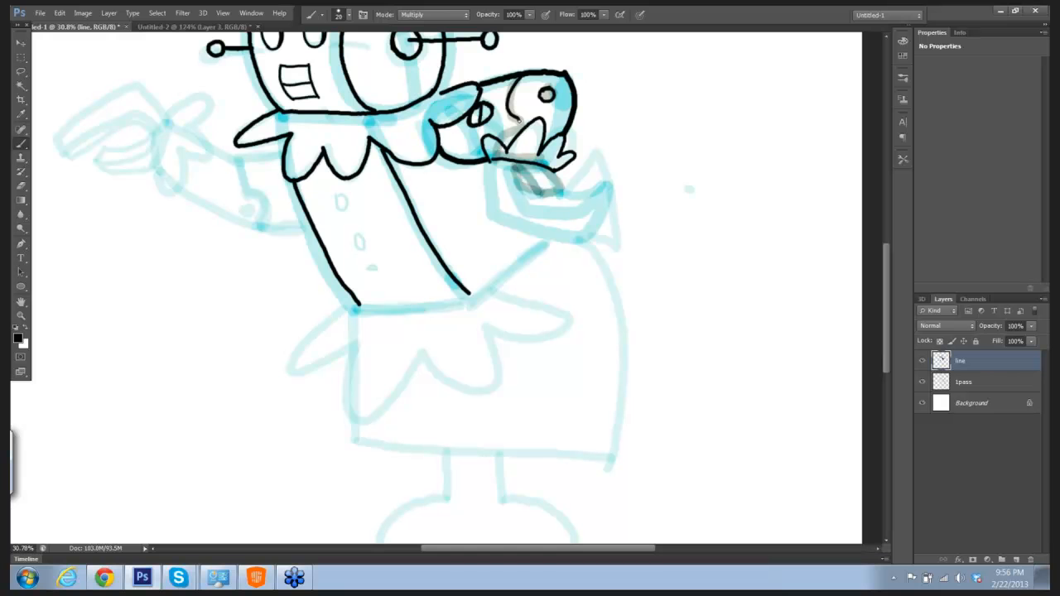
pyautogui.moveTo(519, 120); pyautogui.dragTo(515, 135)
# Step: Hide the 1pass sketch layer to check the ink lines alone, and show it again
pyautogui.moveTo(672, 237); pyautogui.dragTo(623, 243)
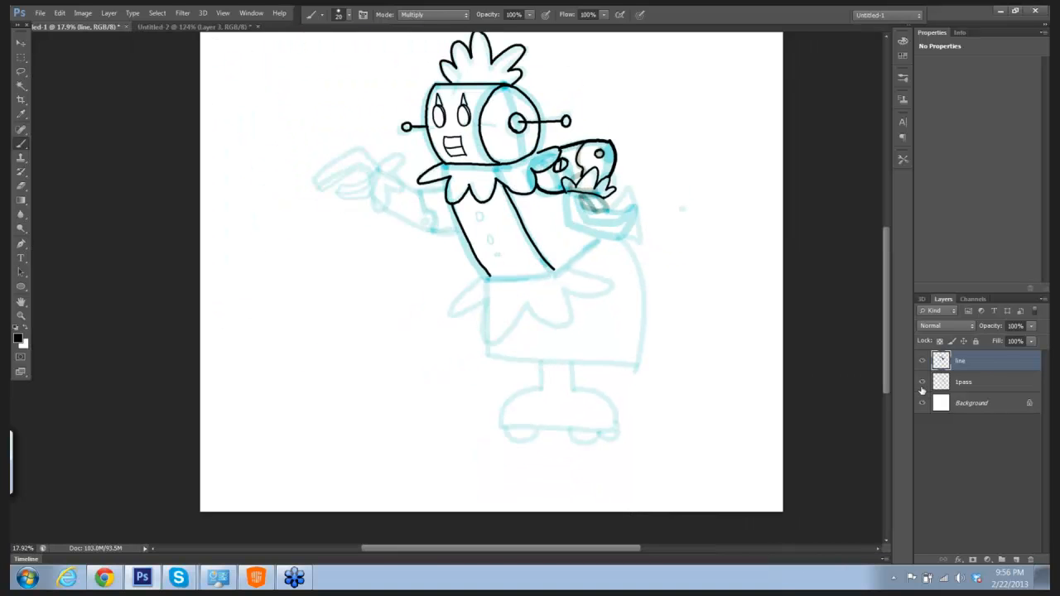
pyautogui.click(922, 384)
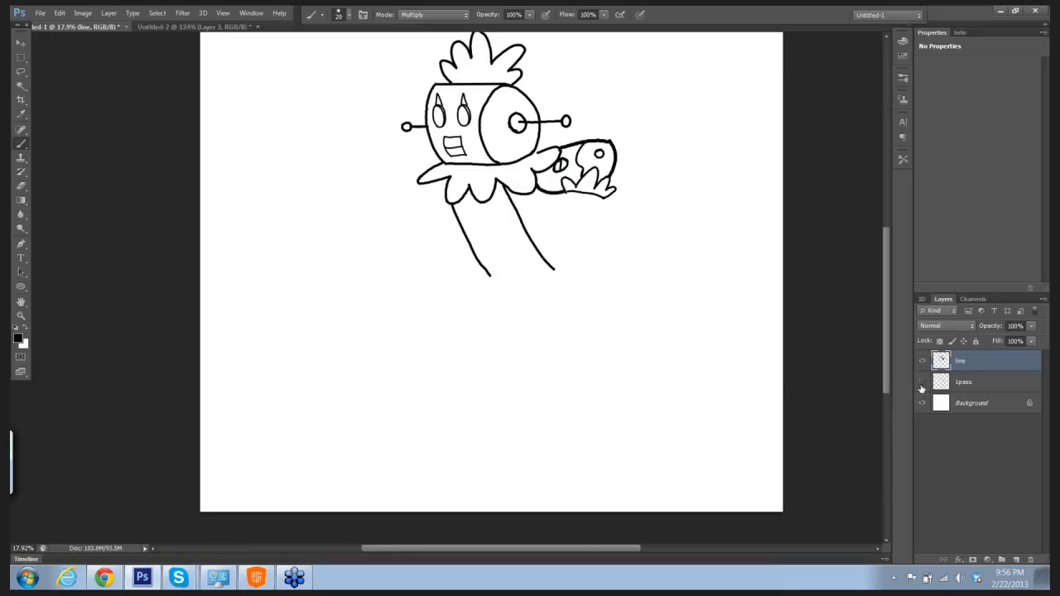
pyautogui.click(922, 383)
# Step: Ink three round buttons down the torso and, with the brush at size 30, the outstretched arm's short upper section with its small bolt
pyautogui.moveTo(550, 243); pyautogui.dragTo(576, 261)
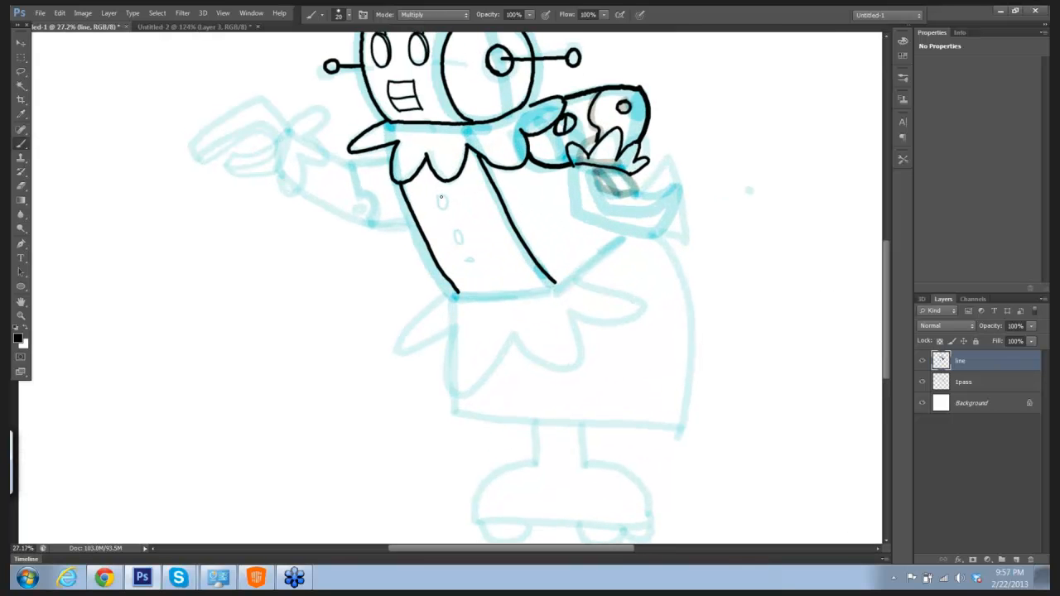
pyautogui.moveTo(441, 197); pyautogui.dragTo(469, 270)
pyautogui.moveTo(352, 162); pyautogui.dragTo(384, 158)
pyautogui.moveTo(353, 162)
pyautogui.mouseDown()
pyautogui.moveTo(376, 207)
pyautogui.moveTo(370, 221)
pyautogui.moveTo(417, 223)
pyautogui.mouseUp()
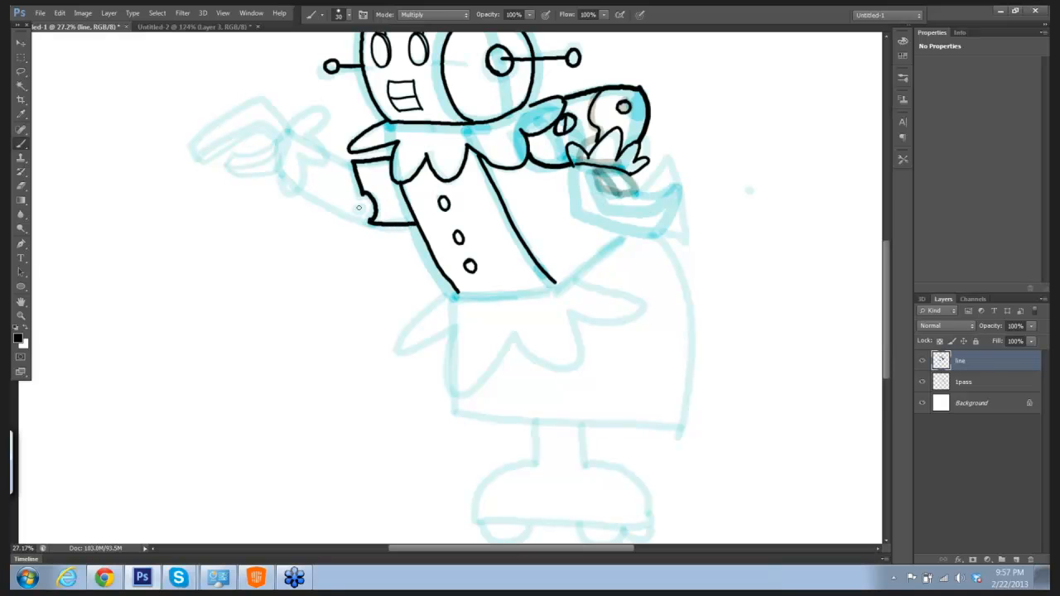
pyautogui.moveTo(360, 204)
pyautogui.mouseDown()
pyautogui.moveTo(355, 214)
pyautogui.moveTo(365, 207)
pyautogui.mouseUp()
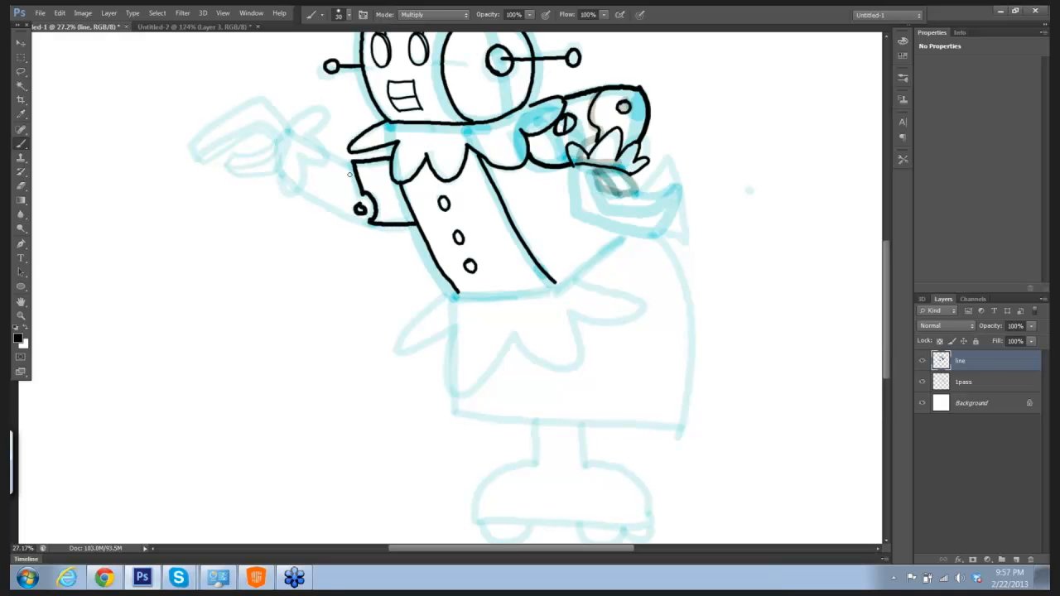
# Step: Ink the outstretched arm's scalloped cuff and both edges of its forearm in black
pyautogui.rightClick(302, 115)
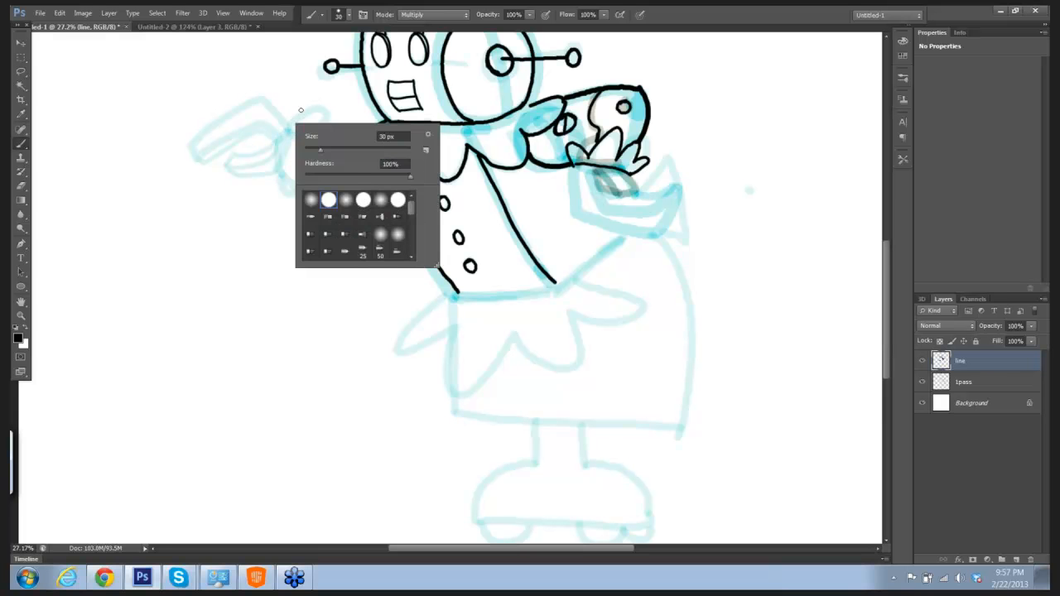
pyautogui.click(291, 114)
pyautogui.moveTo(290, 120)
pyautogui.mouseDown()
pyautogui.moveTo(323, 110)
pyautogui.moveTo(308, 135)
pyautogui.moveTo(330, 158)
pyautogui.moveTo(307, 164)
pyautogui.moveTo(285, 193)
pyautogui.moveTo(278, 171)
pyautogui.moveTo(353, 166)
pyautogui.mouseUp()
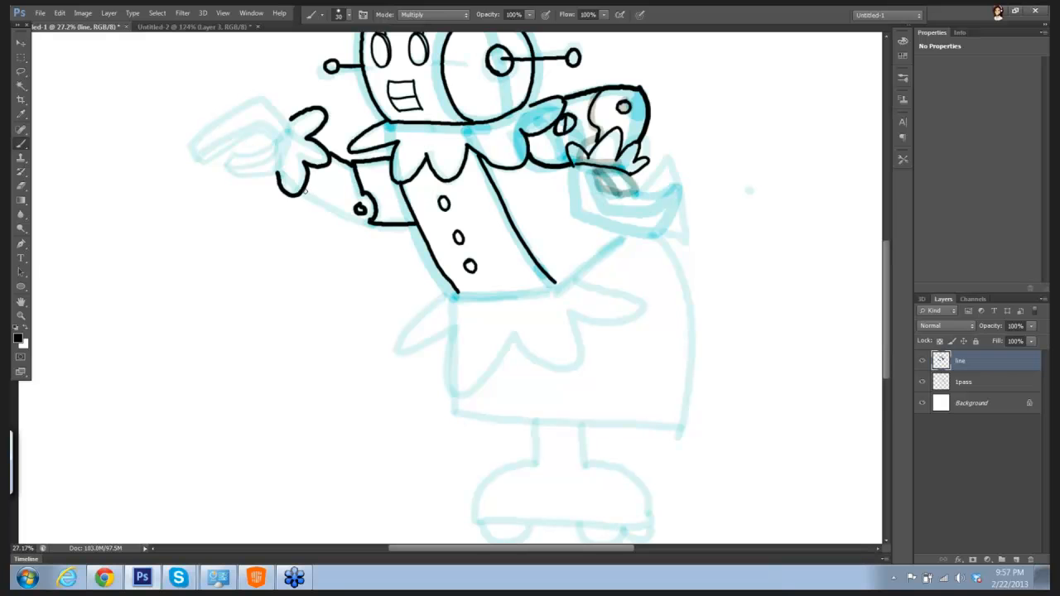
pyautogui.moveTo(305, 190); pyautogui.dragTo(371, 225)
pyautogui.moveTo(328, 153); pyautogui.dragTo(354, 167)
# Step: Ink the bent upper jaw of the claw hand on the outstretched arm
pyautogui.moveTo(262, 97)
pyautogui.mouseDown()
pyautogui.moveTo(292, 133)
pyautogui.moveTo(283, 157)
pyautogui.mouseUp()
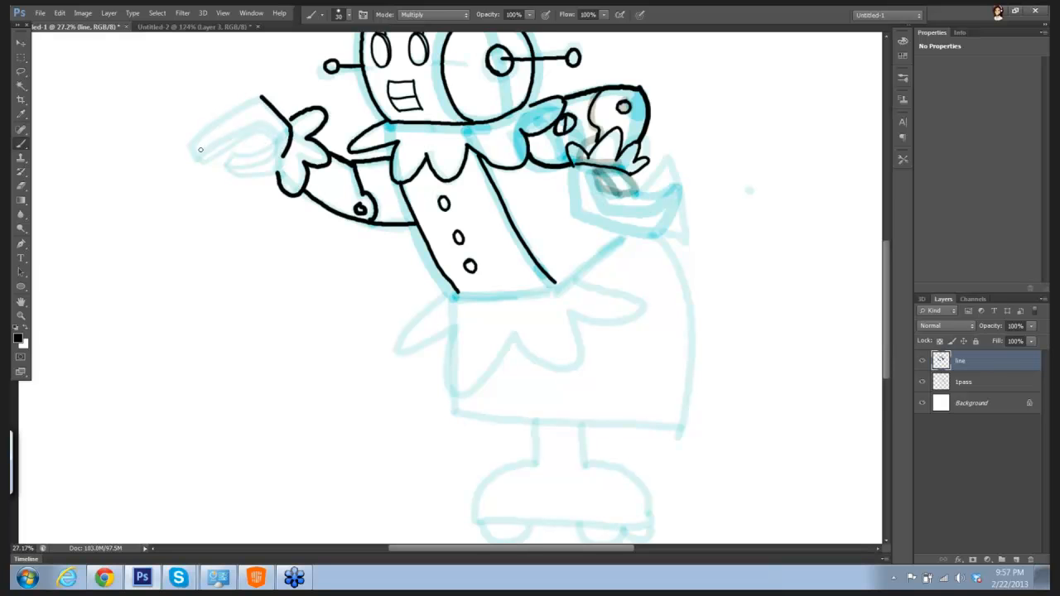
pyautogui.moveTo(196, 150); pyautogui.dragTo(223, 123)
pyautogui.moveTo(249, 104); pyautogui.dragTo(261, 97)
pyautogui.moveTo(194, 151)
pyautogui.mouseDown()
pyautogui.moveTo(251, 125)
pyautogui.moveTo(273, 128)
pyautogui.mouseUp()
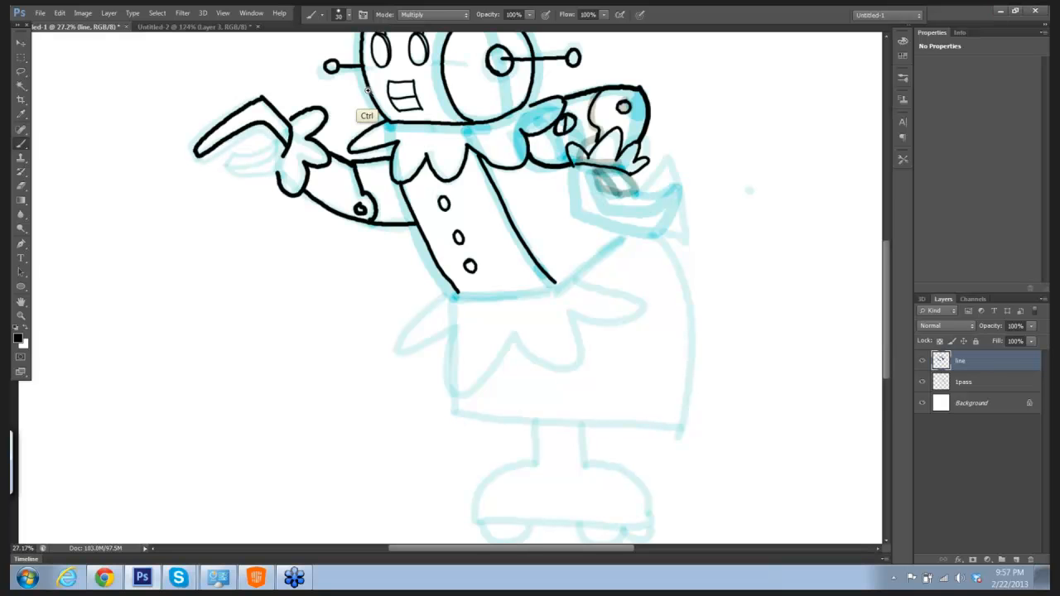
# Step: With the brush at size 20, ink the upper jaw's inner edge, the curved lower jaw and the claw's joint to the cuff
pyautogui.scroll(6, 374, 115)
pyautogui.moveTo(34, 209); pyautogui.dragTo(349, 140)
pyautogui.press('[')
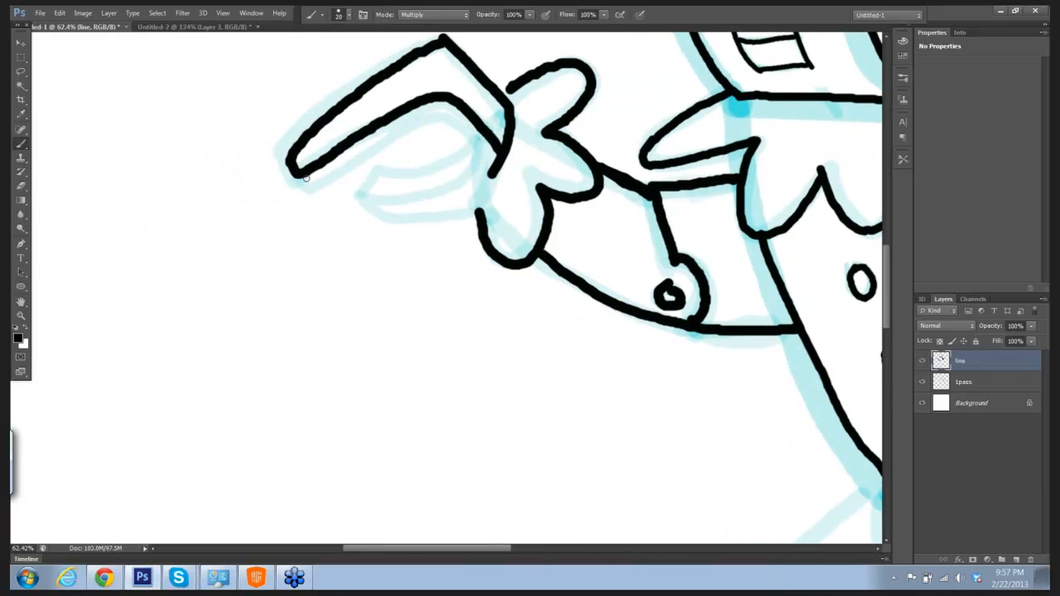
pyautogui.moveTo(302, 175)
pyautogui.mouseDown()
pyautogui.moveTo(322, 176)
pyautogui.moveTo(434, 111)
pyautogui.moveTo(493, 168)
pyautogui.mouseUp()
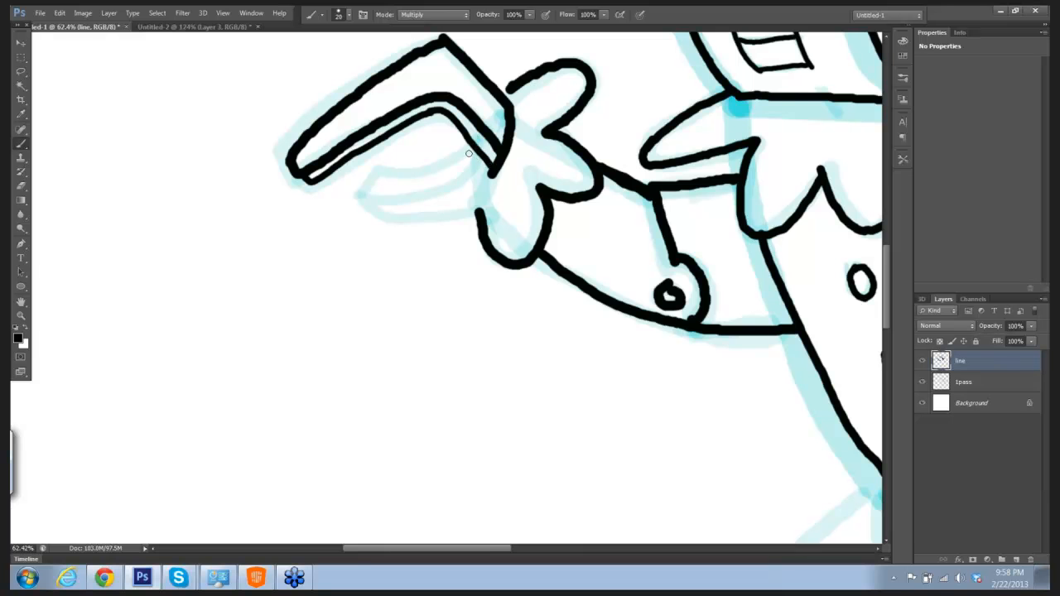
pyautogui.moveTo(363, 193)
pyautogui.mouseDown()
pyautogui.moveTo(381, 174)
pyautogui.moveTo(448, 164)
pyautogui.moveTo(468, 149)
pyautogui.mouseUp()
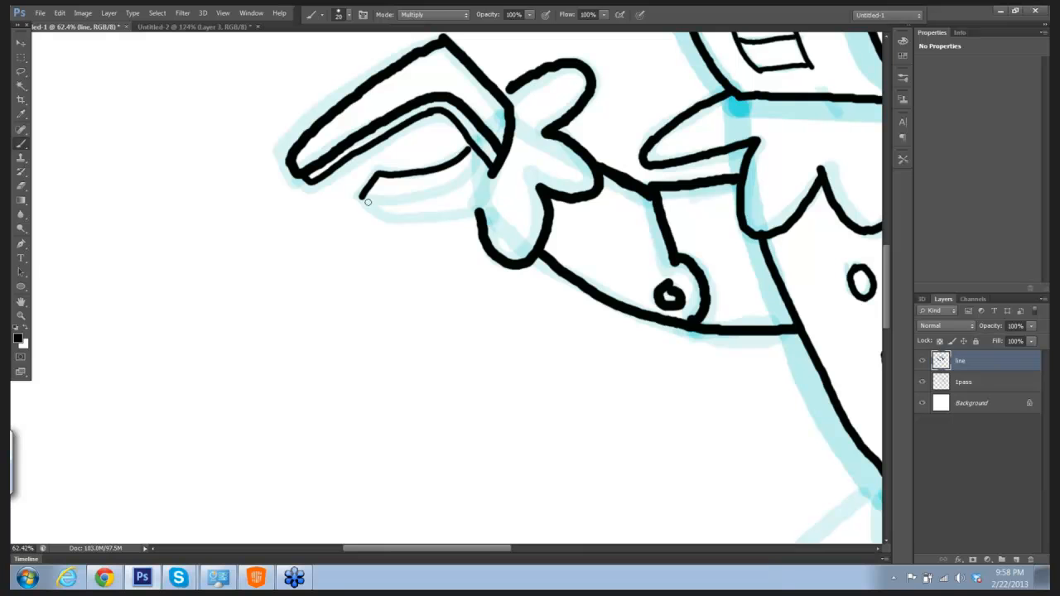
pyautogui.moveTo(362, 199)
pyautogui.mouseDown()
pyautogui.moveTo(431, 197)
pyautogui.moveTo(482, 158)
pyautogui.mouseUp()
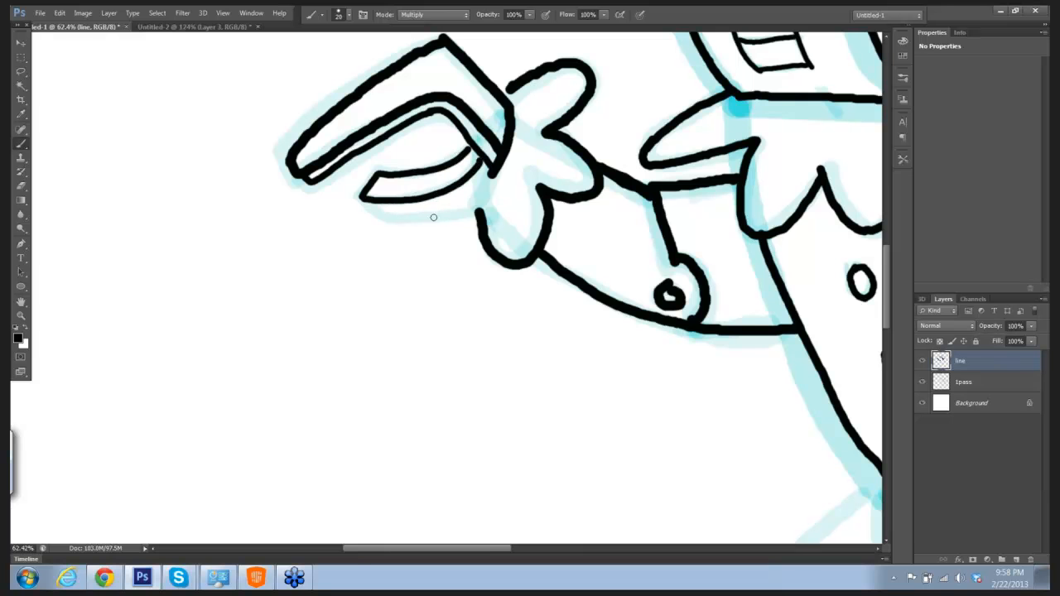
pyautogui.moveTo(364, 196)
pyautogui.mouseDown()
pyautogui.moveTo(383, 214)
pyautogui.moveTo(479, 204)
pyautogui.mouseUp()
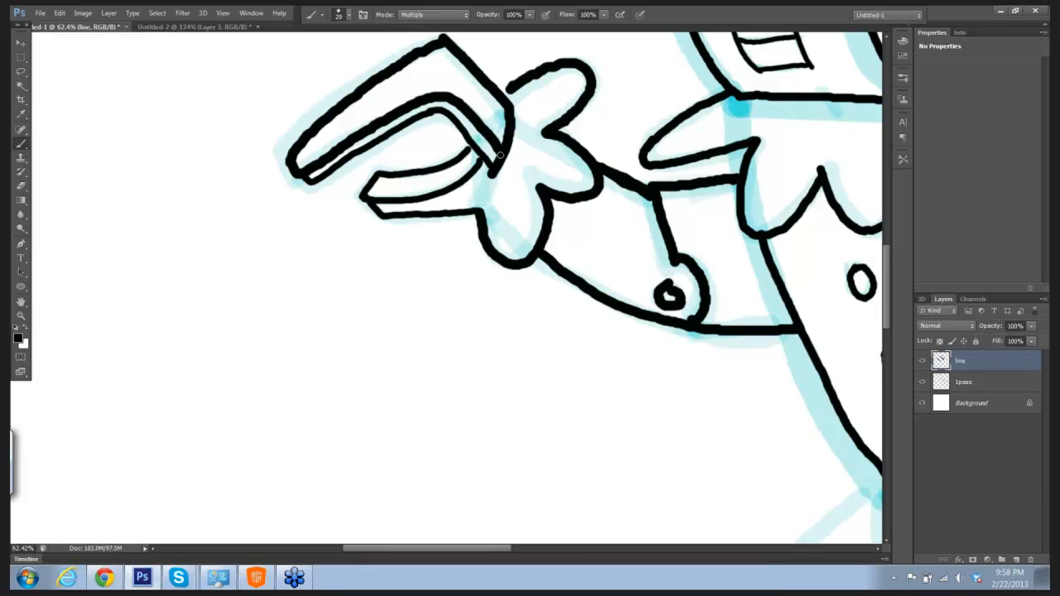
pyautogui.moveTo(500, 156); pyautogui.dragTo(475, 212)
# Step: Ink the small wrist piece below the bent arm's spiky cuff
pyautogui.moveTo(635, 203); pyautogui.dragTo(505, 236)
pyautogui.moveTo(709, 196); pyautogui.dragTo(634, 199)
pyautogui.moveTo(729, 198); pyautogui.dragTo(474, 253)
pyautogui.moveTo(556, 199); pyautogui.dragTo(625, 204)
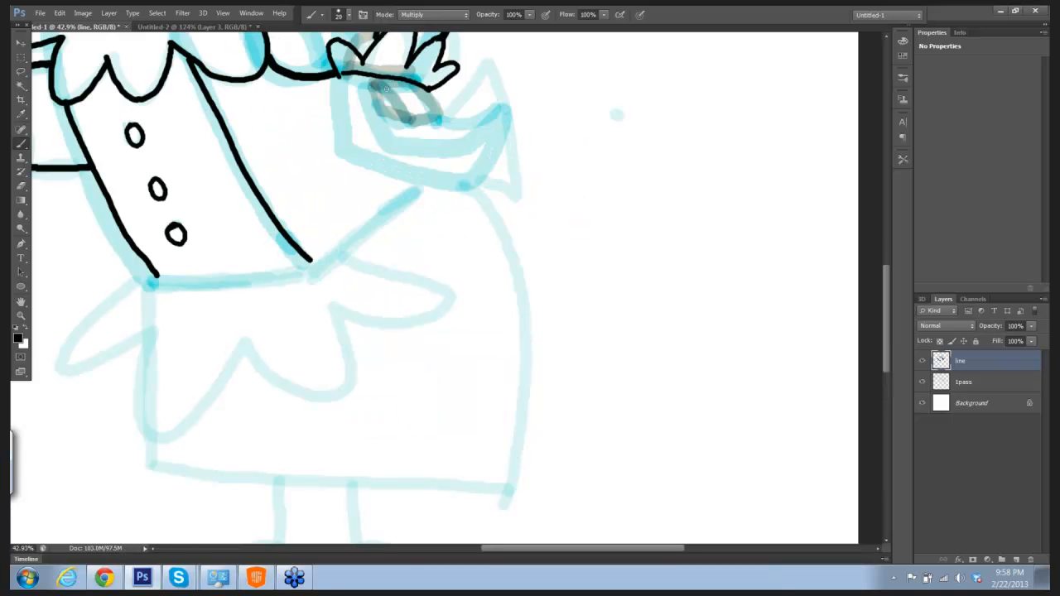
pyautogui.moveTo(373, 79); pyautogui.dragTo(409, 120)
pyautogui.moveTo(425, 84); pyautogui.dragTo(445, 111)
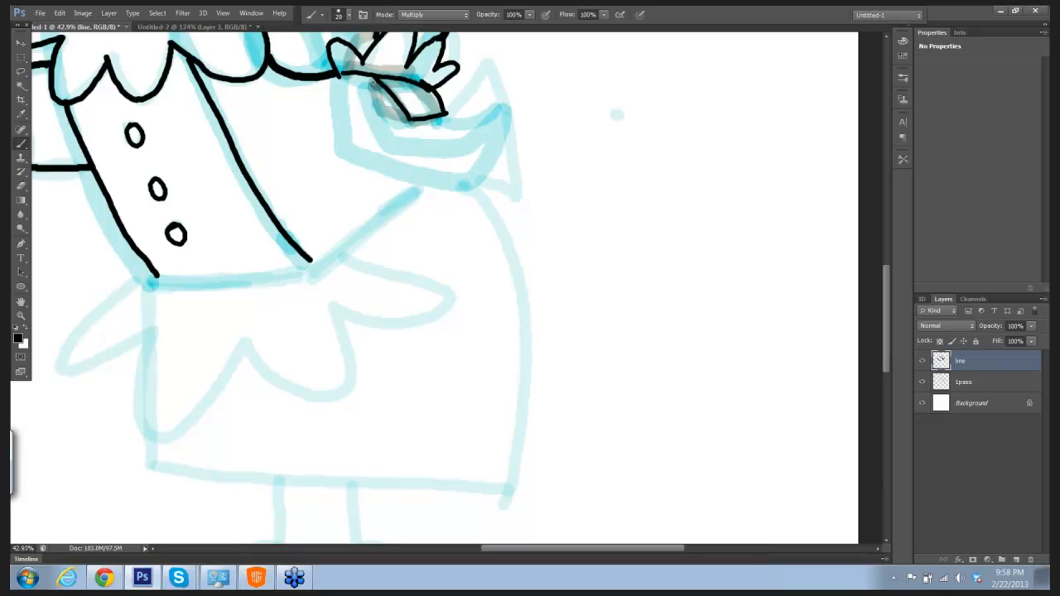
pyautogui.moveTo(373, 79)
pyautogui.mouseDown()
pyautogui.moveTo(381, 103)
pyautogui.moveTo(411, 115)
pyautogui.mouseUp()
# Step: With the brush at size 30, ink the bent arm's curved claw with its outer and inner edges
pyautogui.moveTo(342, 83)
pyautogui.mouseDown()
pyautogui.moveTo(352, 149)
pyautogui.moveTo(445, 179)
pyautogui.moveTo(468, 178)
pyautogui.moveTo(502, 116)
pyautogui.mouseUp()
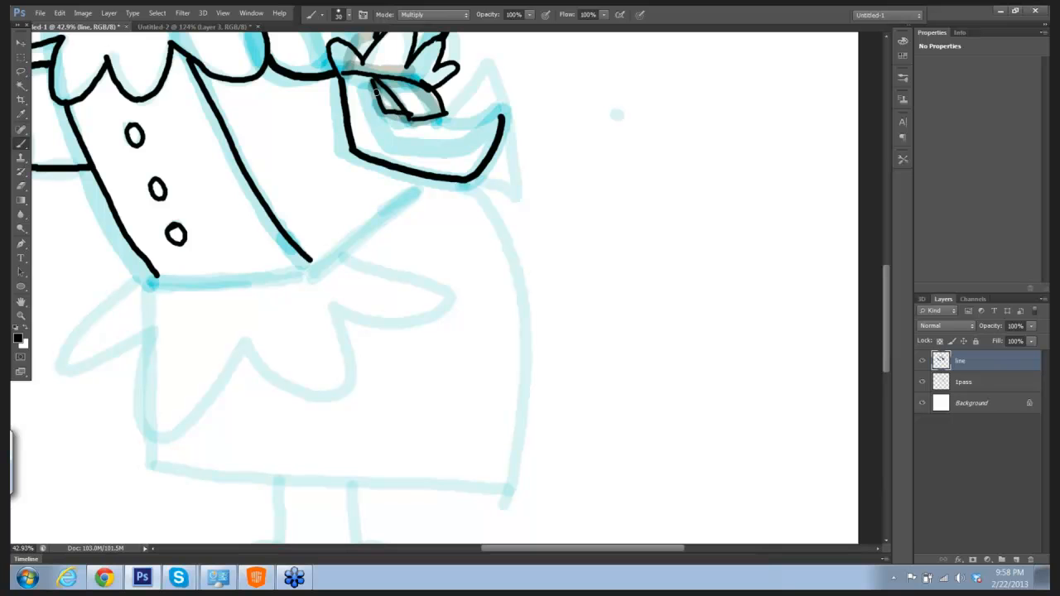
pyautogui.moveTo(373, 87)
pyautogui.mouseDown()
pyautogui.moveTo(402, 147)
pyautogui.moveTo(466, 146)
pyautogui.moveTo(502, 118)
pyautogui.mouseUp()
pyautogui.moveTo(426, 119)
pyautogui.mouseDown()
pyautogui.moveTo(463, 133)
pyautogui.moveTo(491, 124)
pyautogui.mouseUp()
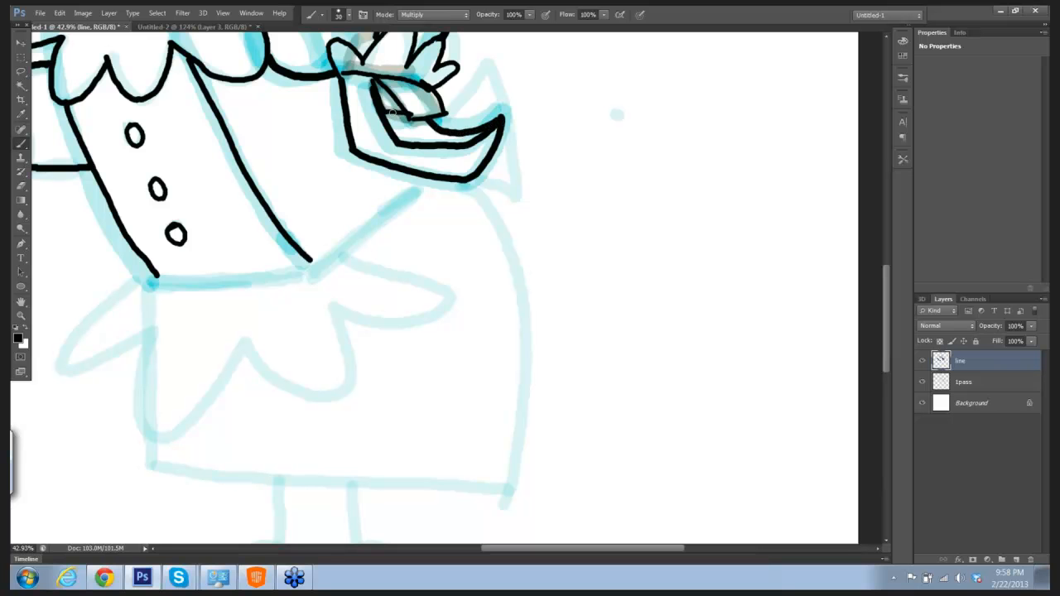
pyautogui.moveTo(385, 110); pyautogui.dragTo(412, 115)
# Step: Ink the lower back line, the waistline, the scalloped apron and the pointed shapes behind the bent arm's claw
pyautogui.moveTo(313, 262); pyautogui.dragTo(420, 186)
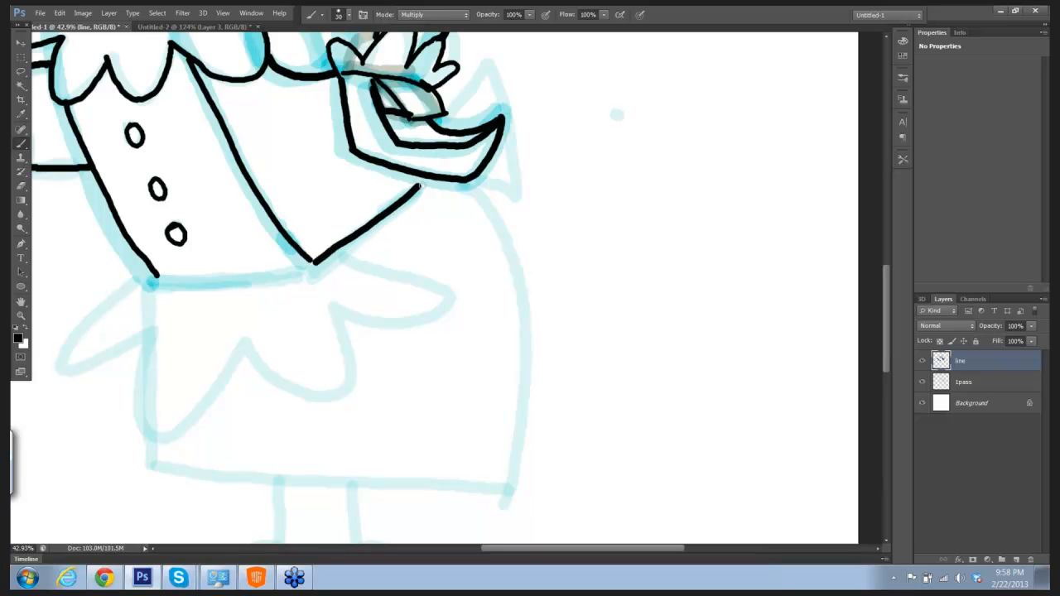
pyautogui.moveTo(539, 196); pyautogui.dragTo(506, 200)
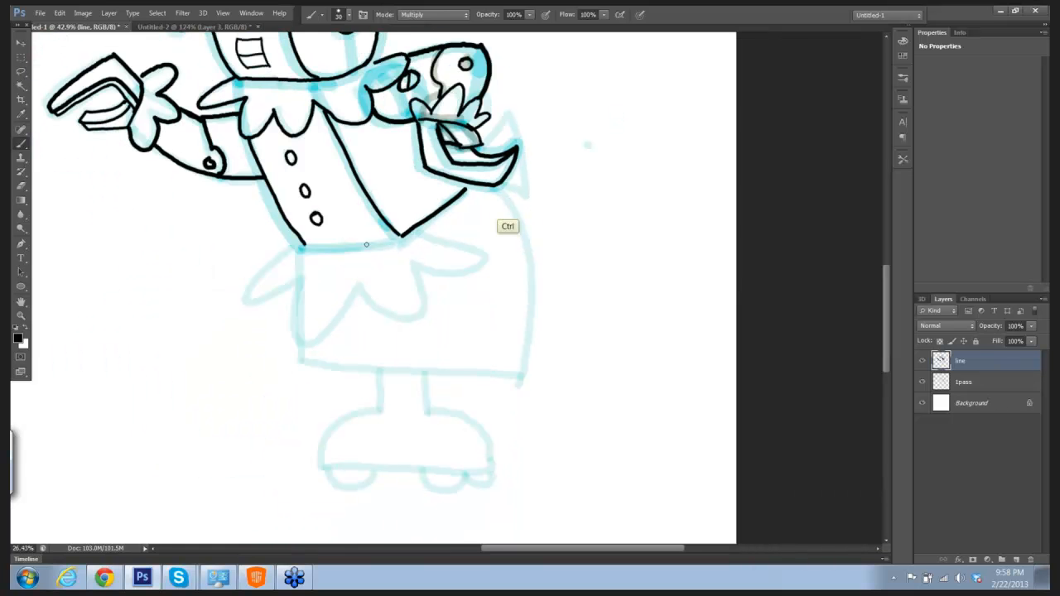
pyautogui.moveTo(308, 248); pyautogui.dragTo(401, 234)
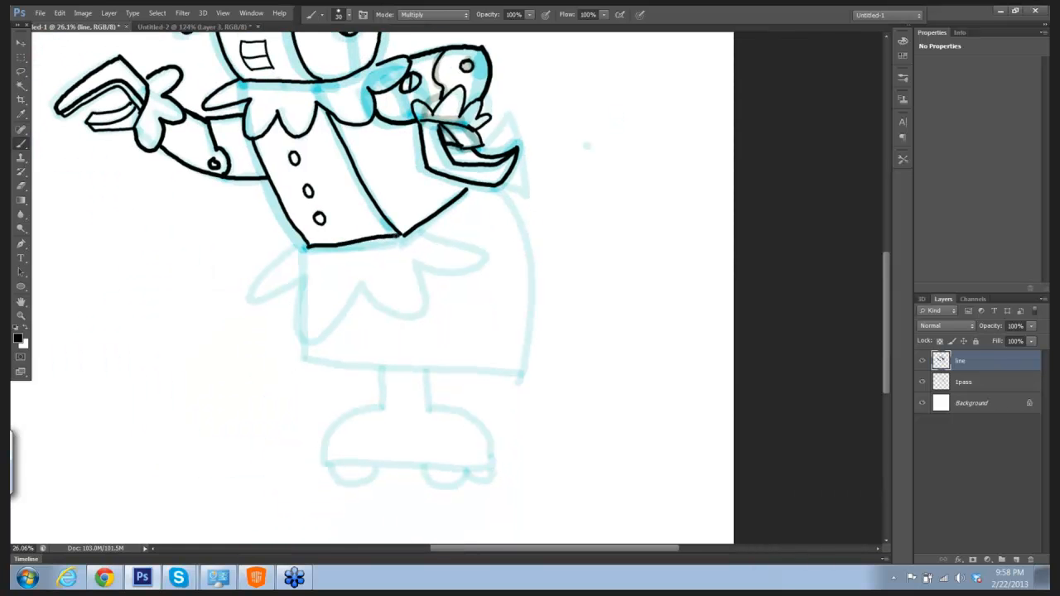
pyautogui.moveTo(301, 246)
pyautogui.mouseDown()
pyautogui.moveTo(261, 279)
pyautogui.moveTo(255, 298)
pyautogui.moveTo(305, 278)
pyautogui.moveTo(302, 331)
pyautogui.moveTo(318, 333)
pyautogui.moveTo(358, 279)
pyautogui.moveTo(393, 313)
pyautogui.moveTo(421, 315)
pyautogui.moveTo(413, 265)
pyautogui.moveTo(472, 266)
pyautogui.moveTo(476, 255)
pyautogui.moveTo(418, 229)
pyautogui.mouseUp()
pyautogui.moveTo(487, 147)
pyautogui.mouseDown()
pyautogui.moveTo(507, 120)
pyautogui.moveTo(526, 194)
pyautogui.moveTo(502, 184)
pyautogui.mouseUp()
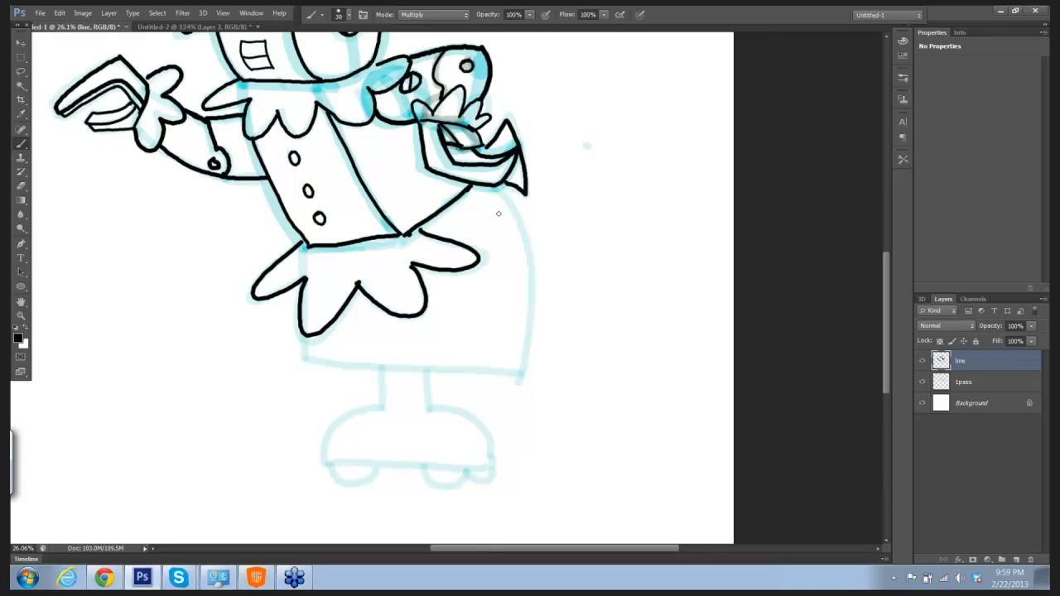
# Step: Raise the brush size to 40 and ink the skirt's curved back, short front edge and straight hem
pyautogui.press(']')
pyautogui.moveTo(494, 189)
pyautogui.mouseDown()
pyautogui.moveTo(527, 253)
pyautogui.moveTo(526, 365)
pyautogui.mouseUp()
pyautogui.moveTo(304, 335); pyautogui.dragTo(307, 363)
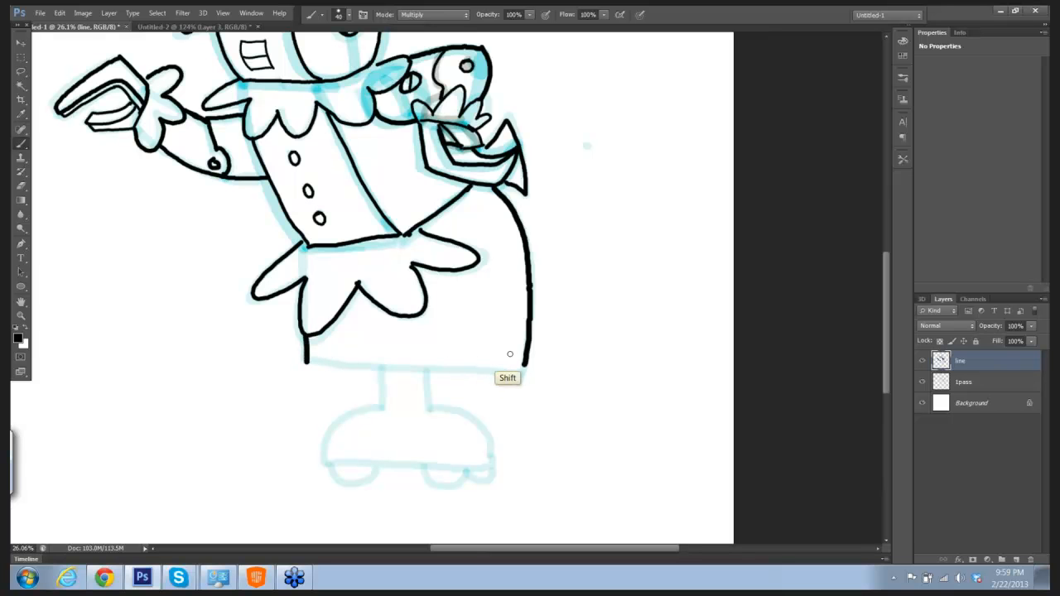
pyautogui.keyDown('shift'); pyautogui.click(523, 365); pyautogui.keyUp('shift')
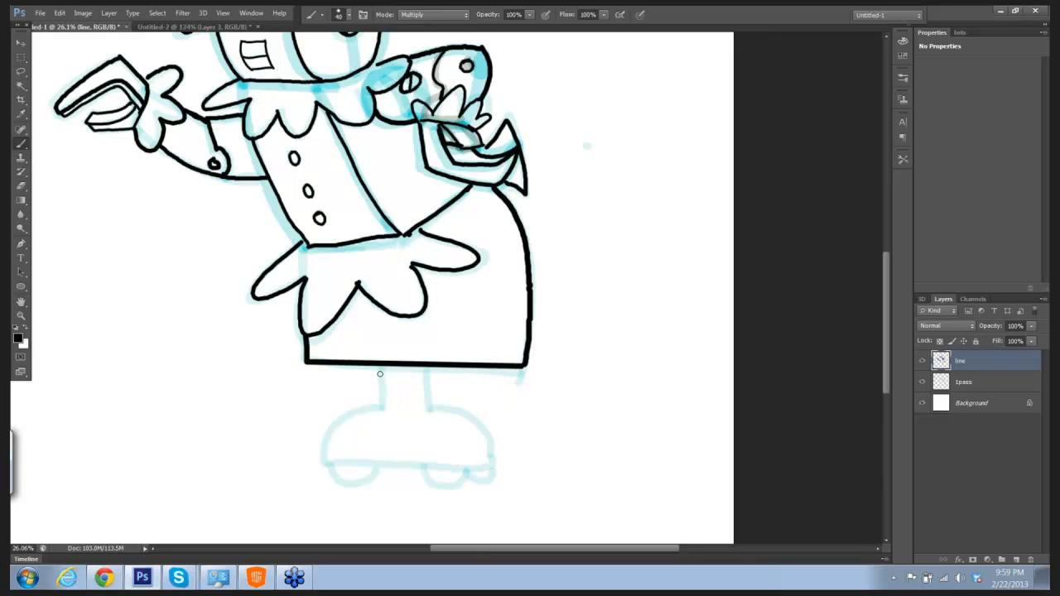
# Step: Ink the leg's two sides, the domed foot with its straight base and the small wheels underneath
pyautogui.moveTo(380, 369); pyautogui.dragTo(383, 409)
pyautogui.moveTo(426, 367)
pyautogui.mouseDown()
pyautogui.moveTo(431, 410)
pyautogui.moveTo(368, 410)
pyautogui.moveTo(344, 418)
pyautogui.moveTo(326, 465)
pyautogui.mouseUp()
pyautogui.keyDown('shift'); pyautogui.click(492, 465); pyautogui.keyUp('shift')
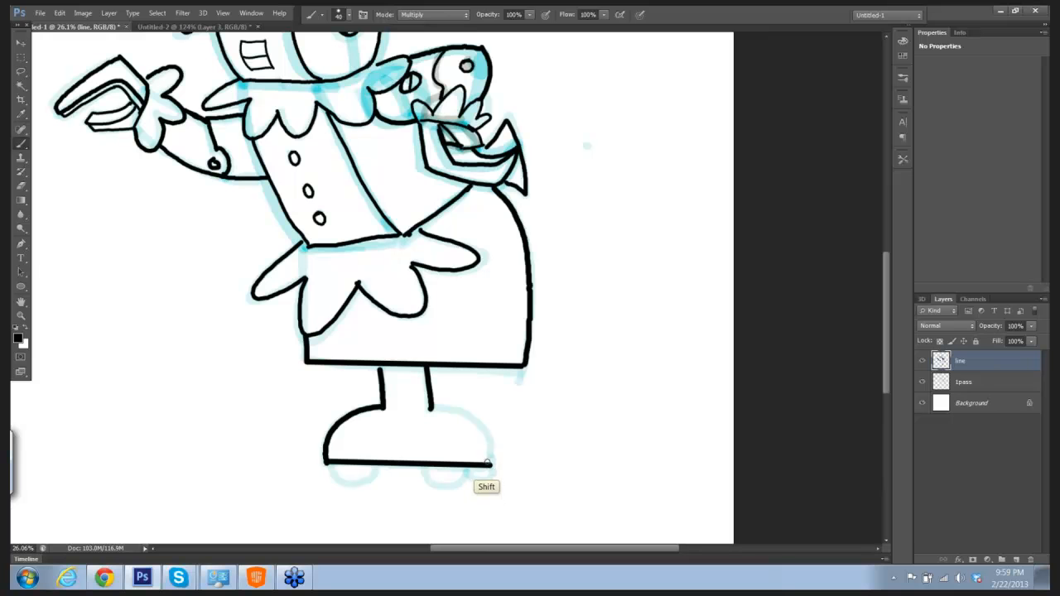
pyautogui.moveTo(430, 407)
pyautogui.mouseDown()
pyautogui.moveTo(466, 415)
pyautogui.moveTo(489, 462)
pyautogui.mouseUp()
pyautogui.moveTo(330, 465)
pyautogui.mouseDown()
pyautogui.moveTo(341, 482)
pyautogui.moveTo(369, 480)
pyautogui.moveTo(373, 469)
pyautogui.moveTo(452, 483)
pyautogui.moveTo(464, 461)
pyautogui.moveTo(443, 487)
pyautogui.moveTo(469, 468)
pyautogui.moveTo(487, 483)
pyautogui.moveTo(492, 468)
pyautogui.mouseUp()
pyautogui.hotkey('ctrl', 'z')
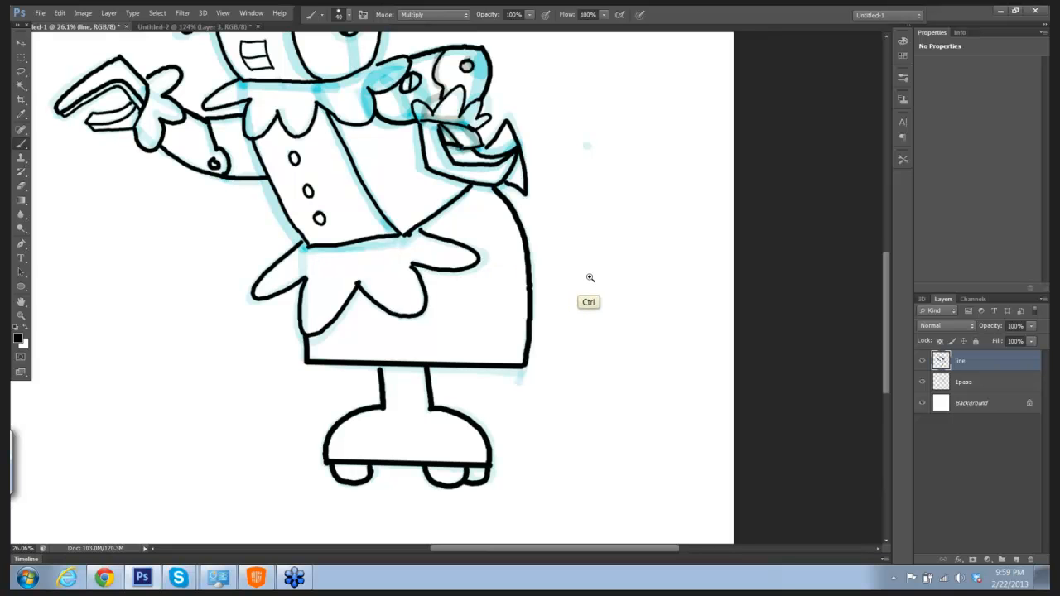
# Step: Hide the 1pass sketch layer and flatten the image, discarding hidden layers
pyautogui.moveTo(591, 277); pyautogui.dragTo(562, 287)
pyautogui.moveTo(569, 250); pyautogui.dragTo(552, 323)
pyautogui.click(921, 383)
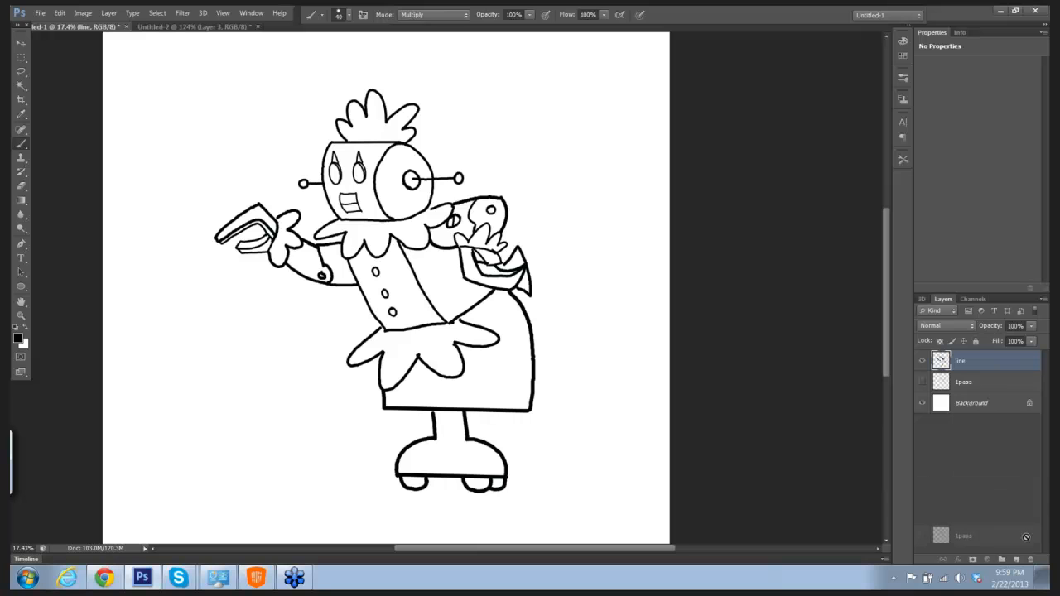
pyautogui.click(107, 13)
pyautogui.click(127, 458)
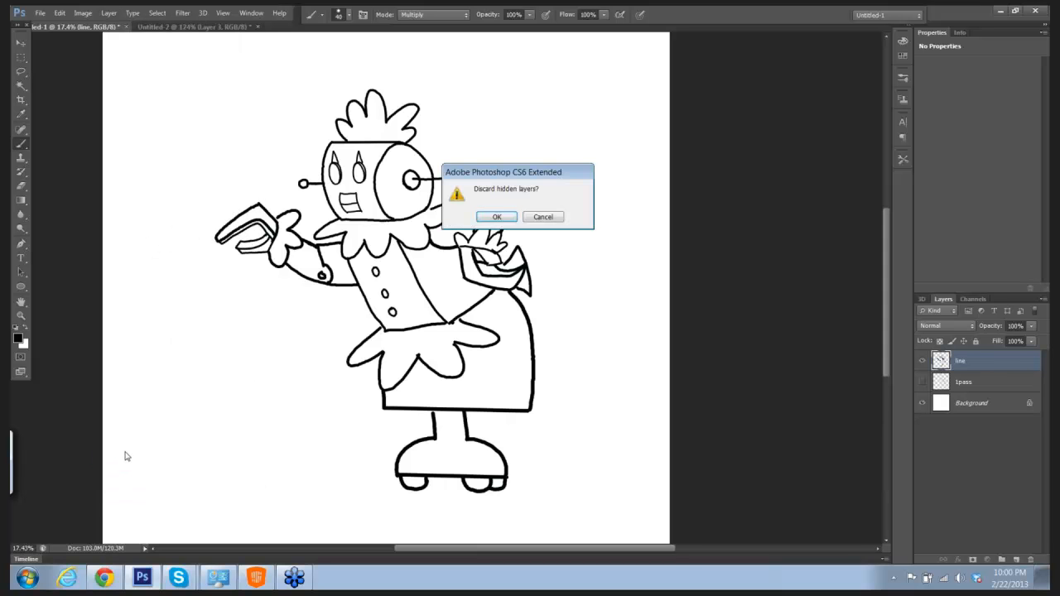
pyautogui.click(497, 217)
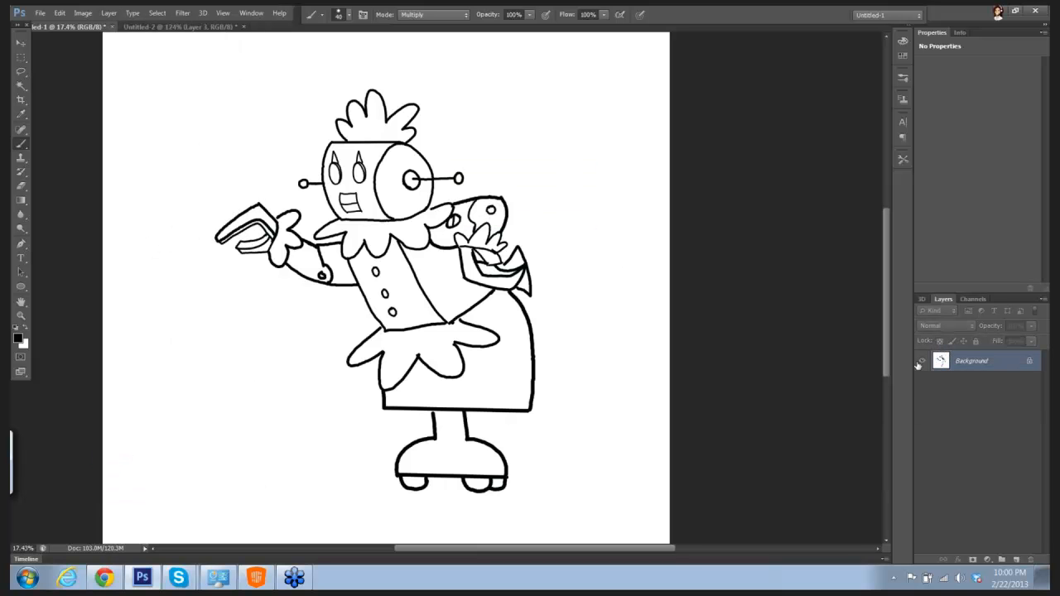
# Step: Duplicate the flattened Background layer twice, keeping the default names Background copy and Background copy 2
pyautogui.click(1043, 299)
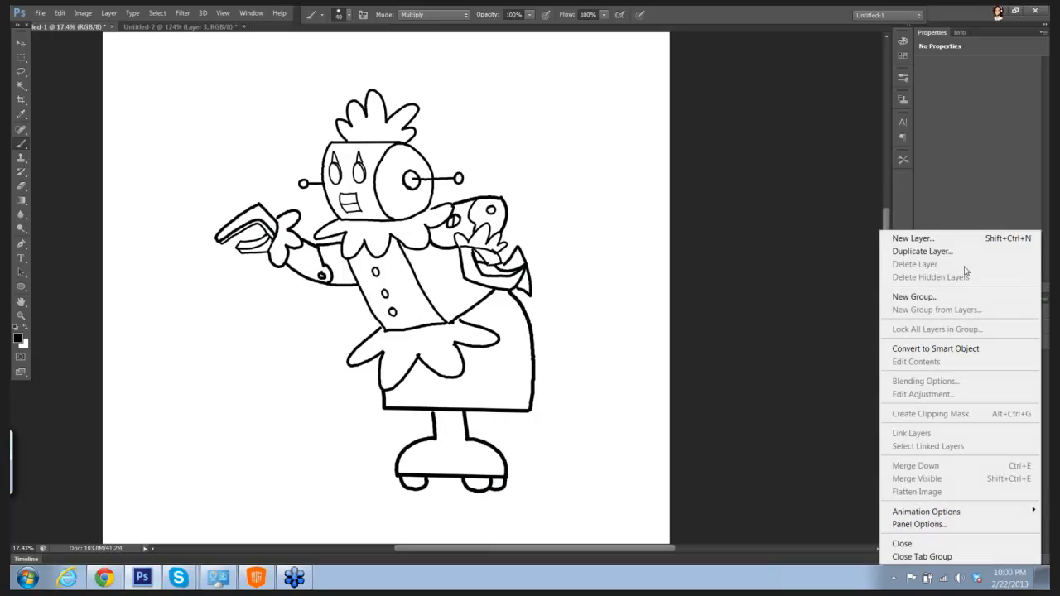
pyautogui.click(922, 251)
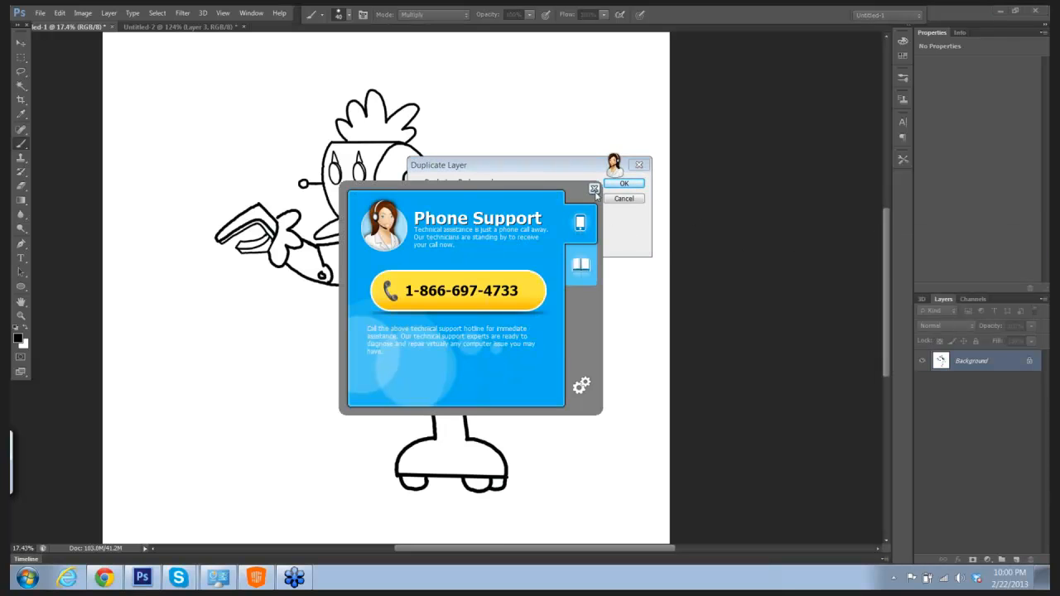
pyautogui.click(594, 189)
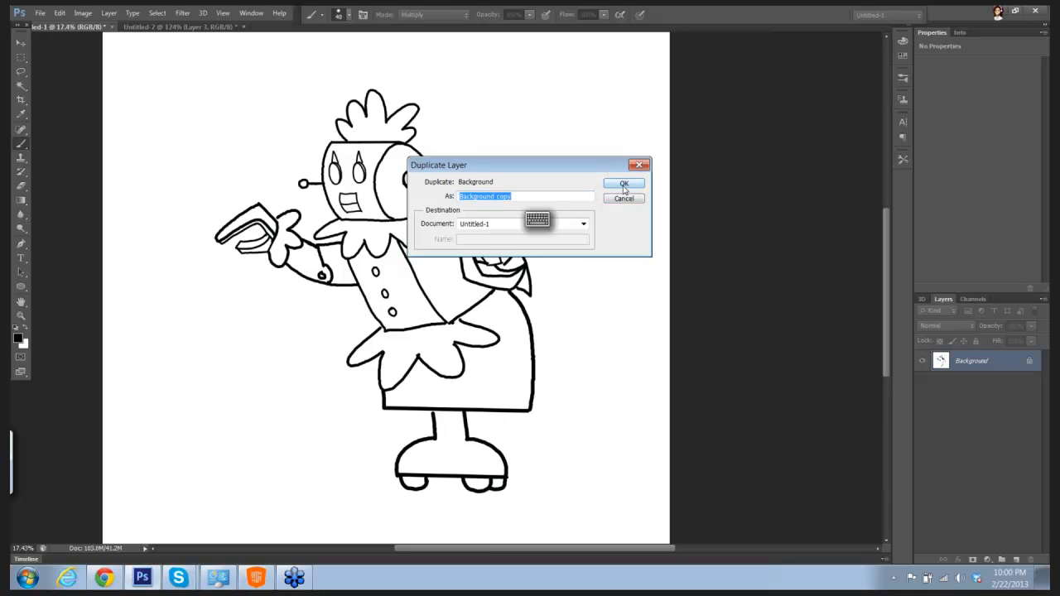
pyautogui.click(623, 184)
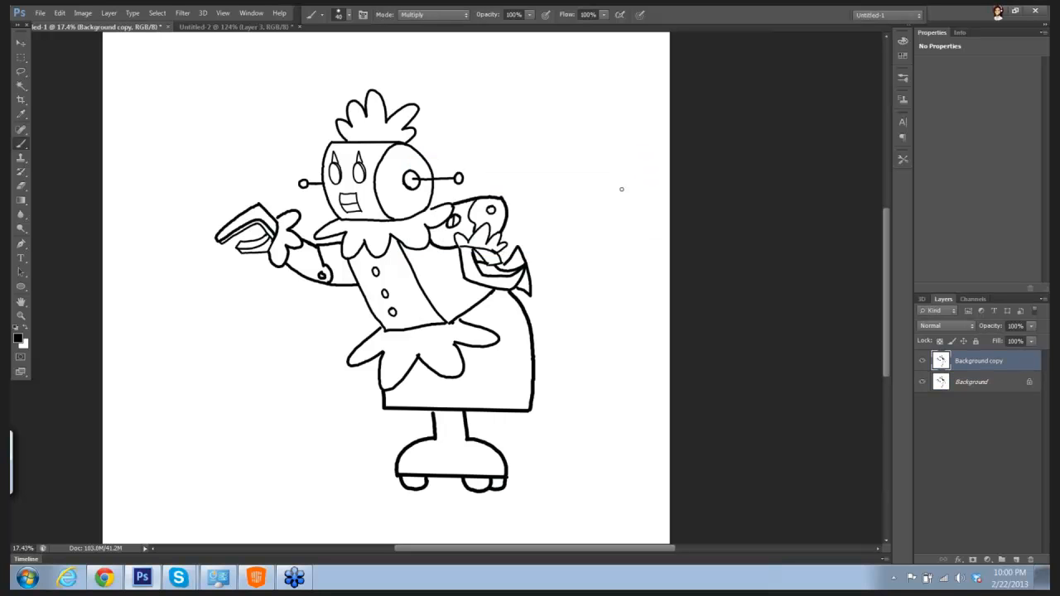
pyautogui.click(1043, 299)
pyautogui.click(923, 252)
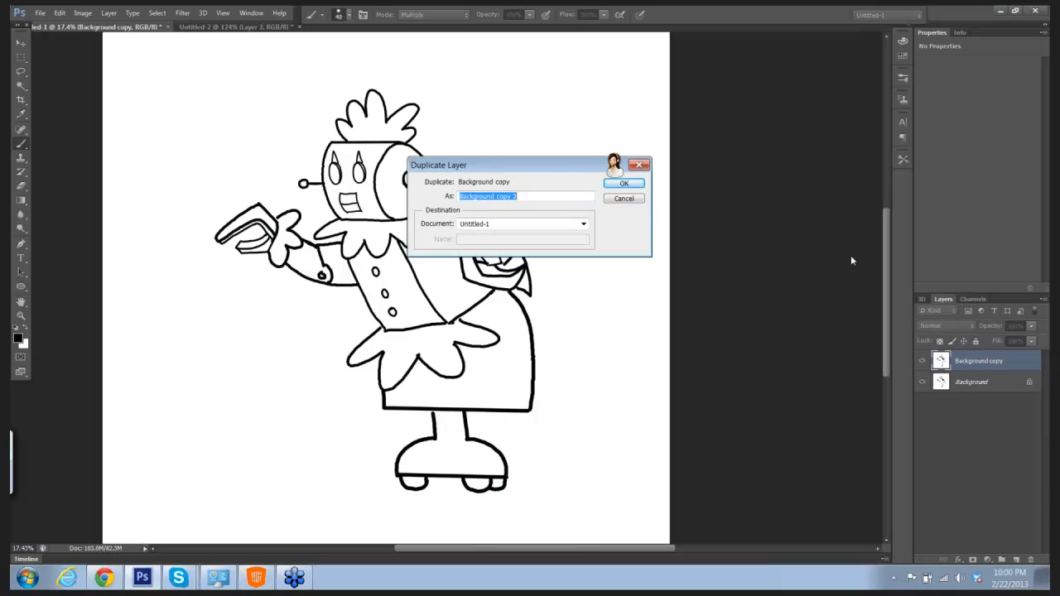
pyautogui.click(628, 186)
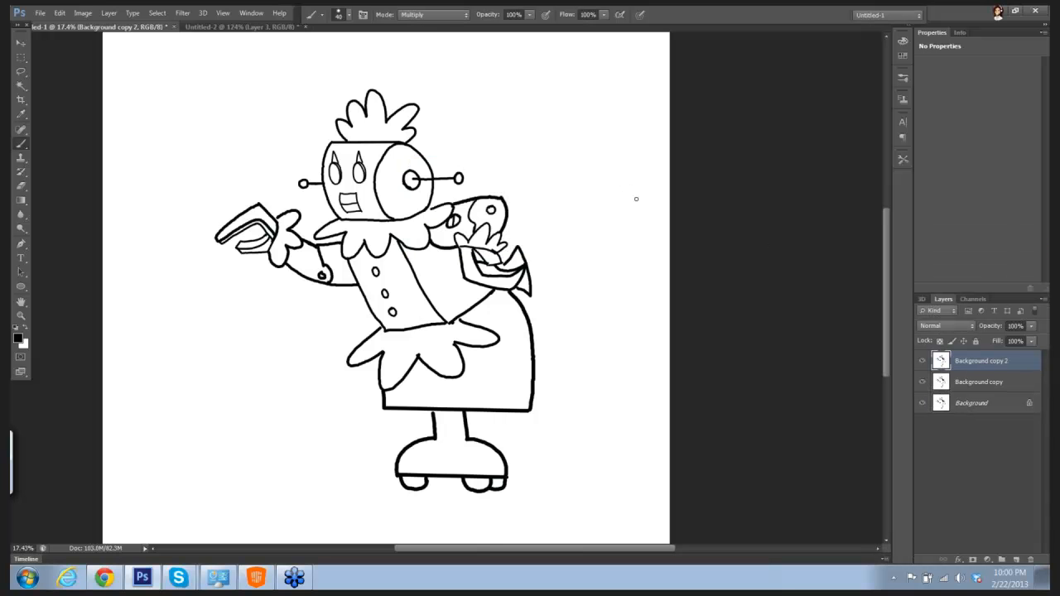
# Step: Set Background copy 2 to Multiply blending and add a new blank layer directly above Background copy
pyautogui.click(941, 327)
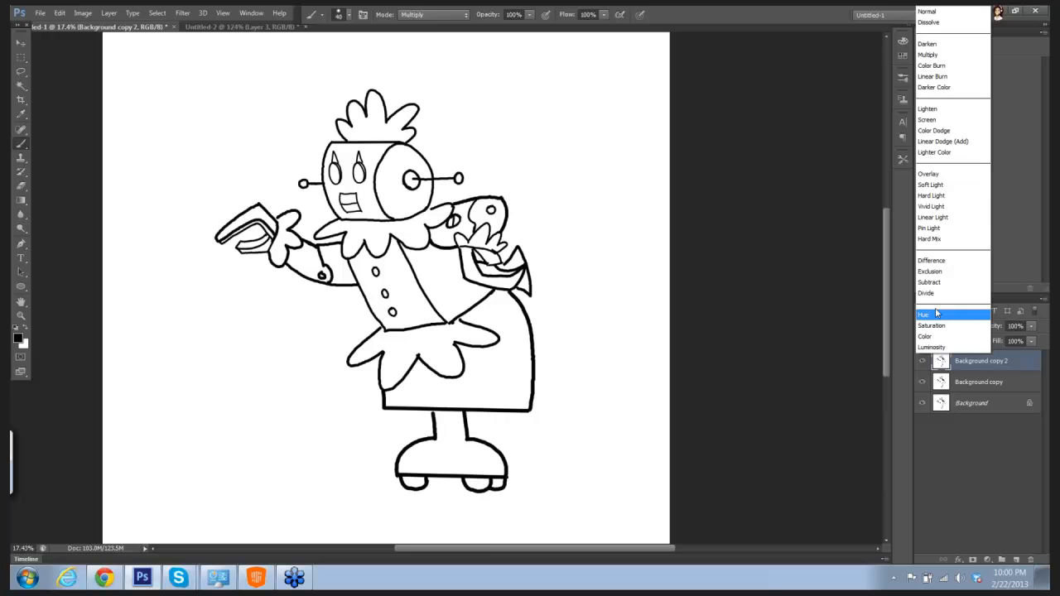
pyautogui.click(924, 56)
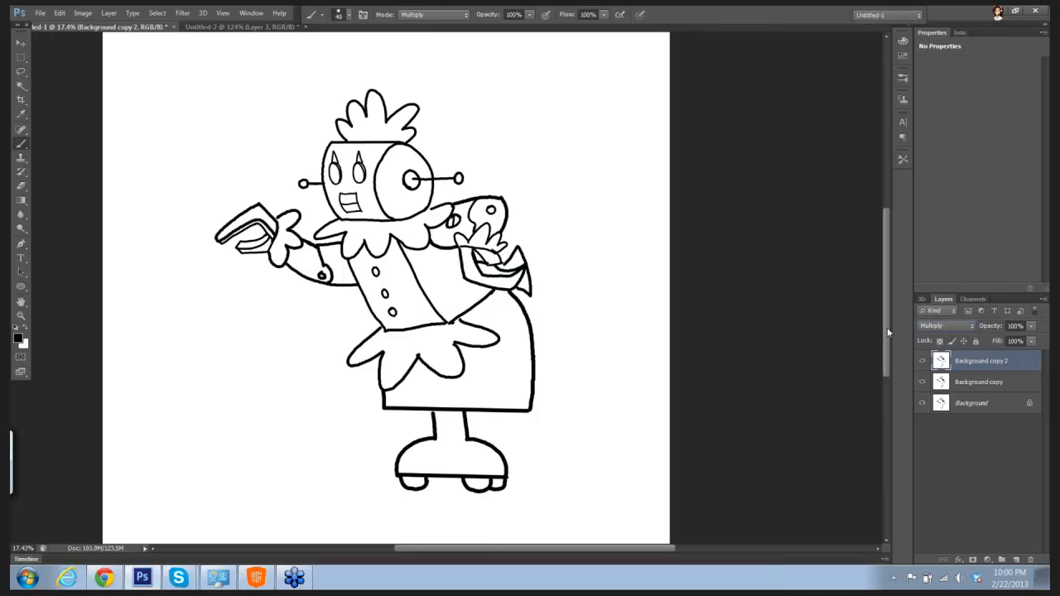
pyautogui.click(985, 385)
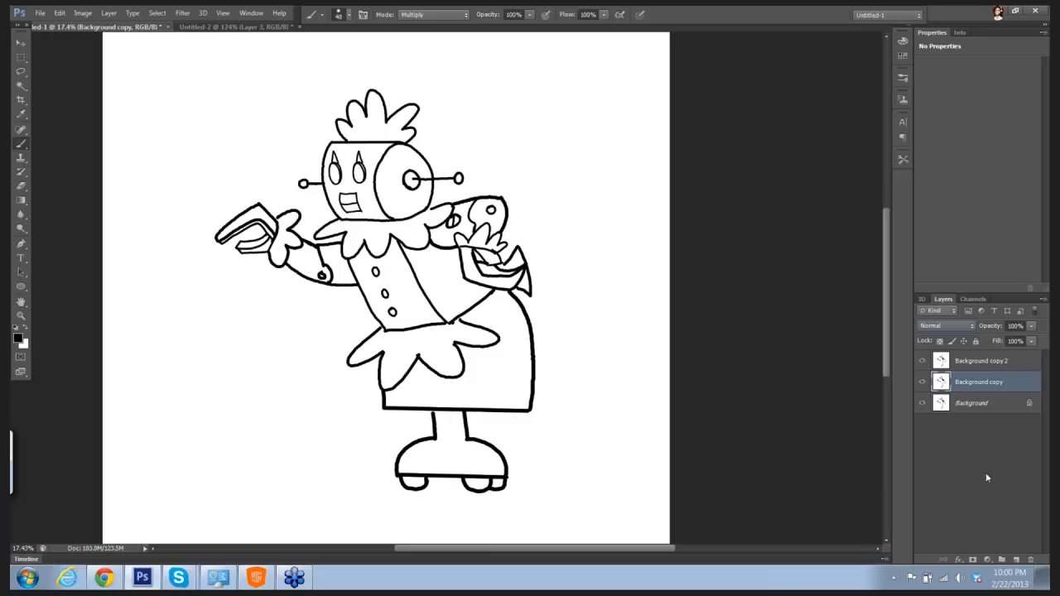
pyautogui.click(1016, 561)
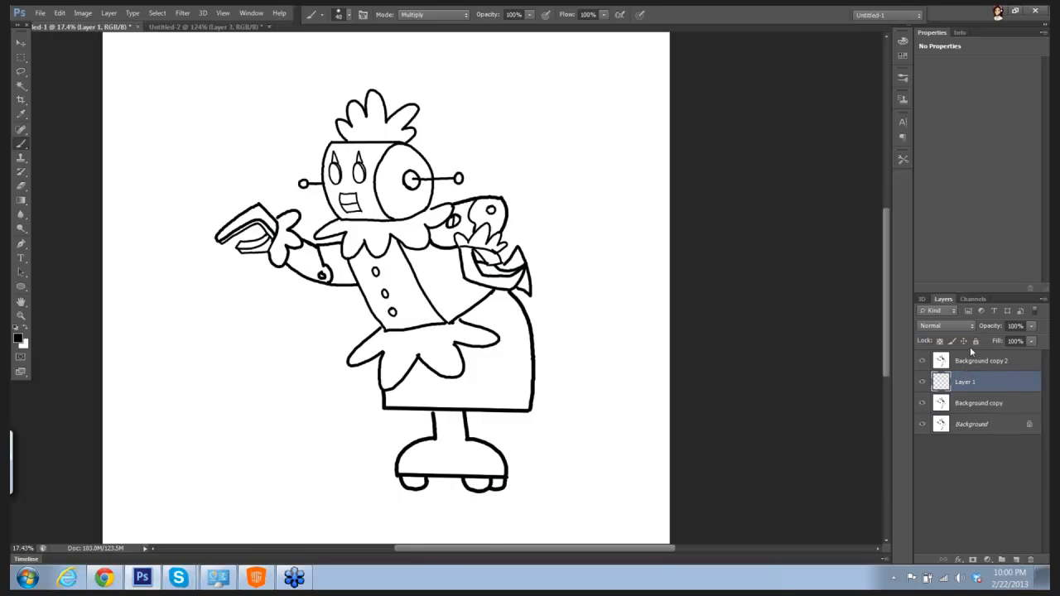
pyautogui.moveTo(972, 378); pyautogui.dragTo(940, 399)
# Step: Set the foreground color to pale cyan #cce5e9
pyautogui.click(17, 338)
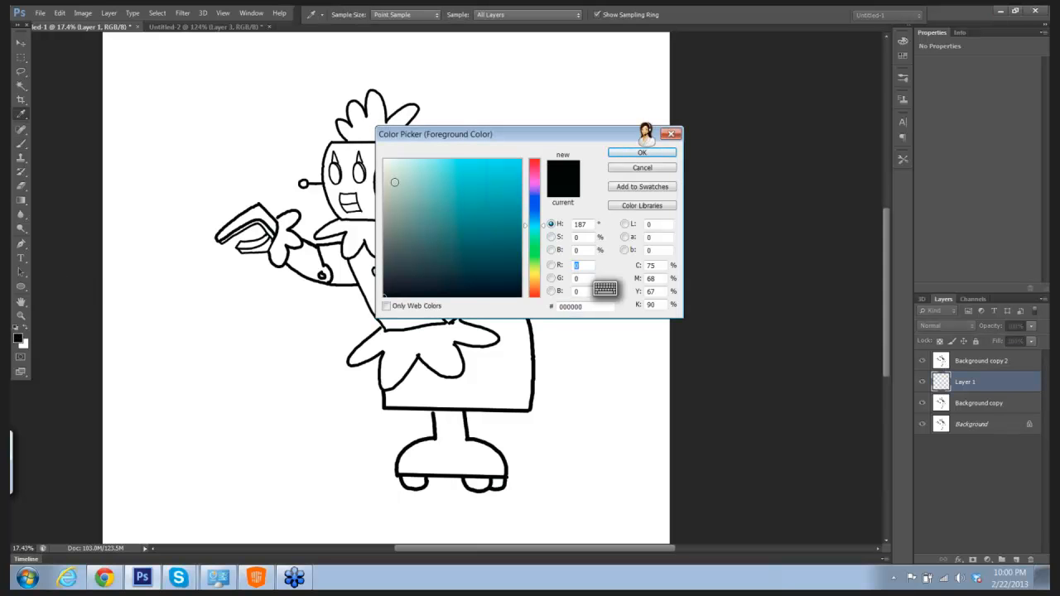
pyautogui.click(398, 169)
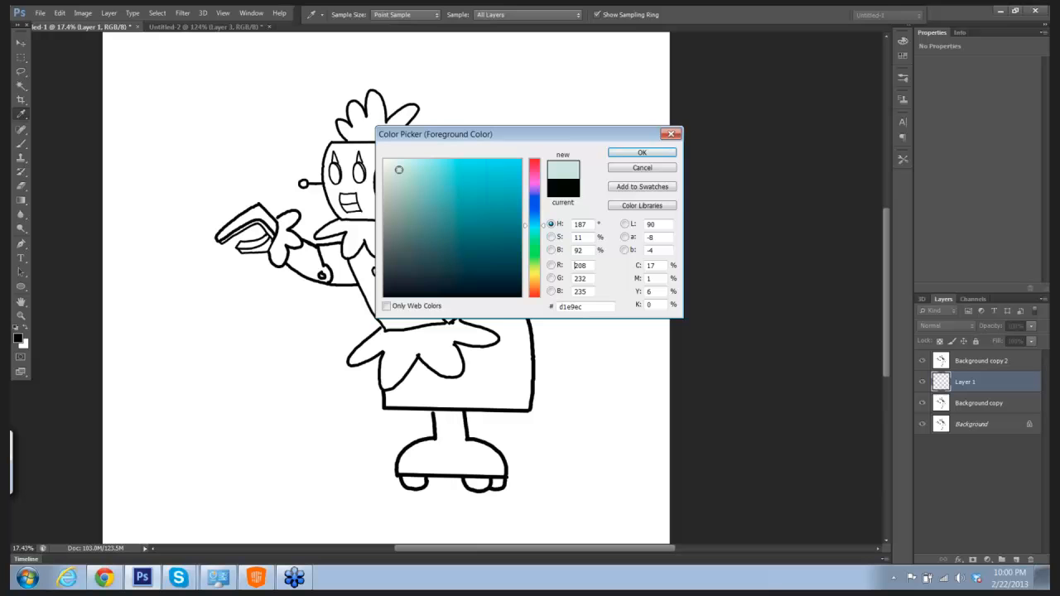
pyautogui.click(634, 154)
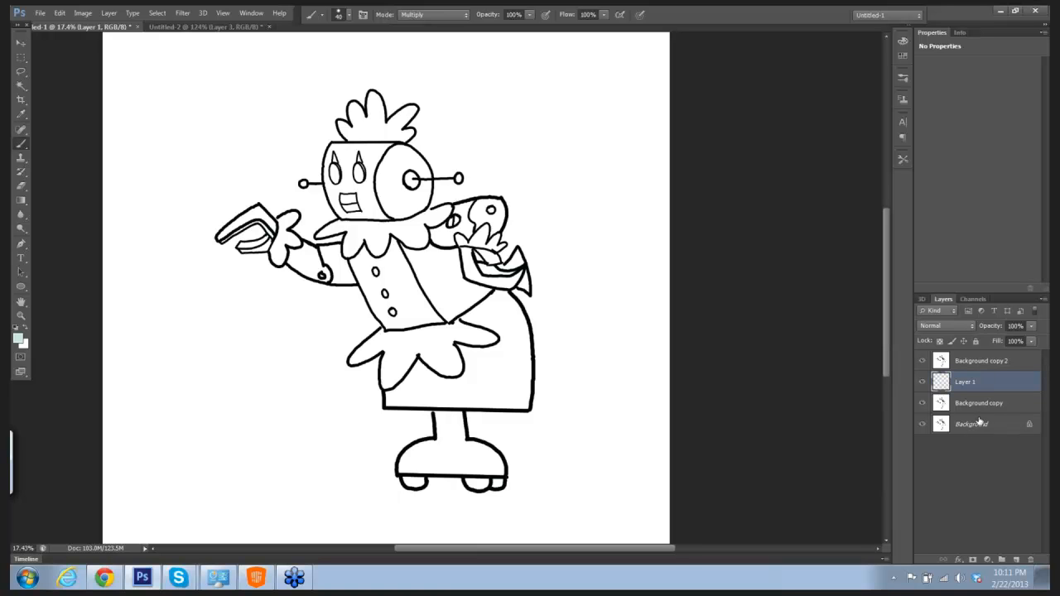
# Step: Rename the blank layer between the two Background copies as base
pyautogui.click(944, 326)
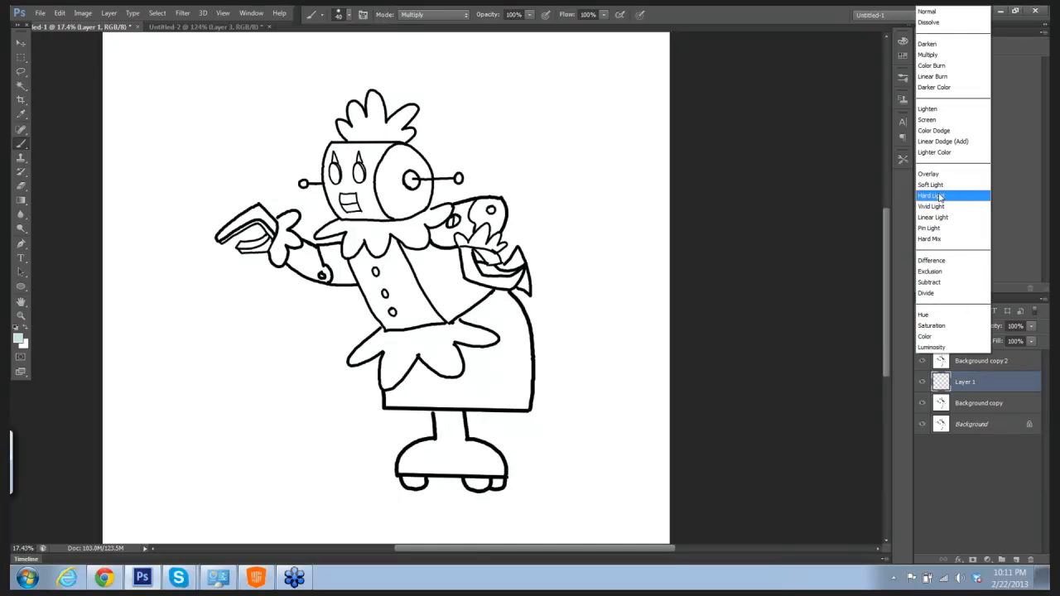
pyautogui.click(787, 178)
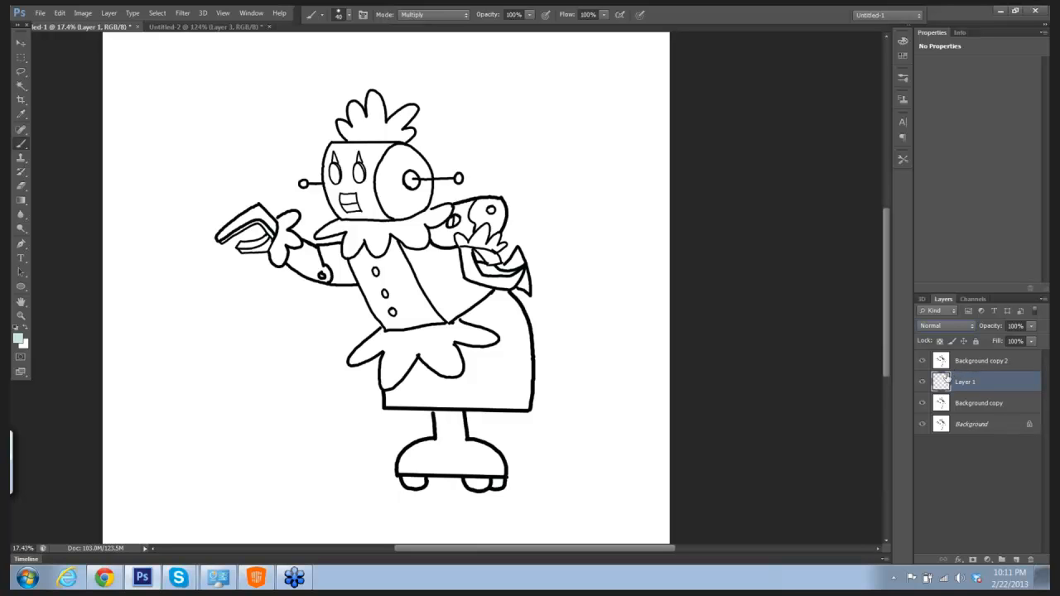
pyautogui.doubleClick(966, 383)
pyautogui.write('base')
pyautogui.press('Return')
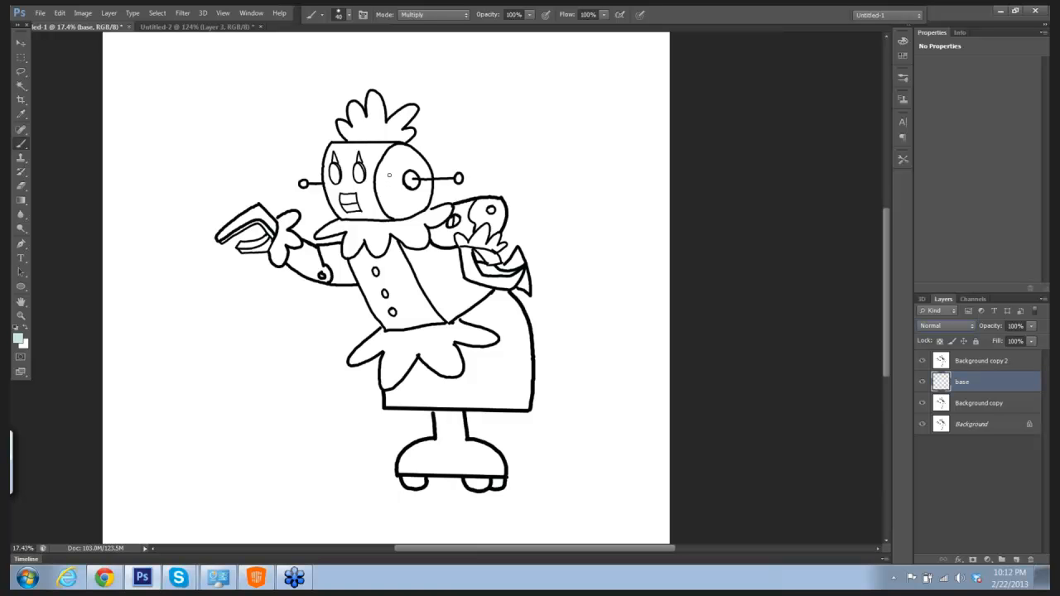
pyautogui.moveTo(388, 166)
pyautogui.mouseDown()
pyautogui.moveTo(393, 178)
pyautogui.moveTo(380, 178)
pyautogui.moveTo(374, 157)
pyautogui.moveTo(394, 154)
pyautogui.mouseUp()
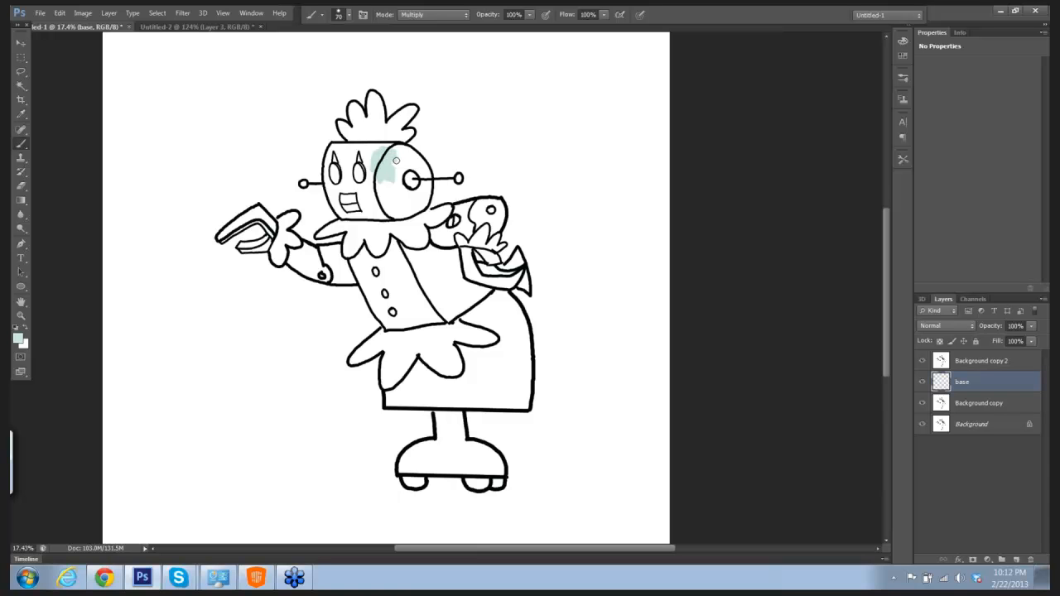
pyautogui.press(']')
pyautogui.moveTo(396, 160)
pyautogui.mouseDown()
pyautogui.moveTo(396, 202)
pyautogui.moveTo(393, 182)
pyautogui.mouseUp()
pyautogui.hotkey('ctrl', 'z')
pyautogui.click(59, 14)
pyautogui.click(73, 53)
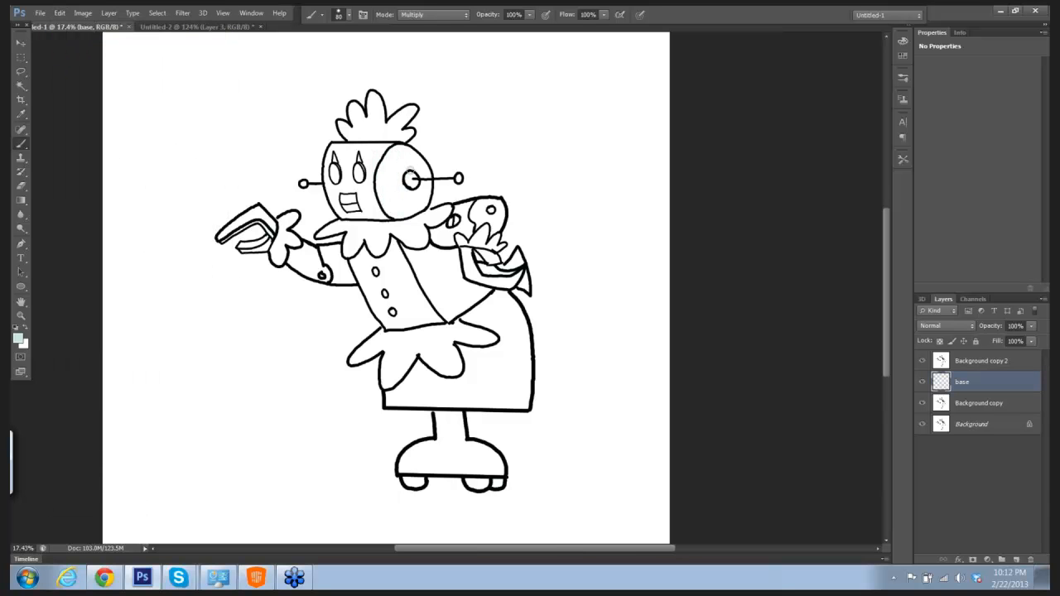
# Step: Paint the robot's head pale cyan on the base layer with an enlarged brush, undoing the last stroke that spills past the outline
pyautogui.press(']')
pyautogui.press(']')
pyautogui.press(']')
pyautogui.press(']')
pyautogui.moveTo(399, 162)
pyautogui.mouseDown()
pyautogui.moveTo(398, 193)
pyautogui.moveTo(416, 197)
pyautogui.moveTo(406, 158)
pyautogui.moveTo(406, 183)
pyautogui.moveTo(391, 199)
pyautogui.moveTo(411, 201)
pyautogui.moveTo(402, 204)
pyautogui.moveTo(410, 163)
pyautogui.moveTo(387, 156)
pyautogui.moveTo(388, 194)
pyautogui.moveTo(373, 154)
pyautogui.moveTo(380, 197)
pyautogui.moveTo(339, 198)
pyautogui.moveTo(365, 209)
pyautogui.moveTo(349, 199)
pyautogui.moveTo(353, 172)
pyautogui.moveTo(340, 171)
pyautogui.moveTo(344, 156)
pyautogui.moveTo(365, 189)
pyautogui.moveTo(371, 148)
pyautogui.moveTo(344, 147)
pyautogui.moveTo(381, 146)
pyautogui.moveTo(333, 145)
pyautogui.moveTo(341, 214)
pyautogui.moveTo(371, 205)
pyautogui.moveTo(368, 154)
pyautogui.moveTo(351, 172)
pyautogui.moveTo(353, 193)
pyautogui.moveTo(367, 199)
pyautogui.moveTo(413, 145)
pyautogui.moveTo(428, 162)
pyautogui.moveTo(429, 189)
pyautogui.mouseUp()
pyautogui.press(']')
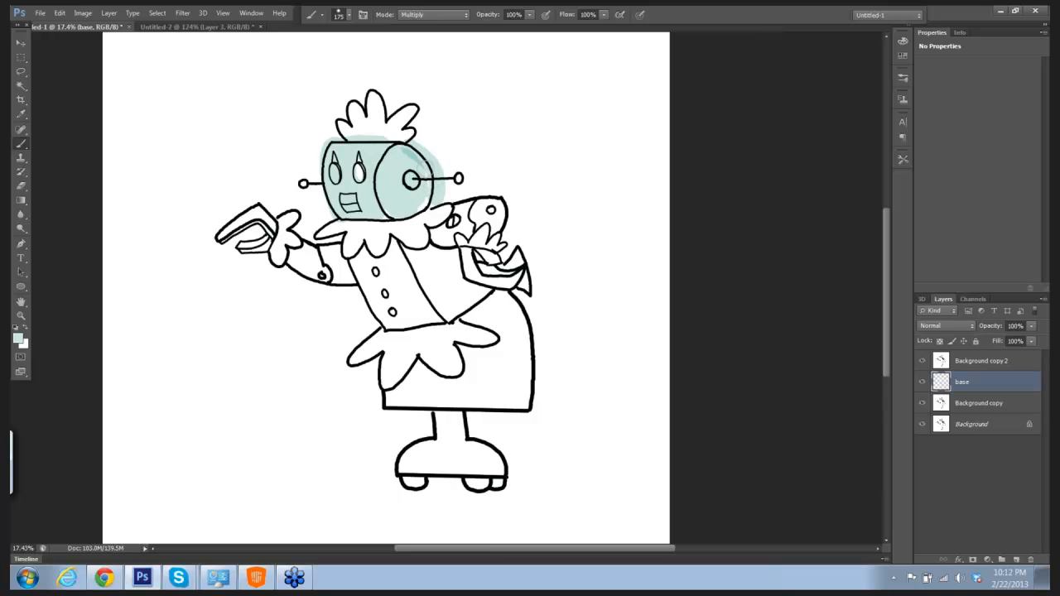
pyautogui.hotkey('ctrl', 'z')
# Step: Erase the pale cyan spilling outside the head's outline and clear it from the eyes and the lashes, using a smaller eraser there
pyautogui.press('e')
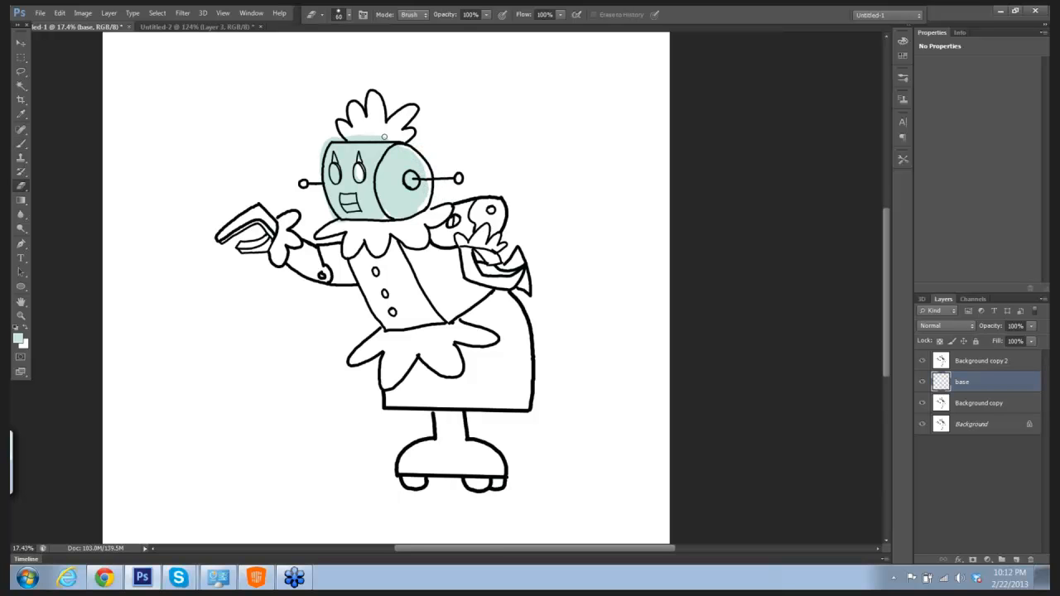
pyautogui.moveTo(387, 139)
pyautogui.mouseDown()
pyautogui.moveTo(329, 138)
pyautogui.moveTo(329, 201)
pyautogui.mouseUp()
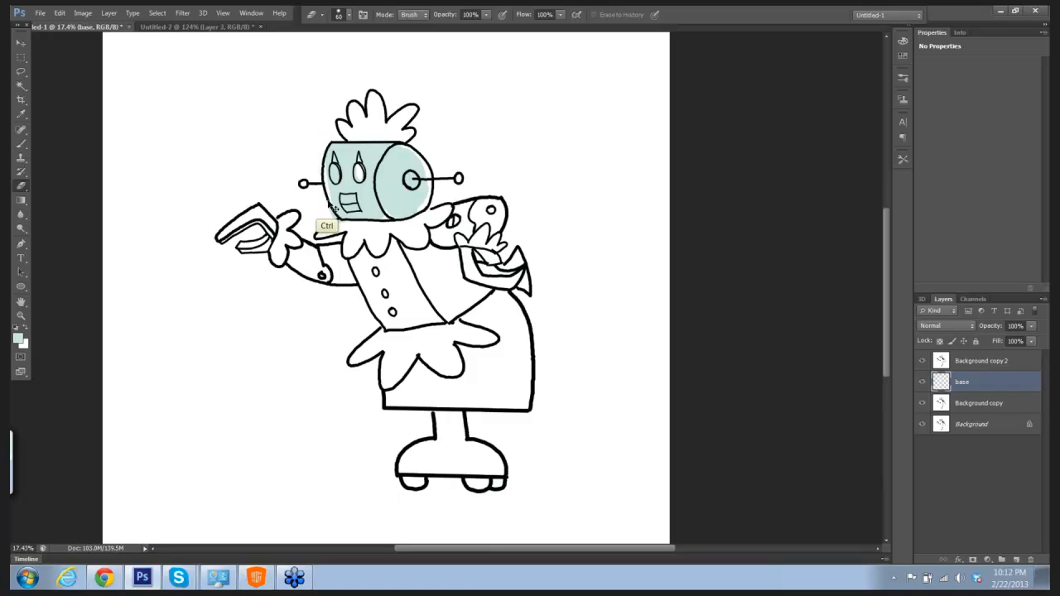
pyautogui.hotkey('ctrl', 'z')
pyautogui.moveTo(324, 140)
pyautogui.mouseDown()
pyautogui.moveTo(319, 167)
pyautogui.moveTo(335, 172)
pyautogui.mouseUp()
pyautogui.scroll(3, 365, 137)
pyautogui.moveTo(307, 197)
pyautogui.mouseDown()
pyautogui.moveTo(307, 224)
pyautogui.moveTo(348, 195)
pyautogui.moveTo(353, 218)
pyautogui.mouseUp()
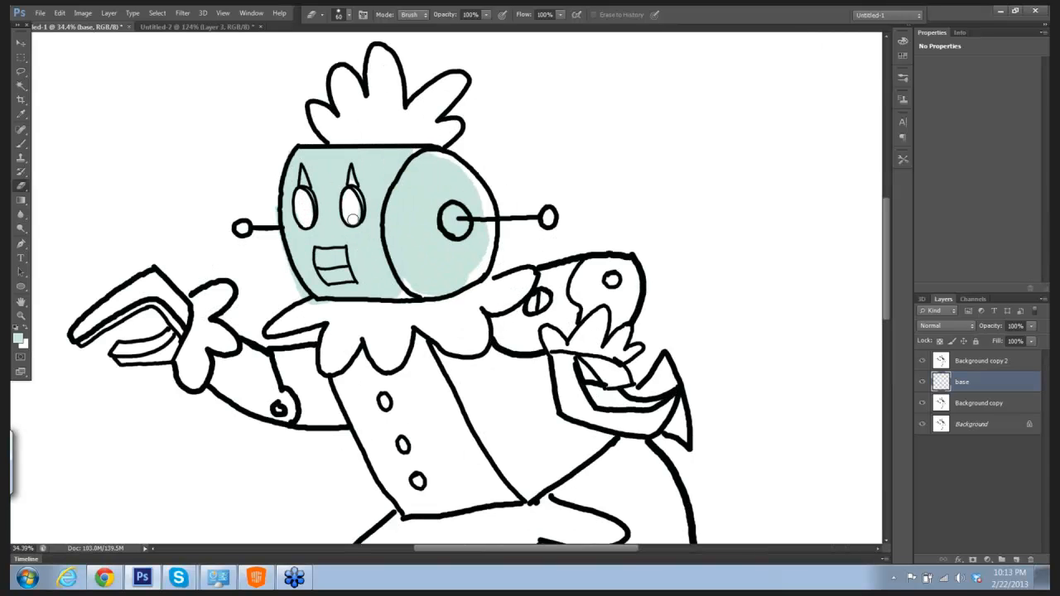
pyautogui.press('[')
pyautogui.press('[')
pyautogui.press('[')
pyautogui.press('[')
pyautogui.moveTo(306, 182); pyautogui.dragTo(306, 175)
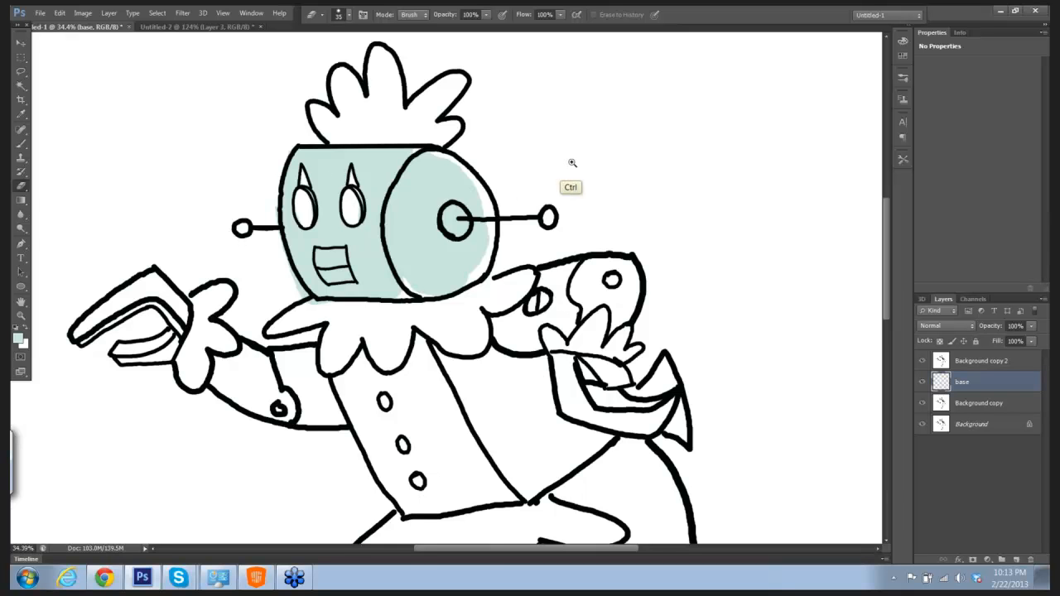
# Step: Paint the torso front, the outstretched arm and its claw hand pale cyan on the base layer
pyautogui.moveTo(573, 165)
pyautogui.mouseDown()
pyautogui.moveTo(541, 163)
pyautogui.moveTo(554, 149)
pyautogui.mouseUp()
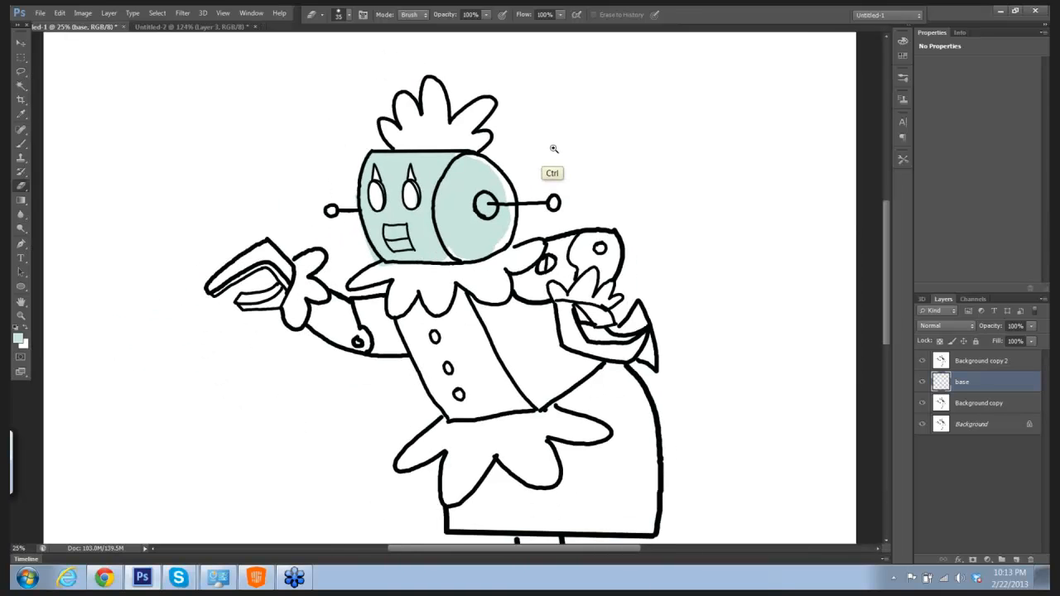
pyautogui.press('b')
pyautogui.moveTo(527, 295)
pyautogui.mouseDown()
pyautogui.moveTo(486, 295)
pyautogui.moveTo(484, 279)
pyautogui.moveTo(480, 309)
pyautogui.moveTo(456, 318)
pyautogui.moveTo(446, 293)
pyautogui.moveTo(458, 324)
pyautogui.moveTo(469, 317)
pyautogui.moveTo(491, 354)
pyautogui.moveTo(464, 325)
pyautogui.moveTo(482, 350)
pyautogui.moveTo(505, 343)
pyautogui.moveTo(504, 354)
pyautogui.moveTo(474, 358)
pyautogui.moveTo(507, 357)
pyautogui.moveTo(482, 297)
pyautogui.moveTo(450, 304)
pyautogui.moveTo(499, 351)
pyautogui.moveTo(516, 314)
pyautogui.moveTo(495, 283)
pyautogui.mouseUp()
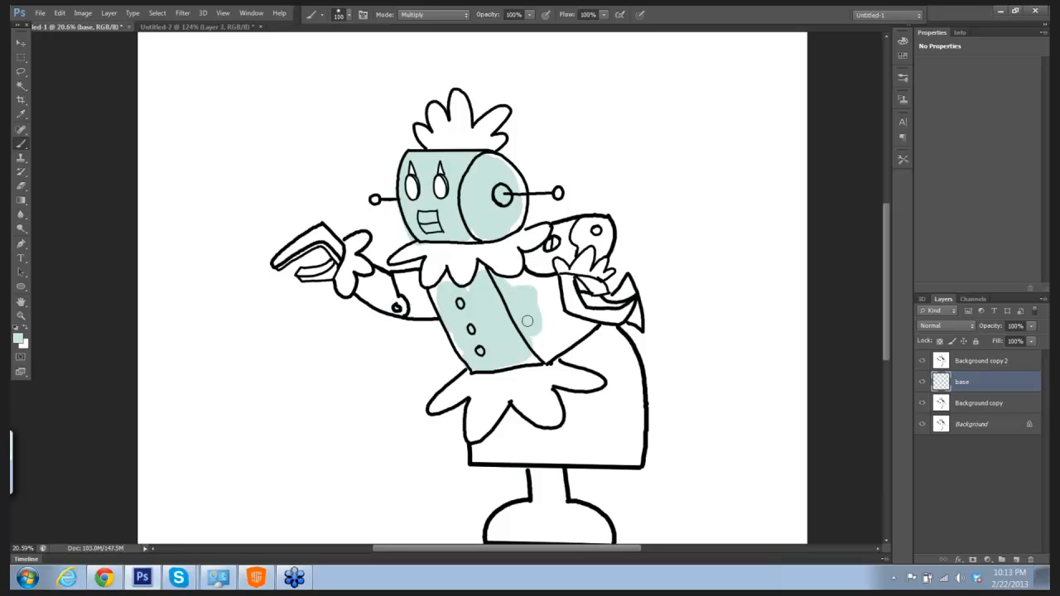
pyautogui.press('[')
pyautogui.press('[')
pyautogui.press('[')
pyautogui.press('[')
pyautogui.moveTo(530, 286)
pyautogui.mouseDown()
pyautogui.moveTo(482, 272)
pyautogui.moveTo(471, 288)
pyautogui.moveTo(424, 296)
pyautogui.moveTo(418, 280)
pyautogui.moveTo(396, 283)
pyautogui.moveTo(414, 304)
pyautogui.moveTo(420, 291)
pyautogui.moveTo(413, 310)
pyautogui.moveTo(379, 278)
pyautogui.moveTo(390, 286)
pyautogui.moveTo(376, 296)
pyautogui.moveTo(362, 283)
pyautogui.moveTo(420, 299)
pyautogui.mouseUp()
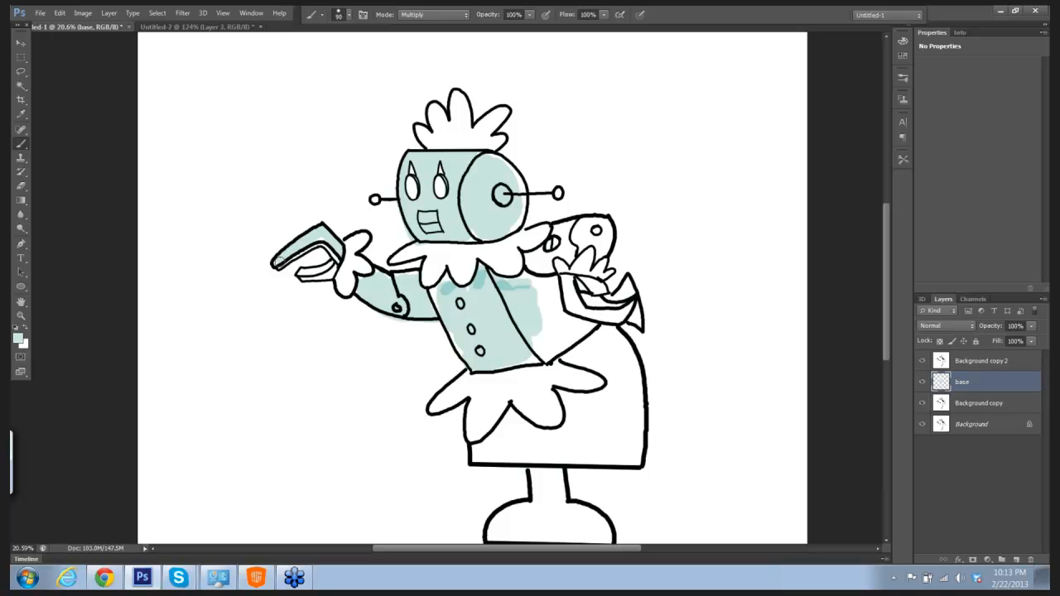
pyautogui.moveTo(303, 275); pyautogui.dragTo(334, 268)
# Step: Paint the rear arm and its hand, the torso's side panel, the leg and the foot pale cyan
pyautogui.moveTo(532, 257)
pyautogui.mouseDown()
pyautogui.moveTo(548, 264)
pyautogui.moveTo(540, 267)
pyautogui.moveTo(567, 250)
pyautogui.moveTo(560, 231)
pyautogui.moveTo(587, 239)
pyautogui.moveTo(582, 227)
pyautogui.moveTo(601, 255)
pyautogui.mouseUp()
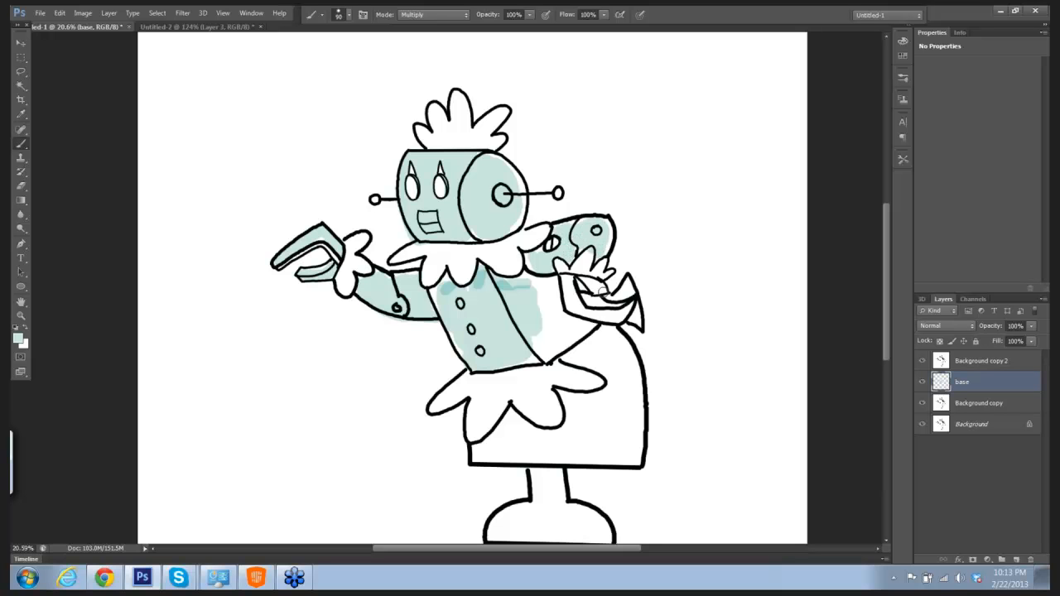
pyautogui.moveTo(603, 291)
pyautogui.mouseDown()
pyautogui.moveTo(587, 282)
pyautogui.moveTo(597, 288)
pyautogui.mouseUp()
pyautogui.moveTo(579, 303)
pyautogui.mouseDown()
pyautogui.moveTo(622, 314)
pyautogui.moveTo(554, 293)
pyautogui.moveTo(543, 323)
pyautogui.moveTo(547, 289)
pyautogui.moveTo(537, 324)
pyautogui.moveTo(556, 342)
pyautogui.moveTo(573, 330)
pyautogui.moveTo(573, 342)
pyautogui.moveTo(562, 338)
pyautogui.moveTo(566, 313)
pyautogui.moveTo(547, 320)
pyautogui.moveTo(523, 273)
pyautogui.moveTo(550, 353)
pyautogui.moveTo(485, 362)
pyautogui.mouseUp()
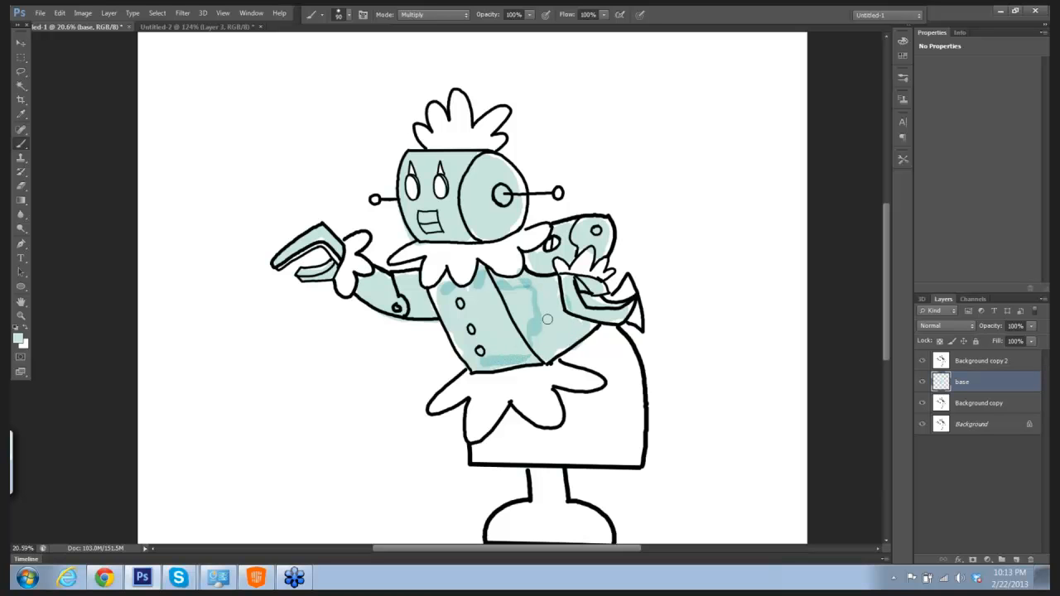
pyautogui.moveTo(566, 287); pyautogui.dragTo(549, 219)
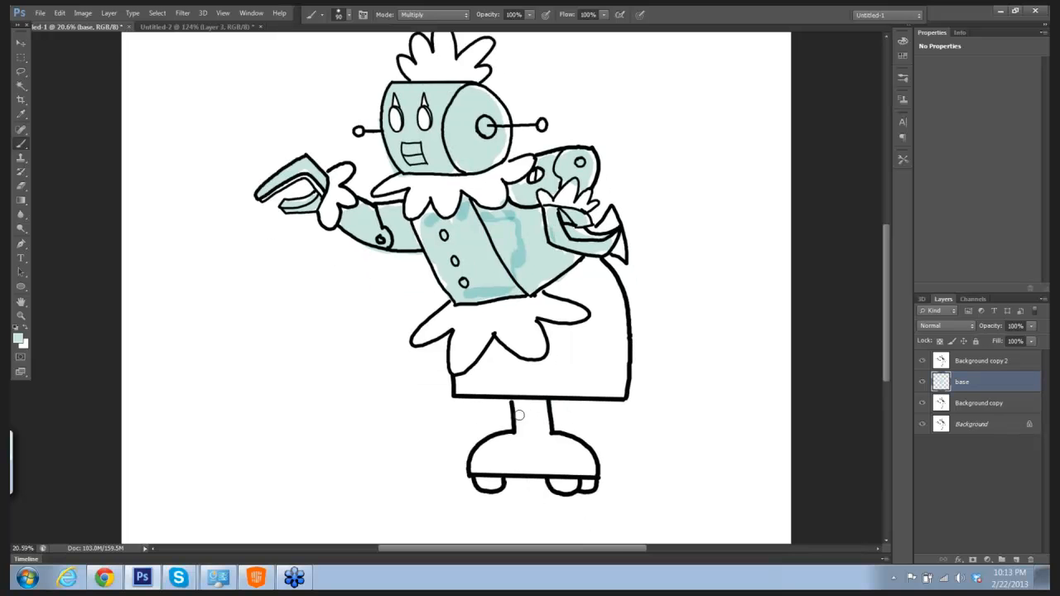
pyautogui.moveTo(520, 410)
pyautogui.mouseDown()
pyautogui.moveTo(530, 433)
pyautogui.moveTo(540, 418)
pyautogui.moveTo(536, 429)
pyautogui.moveTo(520, 406)
pyautogui.moveTo(538, 412)
pyautogui.moveTo(480, 460)
pyautogui.moveTo(519, 455)
pyautogui.moveTo(527, 441)
pyautogui.moveTo(537, 471)
pyautogui.moveTo(572, 446)
pyautogui.moveTo(585, 467)
pyautogui.moveTo(489, 471)
pyautogui.mouseUp()
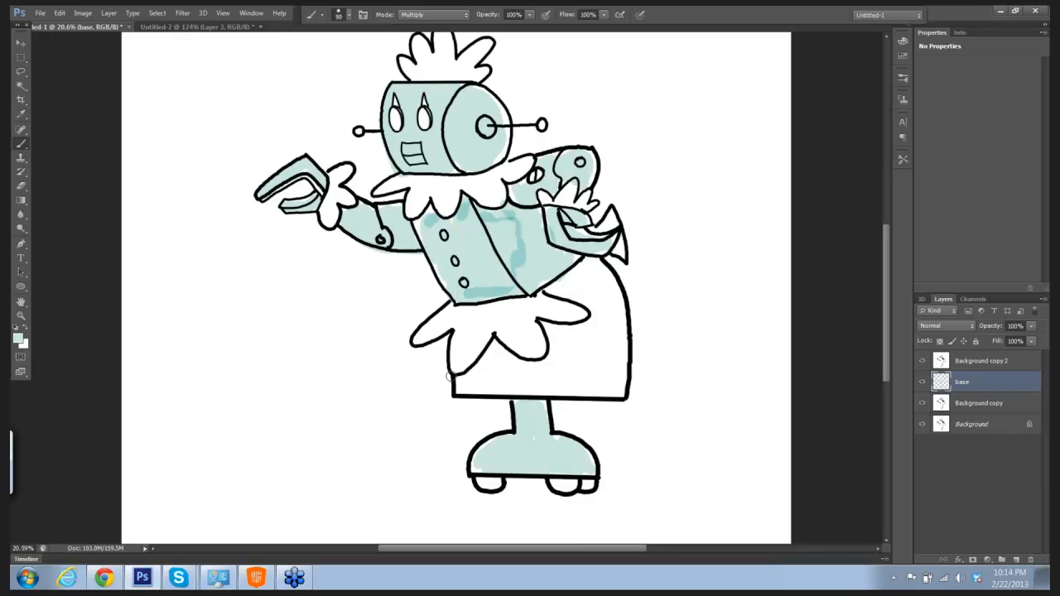
pyautogui.moveTo(430, 220); pyautogui.dragTo(425, 225)
# Step: Set the foreground color to gray #a0aaab and paint test strokes on the empty canvas beside the robot, undoing the one on the head
pyautogui.click(20, 338)
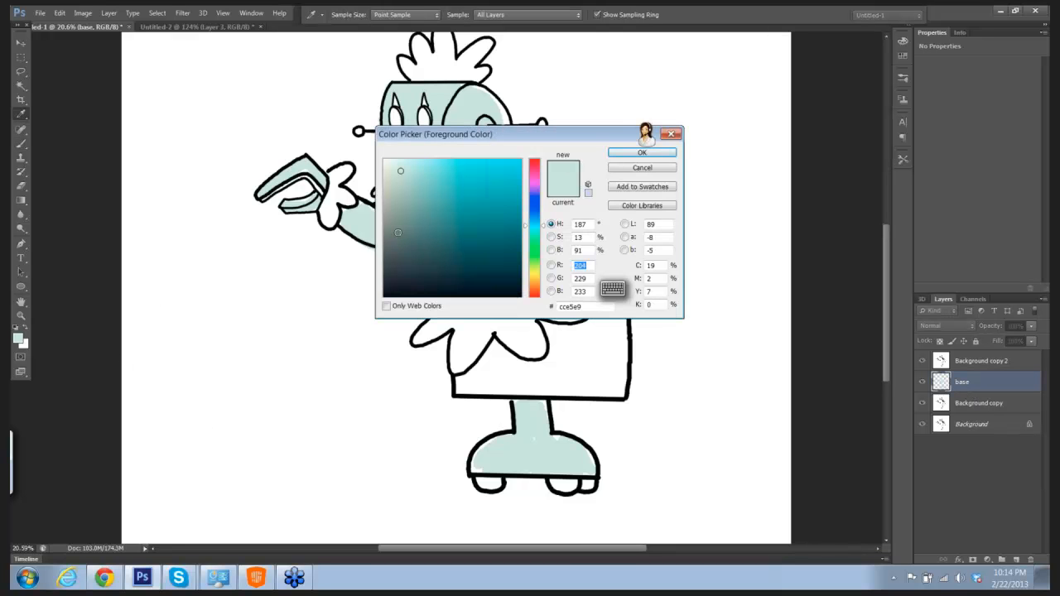
pyautogui.moveTo(392, 206); pyautogui.dragTo(392, 204)
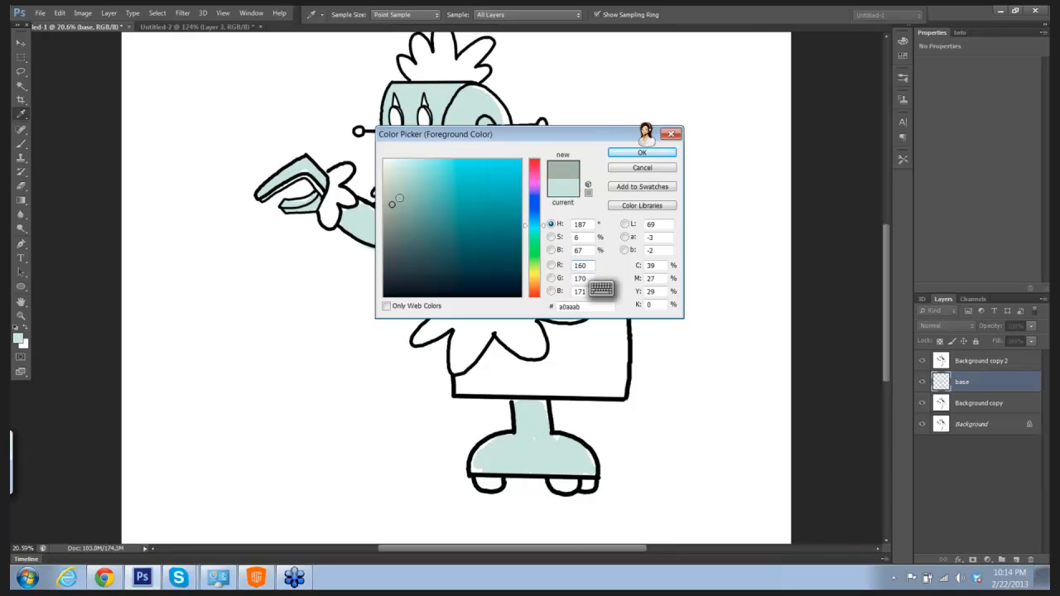
pyautogui.click(642, 153)
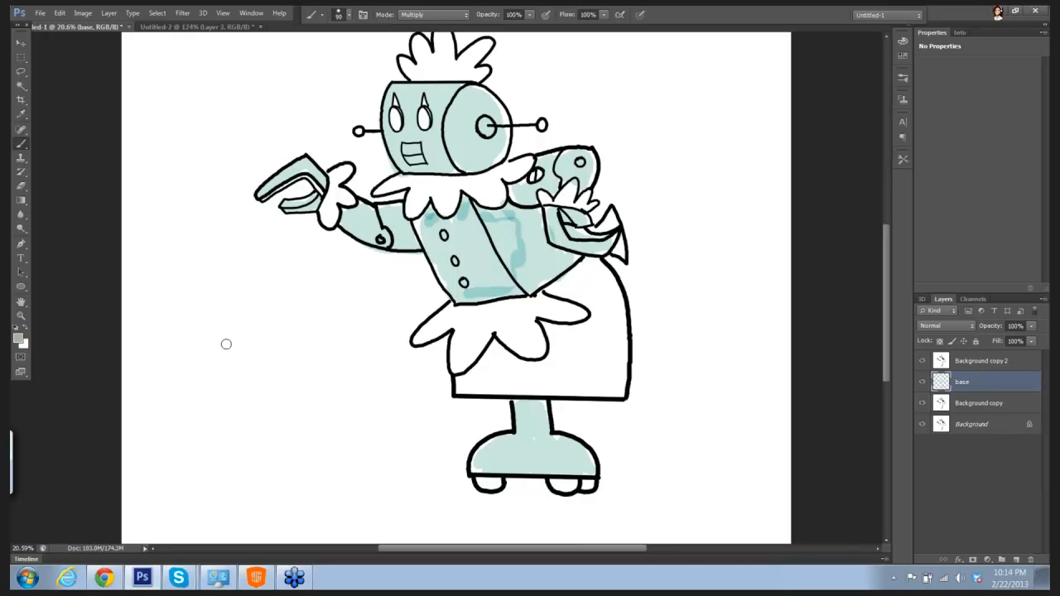
pyautogui.moveTo(227, 344); pyautogui.dragTo(326, 450)
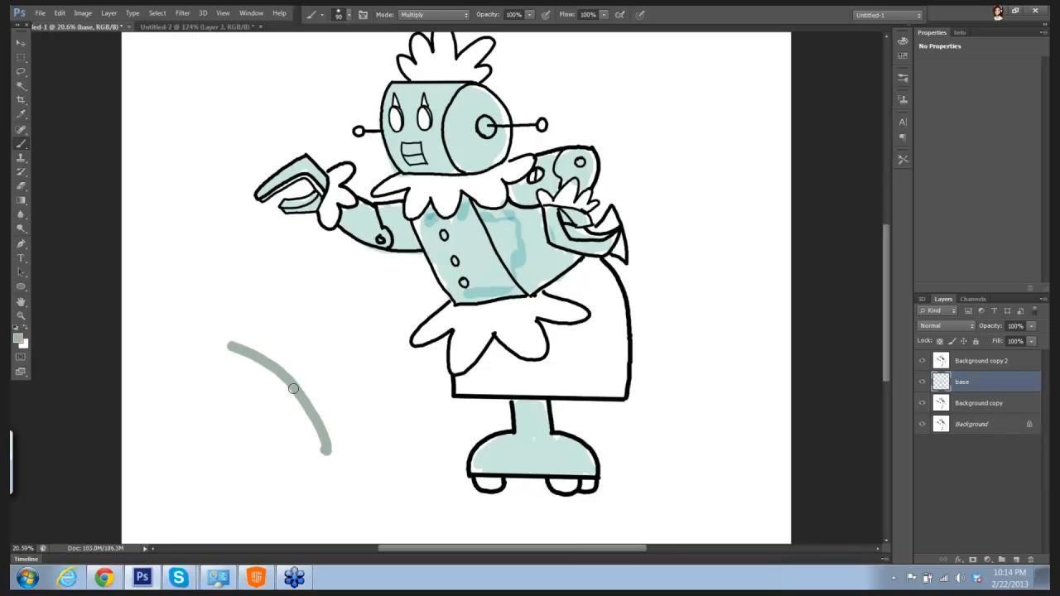
pyautogui.moveTo(295, 388); pyautogui.dragTo(337, 349)
pyautogui.moveTo(336, 82)
pyautogui.mouseDown()
pyautogui.moveTo(336, 117)
pyautogui.moveTo(354, 102)
pyautogui.mouseUp()
pyautogui.moveTo(469, 91)
pyautogui.mouseDown()
pyautogui.moveTo(462, 137)
pyautogui.moveTo(464, 109)
pyautogui.moveTo(467, 128)
pyautogui.moveTo(462, 101)
pyautogui.moveTo(453, 131)
pyautogui.moveTo(465, 100)
pyautogui.moveTo(472, 117)
pyautogui.moveTo(462, 111)
pyautogui.moveTo(466, 153)
pyautogui.mouseUp()
pyautogui.hotkey('ctrl', 'z')
# Step: Set the foreground color to lighter gray #bcc3c4 and shade the round side of the head and the torso's side panel
pyautogui.click(20, 338)
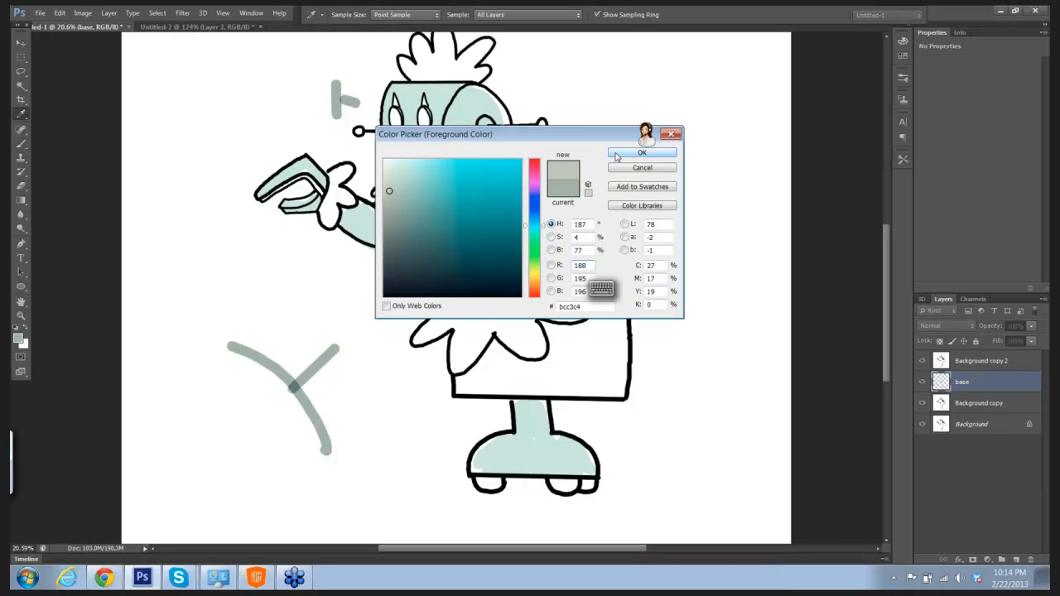
pyautogui.click(623, 153)
pyautogui.moveTo(474, 111)
pyautogui.mouseDown()
pyautogui.moveTo(456, 139)
pyautogui.moveTo(451, 124)
pyautogui.moveTo(460, 149)
pyautogui.moveTo(462, 124)
pyautogui.moveTo(476, 147)
pyautogui.moveTo(483, 125)
pyautogui.moveTo(491, 162)
pyautogui.moveTo(479, 160)
pyautogui.moveTo(486, 151)
pyautogui.moveTo(464, 167)
pyautogui.moveTo(492, 163)
pyautogui.moveTo(501, 120)
pyautogui.moveTo(478, 97)
pyautogui.moveTo(451, 125)
pyautogui.moveTo(461, 96)
pyautogui.moveTo(455, 108)
pyautogui.moveTo(471, 94)
pyautogui.moveTo(495, 103)
pyautogui.moveTo(503, 148)
pyautogui.mouseUp()
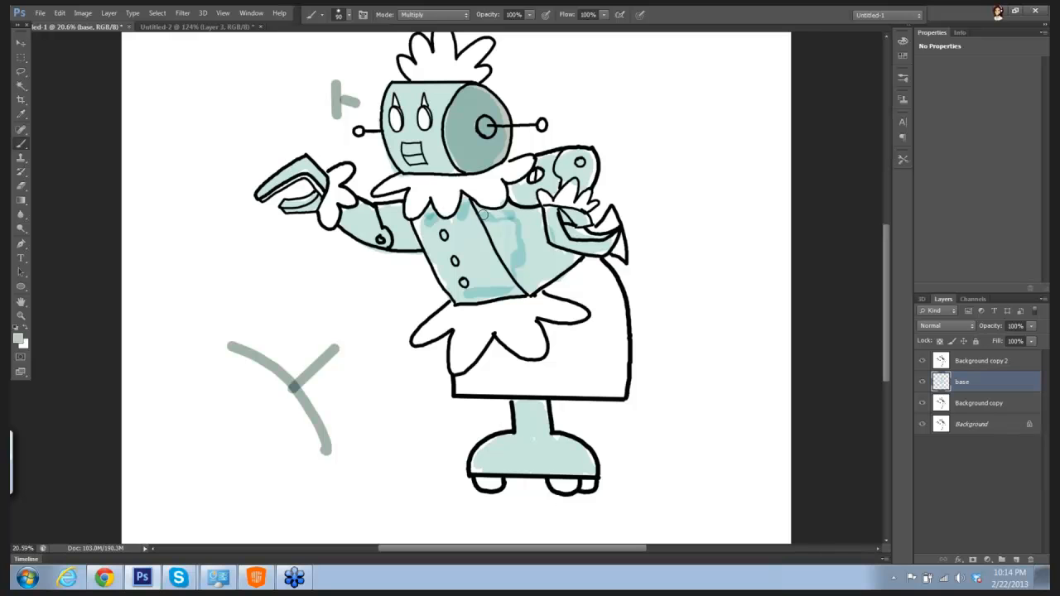
pyautogui.moveTo(483, 212)
pyautogui.mouseDown()
pyautogui.moveTo(495, 217)
pyautogui.moveTo(519, 279)
pyautogui.moveTo(513, 215)
pyautogui.moveTo(525, 236)
pyautogui.moveTo(532, 214)
pyautogui.moveTo(542, 246)
pyautogui.moveTo(533, 241)
pyautogui.moveTo(528, 285)
pyautogui.moveTo(547, 275)
pyautogui.moveTo(535, 226)
pyautogui.moveTo(556, 260)
pyautogui.moveTo(570, 260)
pyautogui.moveTo(540, 282)
pyautogui.mouseUp()
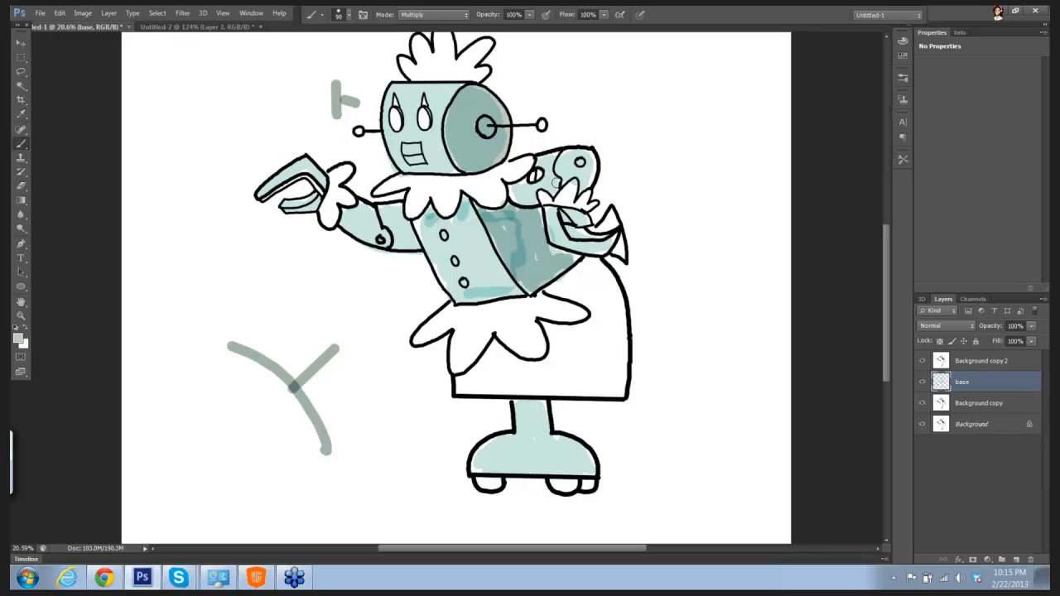
# Step: Shade the undersides of the arms, the far edge of the leg and foot, and the claw hand with the same gray
pyautogui.moveTo(511, 196)
pyautogui.mouseDown()
pyautogui.moveTo(554, 190)
pyautogui.moveTo(568, 231)
pyautogui.mouseUp()
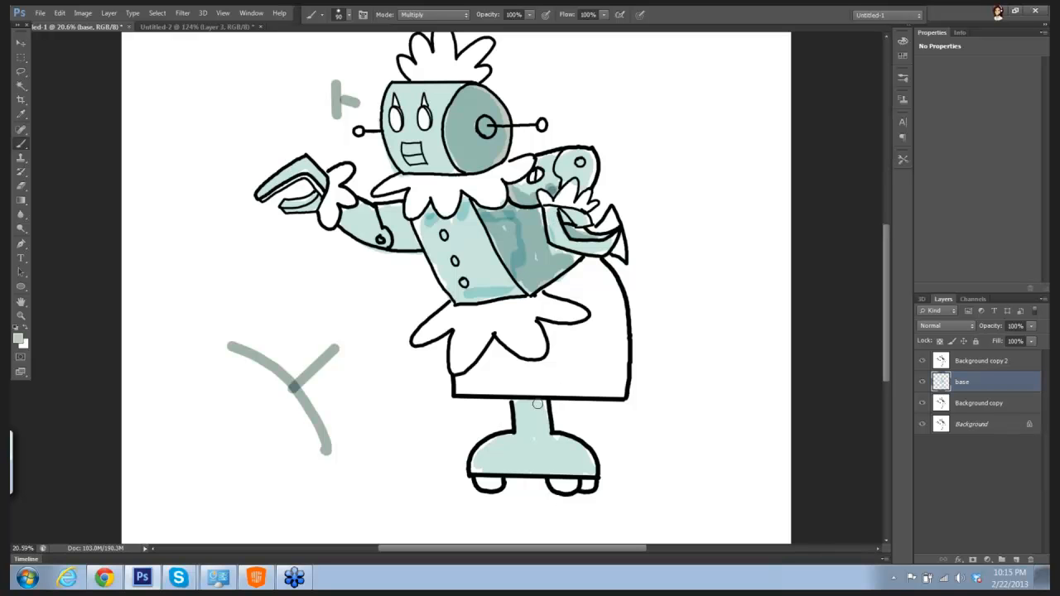
pyautogui.moveTo(543, 414)
pyautogui.mouseDown()
pyautogui.moveTo(548, 435)
pyautogui.moveTo(588, 458)
pyautogui.moveTo(575, 449)
pyautogui.mouseUp()
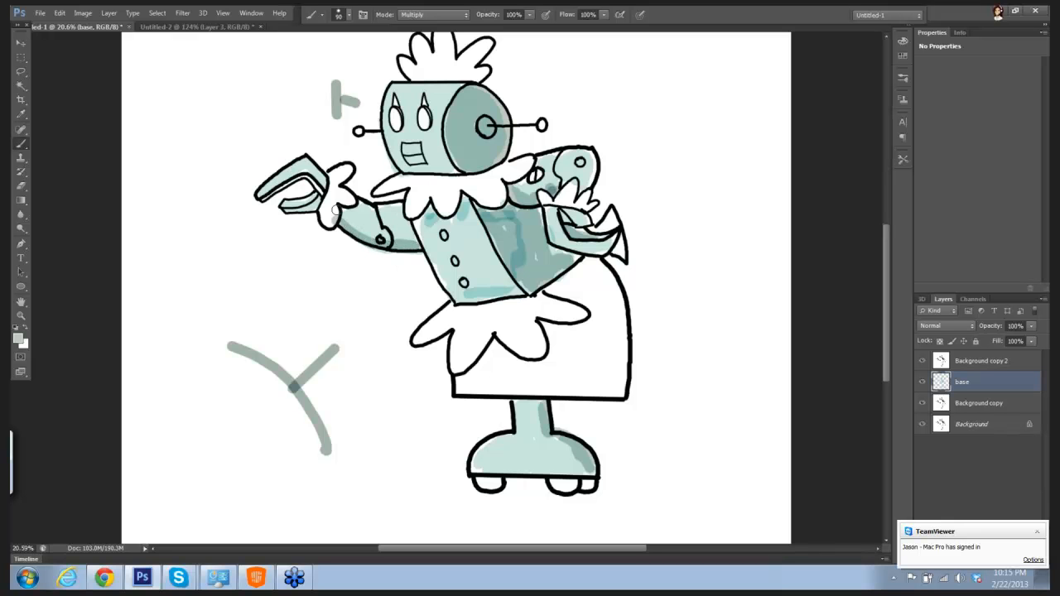
pyautogui.moveTo(265, 193); pyautogui.dragTo(317, 170)
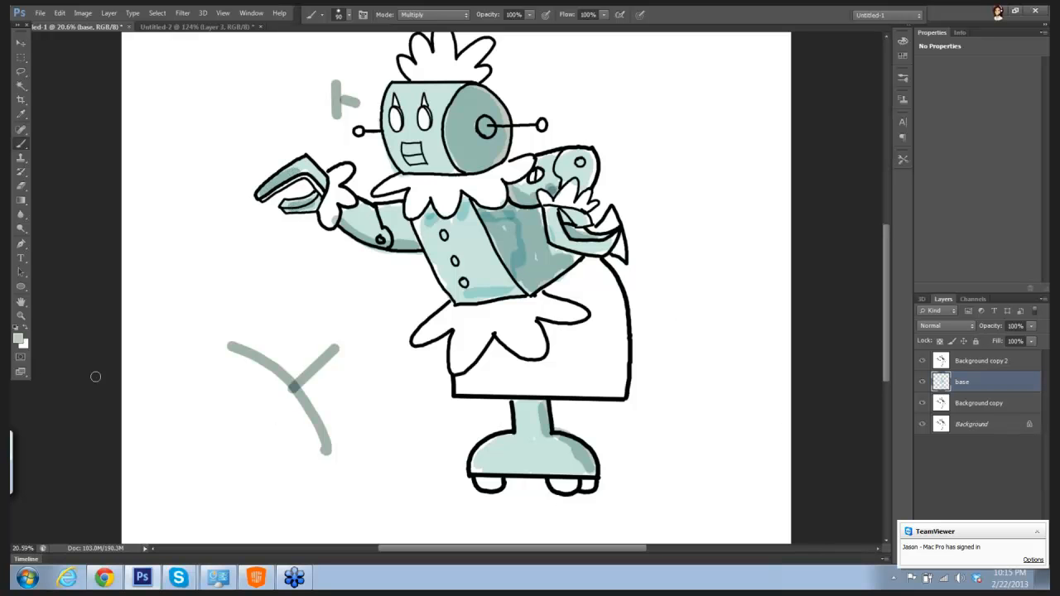
# Step: Set the foreground color to near-black #0c0d0d and fill the whole skirt around the apron on the base layer
pyautogui.click(18, 338)
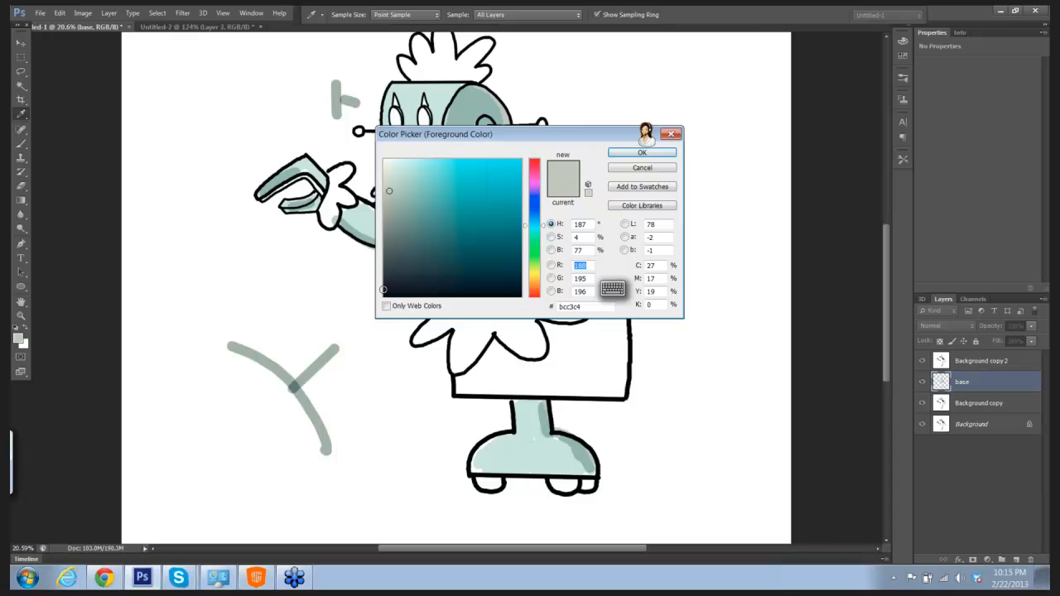
pyautogui.click(642, 153)
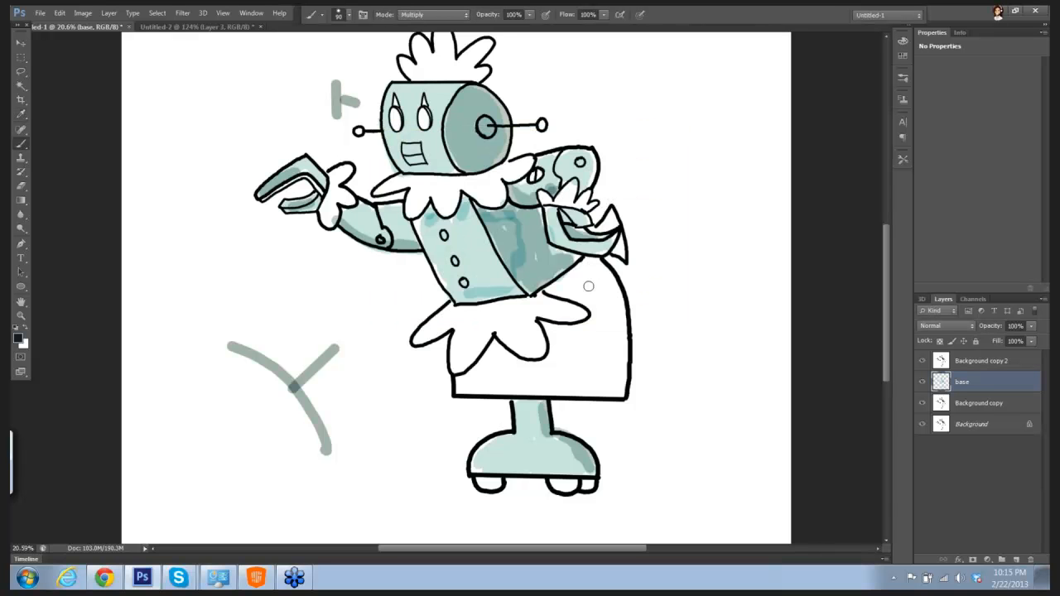
pyautogui.moveTo(582, 279)
pyautogui.mouseDown()
pyautogui.moveTo(550, 293)
pyautogui.moveTo(571, 291)
pyautogui.moveTo(587, 307)
pyautogui.moveTo(565, 280)
pyautogui.moveTo(554, 291)
pyautogui.moveTo(592, 313)
pyautogui.moveTo(565, 329)
pyautogui.moveTo(540, 319)
pyautogui.moveTo(556, 355)
pyautogui.mouseUp()
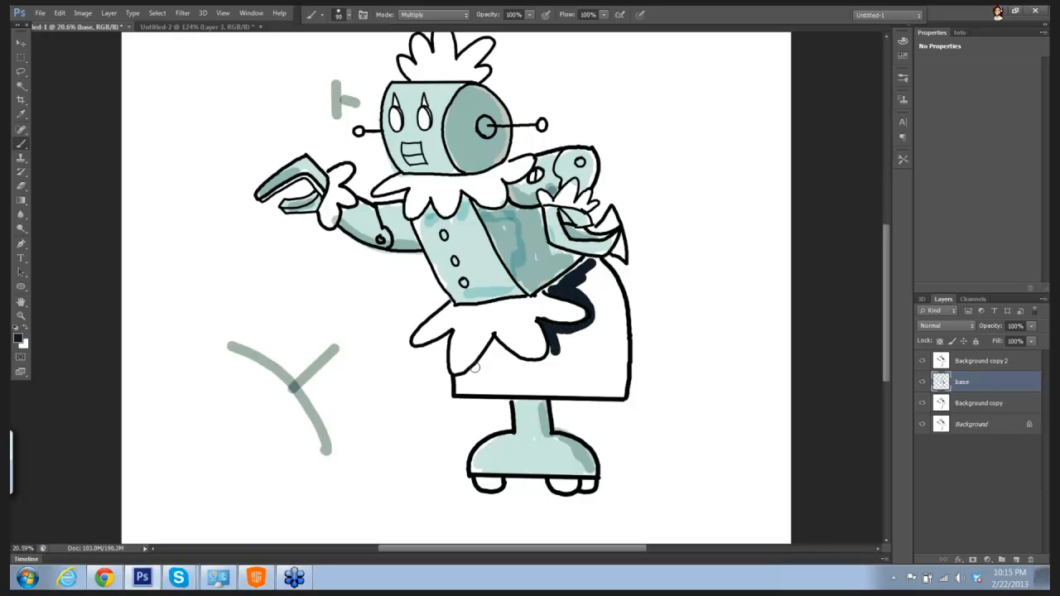
pyautogui.moveTo(461, 377)
pyautogui.mouseDown()
pyautogui.moveTo(496, 341)
pyautogui.moveTo(457, 393)
pyautogui.mouseUp()
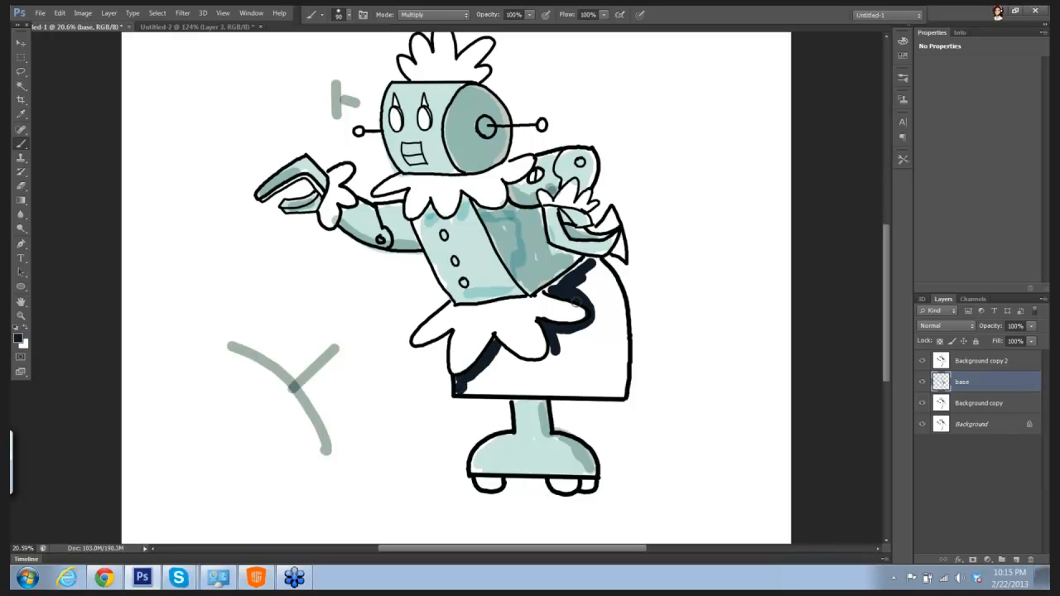
pyautogui.moveTo(555, 290)
pyautogui.mouseDown()
pyautogui.moveTo(597, 263)
pyautogui.moveTo(609, 277)
pyautogui.moveTo(620, 390)
pyautogui.moveTo(626, 334)
pyautogui.moveTo(619, 382)
pyautogui.mouseUp()
pyautogui.moveTo(458, 386); pyautogui.dragTo(624, 393)
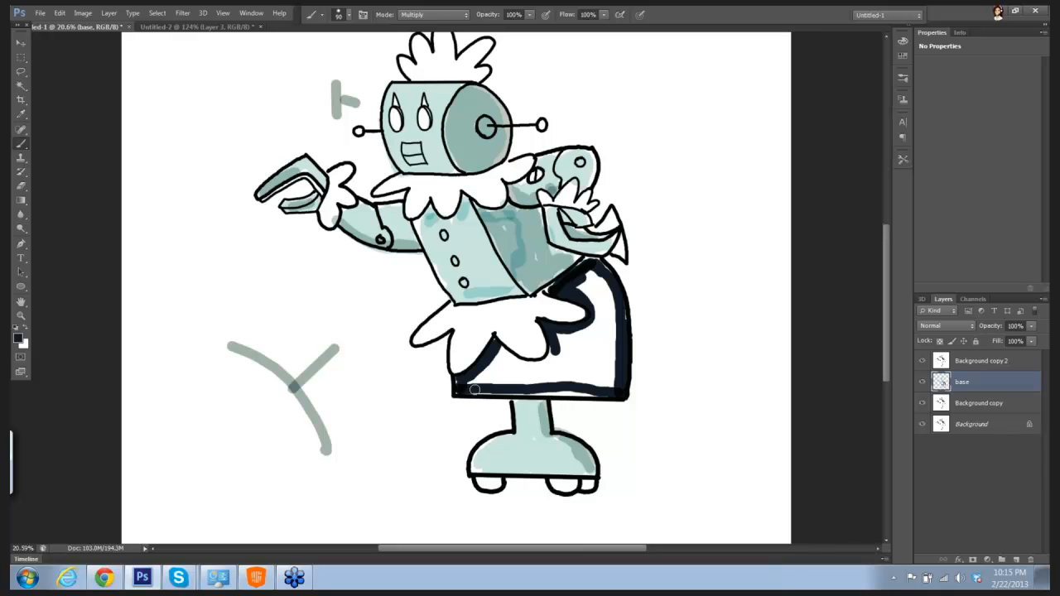
pyautogui.moveTo(463, 389)
pyautogui.mouseDown()
pyautogui.moveTo(598, 391)
pyautogui.moveTo(557, 390)
pyautogui.moveTo(590, 394)
pyautogui.moveTo(616, 383)
pyautogui.moveTo(622, 337)
pyautogui.moveTo(611, 289)
pyautogui.moveTo(549, 290)
pyautogui.moveTo(584, 265)
pyautogui.moveTo(606, 280)
pyautogui.moveTo(591, 296)
pyautogui.moveTo(616, 348)
pyautogui.moveTo(612, 375)
pyautogui.moveTo(601, 337)
pyautogui.moveTo(597, 372)
pyautogui.moveTo(580, 340)
pyautogui.moveTo(588, 331)
pyautogui.moveTo(590, 352)
pyautogui.moveTo(556, 351)
pyautogui.moveTo(562, 342)
pyautogui.moveTo(568, 367)
pyautogui.moveTo(576, 353)
pyautogui.moveTo(603, 390)
pyautogui.moveTo(567, 363)
pyautogui.moveTo(571, 383)
pyautogui.moveTo(566, 357)
pyautogui.moveTo(552, 361)
pyautogui.moveTo(553, 377)
pyautogui.moveTo(539, 373)
pyautogui.moveTo(540, 386)
pyautogui.moveTo(546, 375)
pyautogui.moveTo(522, 376)
pyautogui.moveTo(506, 353)
pyautogui.moveTo(502, 375)
pyautogui.moveTo(464, 386)
pyautogui.moveTo(553, 357)
pyautogui.mouseUp()
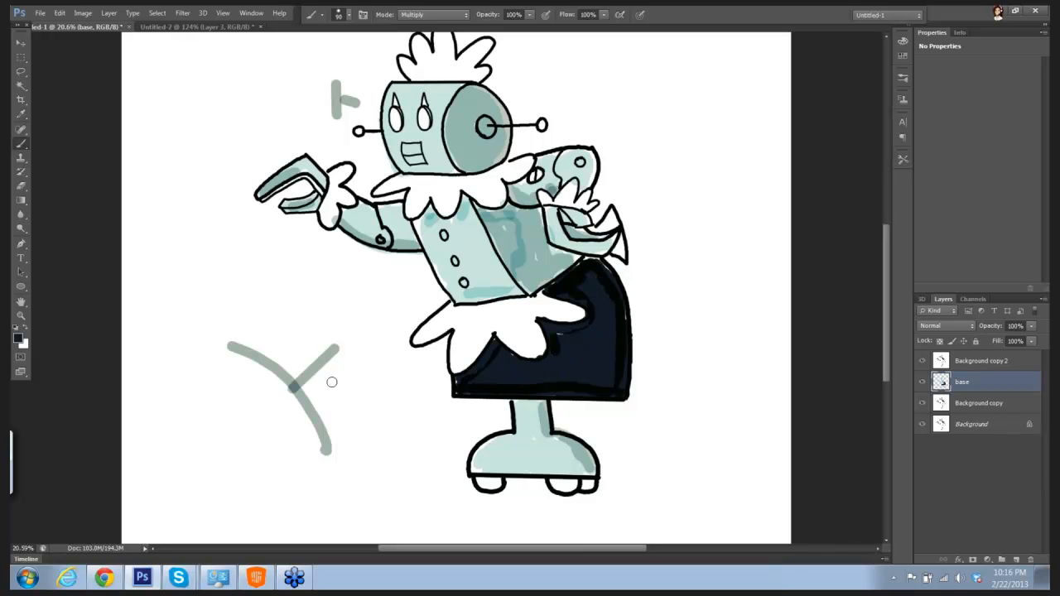
# Step: Reduce the brush size to about 25 and fill the pointed lashes above both eyes with the near-black foreground color
pyautogui.click(17, 337)
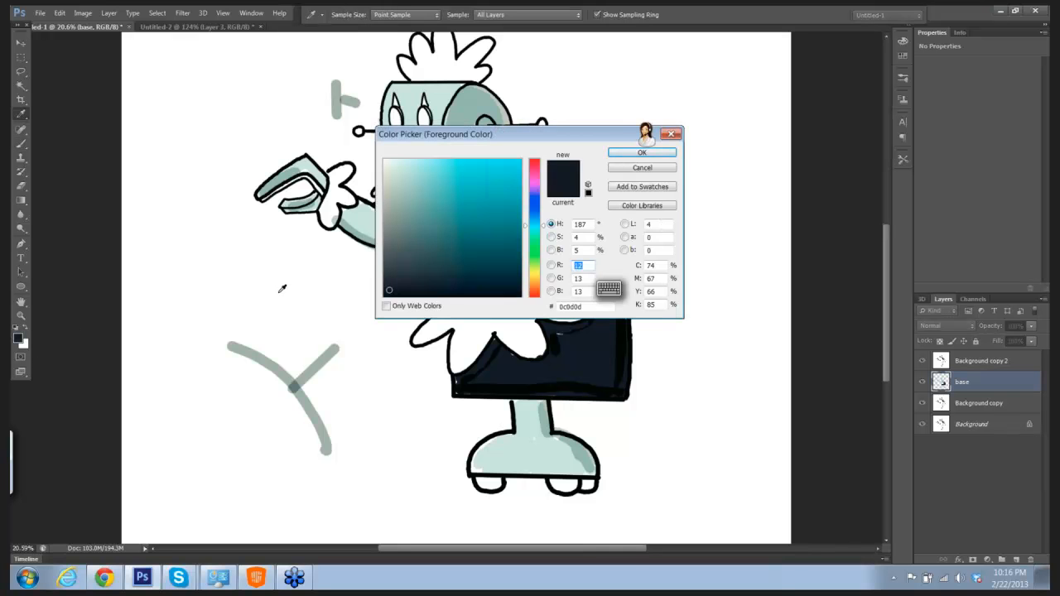
pyautogui.click(623, 153)
pyautogui.moveTo(608, 112); pyautogui.dragTo(666, 137)
pyautogui.moveTo(484, 58); pyautogui.dragTo(579, 126)
pyautogui.moveTo(329, 78); pyautogui.dragTo(469, 202)
pyautogui.press('[')
pyautogui.press('[')
pyautogui.press('[')
pyautogui.press('[')
pyautogui.press('[')
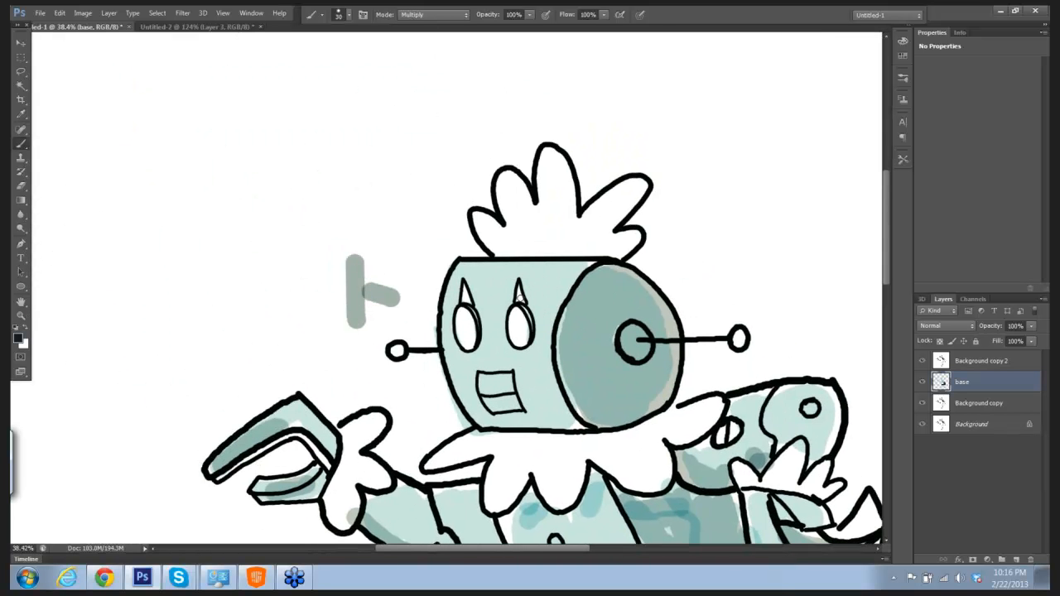
pyautogui.moveTo(520, 298); pyautogui.dragTo(521, 295)
pyautogui.moveTo(465, 285); pyautogui.dragTo(469, 299)
# Step: Set the foreground color to bright red and fill the eyes, antenna tips, torso buttons and the oval on the rear arm
pyautogui.moveTo(713, 218); pyautogui.dragTo(699, 204)
pyautogui.moveTo(703, 183); pyautogui.dragTo(619, 124)
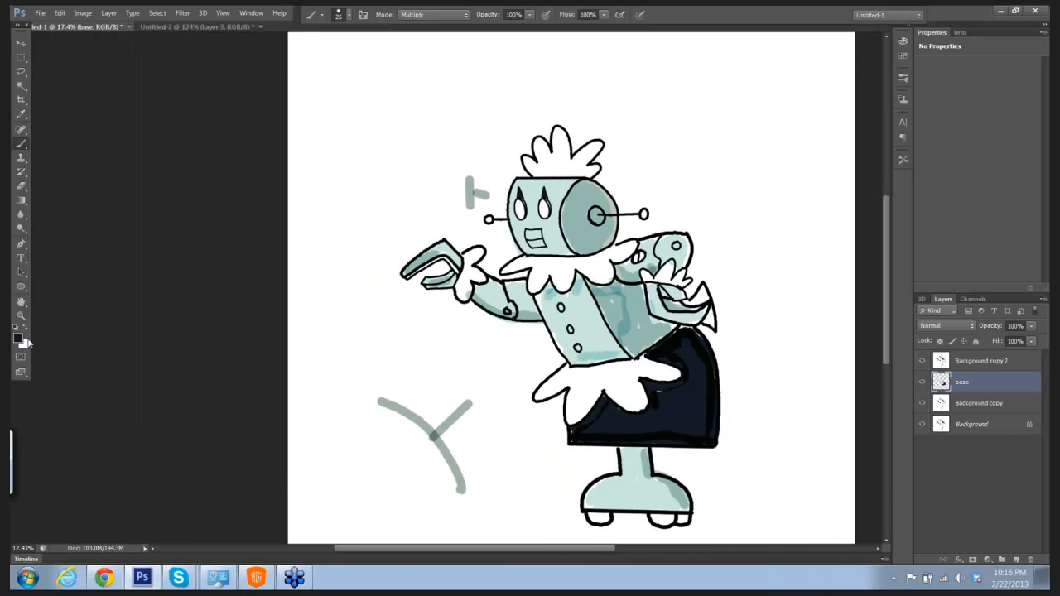
pyautogui.click(18, 338)
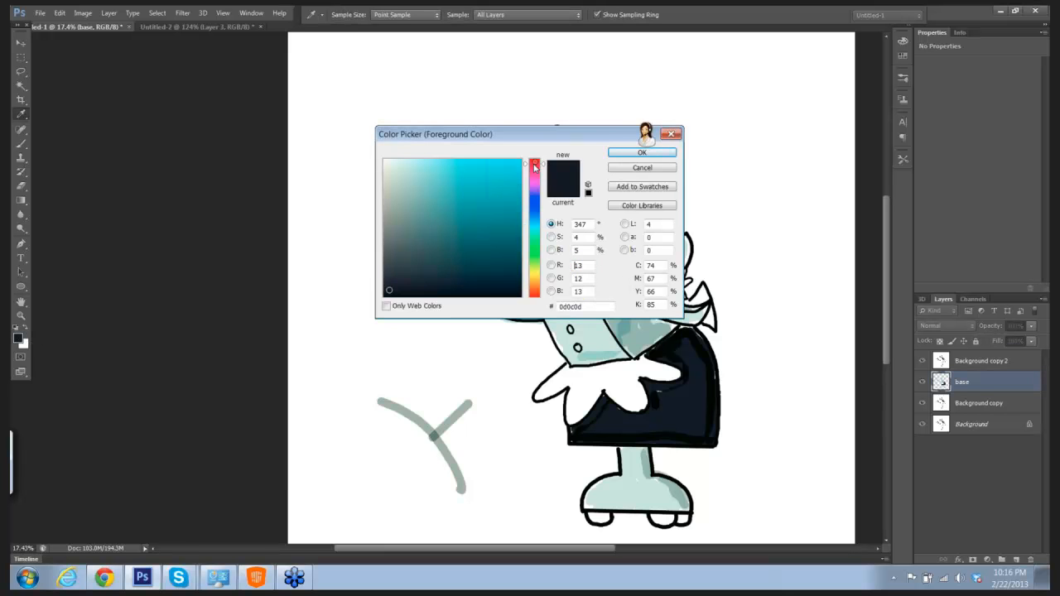
pyautogui.click(534, 164)
pyautogui.click(520, 167)
pyautogui.click(643, 153)
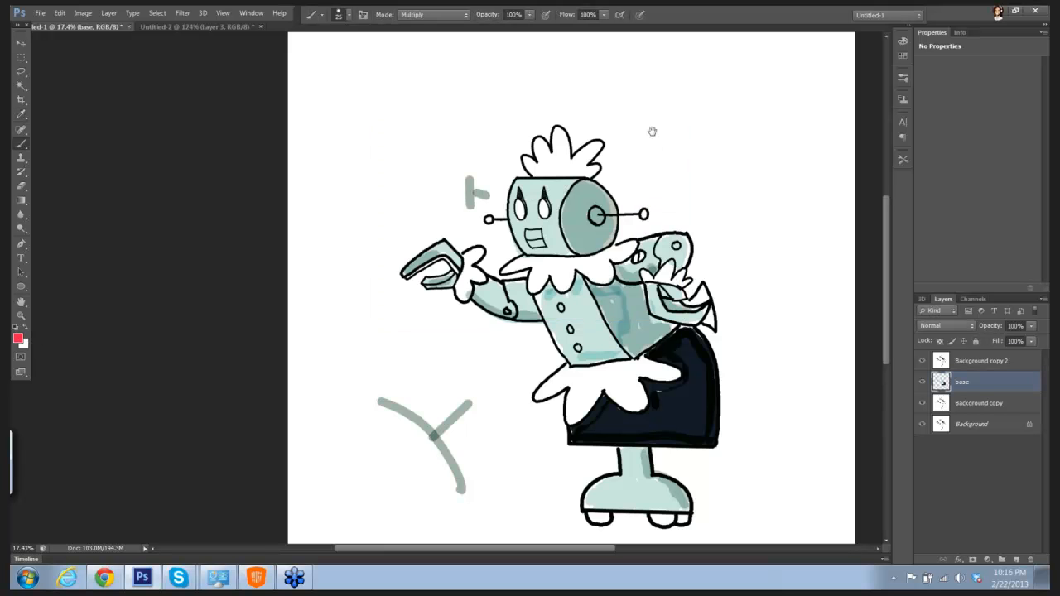
pyautogui.scroll(3, 638, 161)
pyautogui.moveTo(454, 250); pyautogui.dragTo(454, 275)
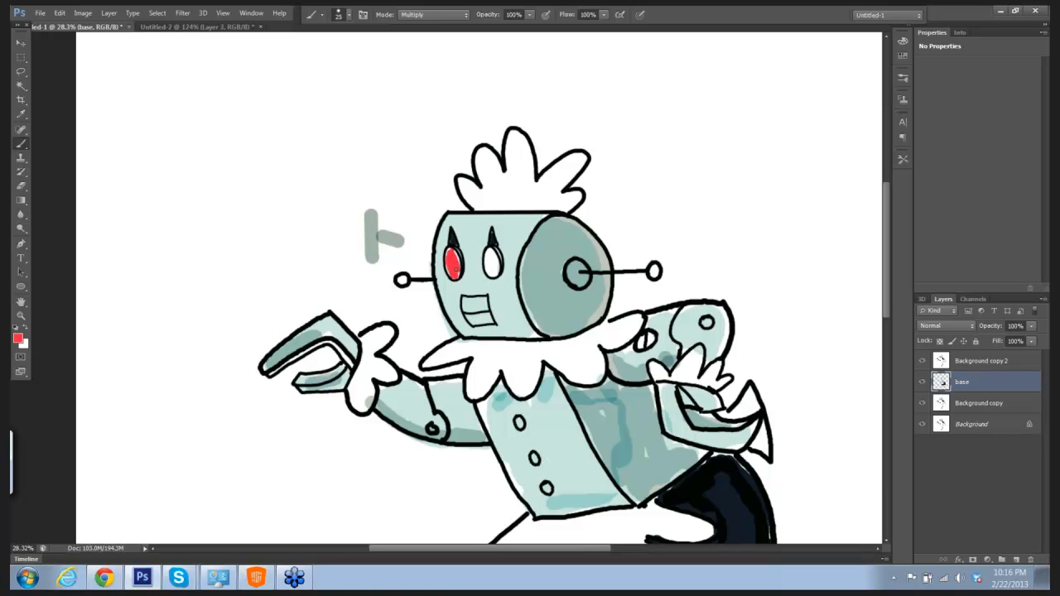
pyautogui.moveTo(493, 252)
pyautogui.mouseDown()
pyautogui.moveTo(494, 275)
pyautogui.moveTo(491, 256)
pyautogui.mouseUp()
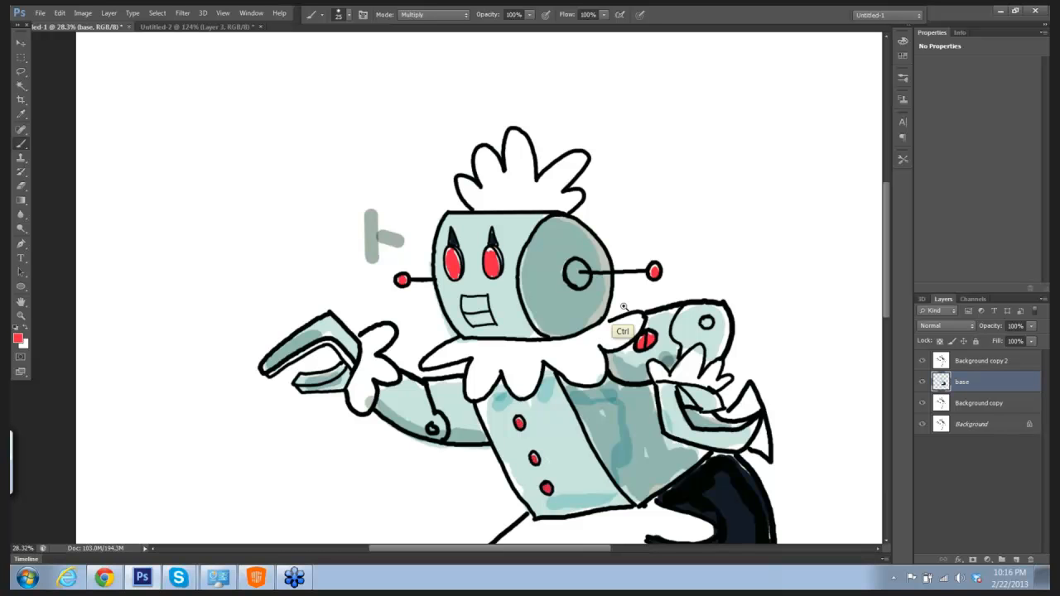
# Step: Flatten all layers of the robot drawing into a single background layer
pyautogui.keyDown('ctrl'); pyautogui.moveTo(644, 315); pyautogui.dragTo(631, 254); pyautogui.keyUp('ctrl')
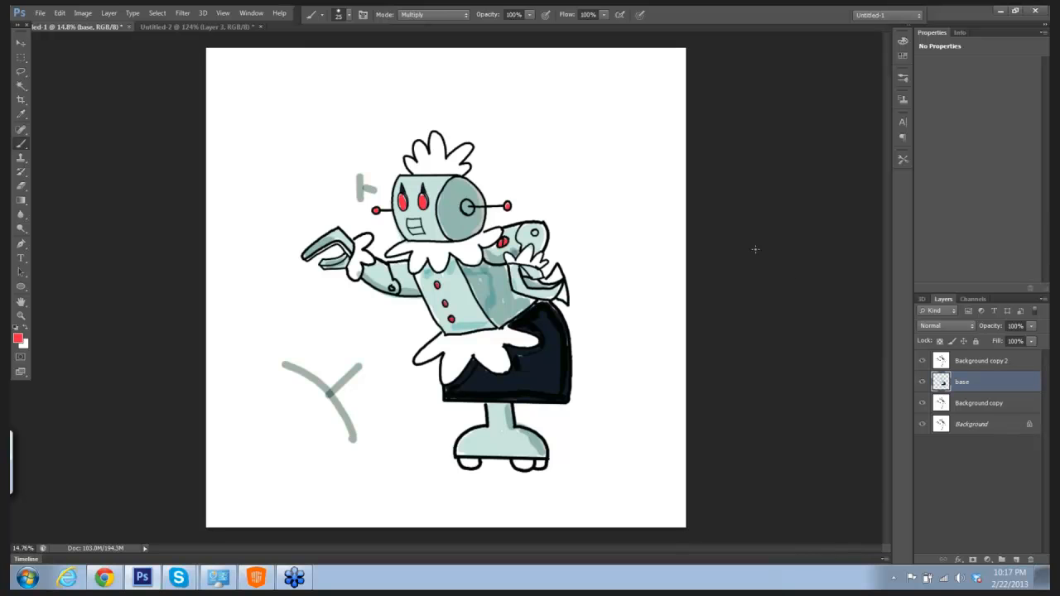
pyautogui.click(109, 13)
pyautogui.click(125, 462)
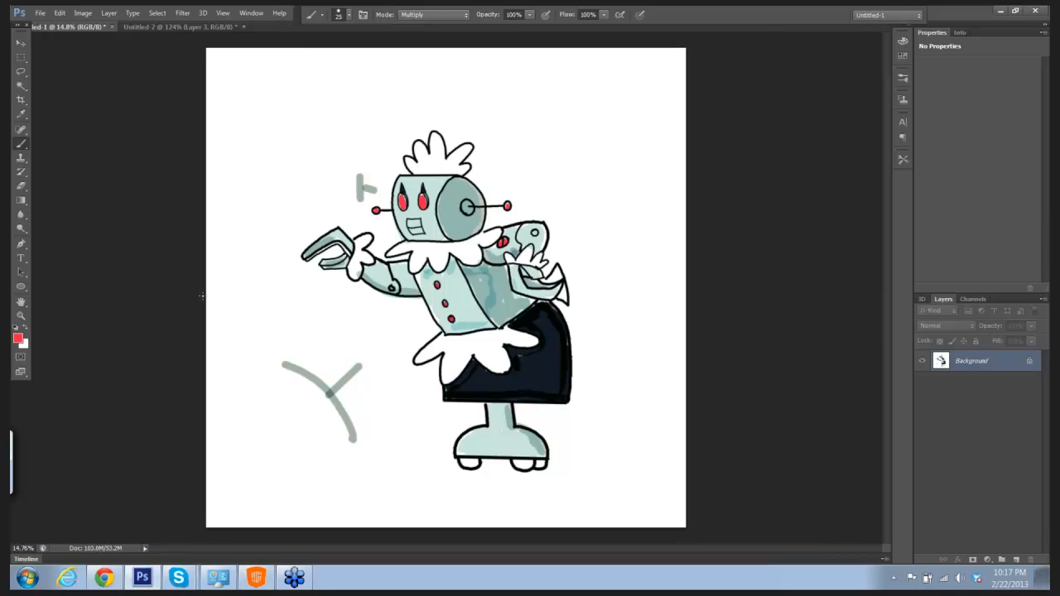
# Step: Paint a diagonal red test stroke across the round side of the head and undo it
pyautogui.moveTo(488, 174); pyautogui.dragTo(451, 207)
pyautogui.moveTo(572, 147); pyautogui.dragTo(613, 184)
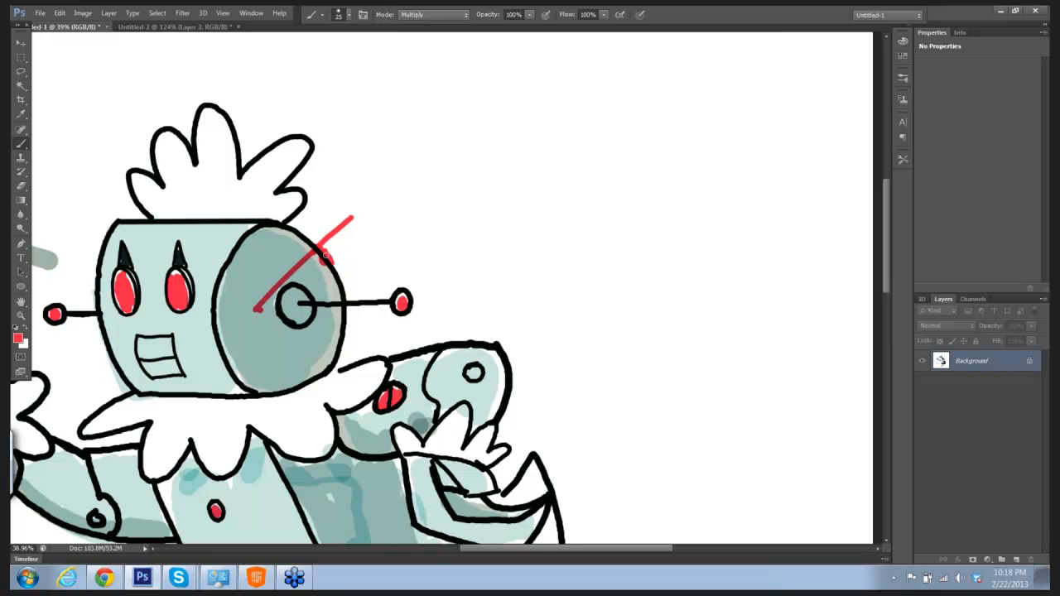
pyautogui.click(61, 13)
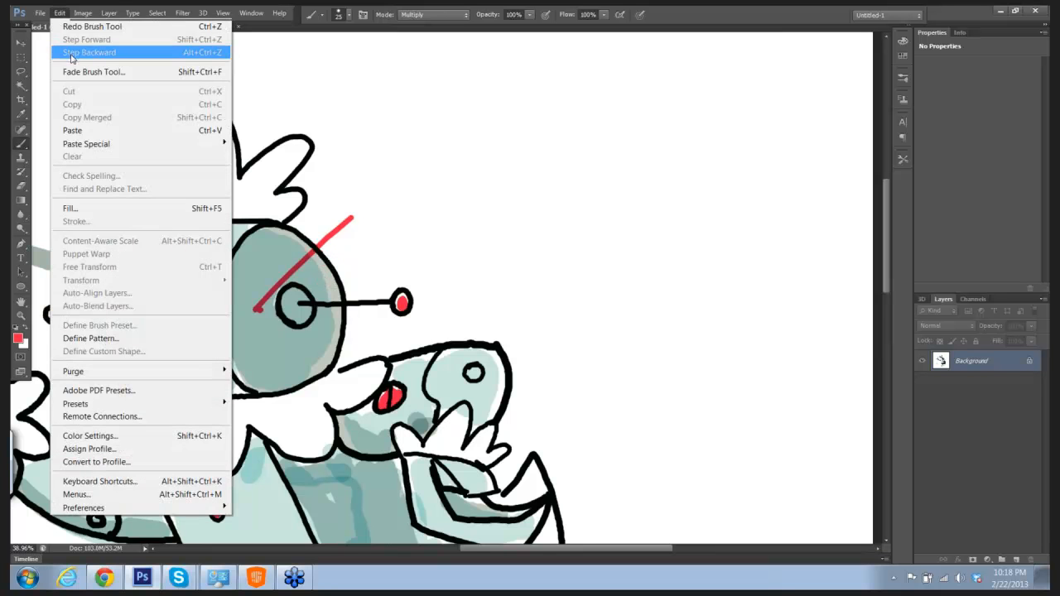
pyautogui.click(70, 53)
pyautogui.moveTo(513, 156); pyautogui.dragTo(501, 154)
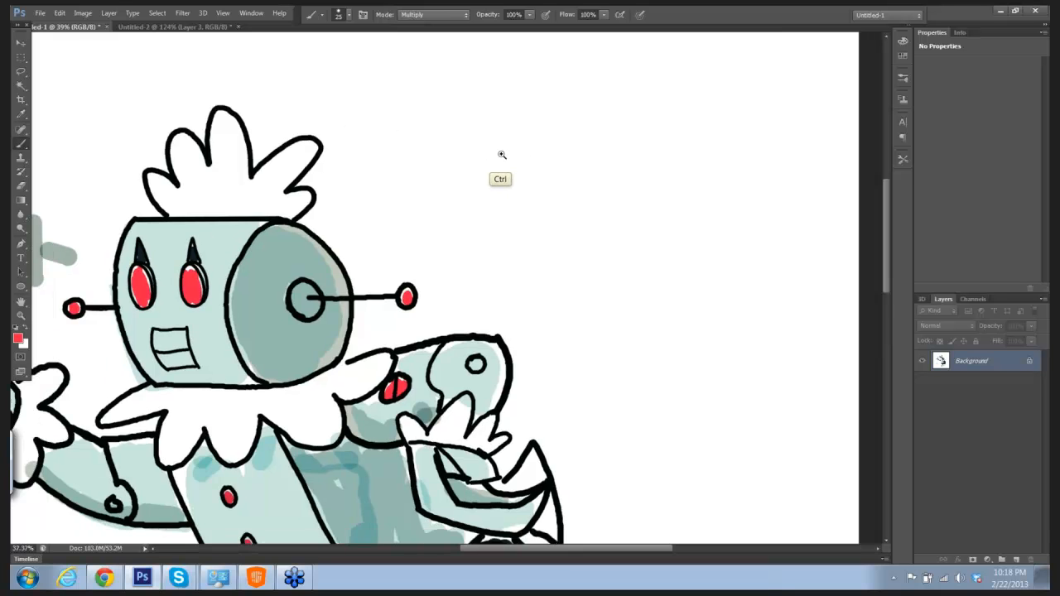
pyautogui.hotkey('ctrl', '0')
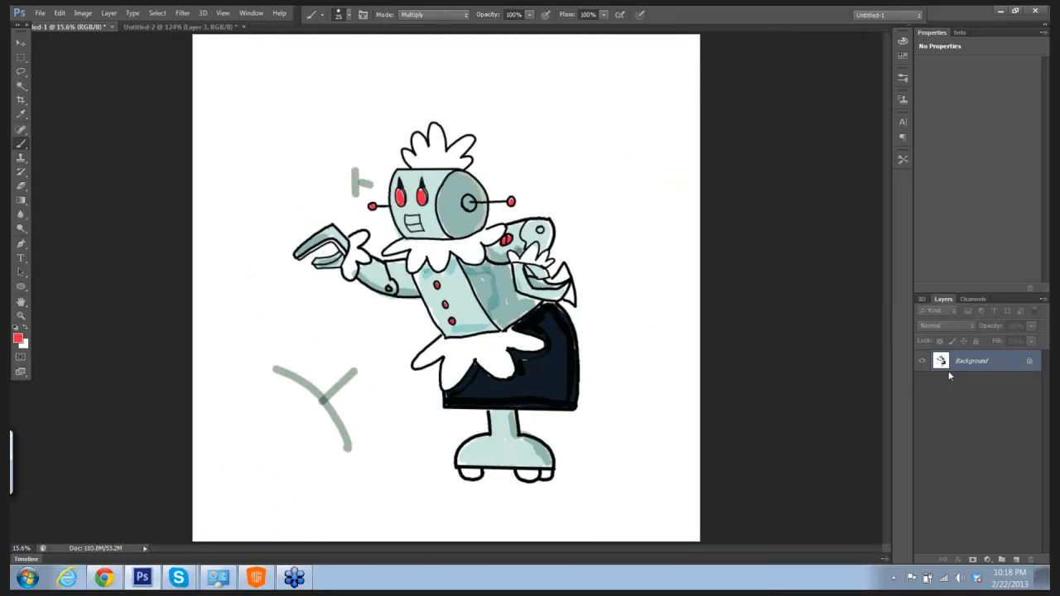
# Step: Duplicate the flattened background layer twice and set the top copy's blend mode to Multiply
pyautogui.click(1043, 300)
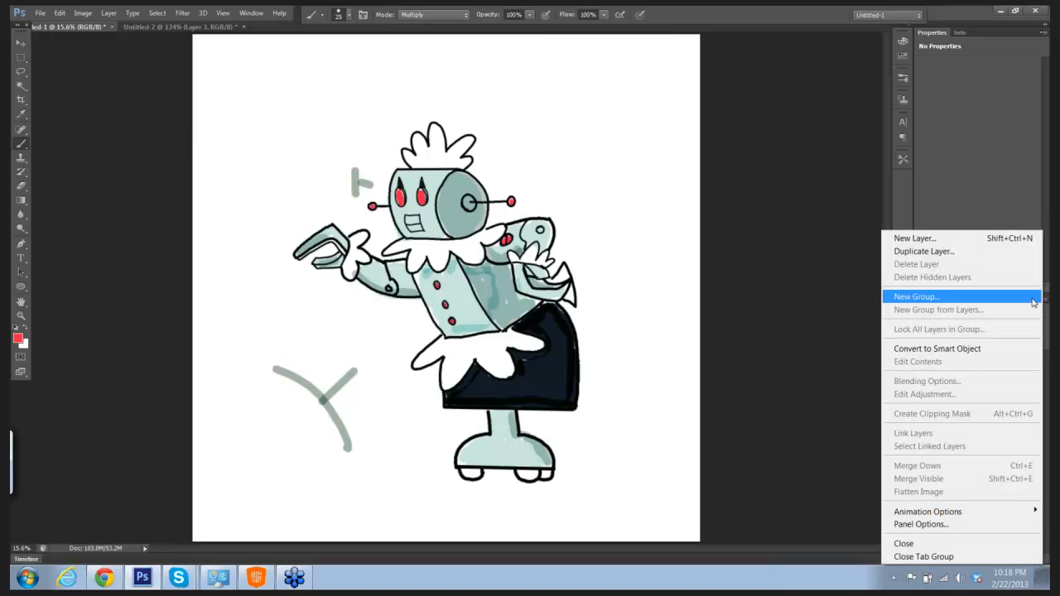
pyautogui.click(959, 254)
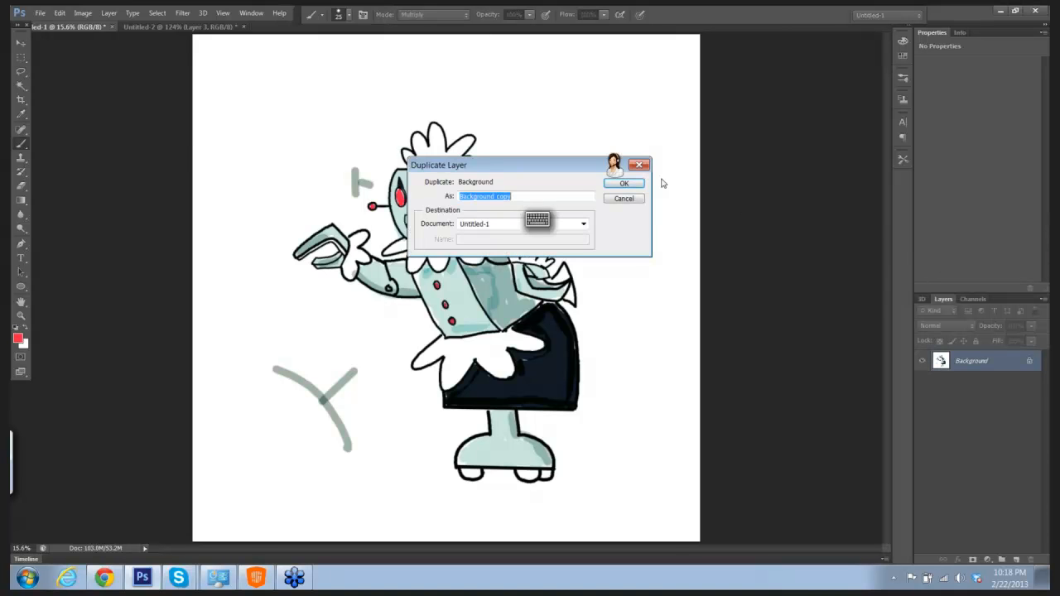
pyautogui.click(637, 183)
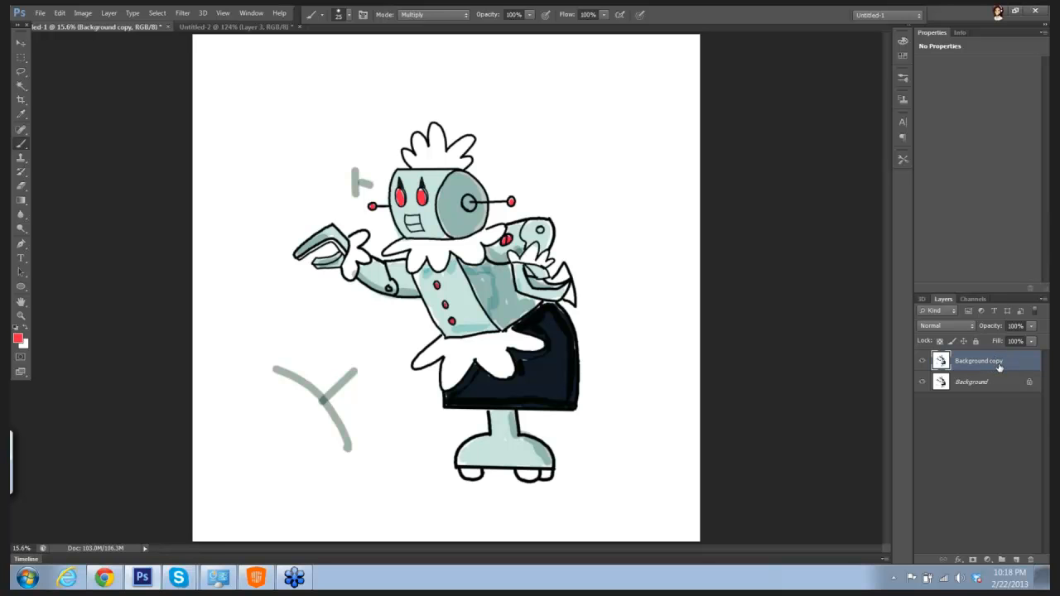
pyautogui.click(1044, 300)
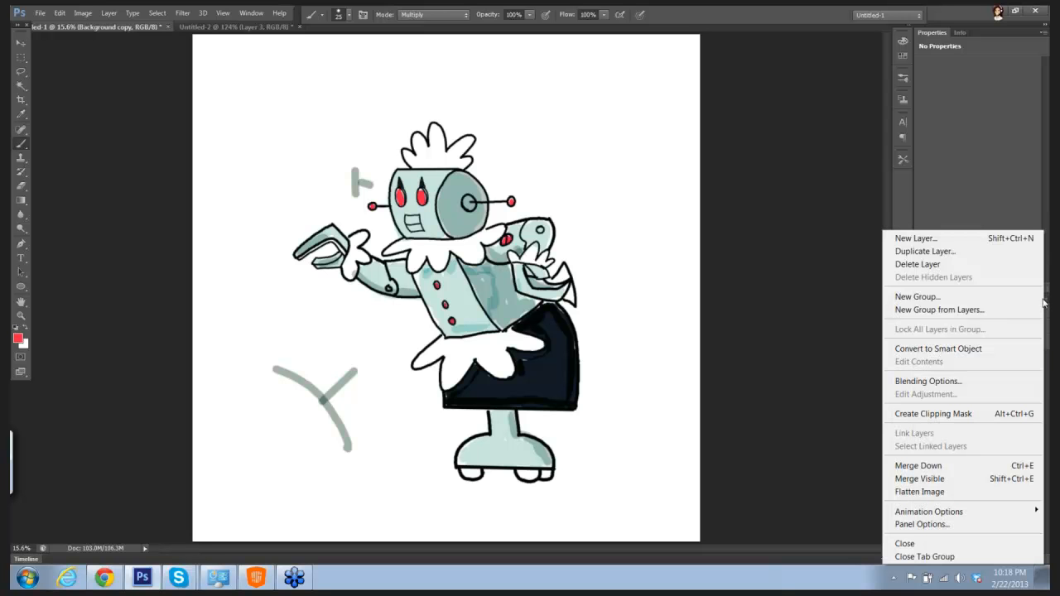
pyautogui.click(953, 257)
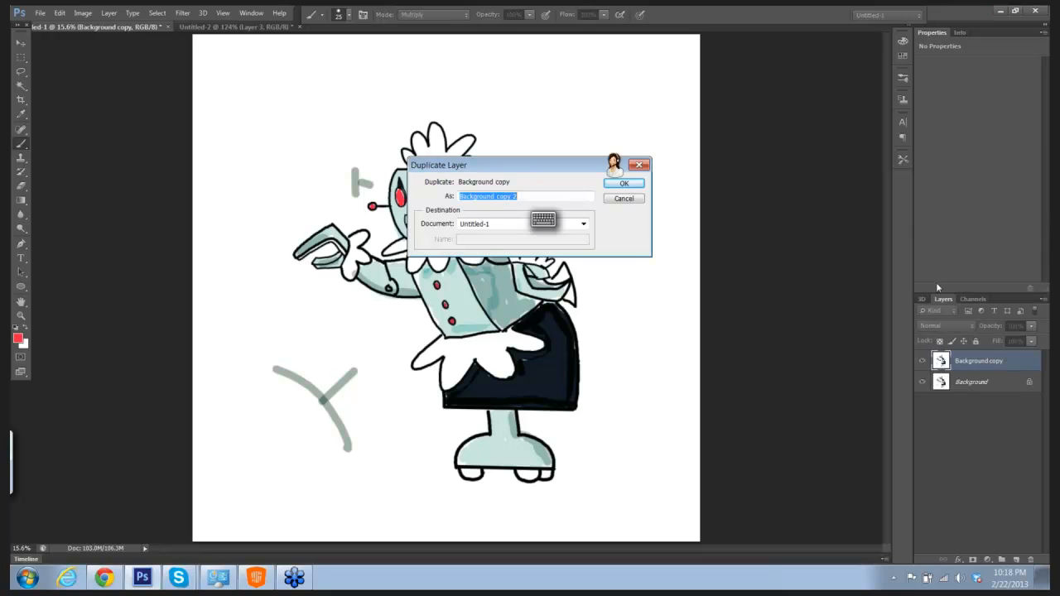
pyautogui.click(621, 184)
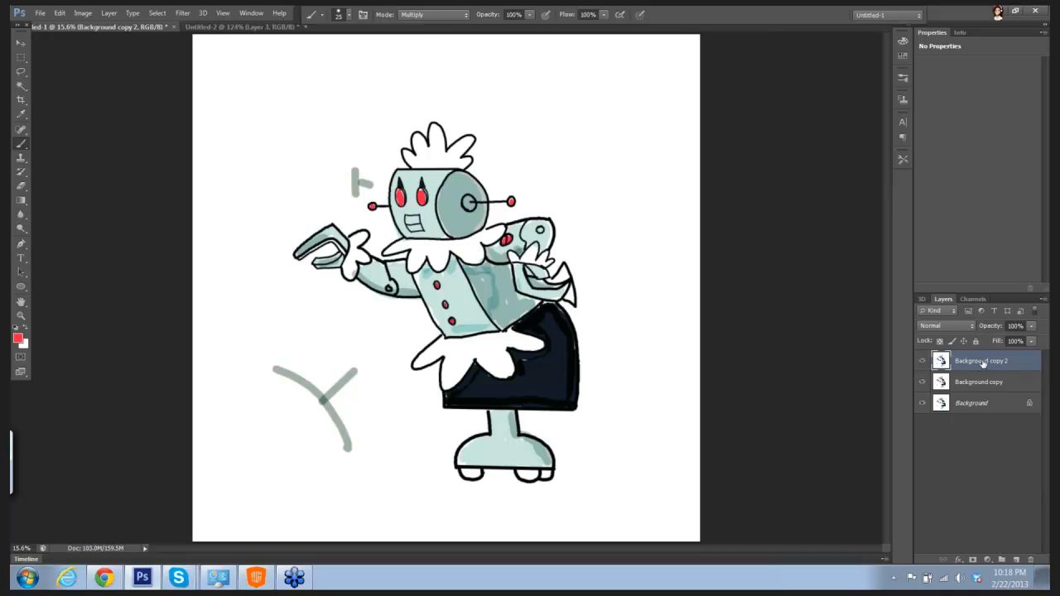
pyautogui.click(942, 325)
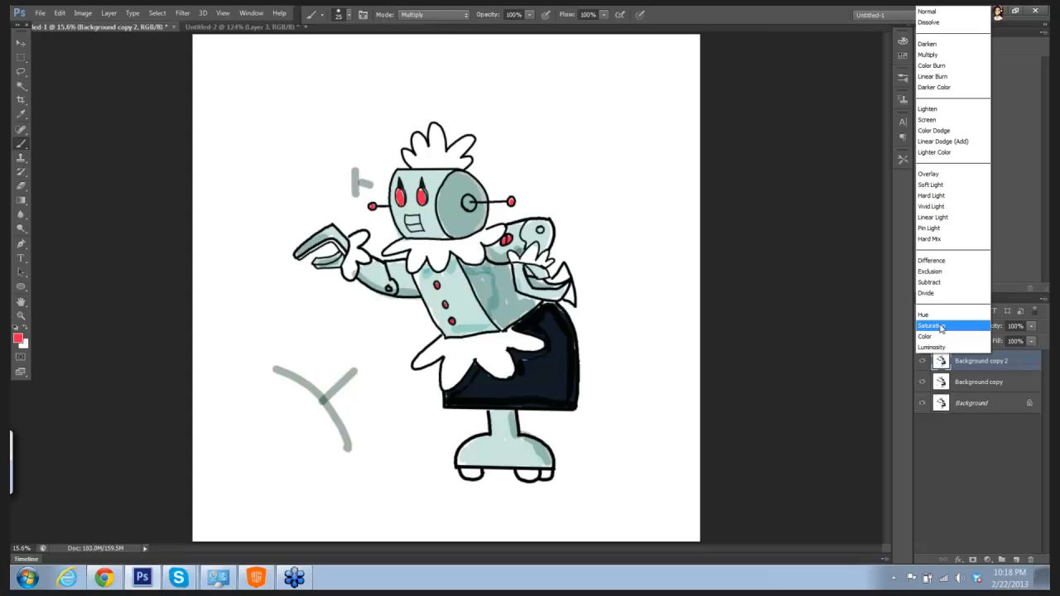
pyautogui.click(936, 55)
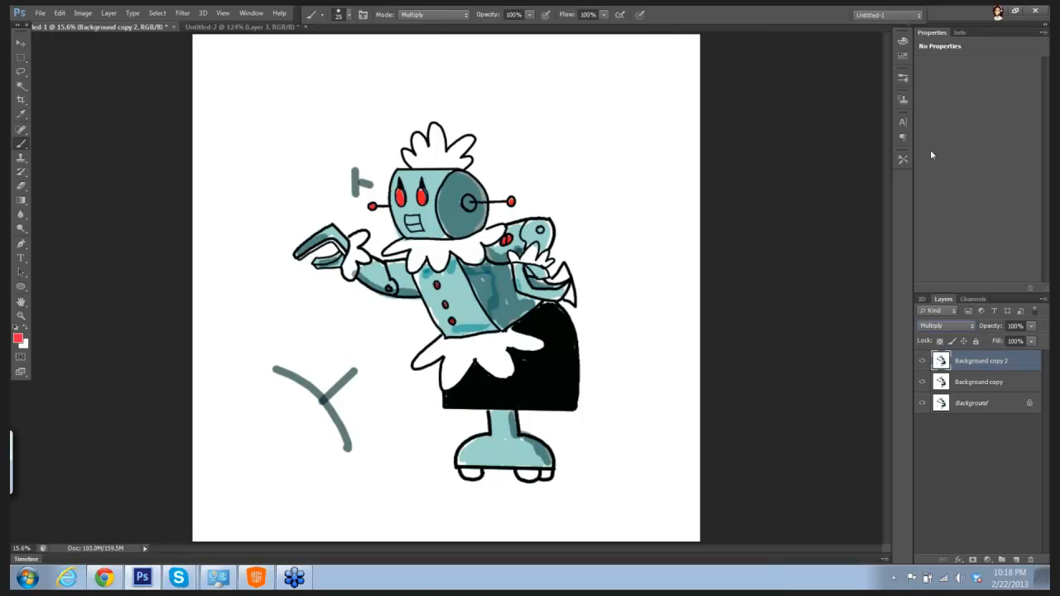
# Step: Adjust the Levels of the top copy with input values 46, 2.21 and 210
pyautogui.click(85, 15)
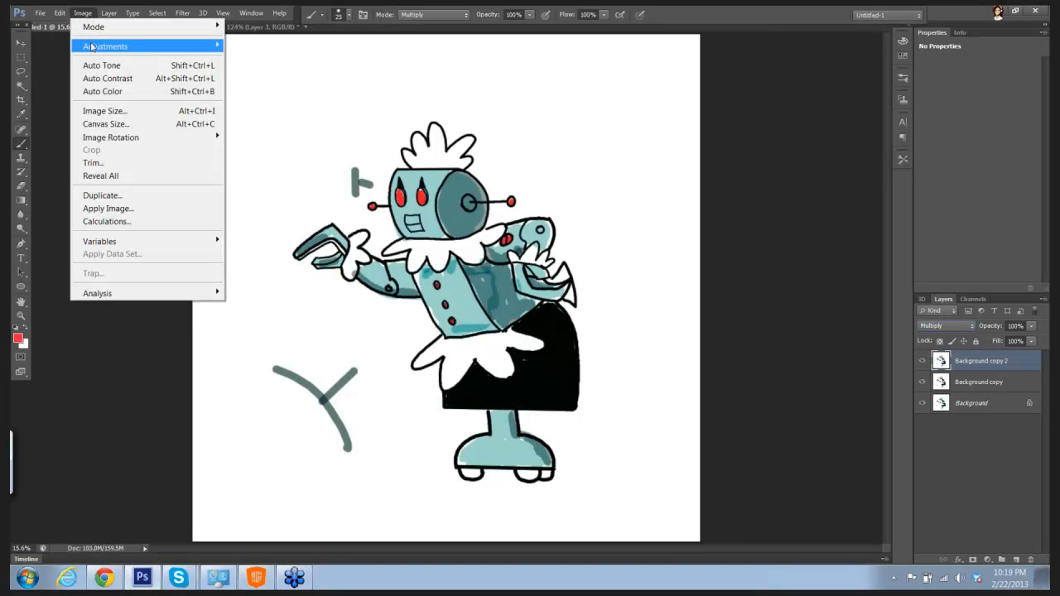
pyautogui.moveTo(95, 48)
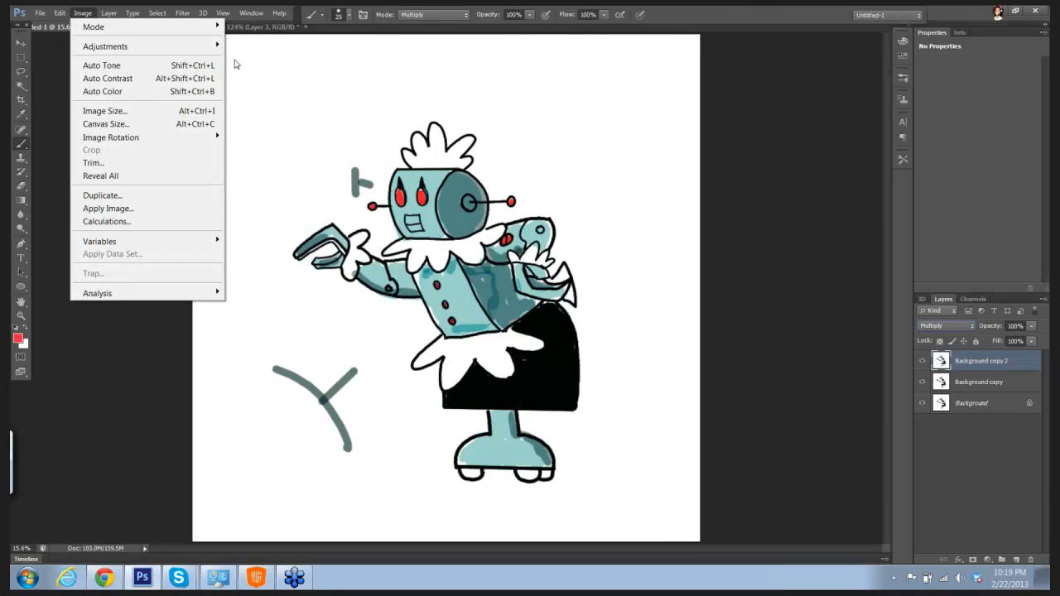
pyautogui.click(248, 59)
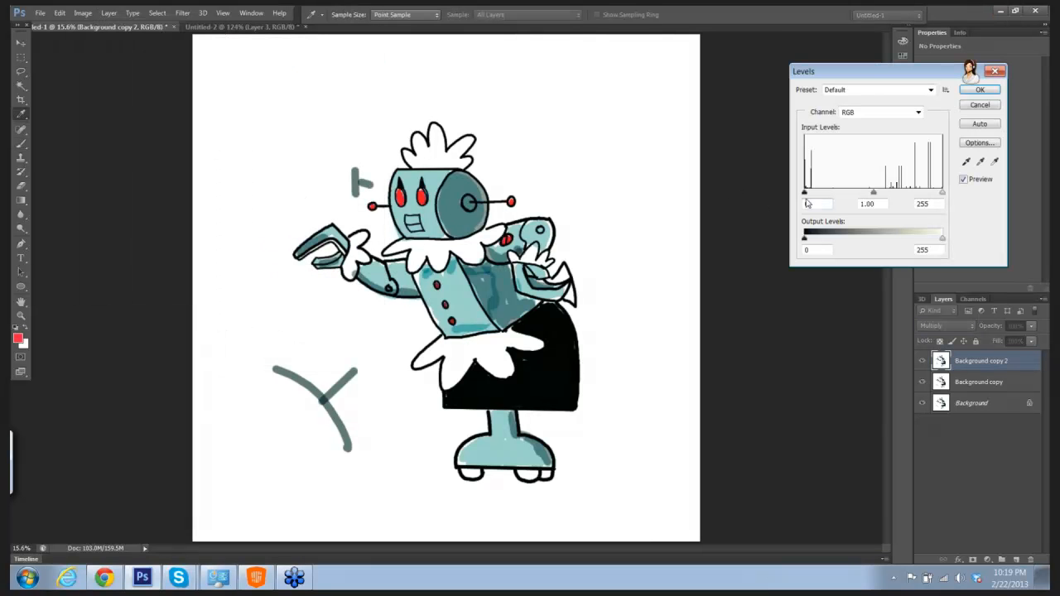
pyautogui.moveTo(804, 192); pyautogui.dragTo(831, 202)
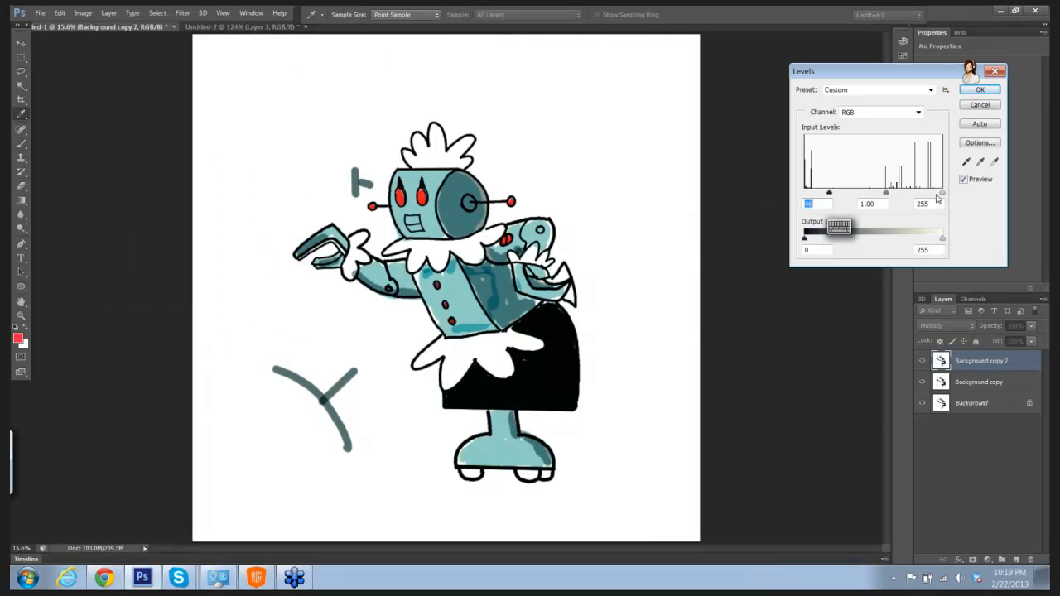
pyautogui.moveTo(942, 193); pyautogui.dragTo(845, 197)
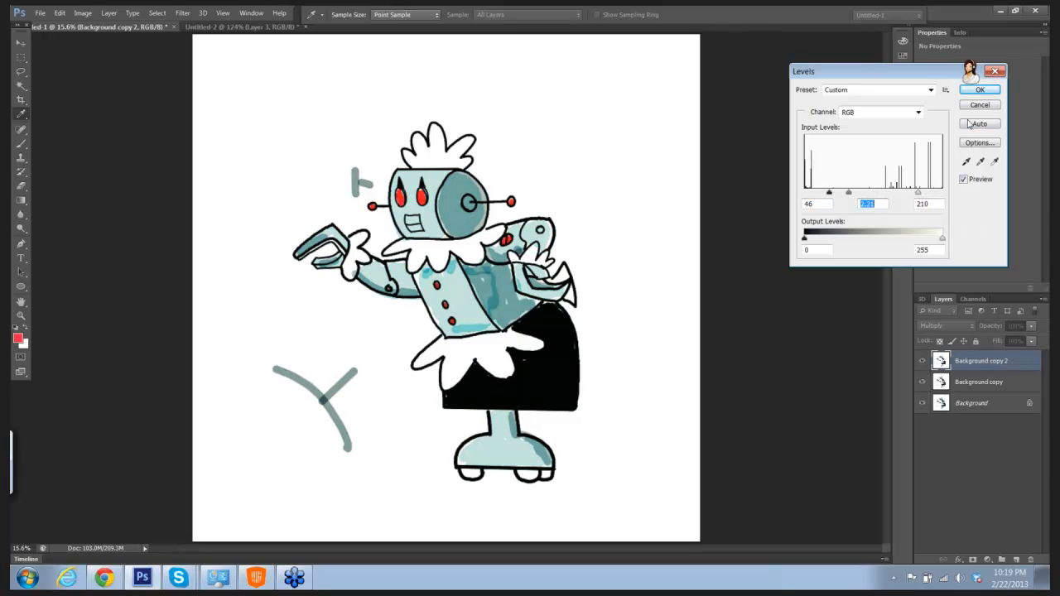
pyautogui.click(974, 90)
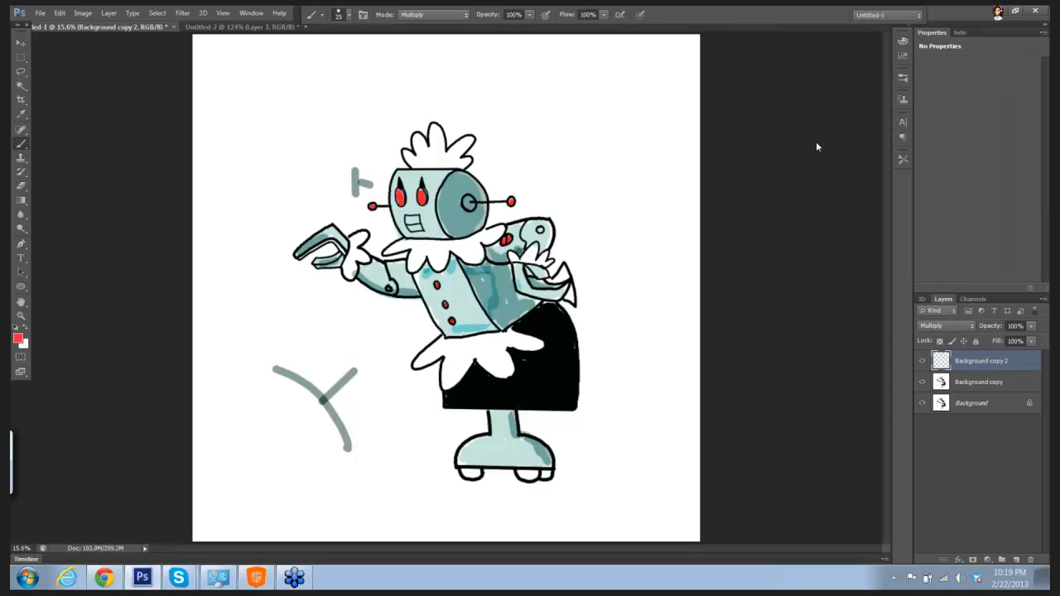
# Step: Add a new layer above the Background copy layer and paint wavy red strokes on the torso's two panels and the head's round side
pyautogui.click(984, 384)
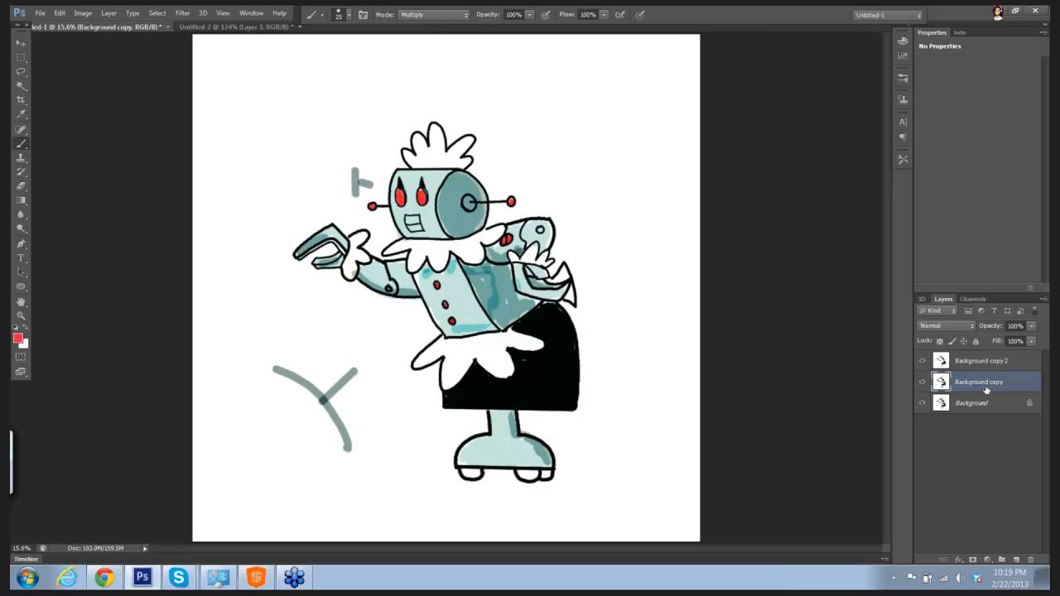
pyautogui.click(1018, 562)
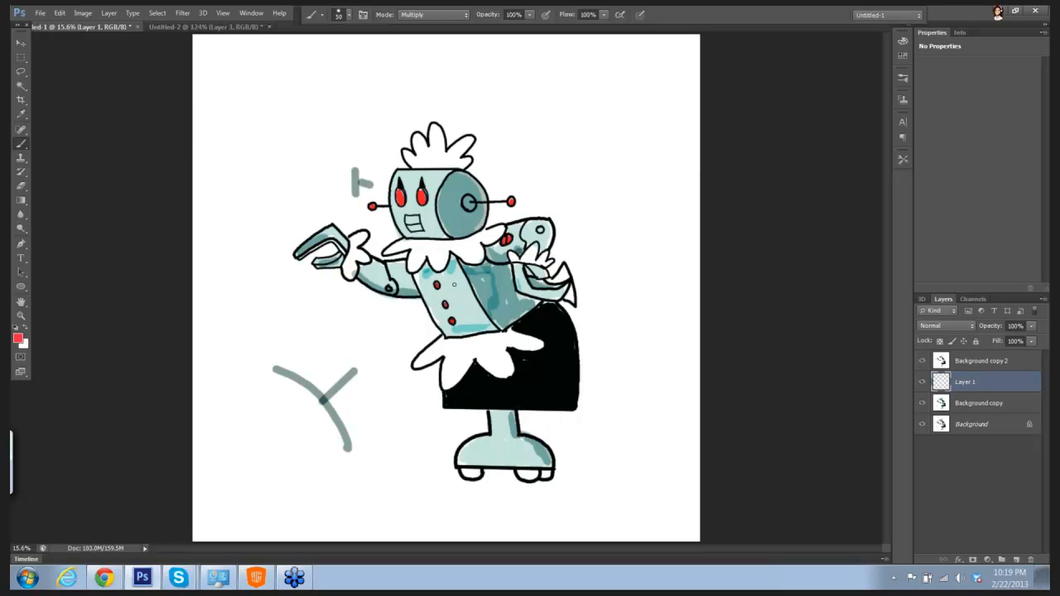
pyautogui.moveTo(454, 264); pyautogui.dragTo(462, 312)
pyautogui.moveTo(478, 267); pyautogui.dragTo(509, 309)
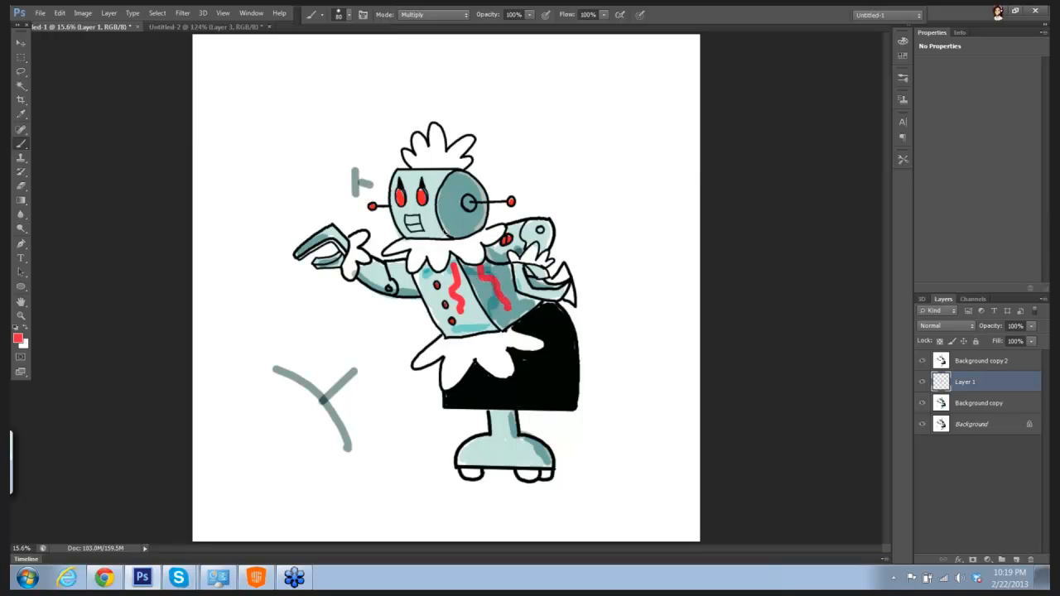
pyautogui.moveTo(443, 175); pyautogui.dragTo(458, 237)
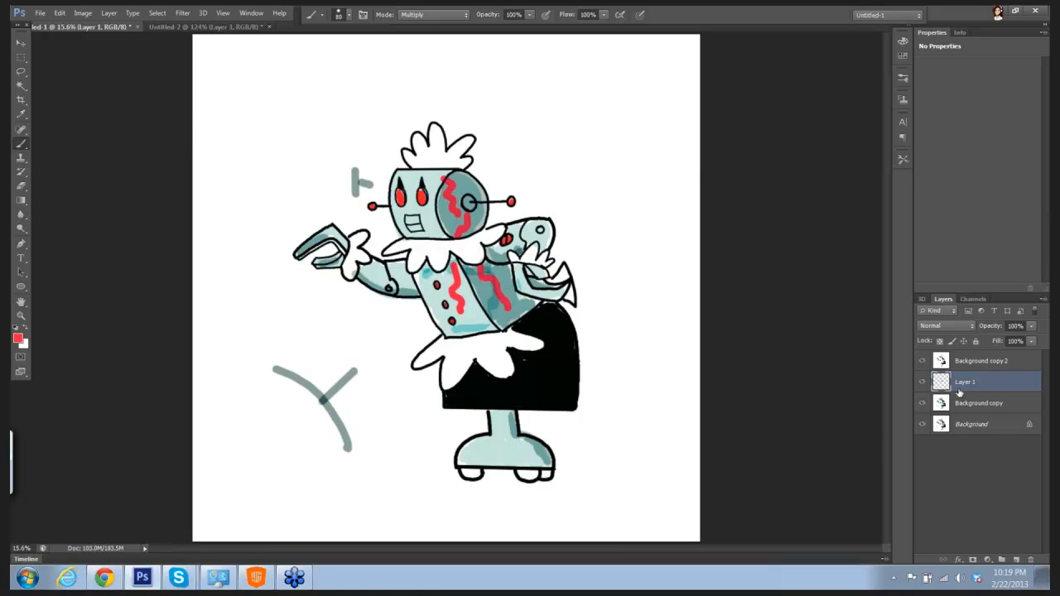
# Step: Preview a Gaussian Blur on the layer of red strokes at radii of 69.2 and 174.6 pixels
pyautogui.click(183, 14)
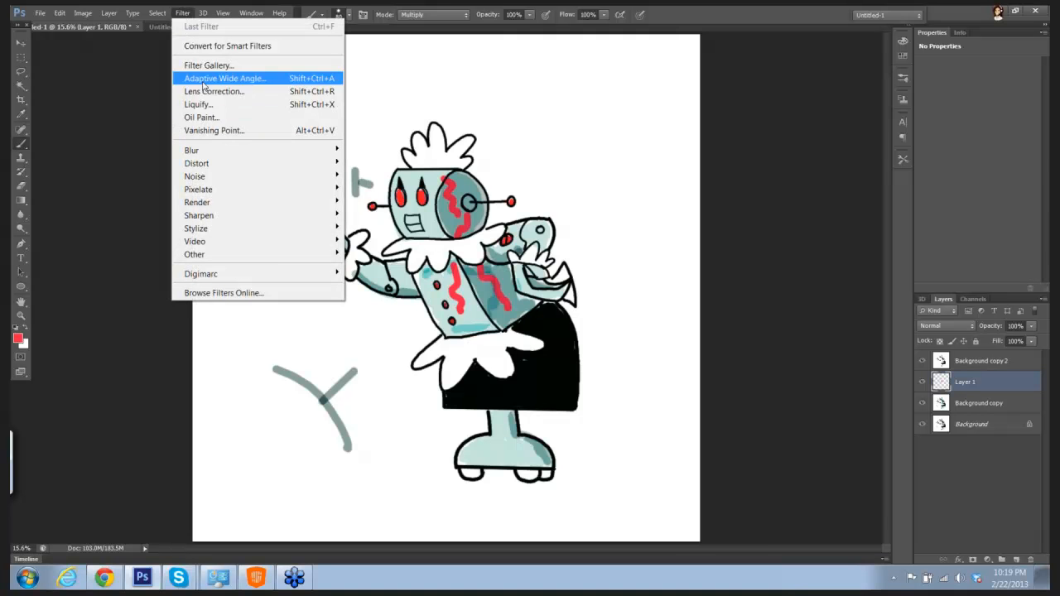
pyautogui.moveTo(246, 151)
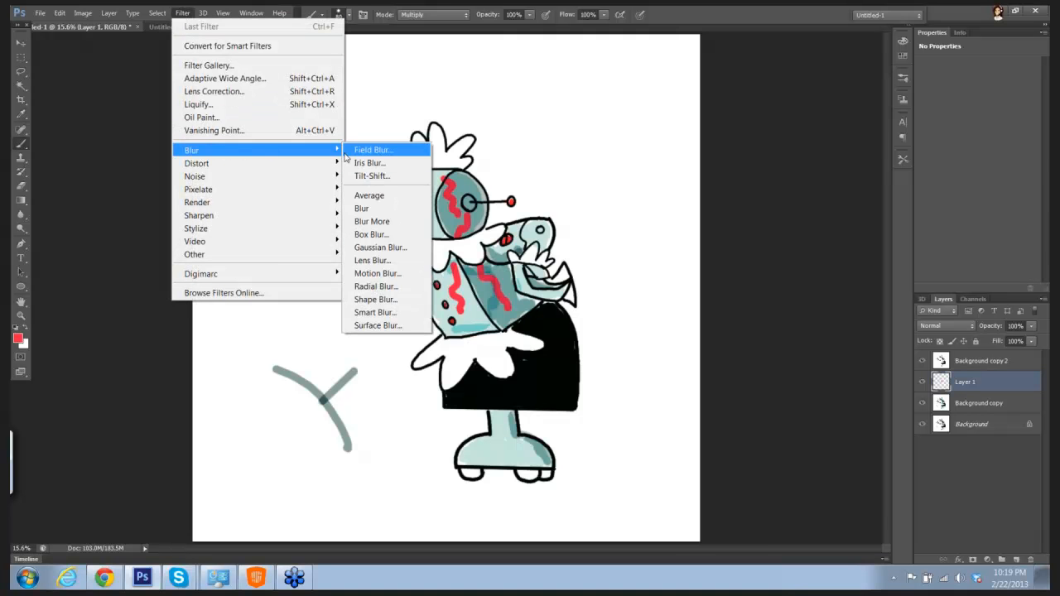
pyautogui.click(380, 248)
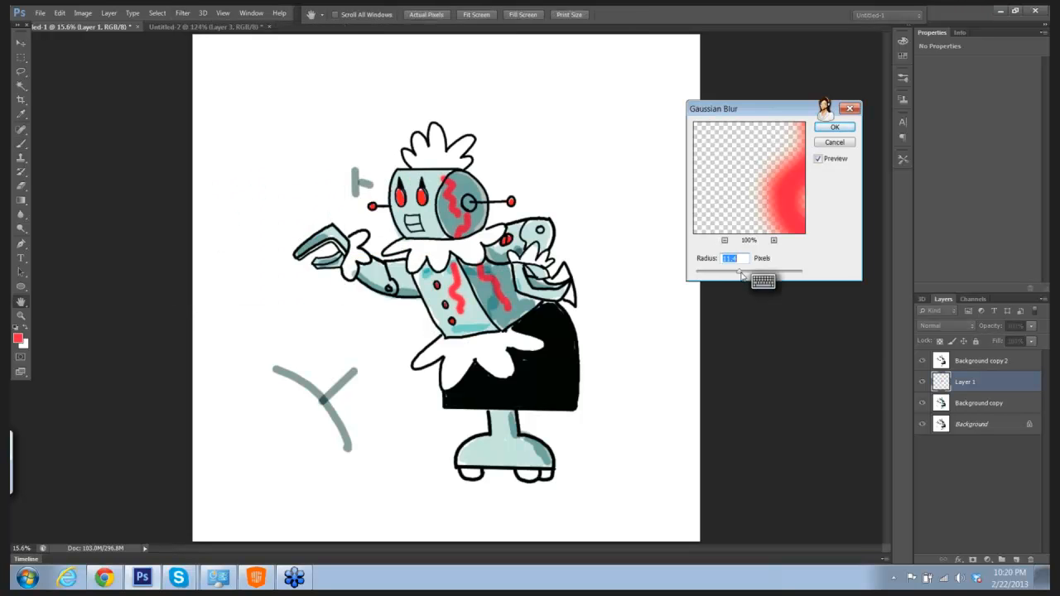
pyautogui.moveTo(742, 273); pyautogui.dragTo(756, 275)
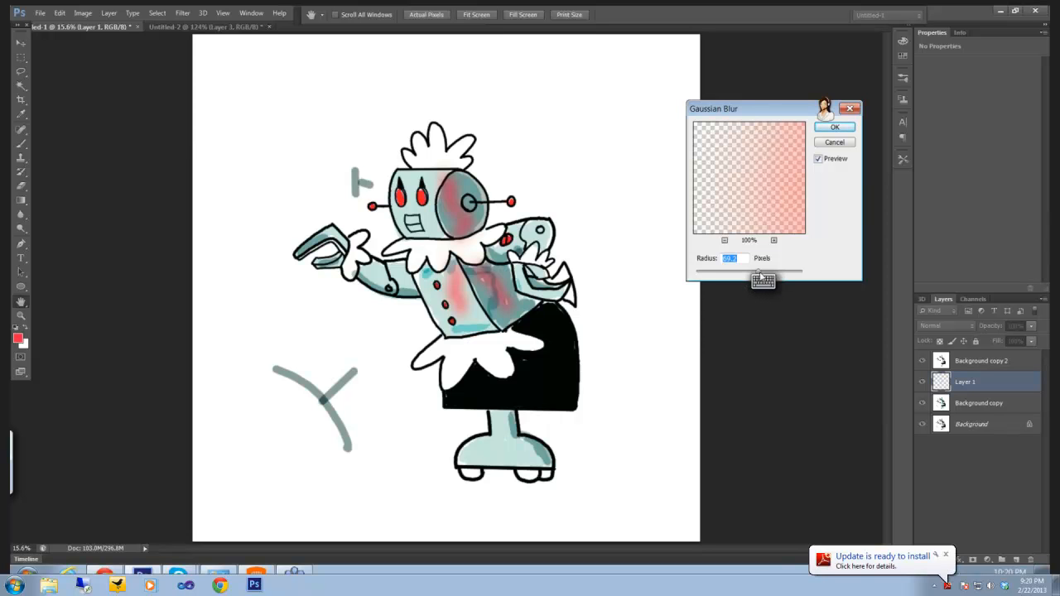
pyautogui.click(763, 280)
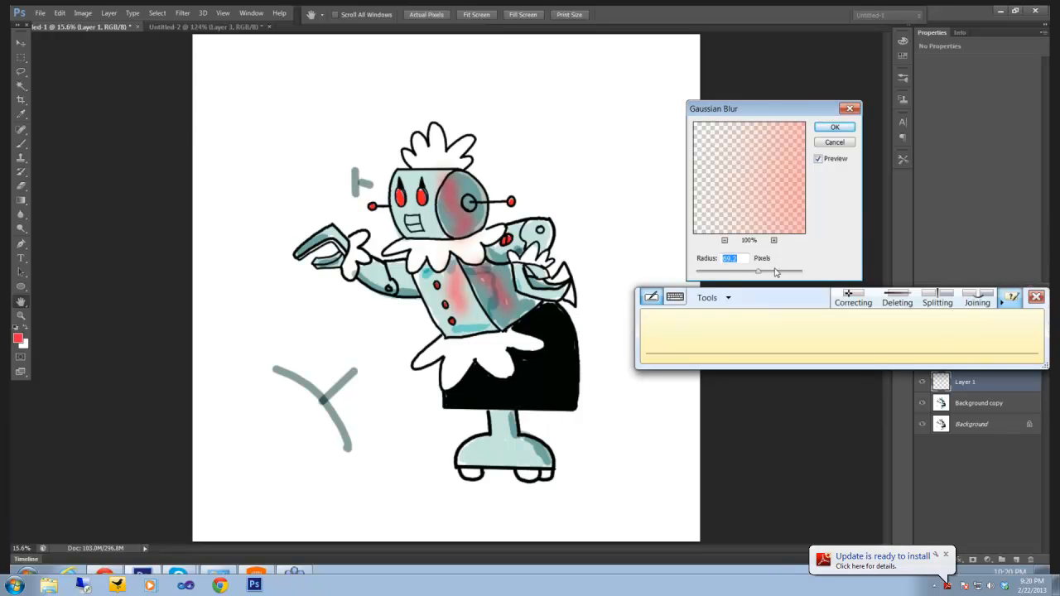
pyautogui.write('69.2')
pyautogui.click(1036, 297)
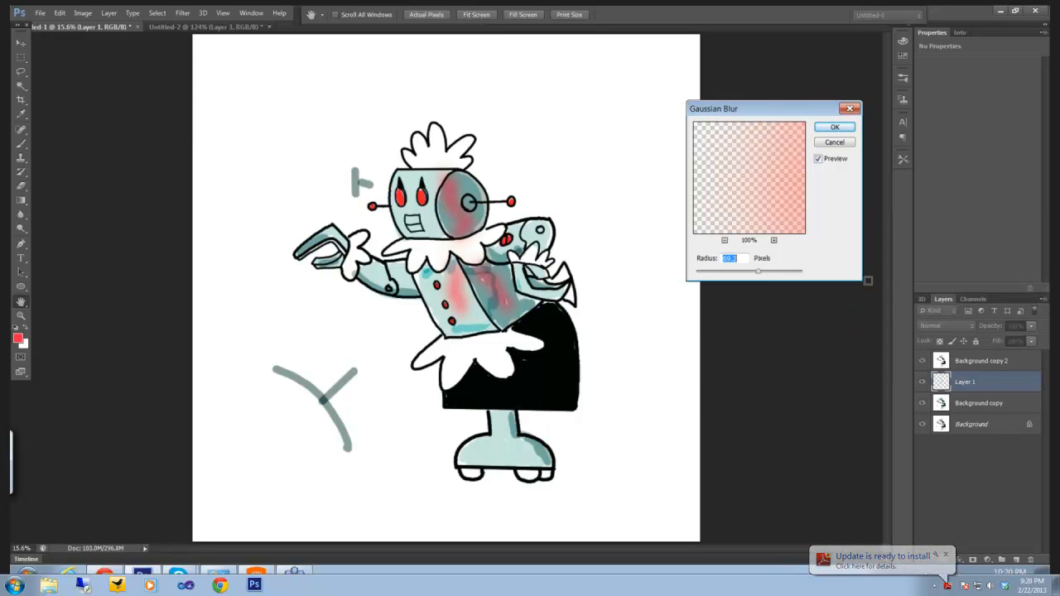
pyautogui.moveTo(757, 273); pyautogui.dragTo(779, 274)
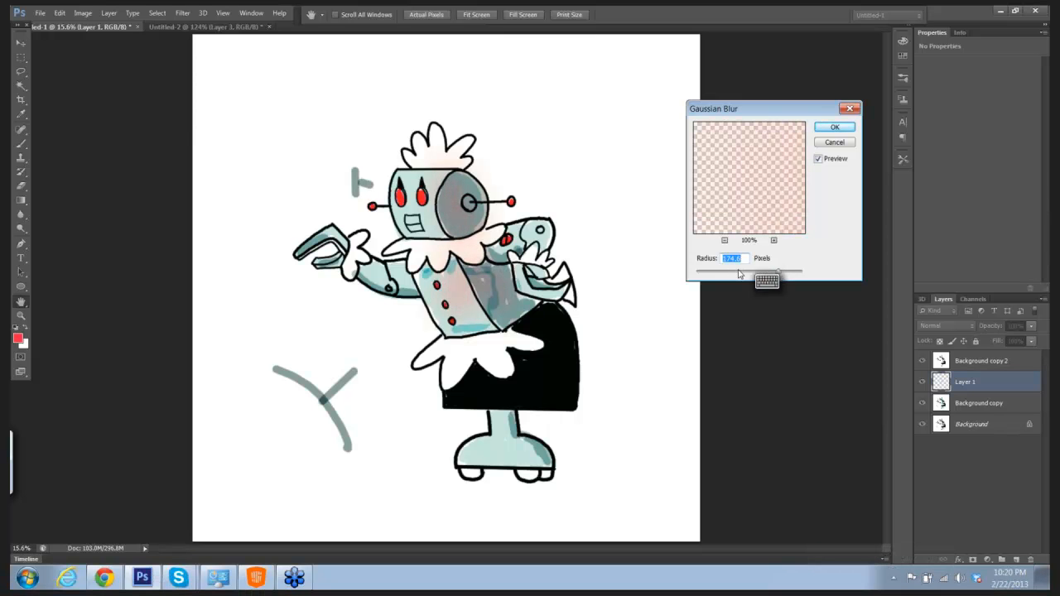
pyautogui.click(771, 280)
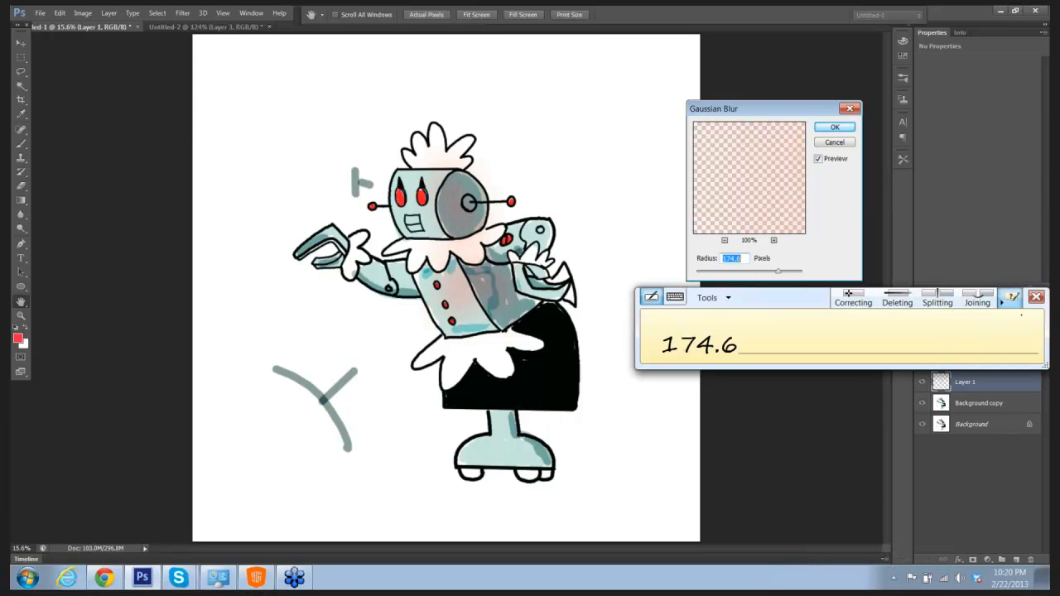
pyautogui.click(1036, 297)
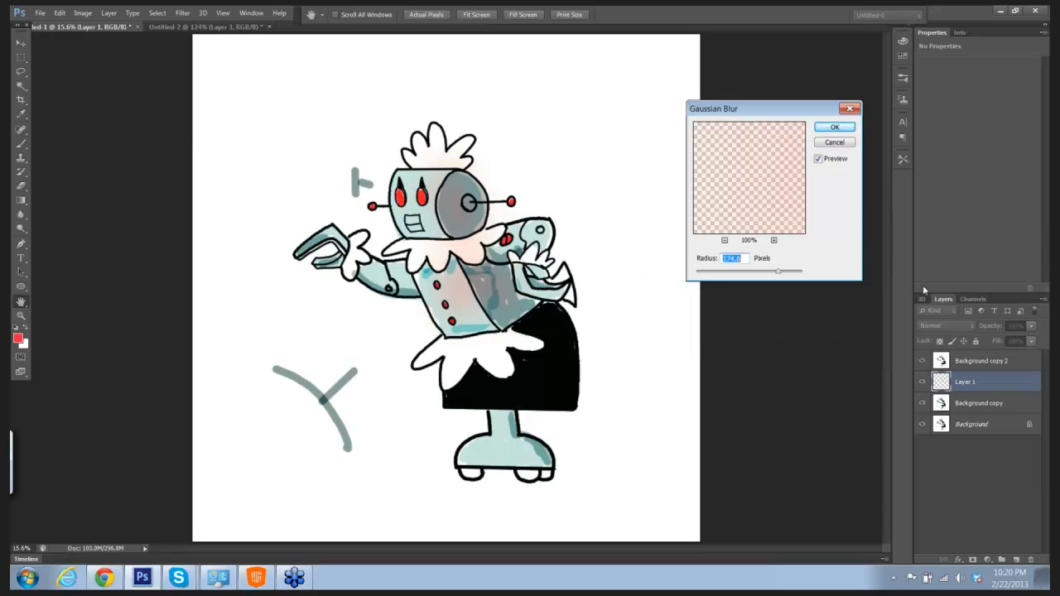
# Step: Apply the Gaussian Blur with a very small radius to the red strokes and delete Layer 1
pyautogui.moveTo(780, 274); pyautogui.dragTo(718, 274)
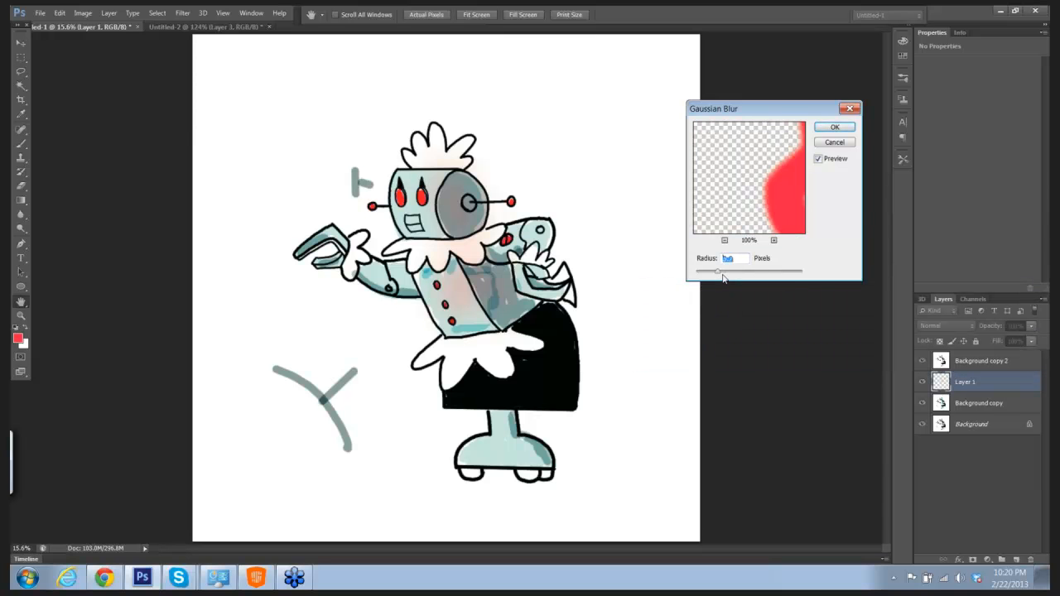
pyautogui.click(835, 127)
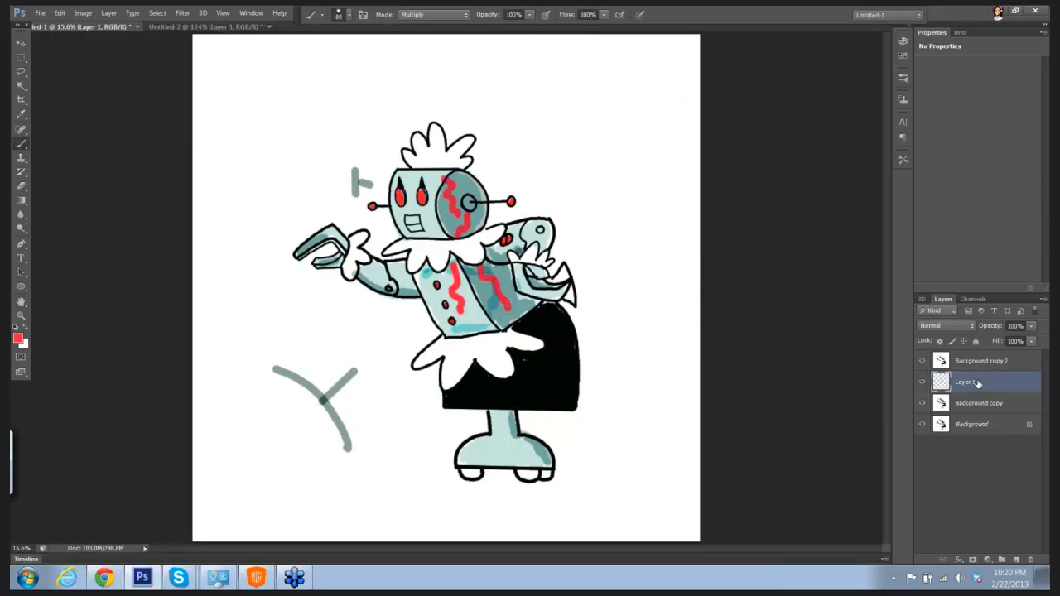
pyautogui.moveTo(1035, 382); pyautogui.dragTo(1032, 560)
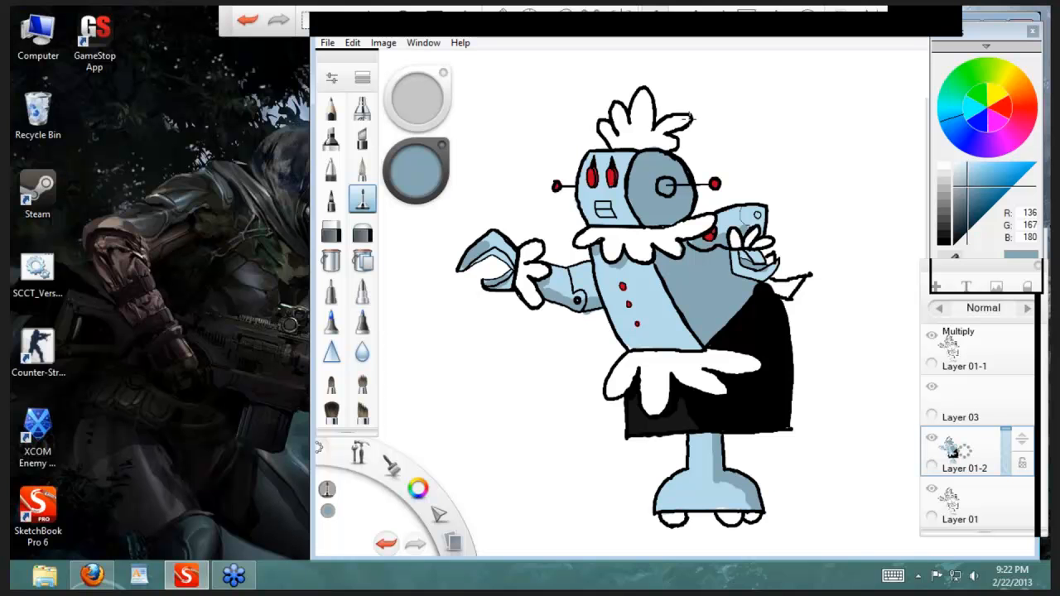
# Step: Check the Sci-Fi Drawing 101 chatroom in Firefox and return to the colored robot in SketchBook Pro
pyautogui.click(191, 578)
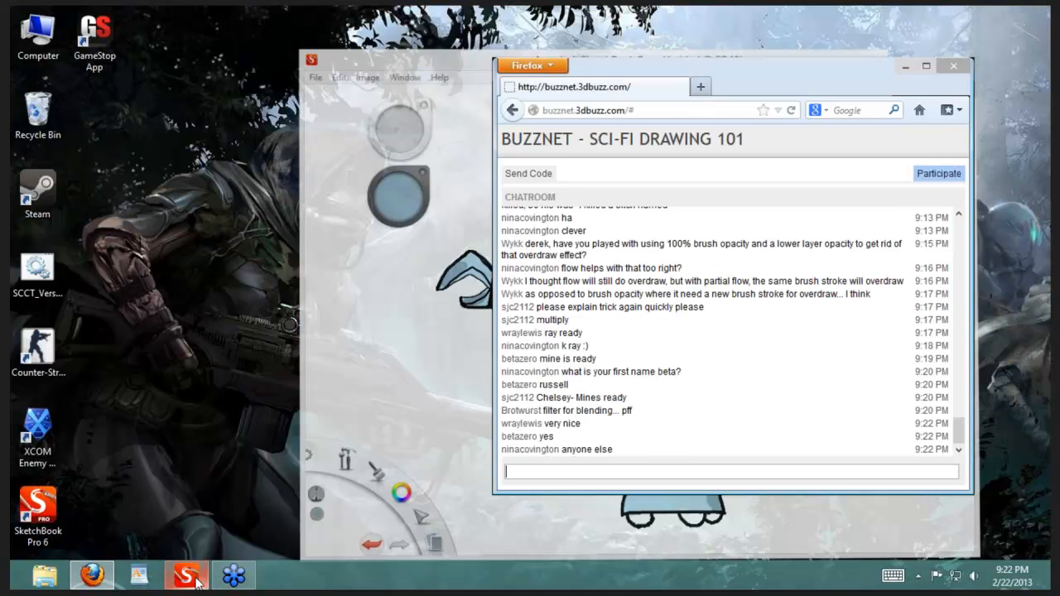
pyautogui.click(193, 579)
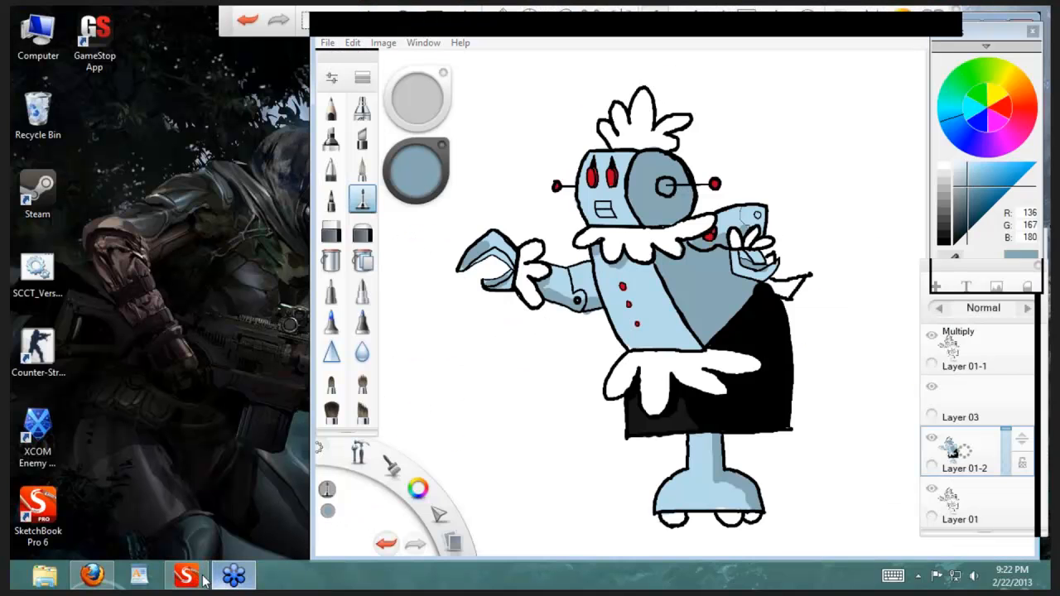
pyautogui.click(87, 582)
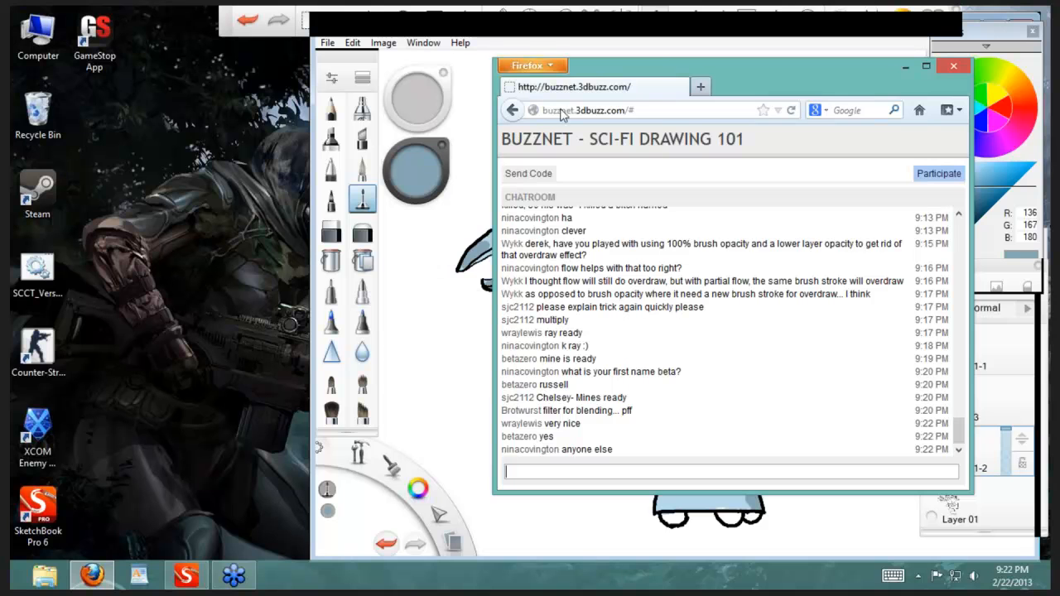
pyautogui.click(92, 575)
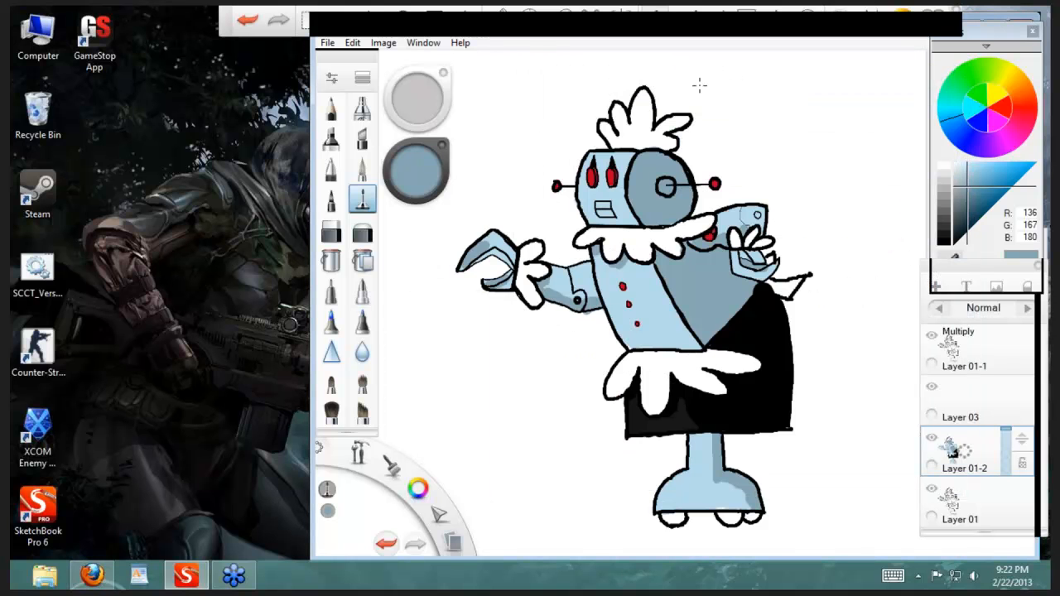
pyautogui.press('space')
pyautogui.click(588, 236)
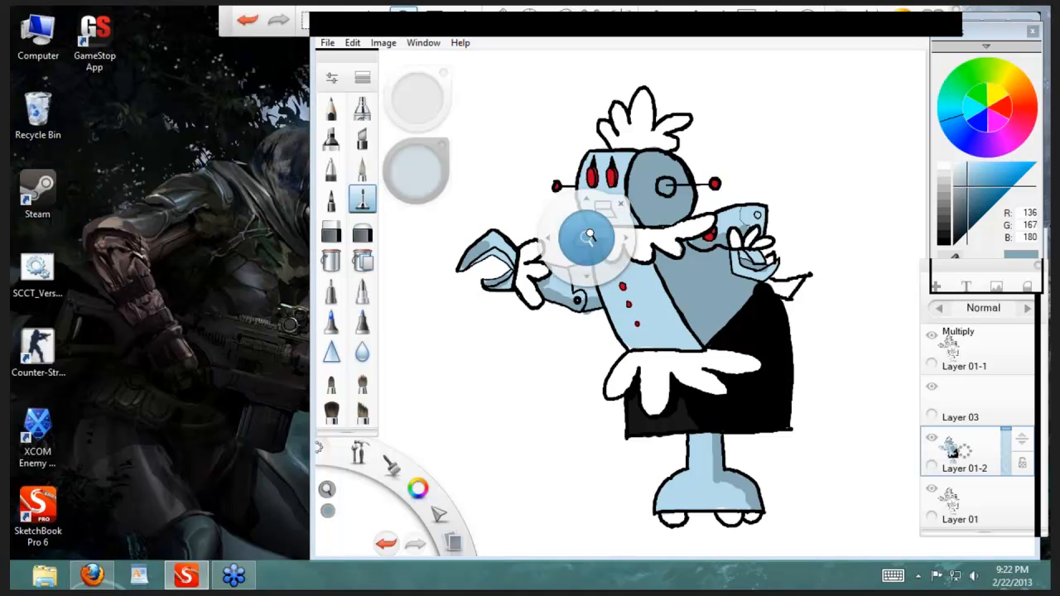
pyautogui.moveTo(588, 236); pyautogui.dragTo(623, 213)
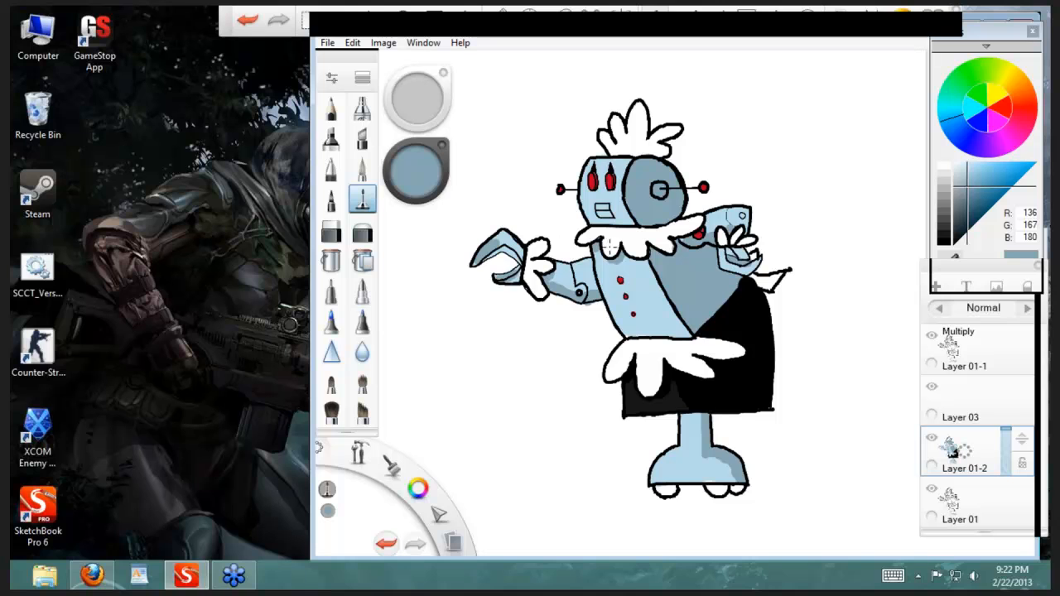
pyautogui.click(418, 489)
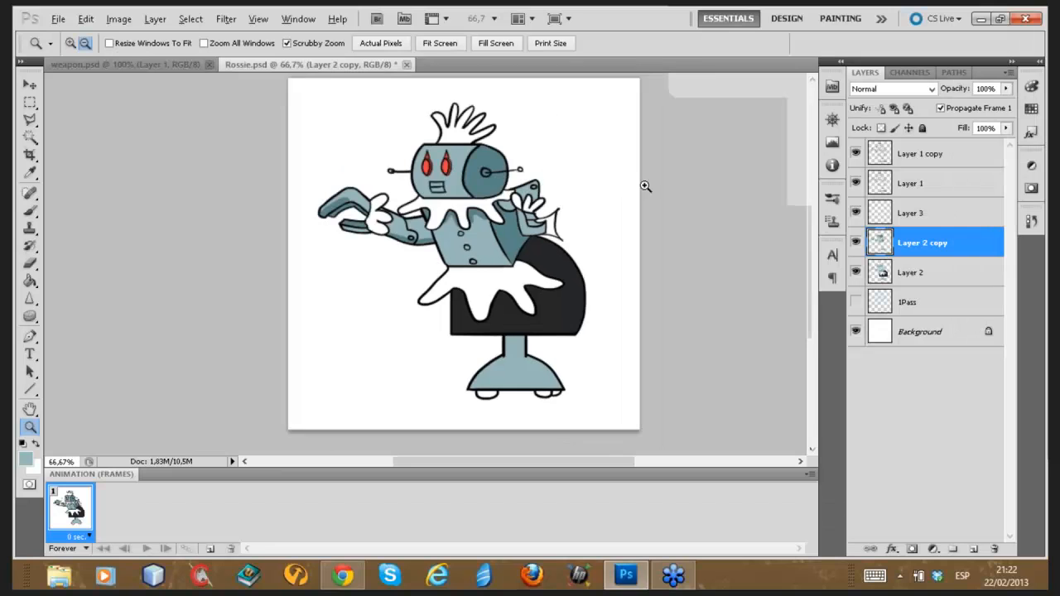
pyautogui.moveTo(644, 187); pyautogui.dragTo(605, 204)
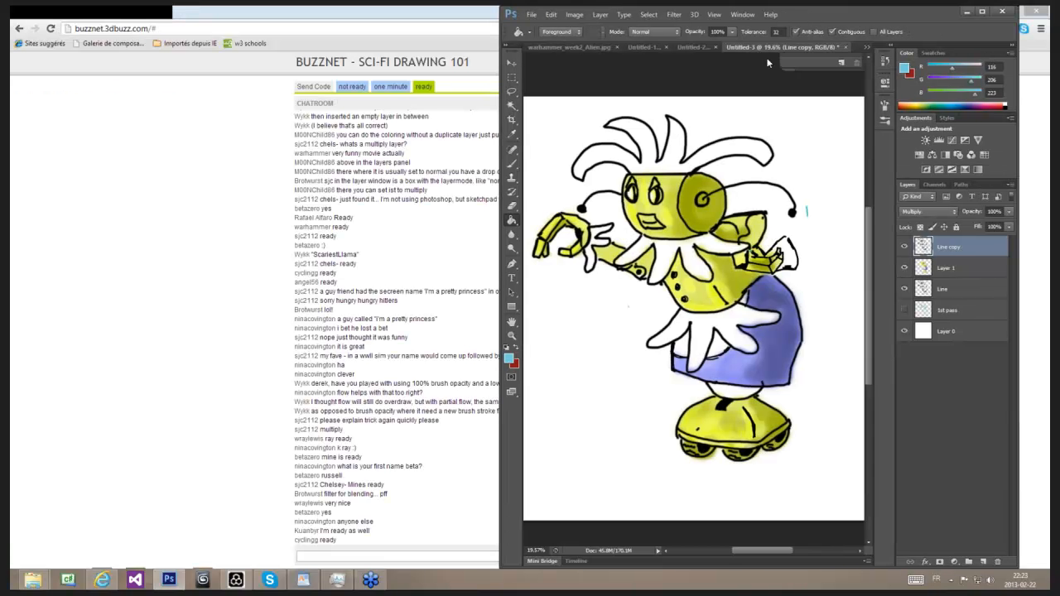
pyautogui.moveTo(808, 12); pyautogui.dragTo(727, 6)
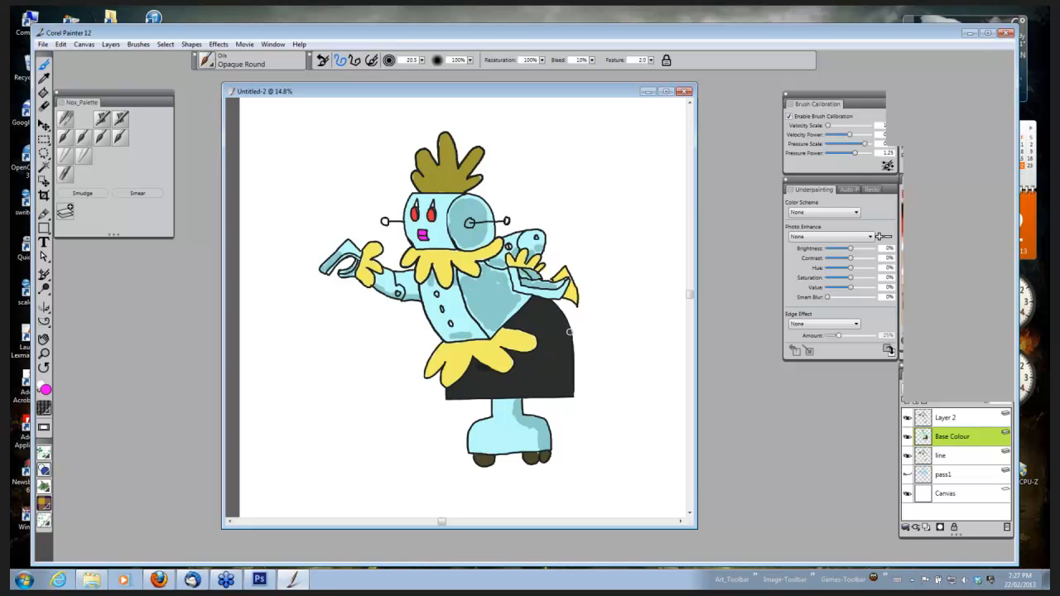
pyautogui.click(894, 55)
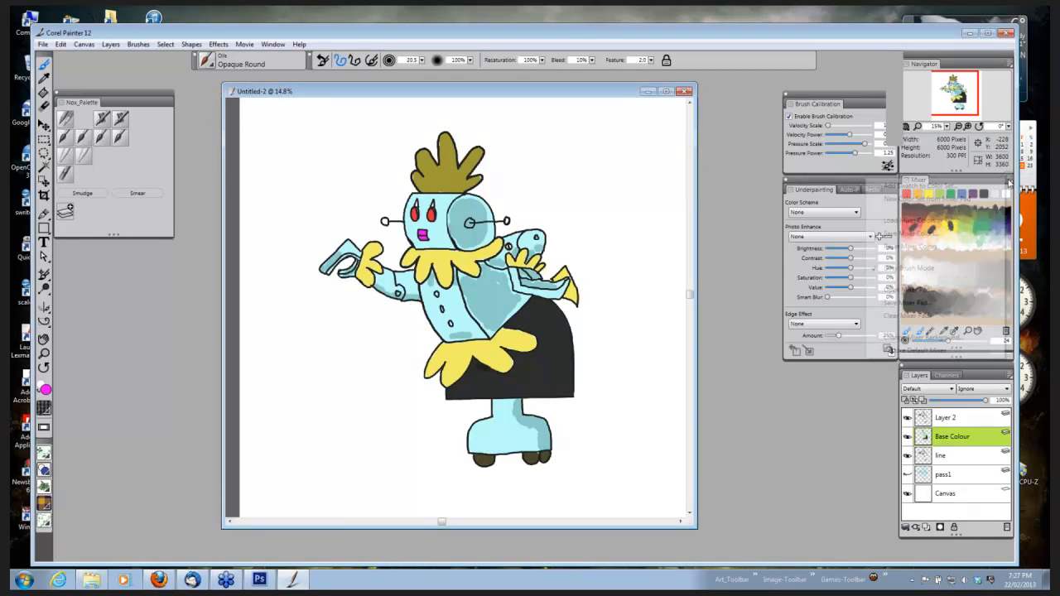
pyautogui.click(1010, 179)
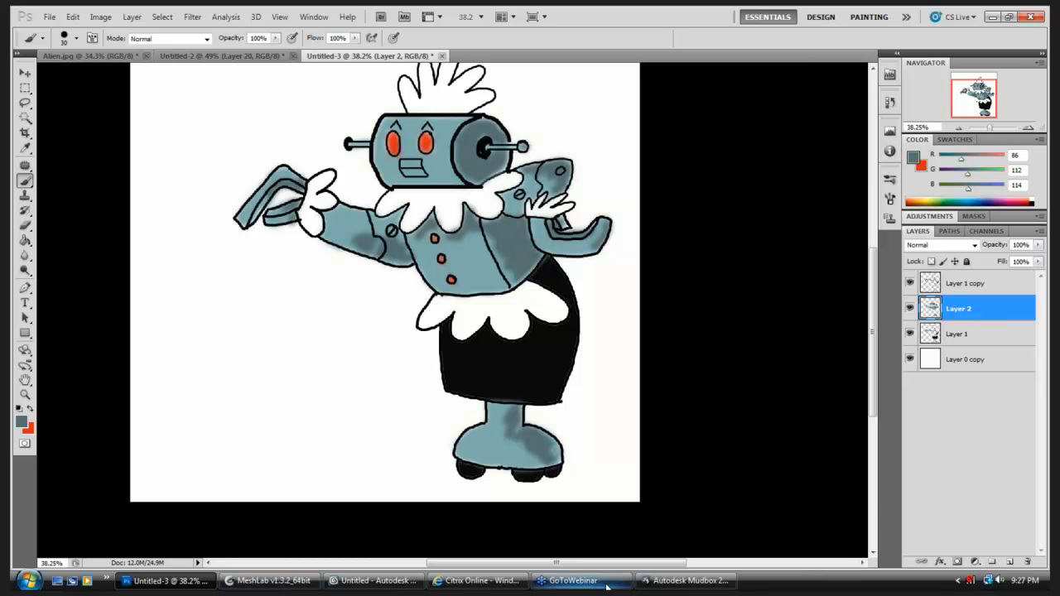
# Step: Switch to Mudbox to view the cave mesh and return to the robot document in Photoshop
pyautogui.click(680, 581)
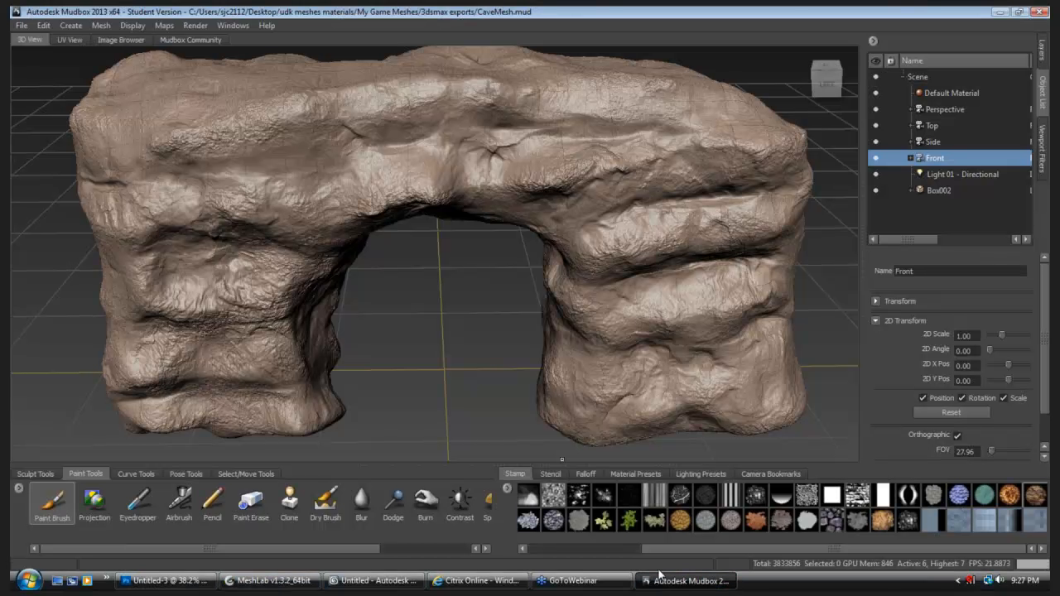
pyautogui.click(167, 583)
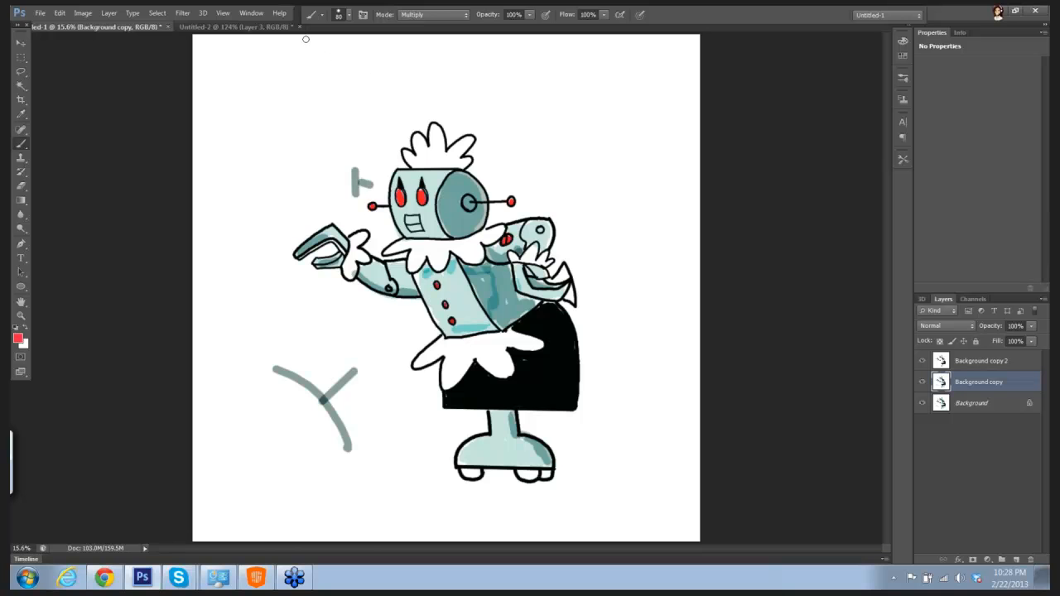
# Step: Close the Untitled-2 figure document and the Untitled-1 robot document without saving changes
pyautogui.click(301, 26)
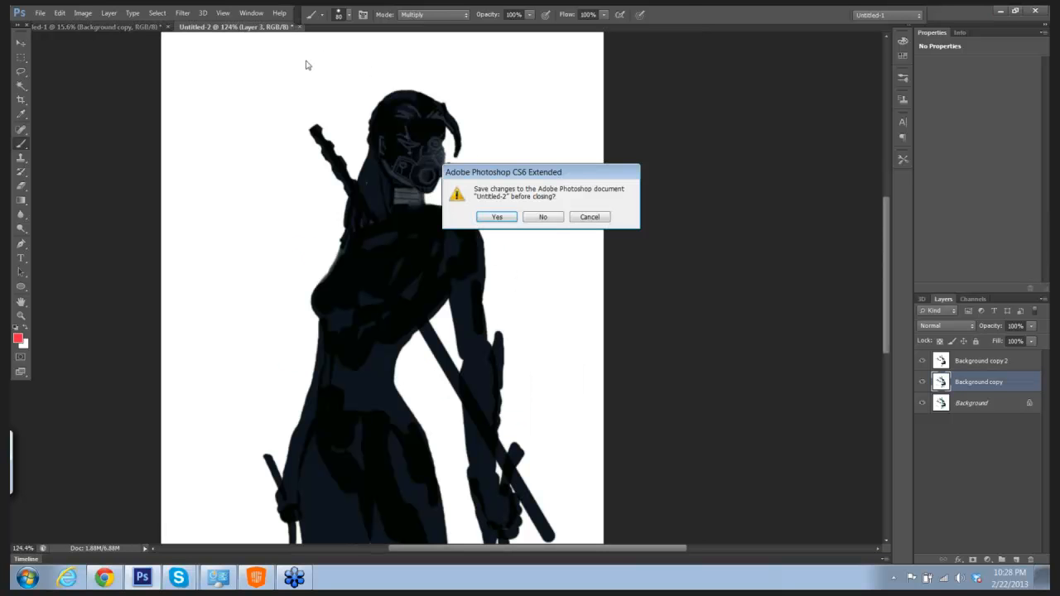
pyautogui.click(544, 217)
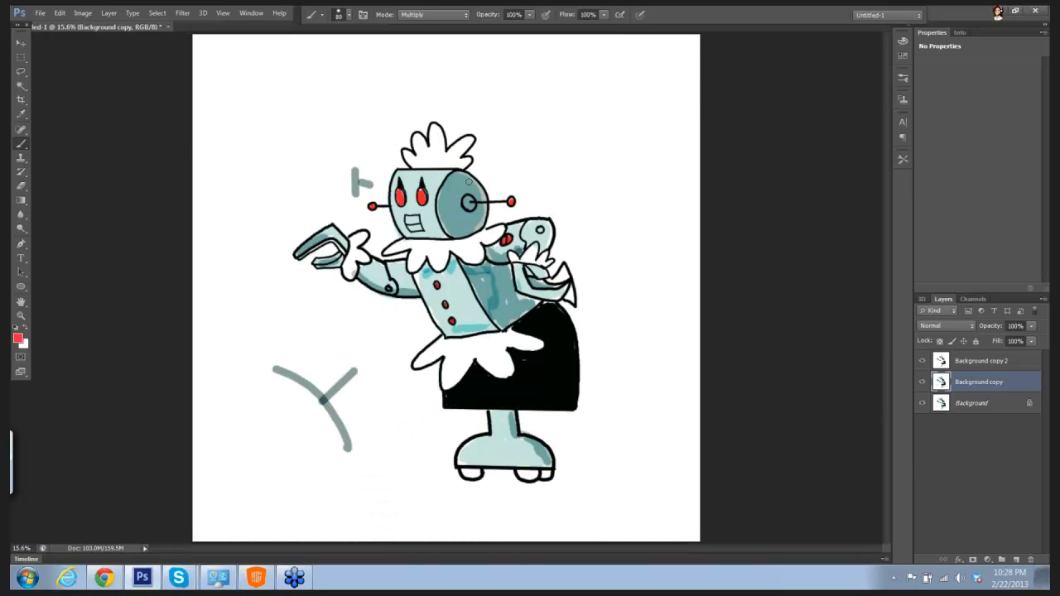
pyautogui.click(169, 25)
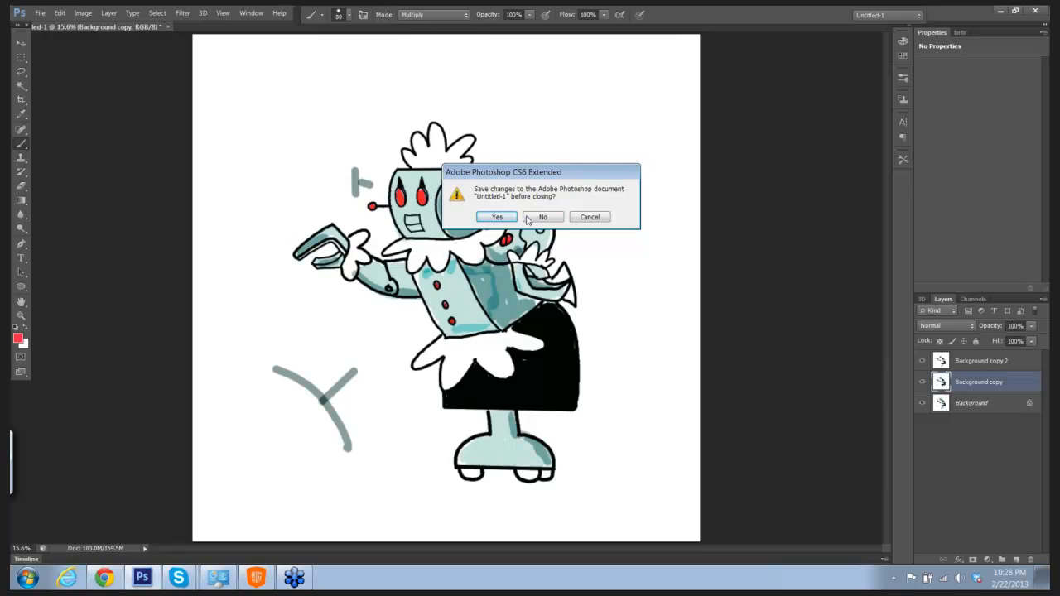
pyautogui.click(534, 219)
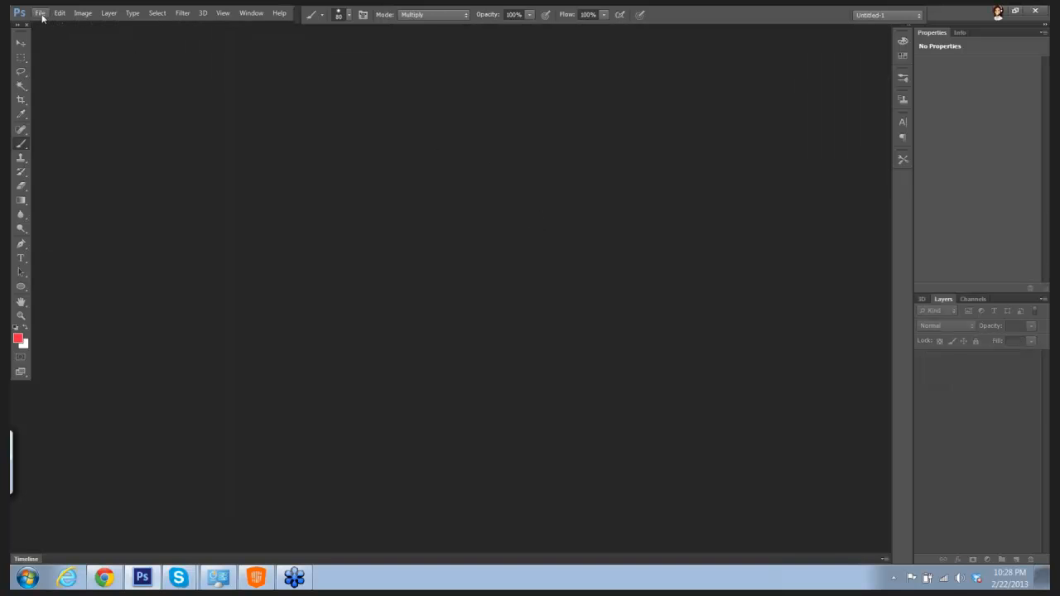
# Step: Create a new 20 by 20 inch grayscale document at 300 pixels/inch with a white background
pyautogui.click(39, 14)
pyautogui.click(58, 27)
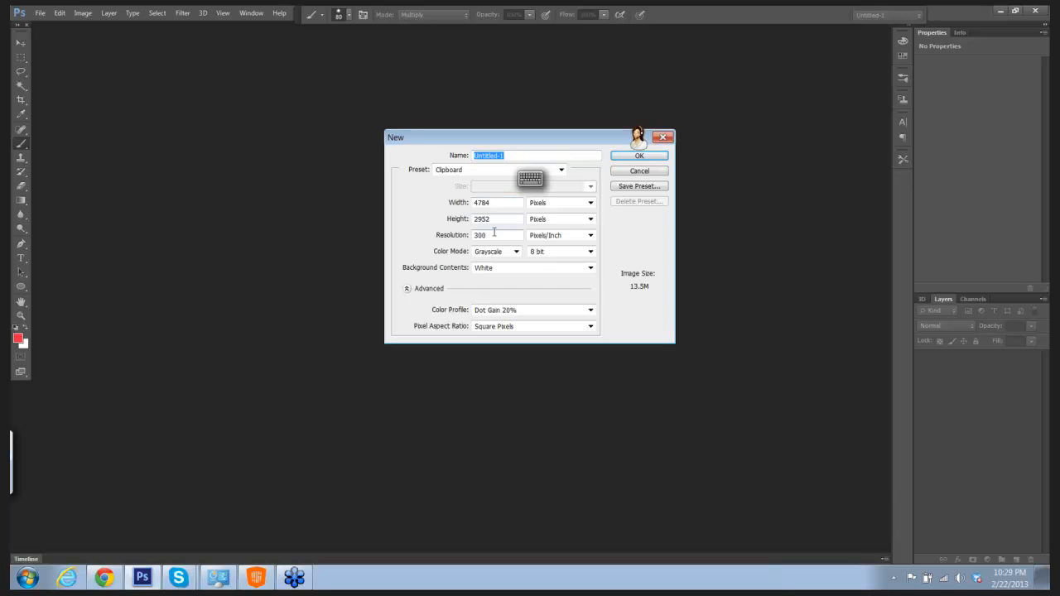
pyautogui.click(591, 218)
pyautogui.click(570, 243)
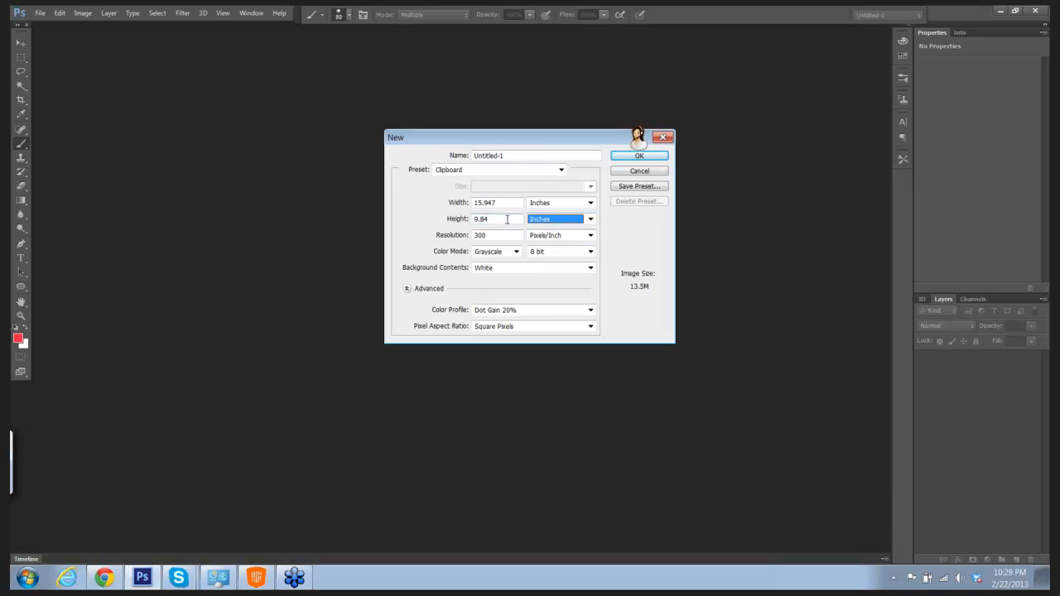
pyautogui.hotkey('shift', 'Tab')
pyautogui.write('20')
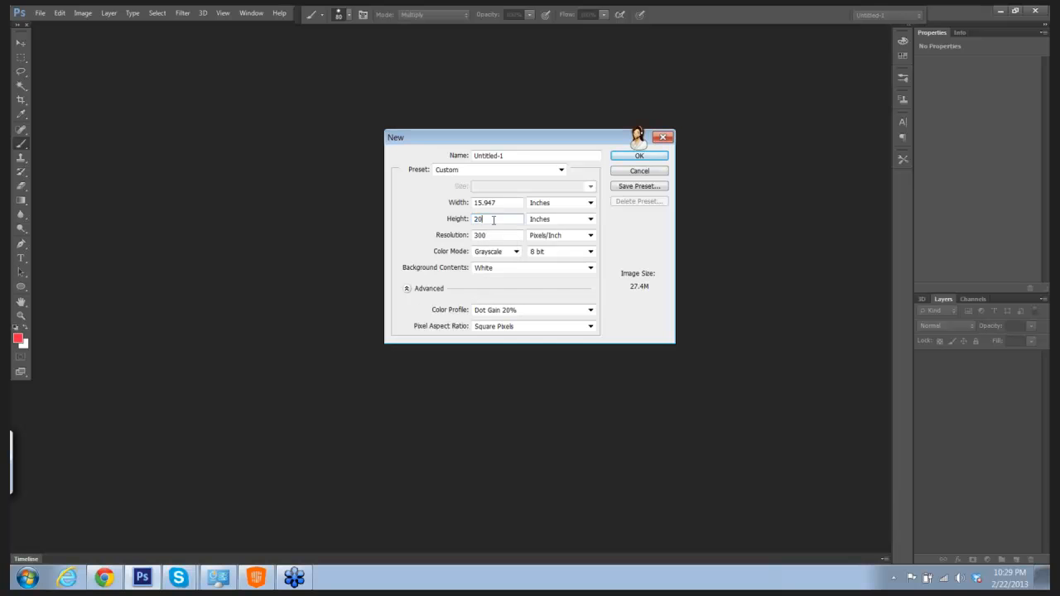
pyautogui.hotkey('shift', 'Tab')
pyautogui.hotkey('shift', 'Tab')
pyautogui.write('20')
pyautogui.click(633, 158)
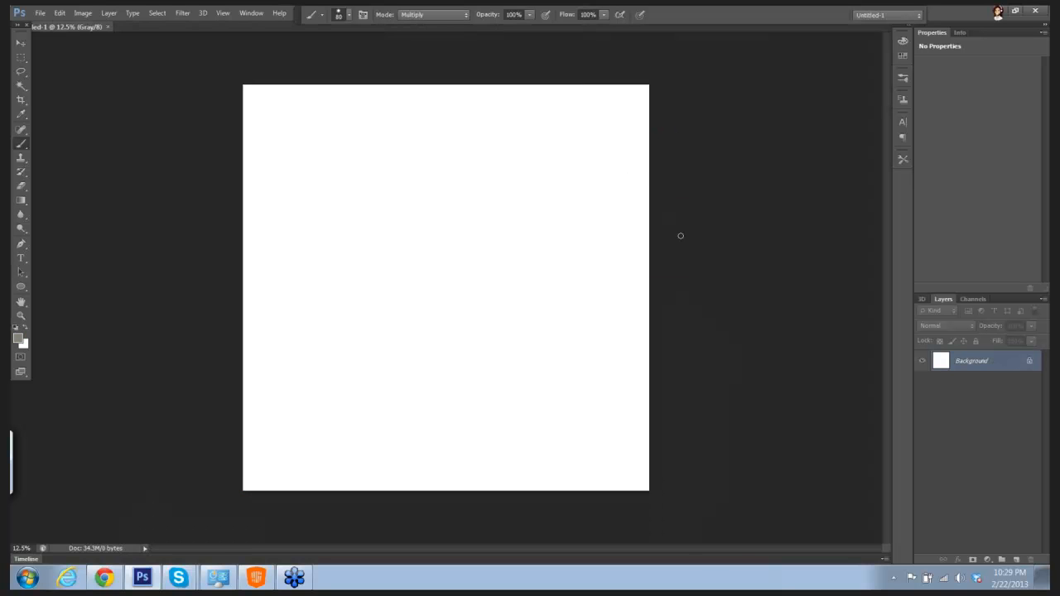
# Step: Add a new layer above the Background and rename it base1
pyautogui.click(1016, 560)
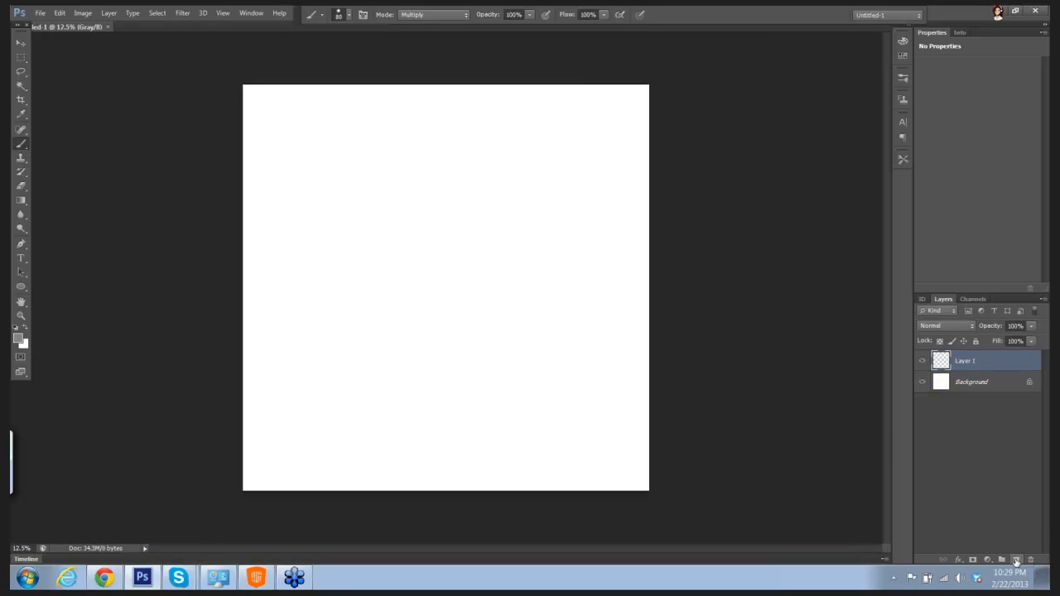
pyautogui.doubleClick(974, 361)
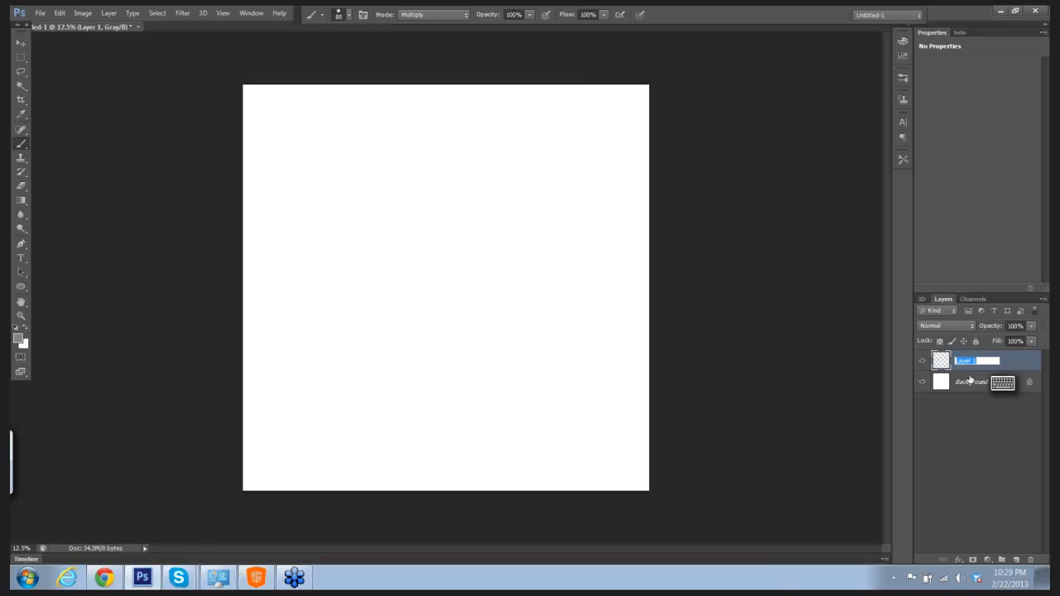
pyautogui.write('base 1')
pyautogui.press('Return')
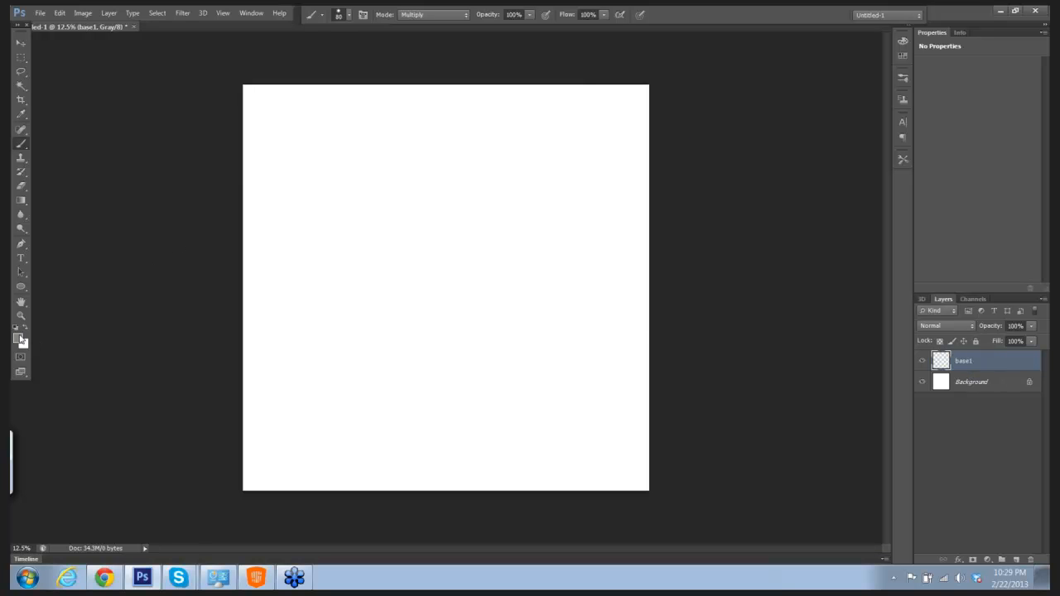
# Step: Set the foreground color to the light gray bab3b5
pyautogui.click(19, 338)
pyautogui.moveTo(389, 209)
pyautogui.mouseDown()
pyautogui.moveTo(388, 185)
pyautogui.moveTo(388, 196)
pyautogui.mouseUp()
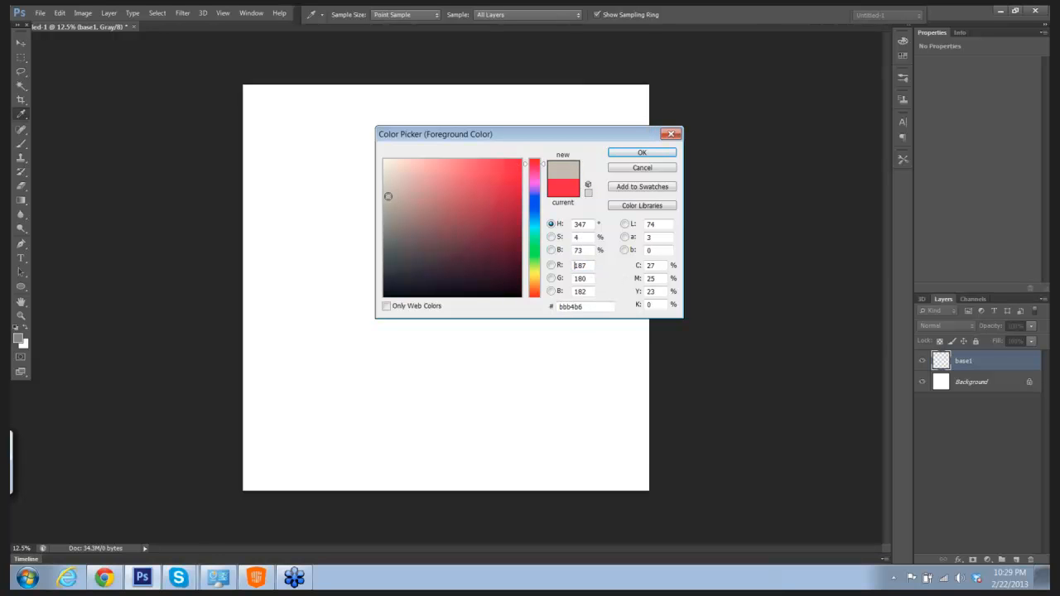
pyautogui.click(635, 153)
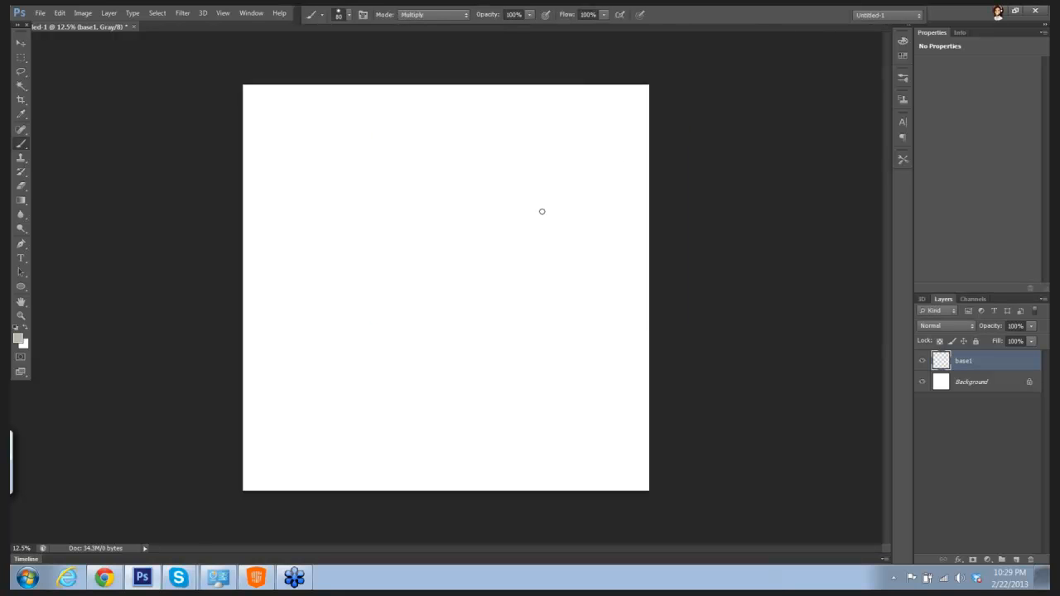
# Step: Try a hard-edged gray stroke on the base1 layer with the brush enlarged to 150 px
pyautogui.press(']')
pyautogui.press(']')
pyautogui.press(']')
pyautogui.press(']')
pyautogui.moveTo(355, 243)
pyautogui.mouseDown()
pyautogui.moveTo(365, 231)
pyautogui.moveTo(370, 261)
pyautogui.moveTo(411, 211)
pyautogui.mouseUp()
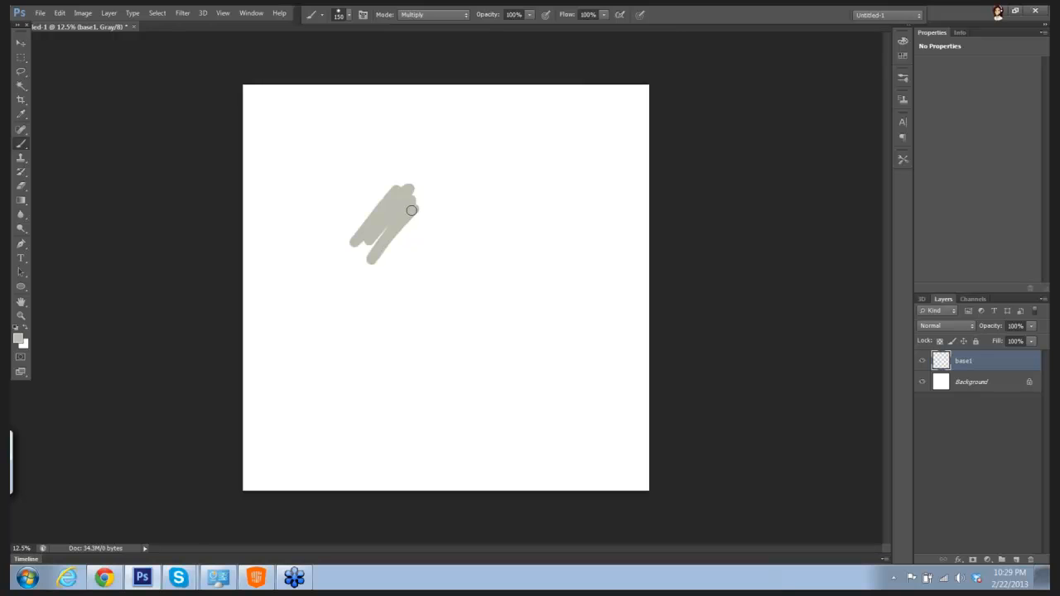
pyautogui.hotkey('ctrl', 'z')
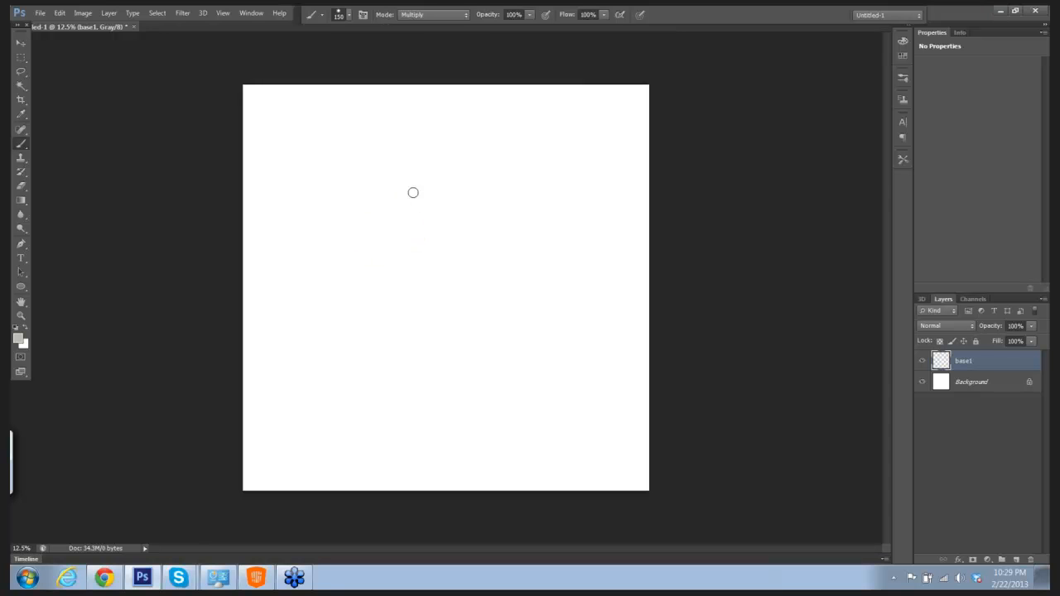
# Step: Choose the soft round brush with 0% hardness, enlarge it up to 400 px, and cover the middle of base1 with loose gray strokes
pyautogui.click(350, 17)
pyautogui.click(355, 102)
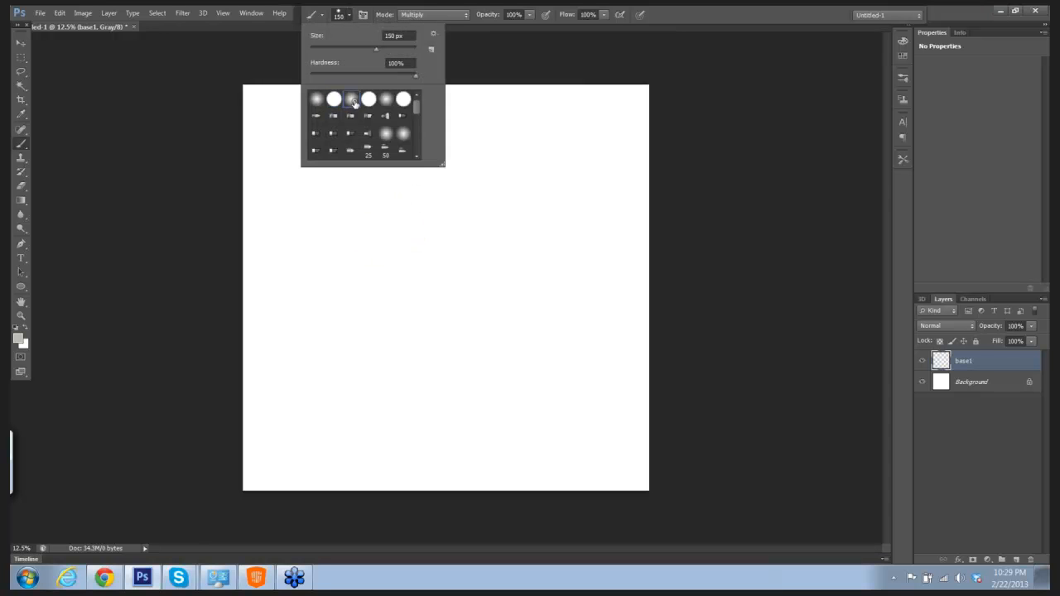
pyautogui.click(722, 149)
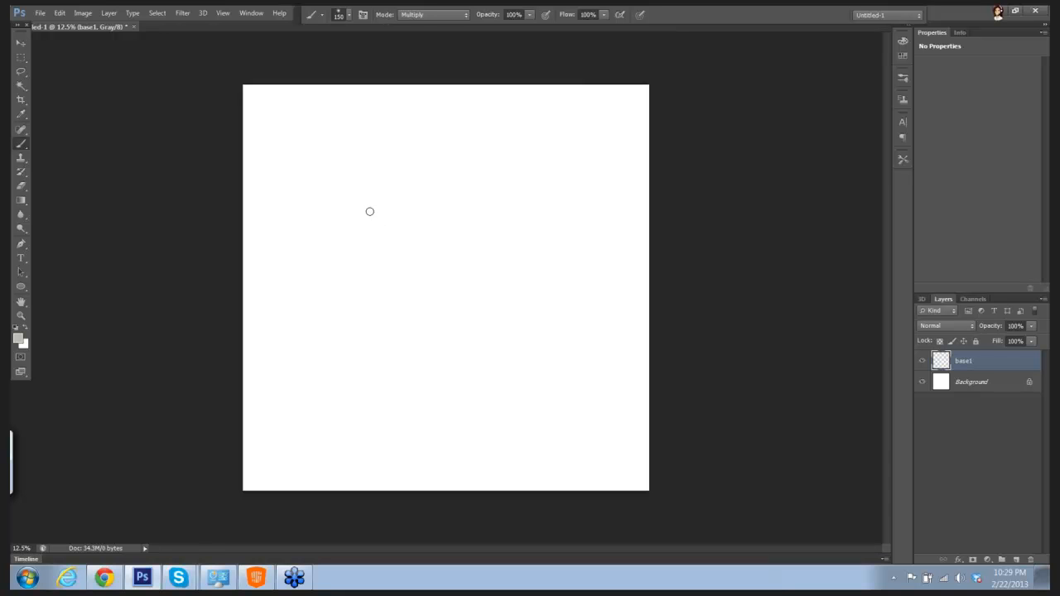
pyautogui.moveTo(348, 218)
pyautogui.mouseDown()
pyautogui.moveTo(381, 183)
pyautogui.moveTo(351, 229)
pyautogui.moveTo(397, 186)
pyautogui.moveTo(359, 240)
pyautogui.moveTo(406, 237)
pyautogui.moveTo(408, 257)
pyautogui.moveTo(490, 212)
pyautogui.moveTo(482, 262)
pyautogui.moveTo(447, 308)
pyautogui.moveTo(448, 286)
pyautogui.moveTo(411, 281)
pyautogui.moveTo(398, 372)
pyautogui.moveTo(469, 311)
pyautogui.moveTo(450, 365)
pyautogui.moveTo(508, 307)
pyautogui.moveTo(510, 289)
pyautogui.moveTo(493, 291)
pyautogui.moveTo(488, 237)
pyautogui.moveTo(536, 174)
pyautogui.moveTo(494, 176)
pyautogui.moveTo(504, 126)
pyautogui.moveTo(416, 203)
pyautogui.moveTo(433, 159)
pyautogui.moveTo(427, 143)
pyautogui.moveTo(384, 147)
pyautogui.moveTo(330, 274)
pyautogui.moveTo(364, 273)
pyautogui.moveTo(350, 251)
pyautogui.moveTo(325, 276)
pyautogui.moveTo(345, 158)
pyautogui.moveTo(319, 255)
pyautogui.moveTo(370, 352)
pyautogui.moveTo(379, 389)
pyautogui.moveTo(367, 412)
pyautogui.moveTo(526, 341)
pyautogui.moveTo(457, 407)
pyautogui.moveTo(490, 391)
pyautogui.moveTo(420, 405)
pyautogui.moveTo(390, 439)
pyautogui.moveTo(542, 352)
pyautogui.moveTo(524, 362)
pyautogui.moveTo(572, 242)
pyautogui.mouseUp()
pyautogui.press(']')
pyautogui.press(']')
pyautogui.press(']')
pyautogui.press(']')
pyautogui.press(']')
# Step: Add a new layer above base1 and name it black01
pyautogui.click(1016, 560)
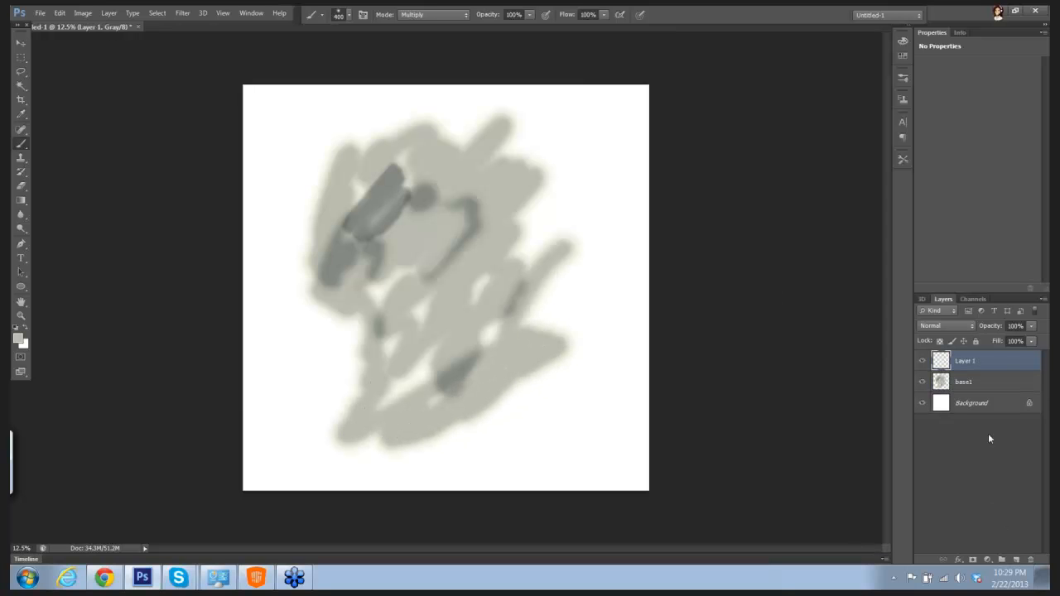
pyautogui.doubleClick(975, 361)
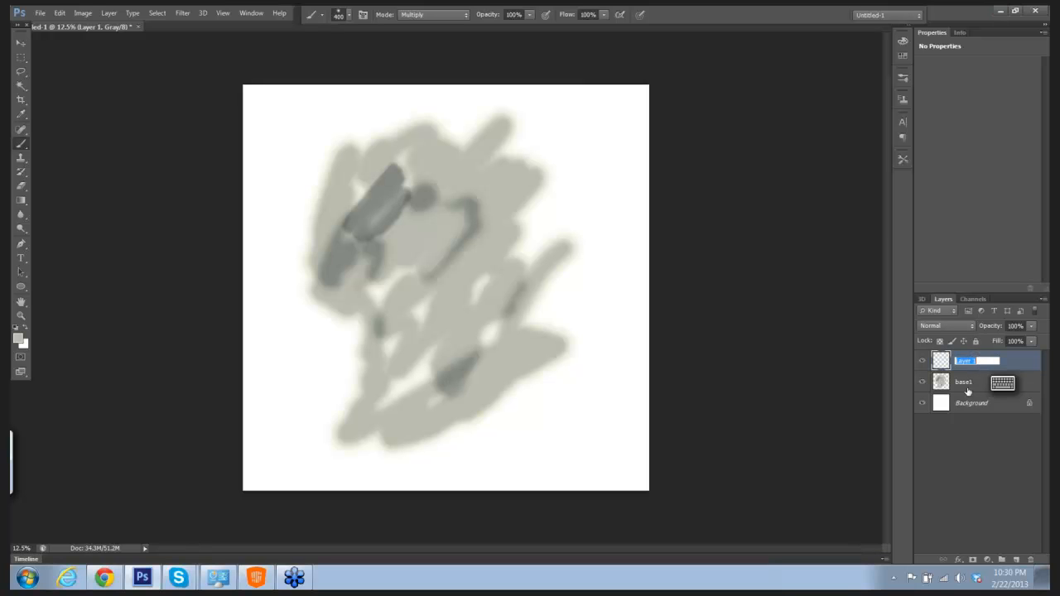
pyautogui.write('blac')
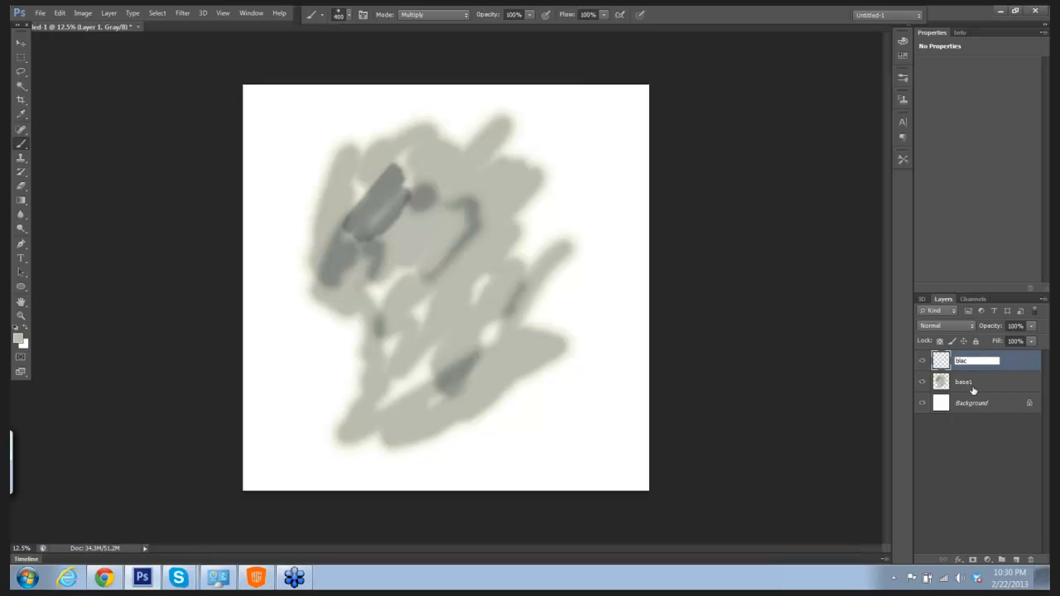
pyautogui.write('k01')
pyautogui.press('Return')
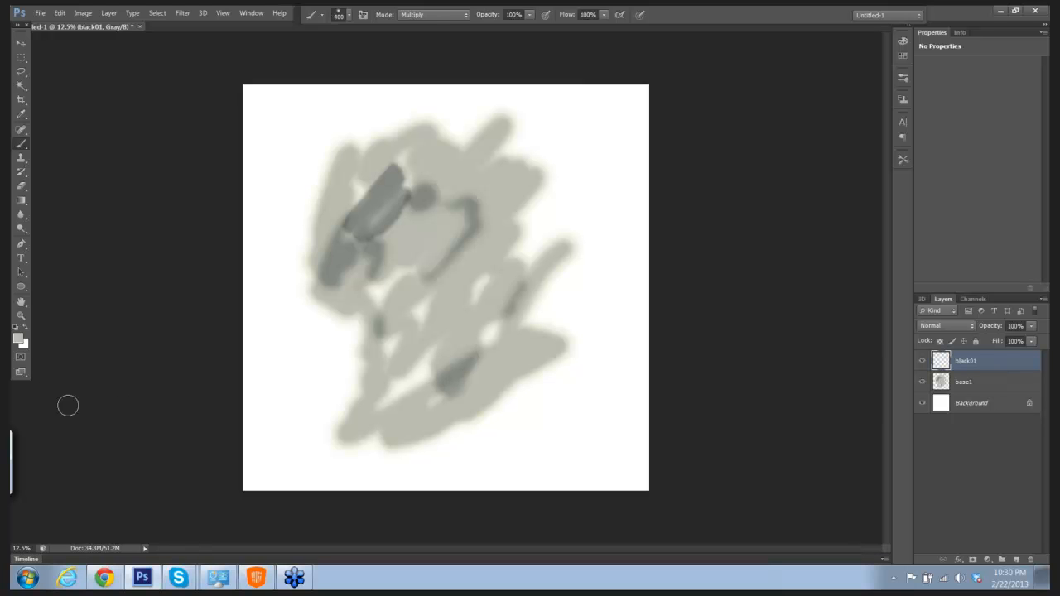
# Step: Set the foreground color to black (000000)
pyautogui.click(19, 337)
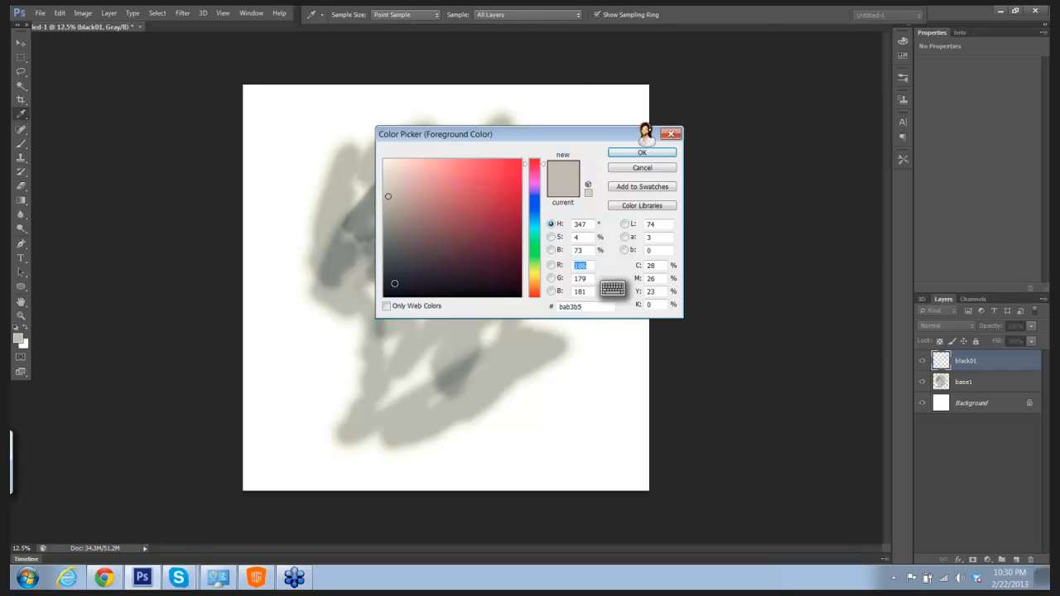
pyautogui.moveTo(395, 283); pyautogui.dragTo(381, 300)
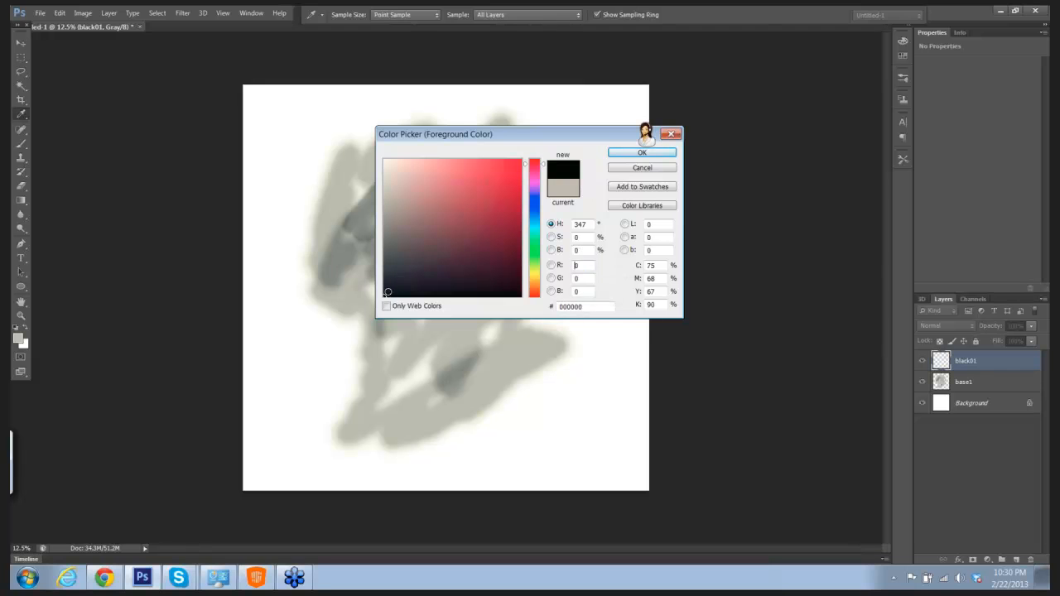
pyautogui.click(643, 153)
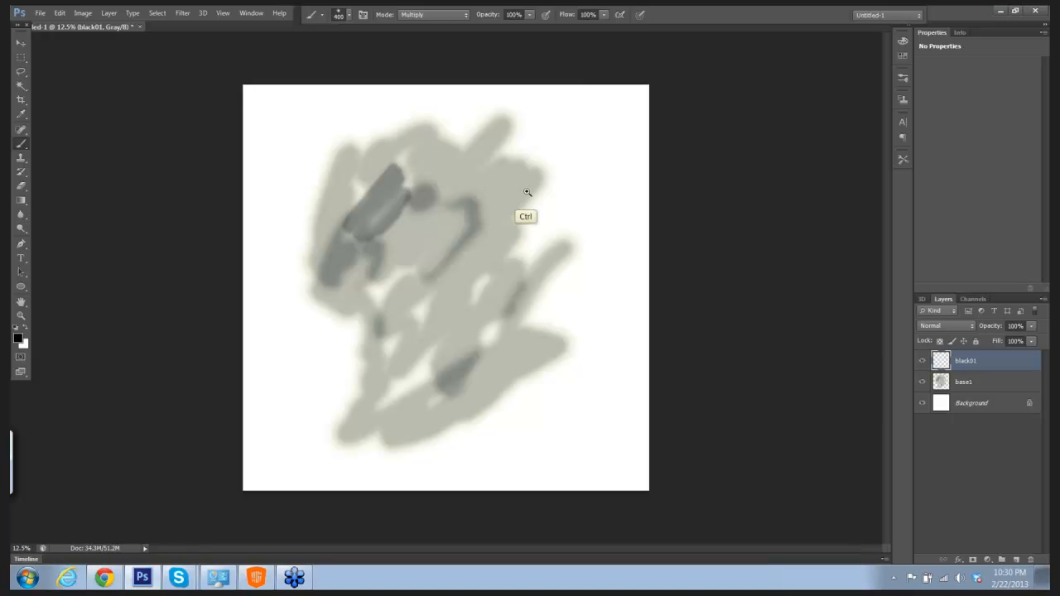
# Step: Paint a solid black head, neck and shoulder line on the black01 layer with a 200 px brush
pyautogui.moveTo(528, 195); pyautogui.dragTo(545, 203)
pyautogui.moveTo(565, 166)
pyautogui.mouseDown()
pyautogui.moveTo(546, 197)
pyautogui.moveTo(552, 209)
pyautogui.mouseUp()
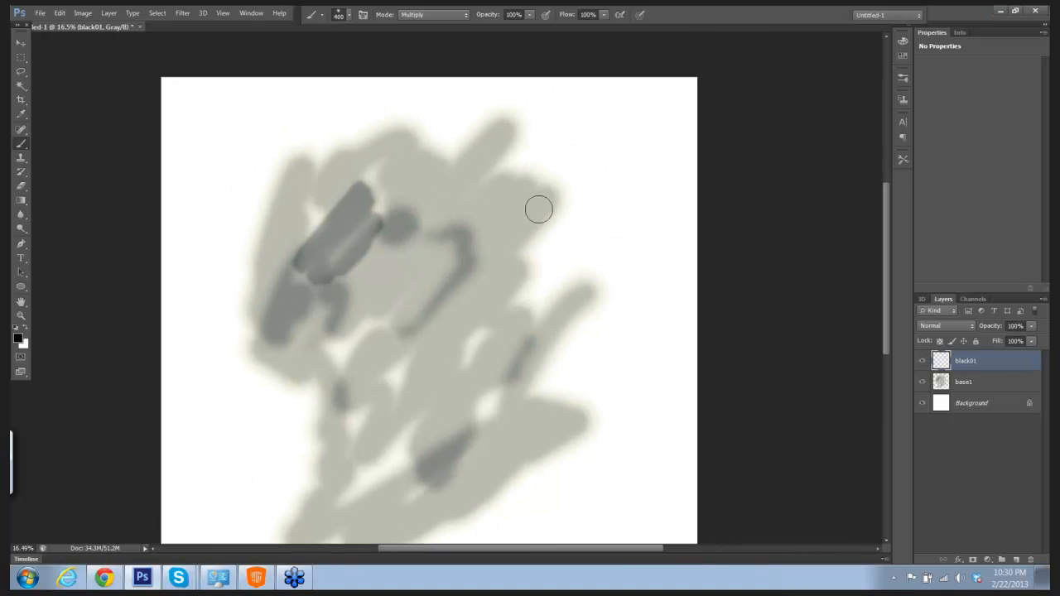
pyautogui.press(']')
pyautogui.press(']')
pyautogui.press('[')
pyautogui.press('[')
pyautogui.press('[')
pyautogui.press('[')
pyautogui.moveTo(436, 223)
pyautogui.mouseDown()
pyautogui.moveTo(429, 201)
pyautogui.moveTo(441, 196)
pyautogui.moveTo(428, 206)
pyautogui.moveTo(422, 193)
pyautogui.moveTo(415, 216)
pyautogui.moveTo(440, 242)
pyautogui.moveTo(462, 231)
pyautogui.moveTo(460, 200)
pyautogui.moveTo(423, 195)
pyautogui.moveTo(424, 182)
pyautogui.moveTo(456, 190)
pyautogui.moveTo(434, 192)
pyautogui.moveTo(426, 208)
pyautogui.moveTo(423, 179)
pyautogui.moveTo(438, 174)
pyautogui.moveTo(462, 201)
pyautogui.moveTo(445, 175)
pyautogui.moveTo(420, 186)
pyautogui.moveTo(419, 225)
pyautogui.moveTo(445, 241)
pyautogui.moveTo(467, 213)
pyautogui.moveTo(453, 178)
pyautogui.moveTo(436, 170)
pyautogui.moveTo(414, 195)
pyautogui.moveTo(432, 168)
pyautogui.moveTo(449, 166)
pyautogui.moveTo(466, 178)
pyautogui.moveTo(474, 229)
pyautogui.moveTo(467, 241)
pyautogui.moveTo(413, 229)
pyautogui.moveTo(439, 250)
pyautogui.moveTo(463, 244)
pyautogui.moveTo(458, 258)
pyautogui.moveTo(473, 239)
pyautogui.moveTo(439, 261)
pyautogui.moveTo(451, 263)
pyautogui.moveTo(434, 250)
pyautogui.moveTo(454, 254)
pyautogui.moveTo(407, 270)
pyautogui.moveTo(466, 268)
pyautogui.moveTo(462, 256)
pyautogui.moveTo(495, 270)
pyautogui.moveTo(394, 281)
pyautogui.moveTo(455, 249)
pyautogui.moveTo(419, 237)
pyautogui.mouseUp()
# Step: Paint an ear on each side of the black head and a thin antenna rising from its top
pyautogui.press('e')
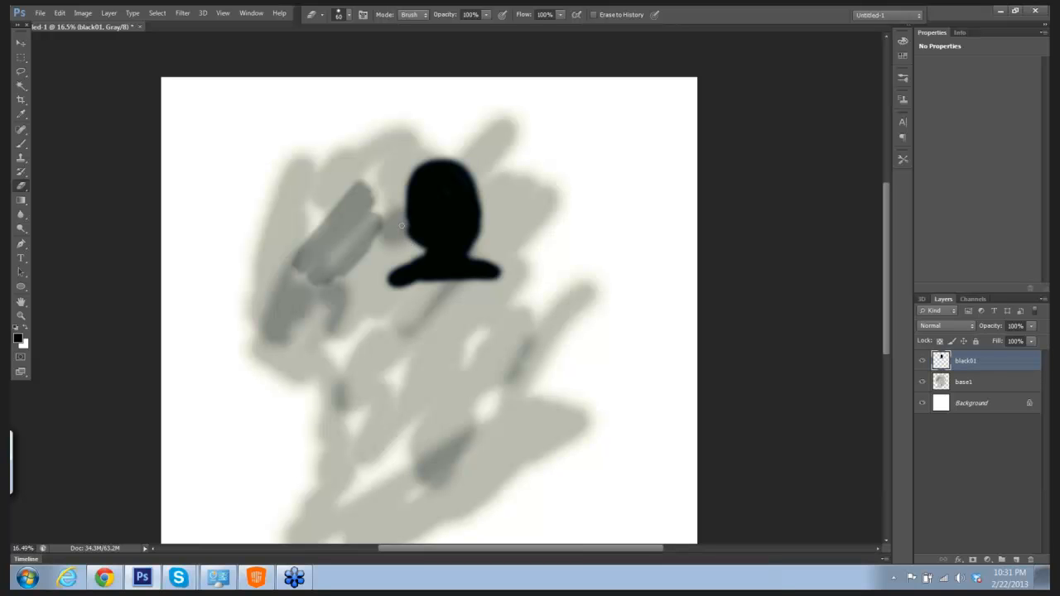
pyautogui.press('b')
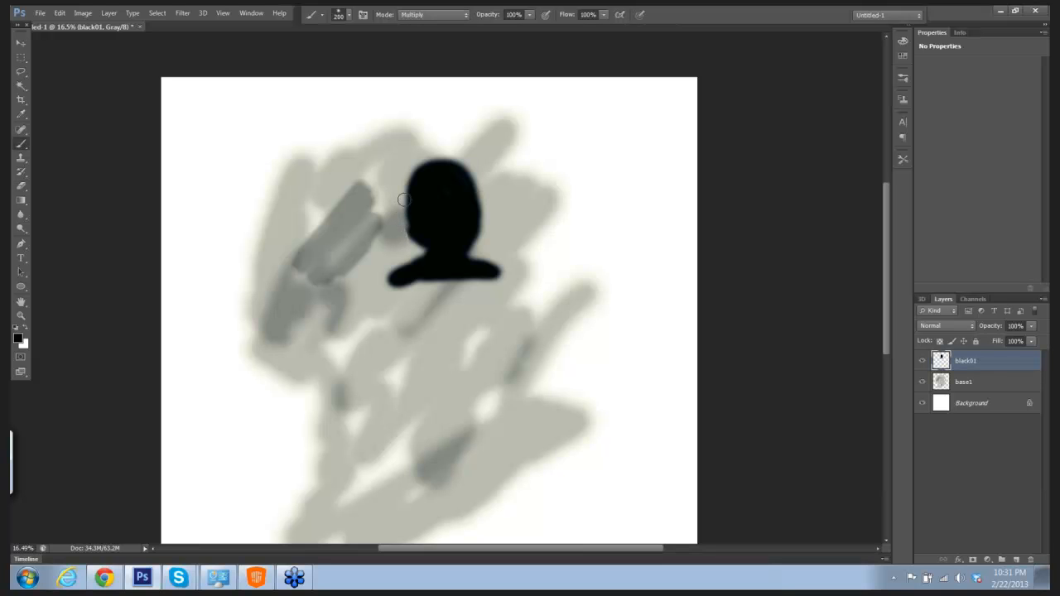
pyautogui.moveTo(401, 216); pyautogui.dragTo(403, 221)
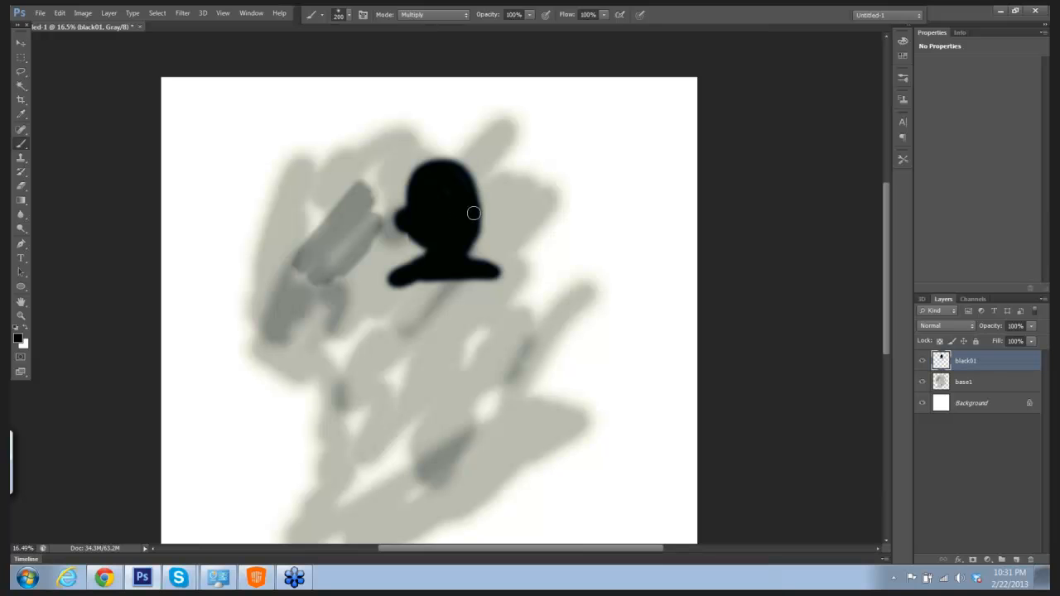
pyautogui.moveTo(473, 213)
pyautogui.mouseDown()
pyautogui.moveTo(486, 214)
pyautogui.moveTo(483, 223)
pyautogui.mouseUp()
pyautogui.moveTo(466, 171)
pyautogui.mouseDown()
pyautogui.moveTo(461, 131)
pyautogui.moveTo(462, 168)
pyautogui.mouseUp()
pyautogui.press('[')
pyautogui.press('[')
pyautogui.press('[')
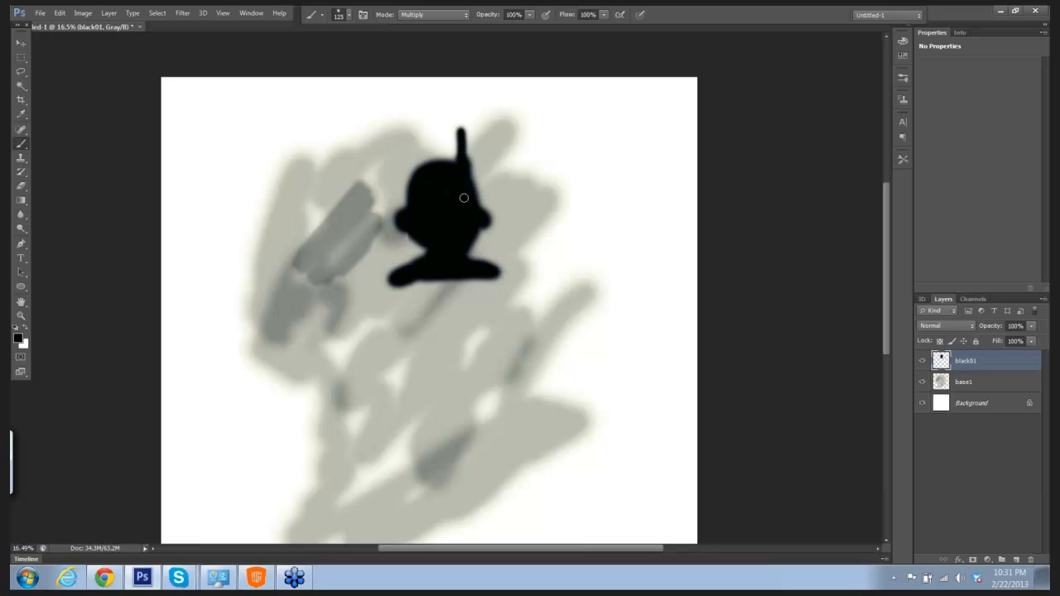
# Step: Paint a solid black torso below the shoulders, ending in two short rounded stubs at the waist
pyautogui.scroll(-2, 492, 237)
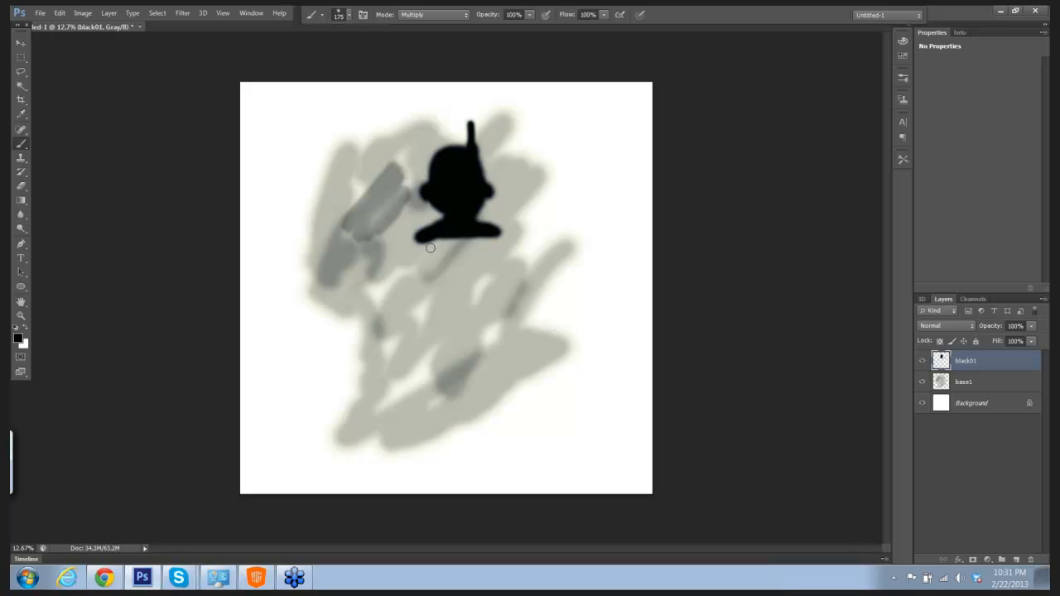
pyautogui.moveTo(424, 239); pyautogui.dragTo(432, 292)
pyautogui.moveTo(424, 254); pyautogui.dragTo(432, 296)
pyautogui.moveTo(495, 234)
pyautogui.mouseDown()
pyautogui.moveTo(493, 300)
pyautogui.moveTo(471, 242)
pyautogui.moveTo(441, 275)
pyautogui.moveTo(435, 246)
pyautogui.moveTo(452, 282)
pyautogui.moveTo(470, 287)
pyautogui.moveTo(444, 286)
pyautogui.moveTo(458, 290)
pyautogui.moveTo(486, 284)
pyautogui.moveTo(481, 248)
pyautogui.moveTo(484, 259)
pyautogui.moveTo(492, 244)
pyautogui.moveTo(489, 276)
pyautogui.moveTo(451, 258)
pyautogui.moveTo(432, 289)
pyautogui.moveTo(435, 304)
pyautogui.moveTo(496, 307)
pyautogui.mouseUp()
pyautogui.press(']')
pyautogui.press(']')
pyautogui.press(']')
pyautogui.press(']')
pyautogui.press('[')
pyautogui.press('[')
pyautogui.press('[')
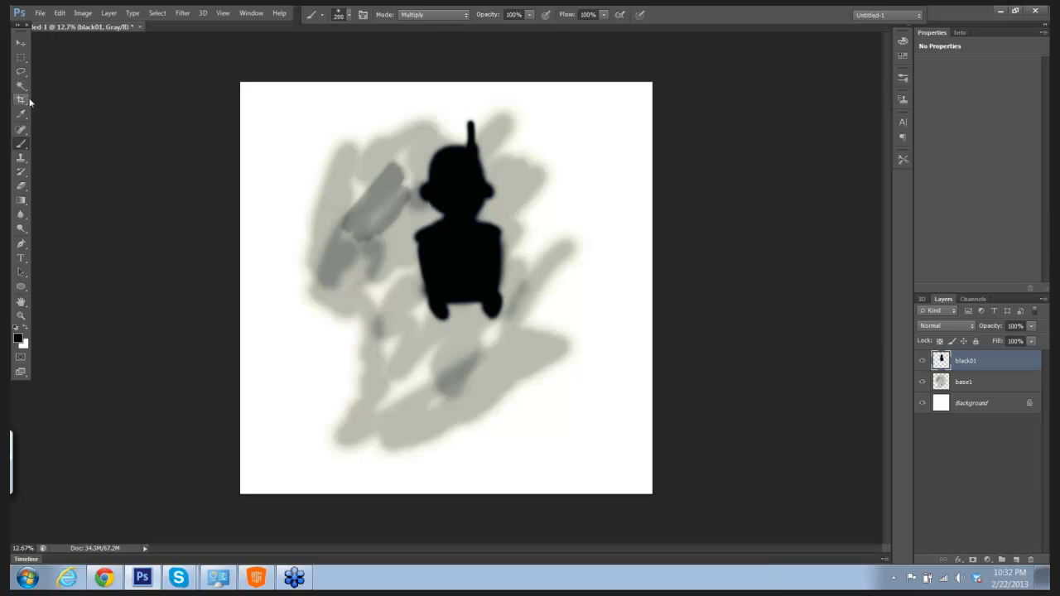
# Step: Select the black figure with the Rectangular Marquee, scale it to about 79% wide and 78% high, move it up, and deselect
pyautogui.click(21, 58)
pyautogui.moveTo(375, 107); pyautogui.dragTo(547, 344)
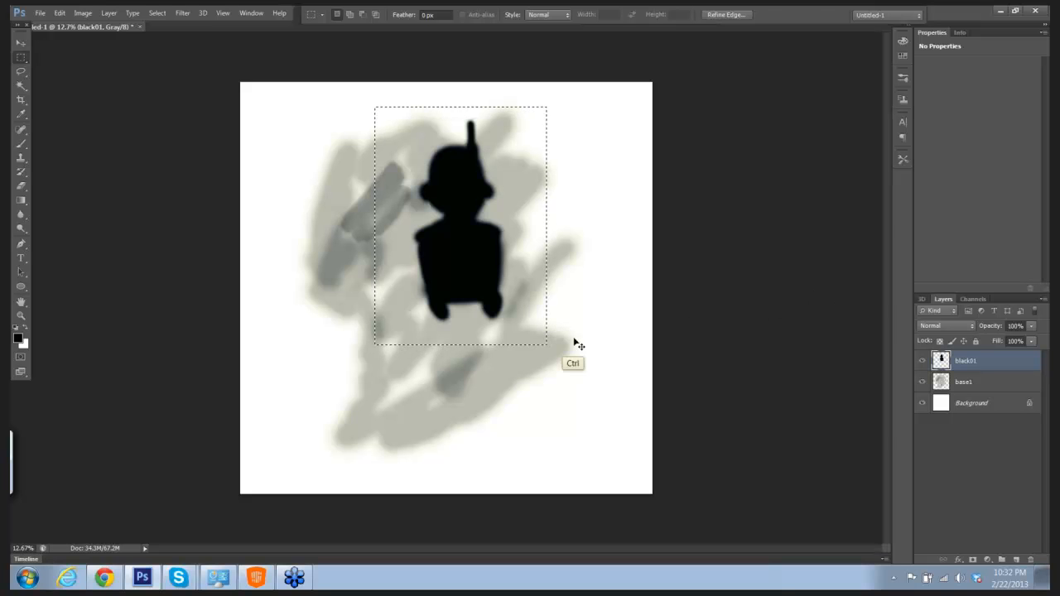
pyautogui.hotkey('ctrl', 't')
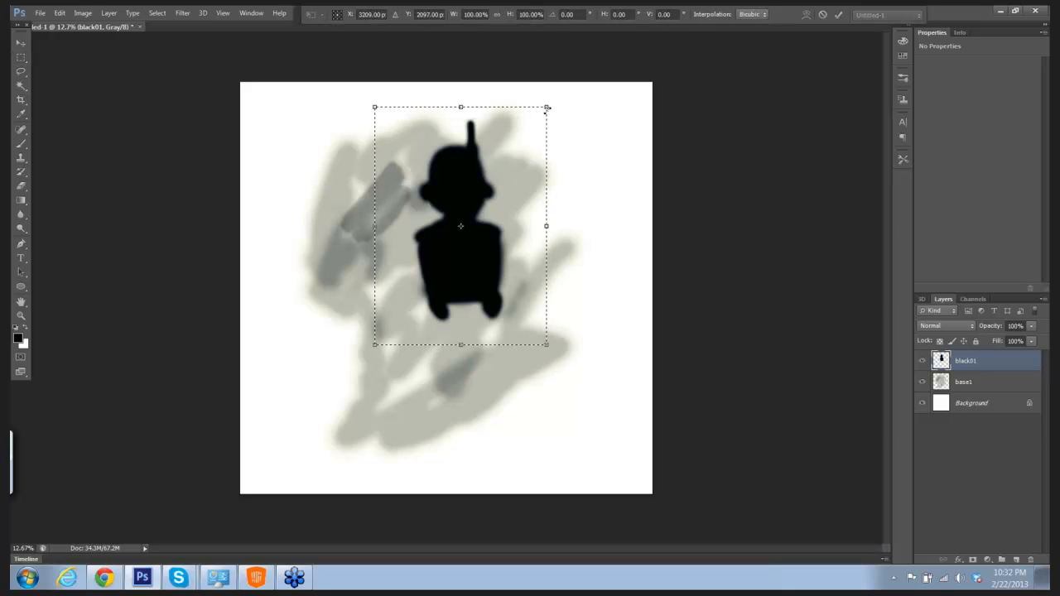
pyautogui.moveTo(564, 97); pyautogui.dragTo(515, 161)
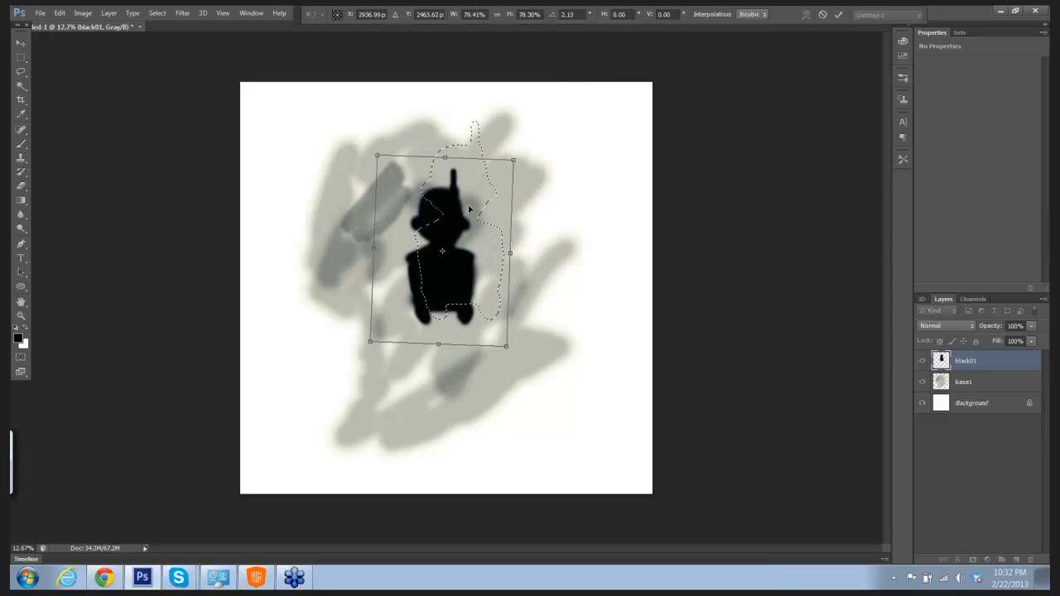
pyautogui.moveTo(466, 217); pyautogui.dragTo(466, 168)
pyautogui.press('Return')
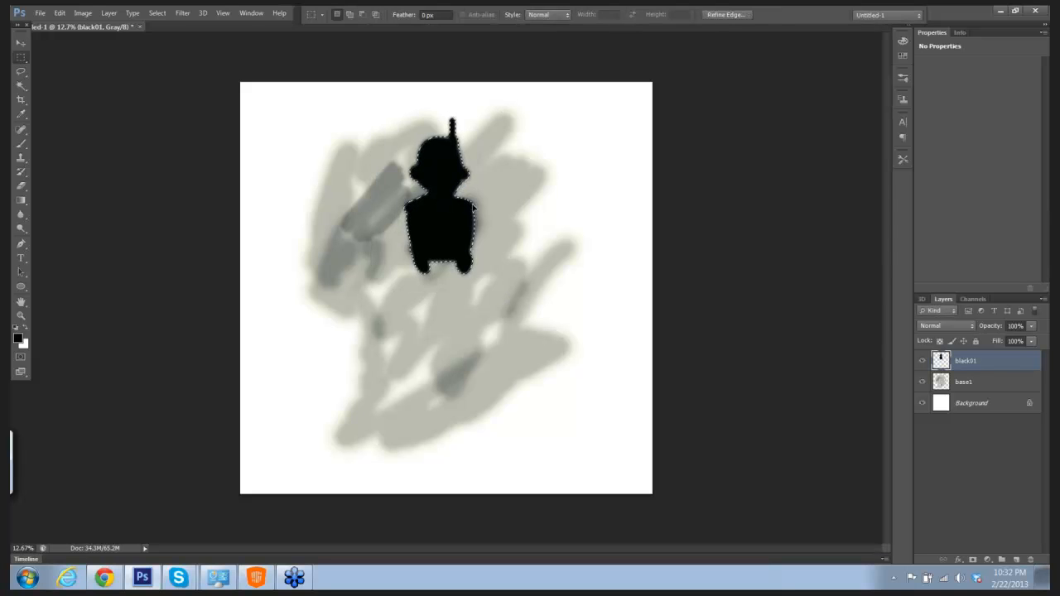
pyautogui.click(479, 202)
# Step: Choose the hard round brush with 100% hardness at 100 px and paint the figure's curved waist, pelvis and hips
pyautogui.press('b')
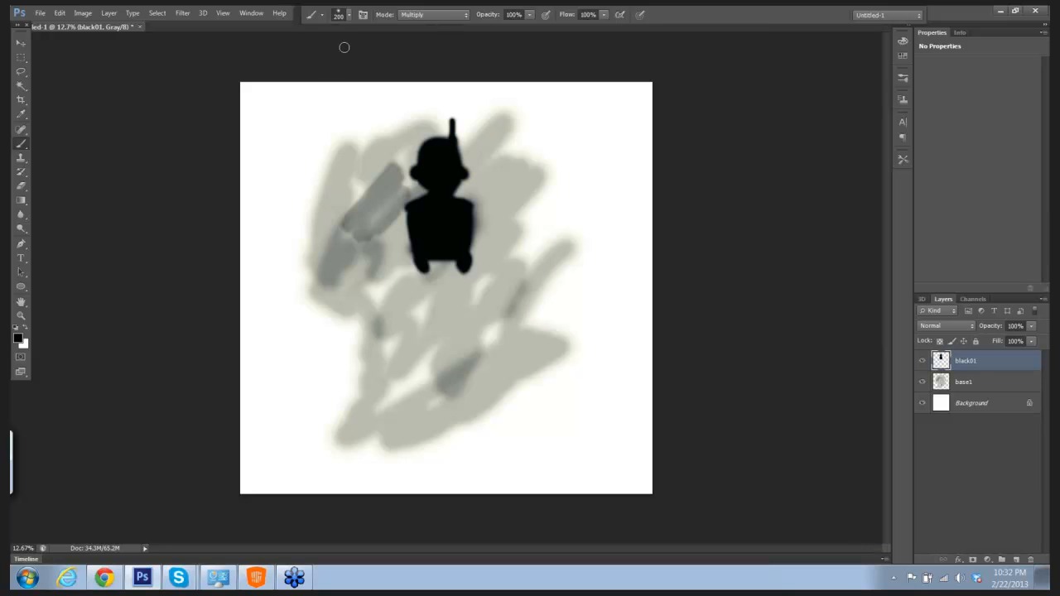
pyautogui.click(350, 20)
pyautogui.click(334, 99)
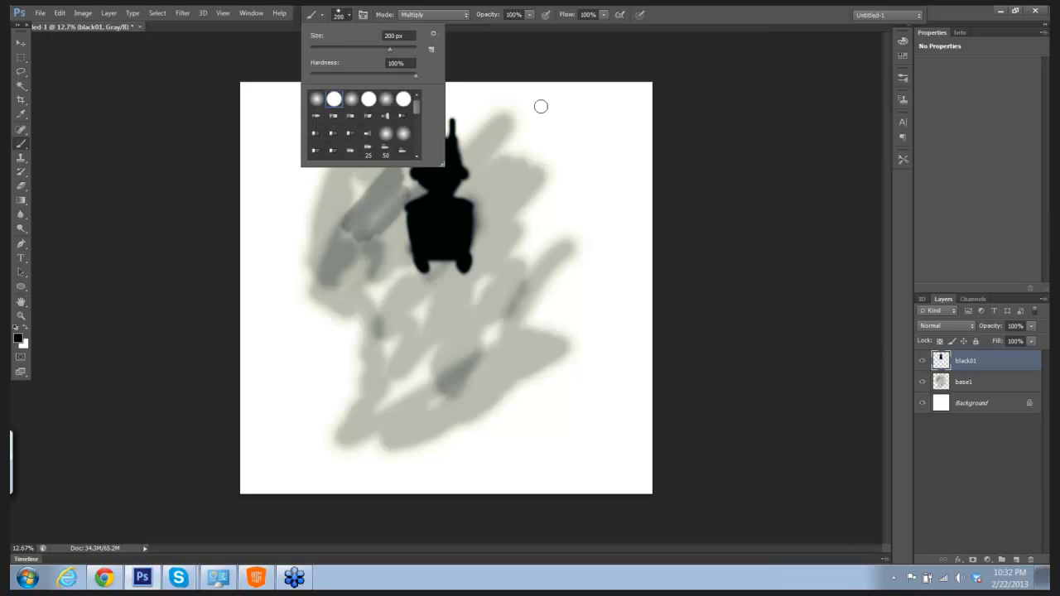
pyautogui.click(702, 164)
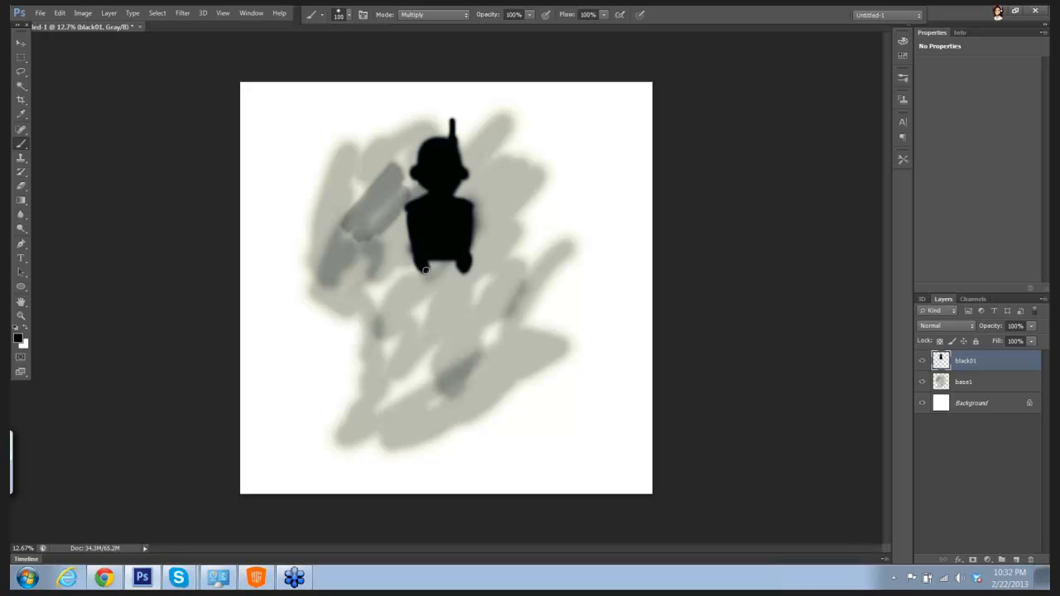
pyautogui.moveTo(427, 276)
pyautogui.mouseDown()
pyautogui.moveTo(465, 271)
pyautogui.moveTo(444, 291)
pyautogui.moveTo(427, 278)
pyautogui.moveTo(439, 291)
pyautogui.moveTo(462, 285)
pyautogui.moveTo(465, 270)
pyautogui.moveTo(462, 286)
pyautogui.moveTo(431, 286)
pyautogui.moveTo(446, 306)
pyautogui.moveTo(439, 299)
pyautogui.moveTo(466, 287)
pyautogui.mouseUp()
pyautogui.moveTo(470, 206); pyautogui.dragTo(454, 222)
pyautogui.moveTo(424, 290); pyautogui.dragTo(423, 299)
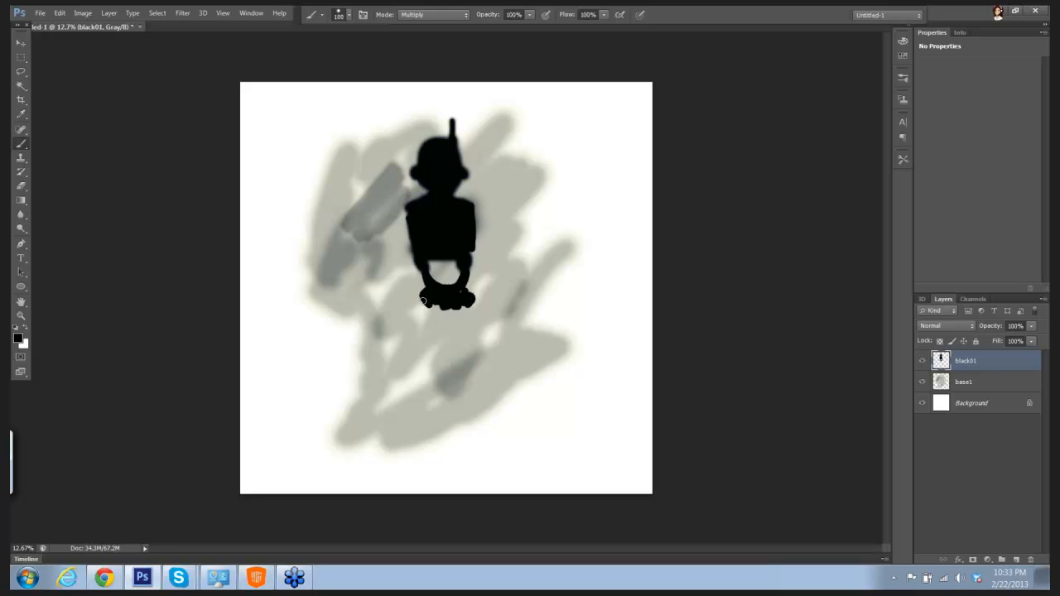
pyautogui.moveTo(415, 296)
pyautogui.mouseDown()
pyautogui.moveTo(411, 308)
pyautogui.moveTo(489, 307)
pyautogui.moveTo(434, 307)
pyautogui.moveTo(448, 311)
pyautogui.mouseUp()
# Step: Paint two thin black legs down from the hips, with rounded knee joints and slightly curved lower legs
pyautogui.moveTo(411, 303); pyautogui.dragTo(406, 374)
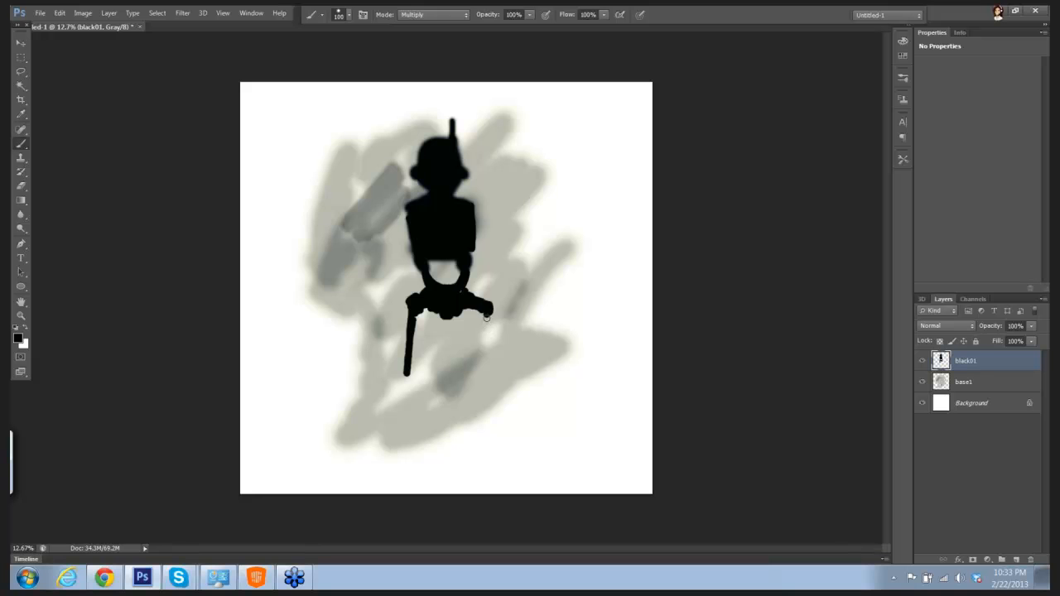
pyautogui.moveTo(485, 309); pyautogui.dragTo(501, 379)
pyautogui.moveTo(407, 373); pyautogui.dragTo(412, 372)
pyautogui.moveTo(486, 374); pyautogui.dragTo(492, 378)
pyautogui.moveTo(412, 385); pyautogui.dragTo(404, 460)
pyautogui.moveTo(488, 416); pyautogui.dragTo(501, 453)
# Step: Select the whole figure, scale it to 69.79% wide and 80.30% high, reposition it over the gray area, deselect, and return to the Brush tool
pyautogui.click(21, 57)
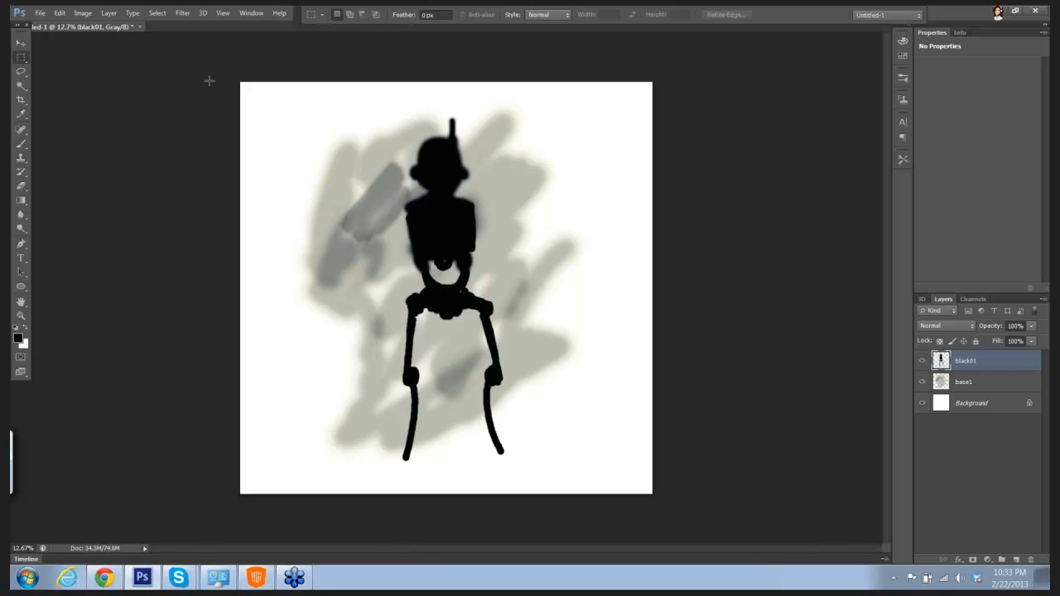
pyautogui.moveTo(323, 114); pyautogui.dragTo(565, 461)
pyautogui.hotkey('ctrl', 't')
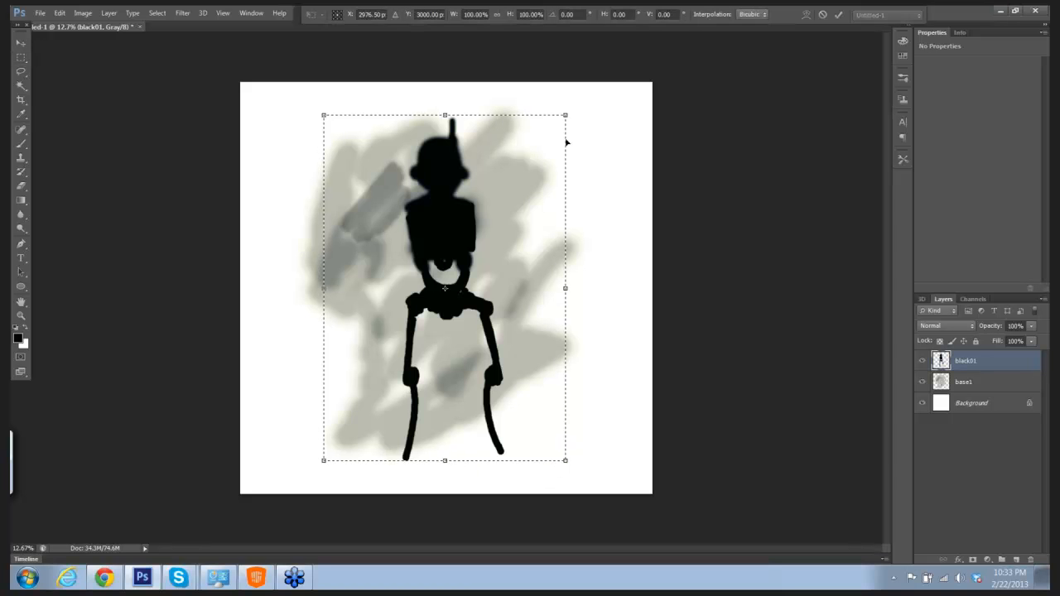
pyautogui.moveTo(565, 116); pyautogui.dragTo(507, 179)
pyautogui.moveTo(466, 232); pyautogui.dragTo(512, 158)
pyautogui.moveTo(553, 391); pyautogui.dragTo(518, 373)
pyautogui.moveTo(479, 234); pyautogui.dragTo(486, 248)
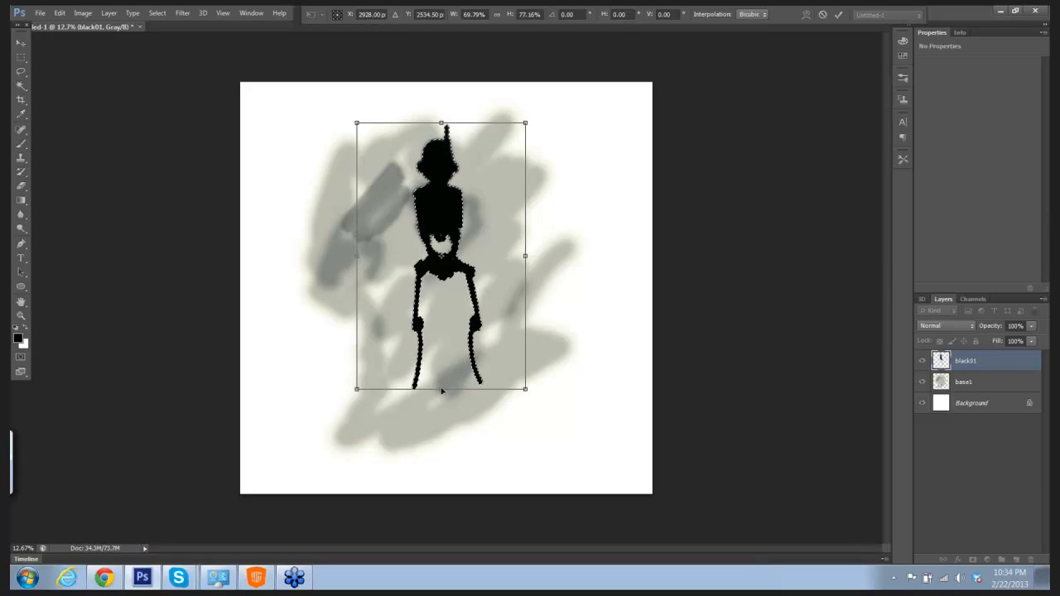
pyautogui.moveTo(441, 386); pyautogui.dragTo(441, 406)
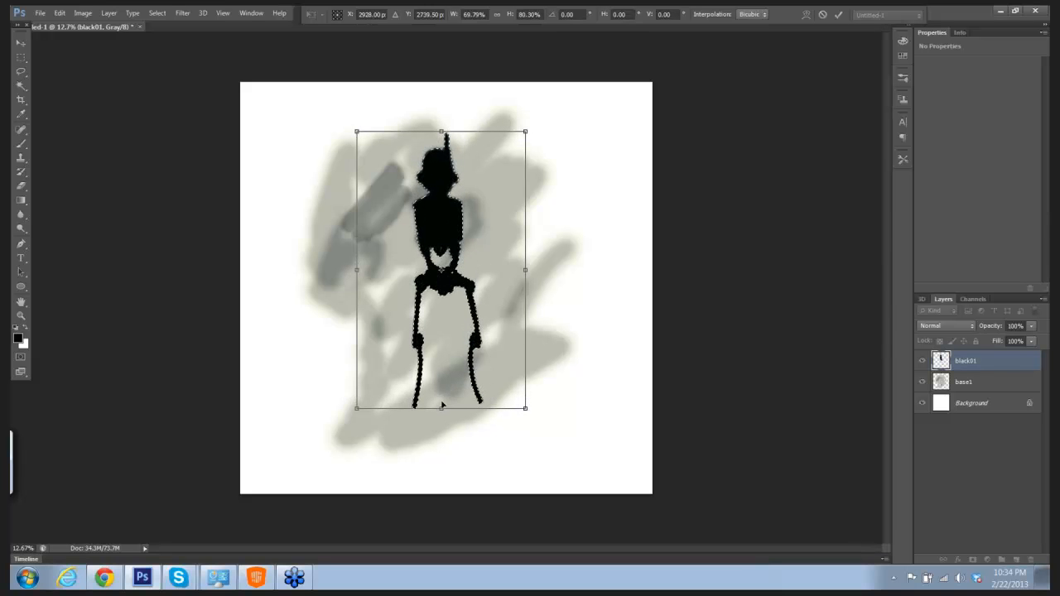
pyautogui.press('Return')
pyautogui.click(446, 392)
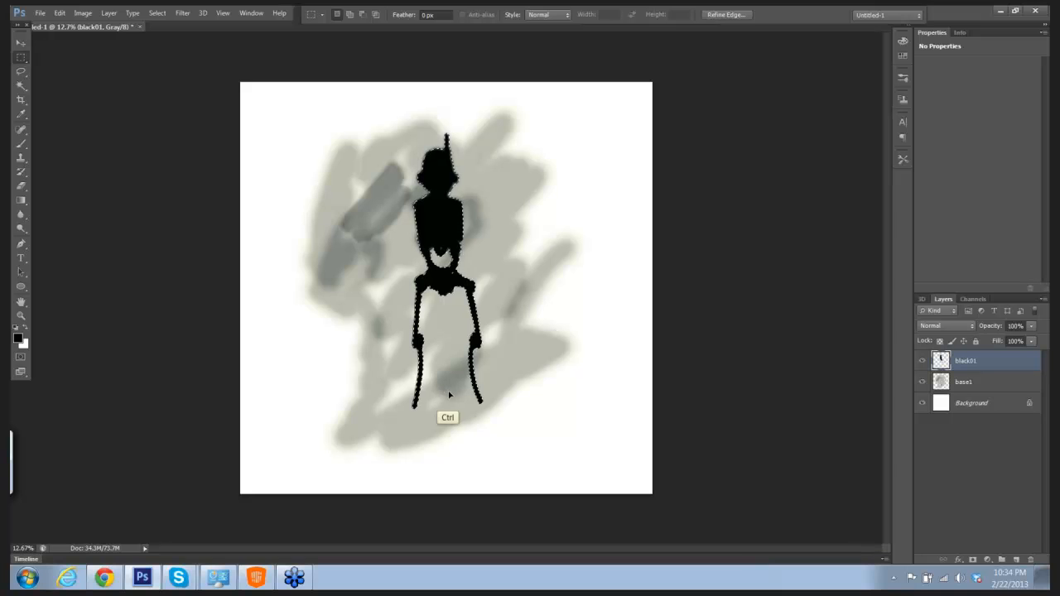
pyautogui.press('b')
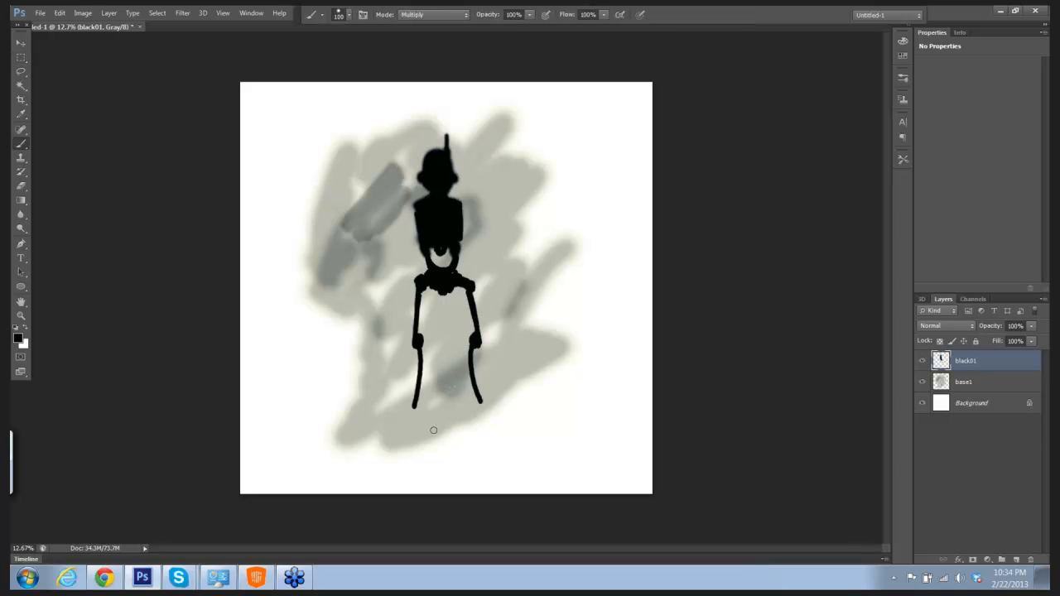
# Step: Paint round ankle joints at the ends of both legs and broad, splayed black feet beneath them
pyautogui.moveTo(414, 408); pyautogui.dragTo(408, 410)
pyautogui.moveTo(478, 402); pyautogui.dragTo(490, 404)
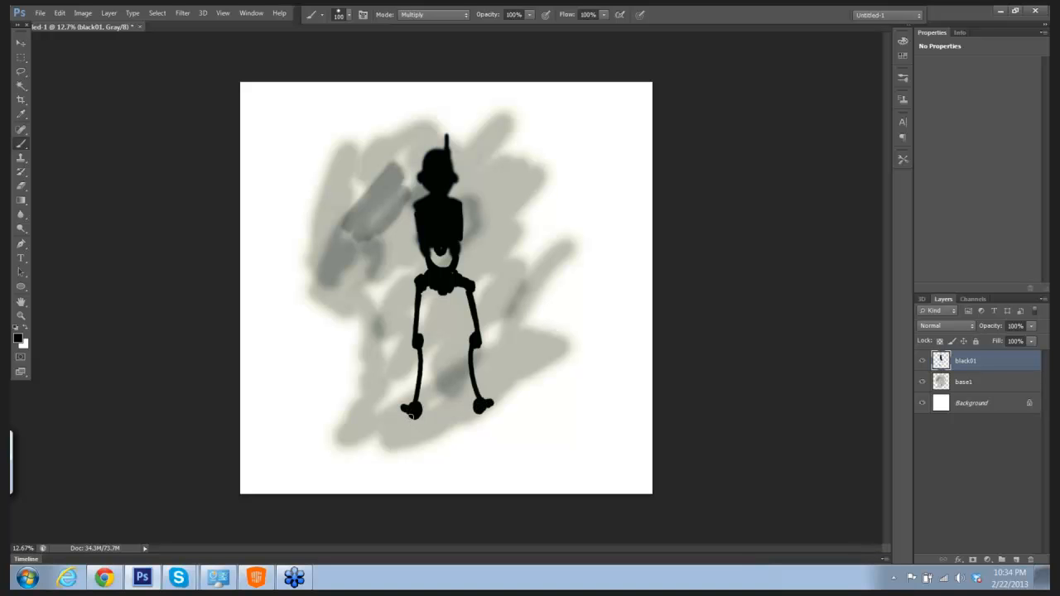
pyautogui.moveTo(410, 415)
pyautogui.mouseDown()
pyautogui.moveTo(377, 458)
pyautogui.moveTo(412, 456)
pyautogui.moveTo(396, 454)
pyautogui.moveTo(407, 438)
pyautogui.moveTo(429, 454)
pyautogui.moveTo(385, 455)
pyautogui.mouseUp()
pyautogui.moveTo(484, 418)
pyautogui.mouseDown()
pyautogui.moveTo(471, 446)
pyautogui.moveTo(490, 448)
pyautogui.moveTo(469, 453)
pyautogui.moveTo(495, 452)
pyautogui.moveTo(483, 425)
pyautogui.moveTo(514, 448)
pyautogui.mouseUp()
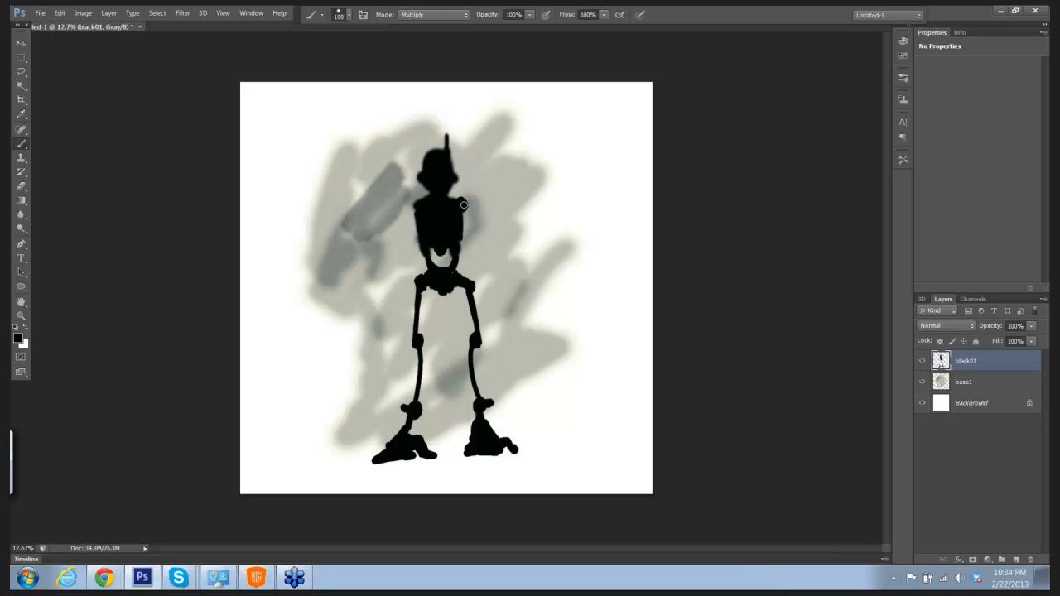
# Step: Paint the canvas-right shoulder and upper arm with angled projections and a thin rod to the elbow, reducing the brush to 60 px
pyautogui.moveTo(463, 198)
pyautogui.mouseDown()
pyautogui.moveTo(498, 195)
pyautogui.moveTo(474, 207)
pyautogui.moveTo(471, 227)
pyautogui.moveTo(479, 209)
pyautogui.moveTo(491, 237)
pyautogui.moveTo(489, 222)
pyautogui.mouseUp()
pyautogui.press('[')
pyautogui.press('[')
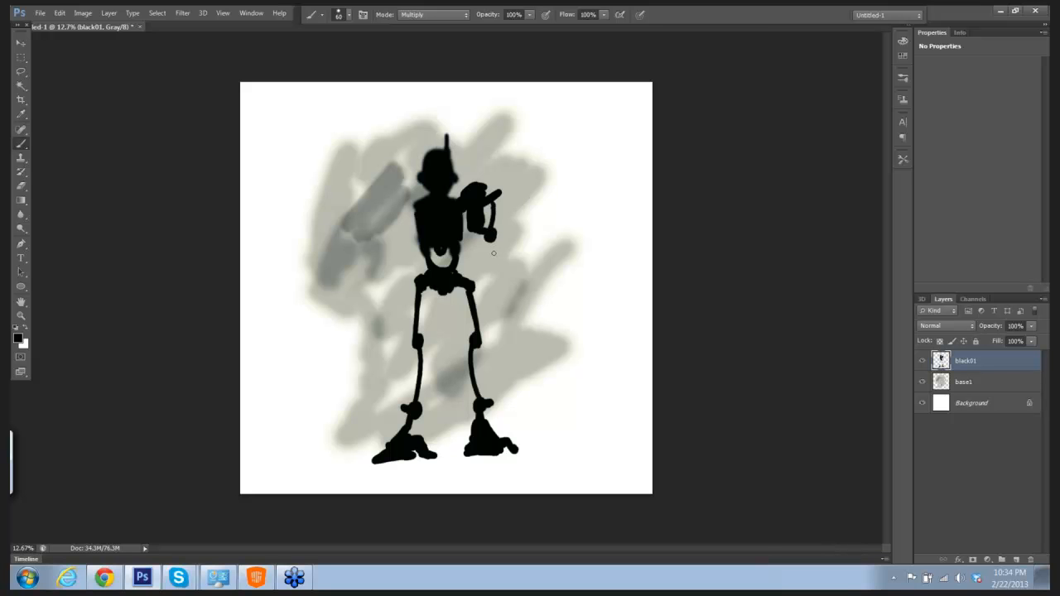
# Step: Paint the bulky forearm below the canvas-right elbow, link it to the arm, and add thin fingers using 80 to 100 px brush sizes
pyautogui.moveTo(490, 255)
pyautogui.mouseDown()
pyautogui.moveTo(521, 247)
pyautogui.moveTo(510, 248)
pyautogui.mouseUp()
pyautogui.press(']')
pyautogui.moveTo(496, 260)
pyautogui.mouseDown()
pyautogui.moveTo(521, 307)
pyautogui.moveTo(521, 247)
pyautogui.moveTo(495, 250)
pyautogui.moveTo(517, 286)
pyautogui.moveTo(524, 266)
pyautogui.moveTo(505, 258)
pyautogui.moveTo(523, 294)
pyautogui.moveTo(520, 271)
pyautogui.mouseUp()
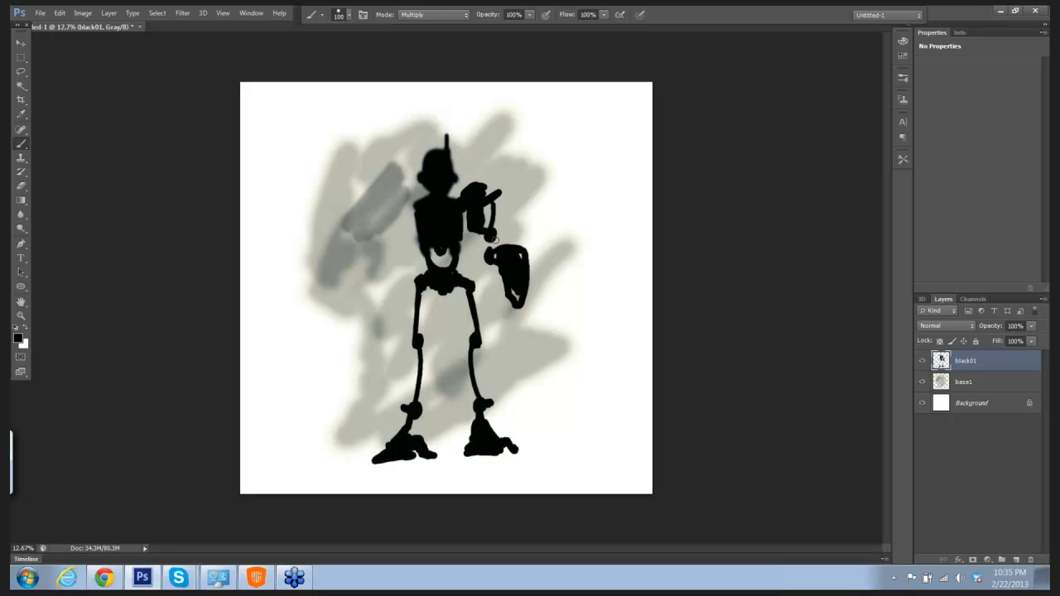
pyautogui.press('[')
pyautogui.press('[')
pyautogui.moveTo(494, 238)
pyautogui.mouseDown()
pyautogui.moveTo(511, 218)
pyautogui.moveTo(518, 239)
pyautogui.mouseUp()
pyautogui.moveTo(504, 289)
pyautogui.mouseDown()
pyautogui.moveTo(498, 303)
pyautogui.moveTo(512, 331)
pyautogui.moveTo(517, 306)
pyautogui.mouseUp()
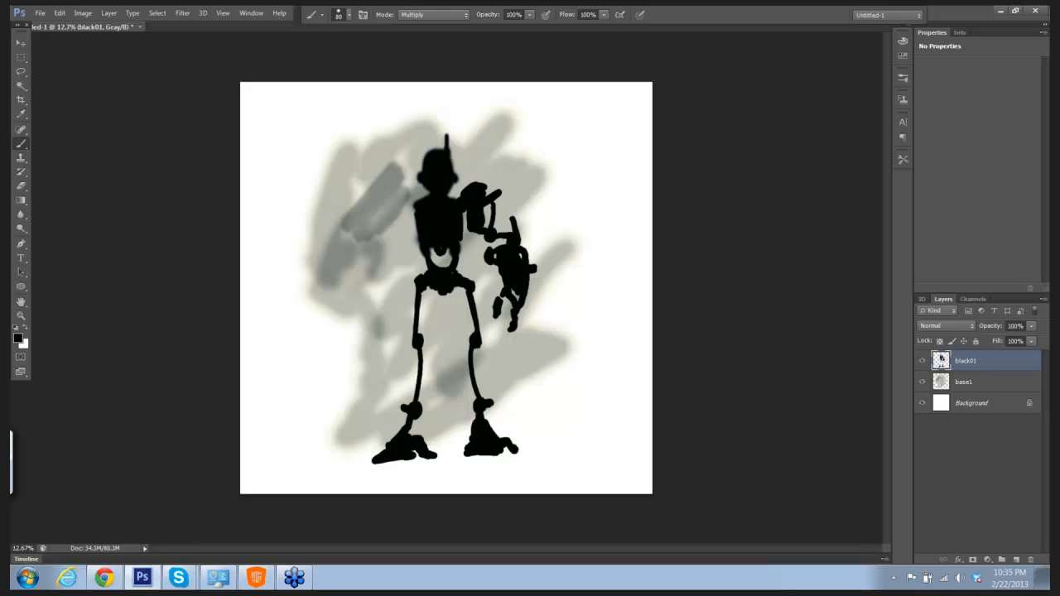
# Step: Paint a long vertical gun barrel attached to the canvas-right forearm, thickening its lower part and enlarging the brush to 125 px
pyautogui.moveTo(530, 280); pyautogui.dragTo(540, 265)
pyautogui.moveTo(531, 206)
pyautogui.mouseDown()
pyautogui.moveTo(532, 345)
pyautogui.moveTo(540, 332)
pyautogui.moveTo(545, 342)
pyautogui.moveTo(548, 323)
pyautogui.moveTo(541, 204)
pyautogui.moveTo(549, 280)
pyautogui.moveTo(536, 341)
pyautogui.moveTo(551, 340)
pyautogui.moveTo(541, 349)
pyautogui.moveTo(542, 391)
pyautogui.moveTo(545, 358)
pyautogui.mouseUp()
pyautogui.press(']')
pyautogui.press(']')
pyautogui.press(']')
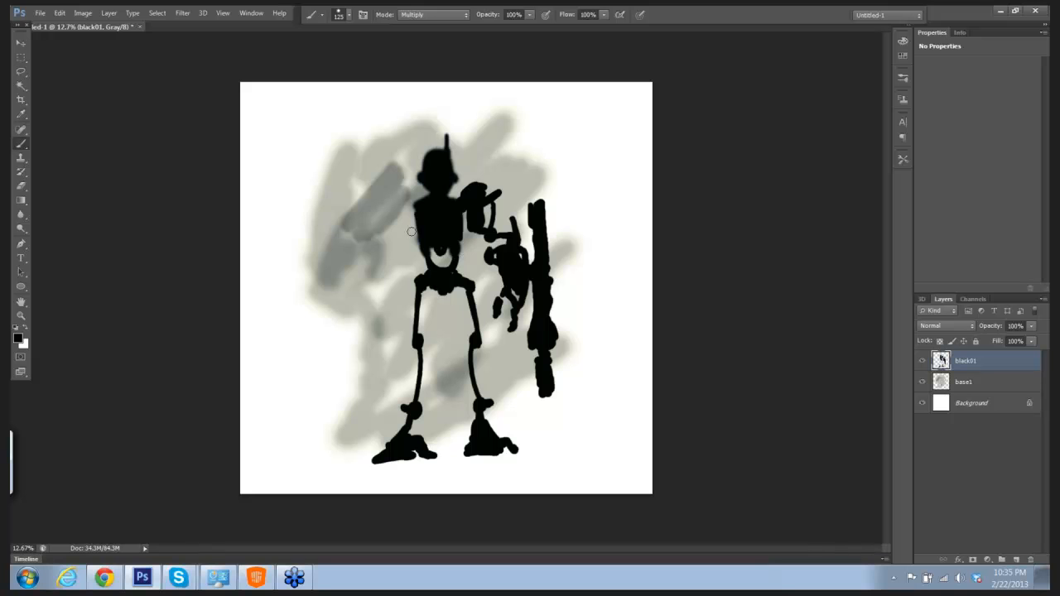
# Step: Paint the canvas-left arm with rounded shoulder, segmented joints and a large two-pronged curved claw, using a brush of about 90 px
pyautogui.press(']')
pyautogui.press('[')
pyautogui.press('[')
pyautogui.press('[')
pyautogui.moveTo(412, 208)
pyautogui.mouseDown()
pyautogui.moveTo(401, 197)
pyautogui.moveTo(406, 207)
pyautogui.moveTo(391, 210)
pyautogui.moveTo(411, 217)
pyautogui.moveTo(389, 254)
pyautogui.moveTo(396, 236)
pyautogui.moveTo(394, 267)
pyautogui.moveTo(403, 242)
pyautogui.moveTo(405, 264)
pyautogui.moveTo(384, 275)
pyautogui.moveTo(391, 287)
pyautogui.moveTo(398, 275)
pyautogui.moveTo(382, 313)
pyautogui.moveTo(350, 295)
pyautogui.moveTo(335, 340)
pyautogui.moveTo(341, 308)
pyautogui.moveTo(360, 301)
pyautogui.moveTo(388, 333)
pyautogui.moveTo(379, 364)
pyautogui.moveTo(389, 336)
pyautogui.mouseUp()
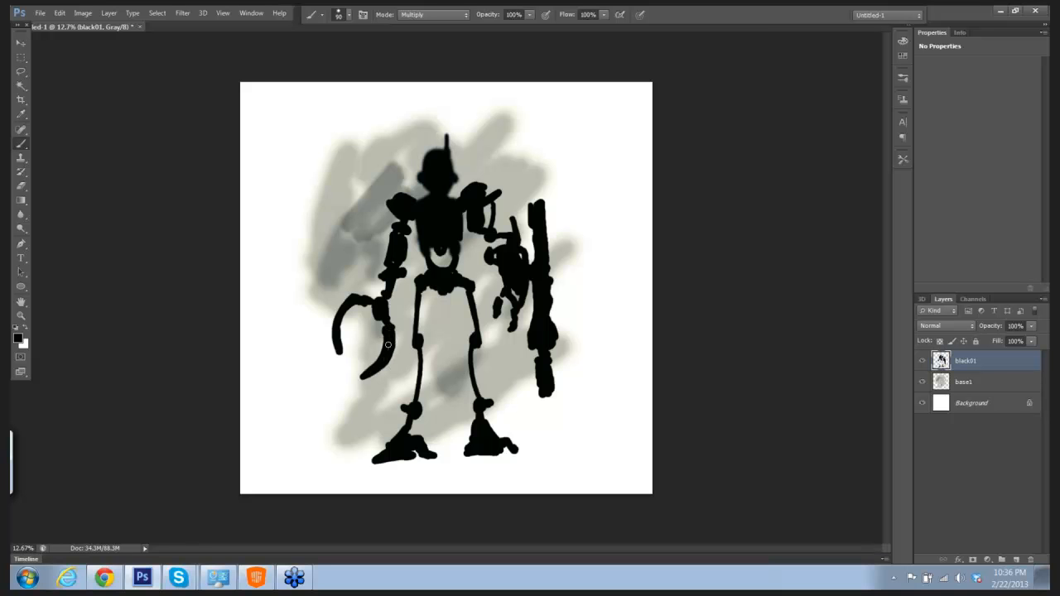
# Step: Add small pointed teeth along the inner edges of both claw prongs with a 50 px brush
pyautogui.scroll(1, 447, 281)
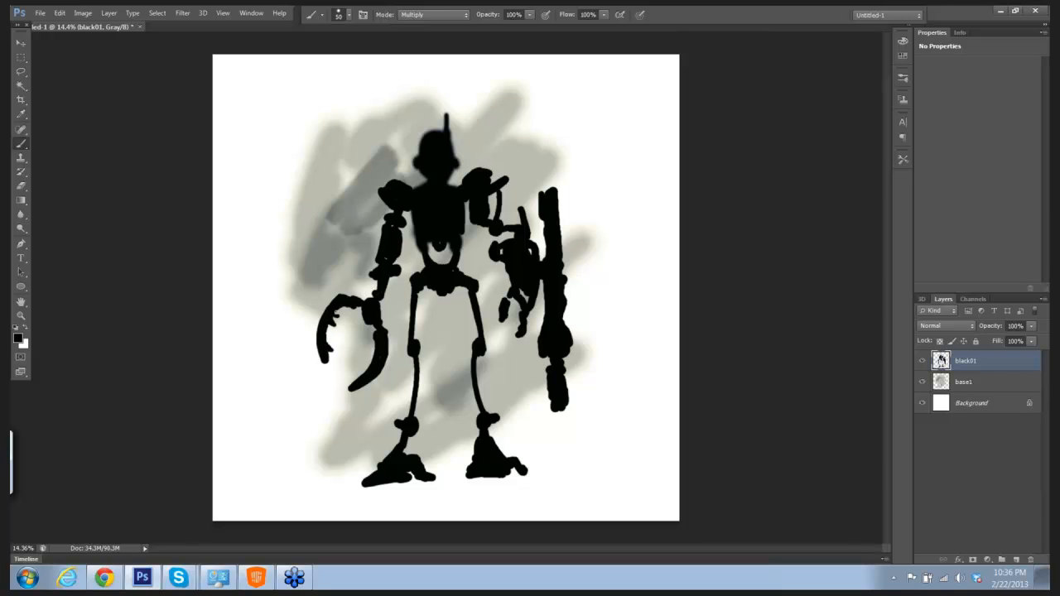
pyautogui.moveTo(336, 309); pyautogui.dragTo(345, 302)
pyautogui.moveTo(352, 382); pyautogui.dragTo(376, 354)
# Step: Add a second shoulder projection on the gun arm, a head-to-shoulder cable, and looping tubes on the claw arm, torso and gun forearm
pyautogui.moveTo(481, 171); pyautogui.dragTo(488, 174)
pyautogui.moveTo(416, 165); pyautogui.dragTo(406, 163)
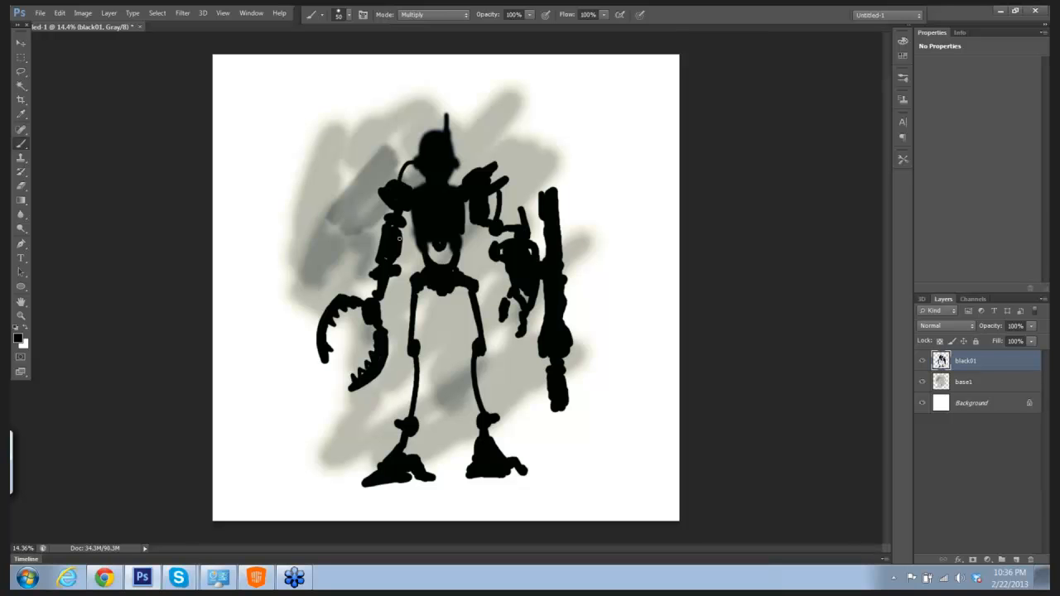
pyautogui.moveTo(379, 231)
pyautogui.mouseDown()
pyautogui.moveTo(410, 258)
pyautogui.moveTo(411, 233)
pyautogui.moveTo(468, 238)
pyautogui.mouseUp()
pyautogui.moveTo(499, 280); pyautogui.dragTo(508, 254)
# Step: Create a new layer above black01 and set the foreground color to dark gray 666263
pyautogui.click(1017, 561)
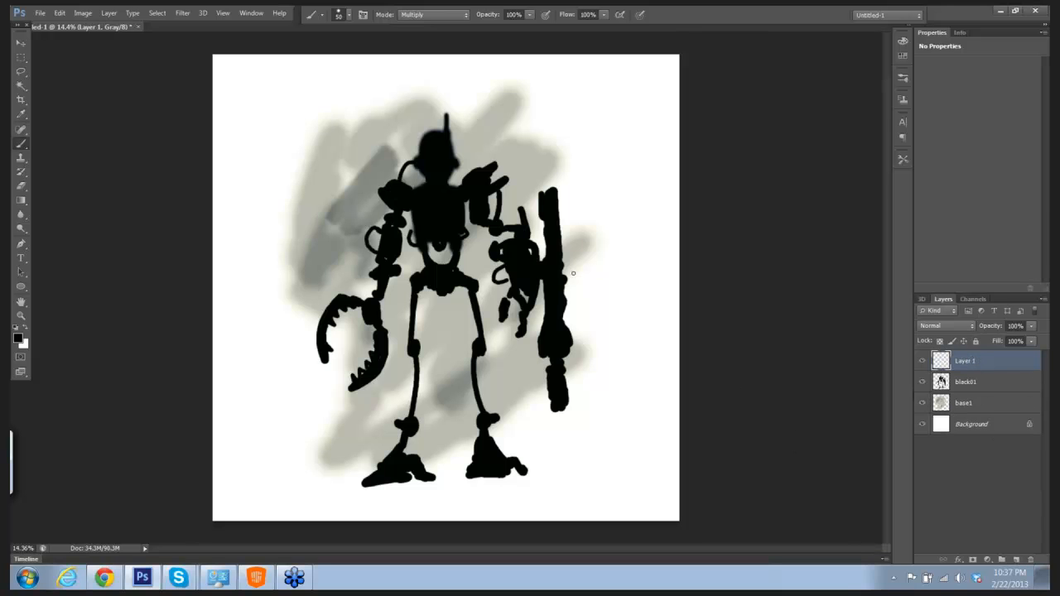
pyautogui.moveTo(551, 253); pyautogui.dragTo(591, 278)
pyautogui.moveTo(548, 204); pyautogui.dragTo(623, 288)
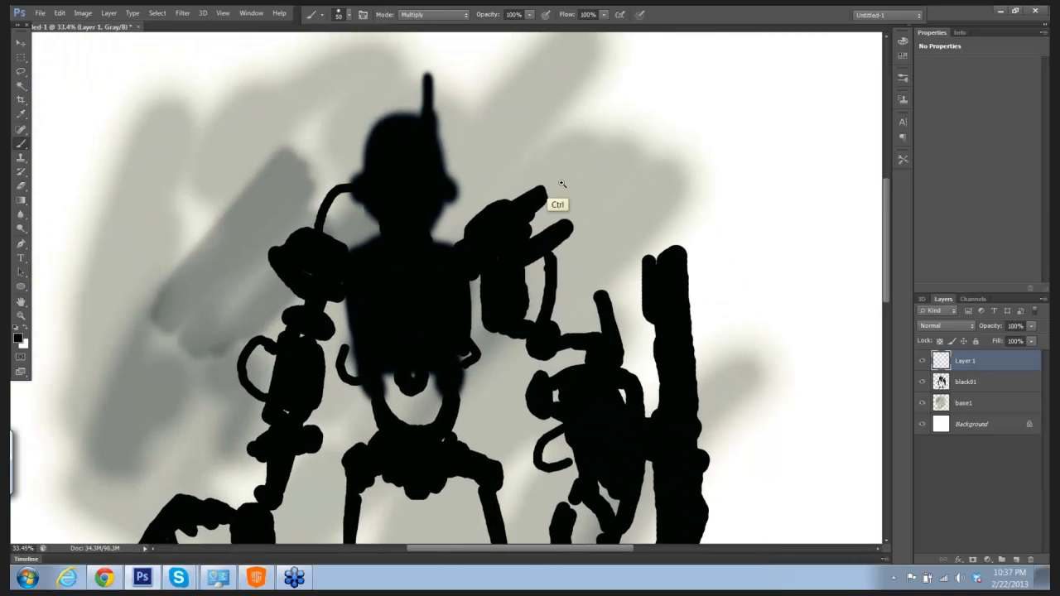
pyautogui.moveTo(561, 188); pyautogui.dragTo(635, 189)
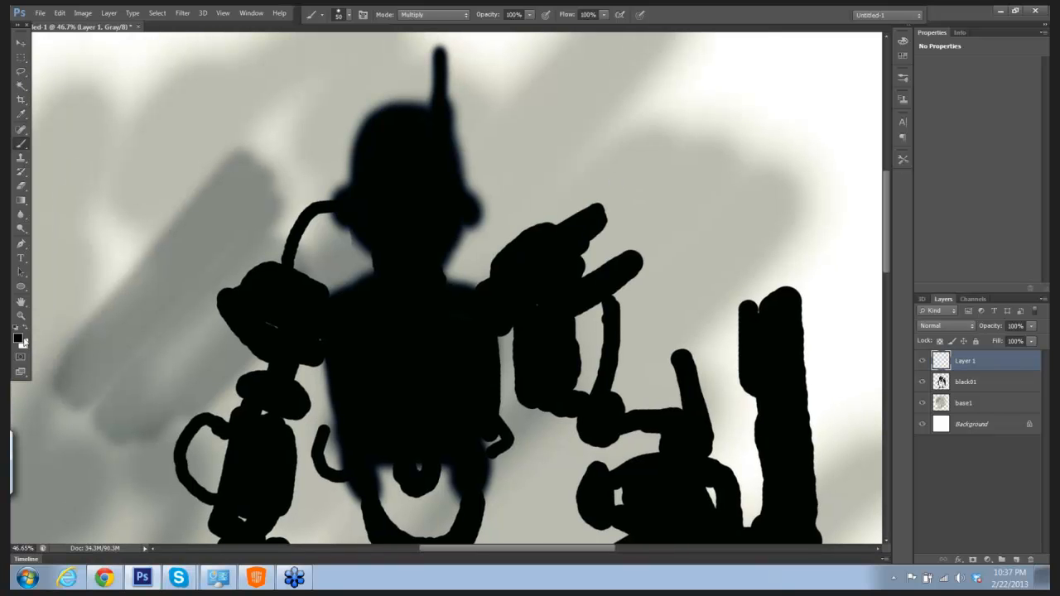
pyautogui.click(19, 341)
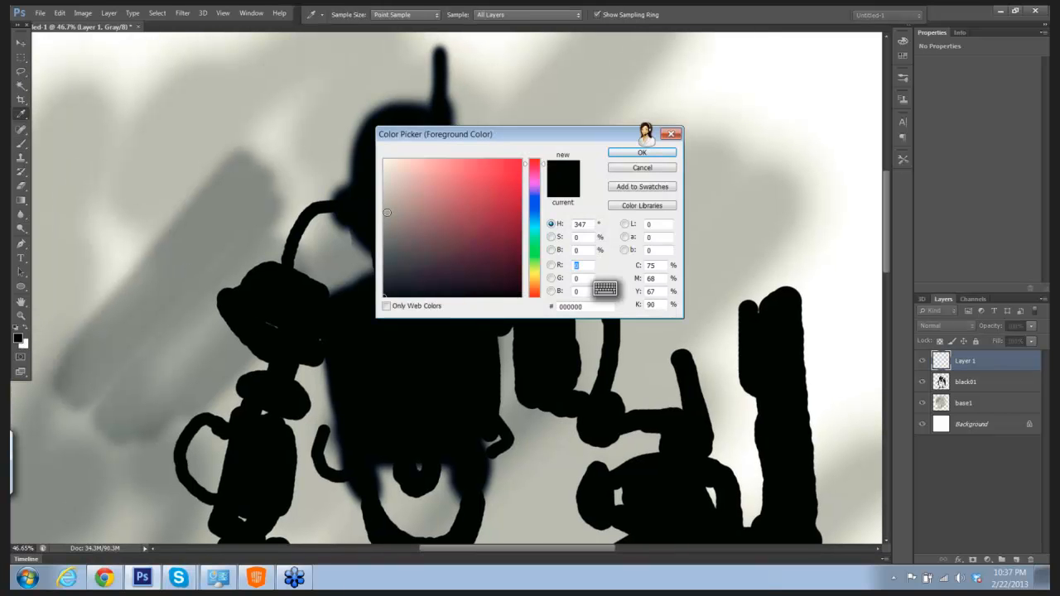
pyautogui.moveTo(387, 213); pyautogui.dragTo(390, 242)
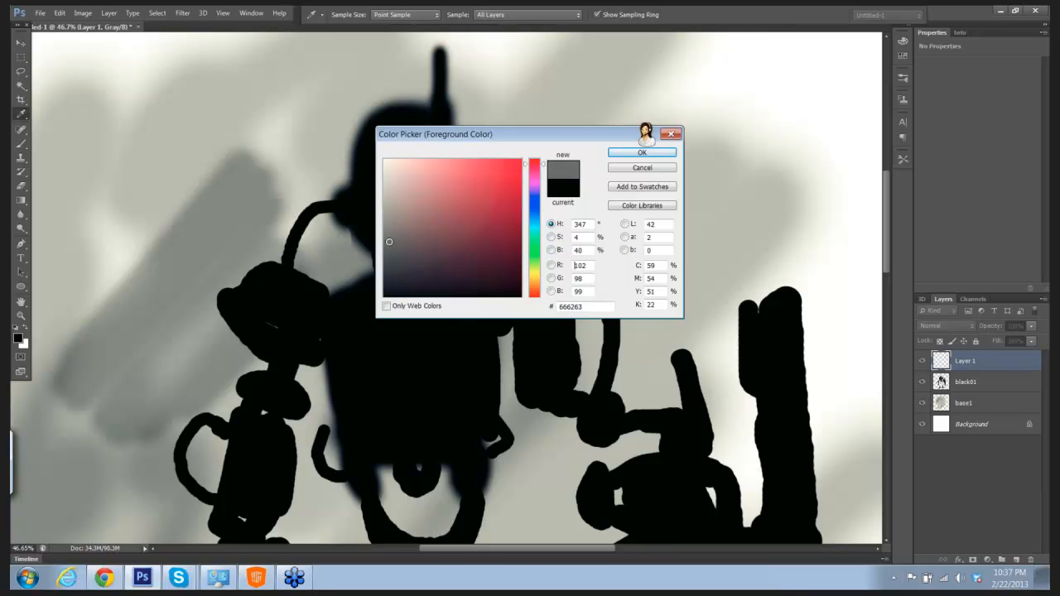
pyautogui.click(638, 153)
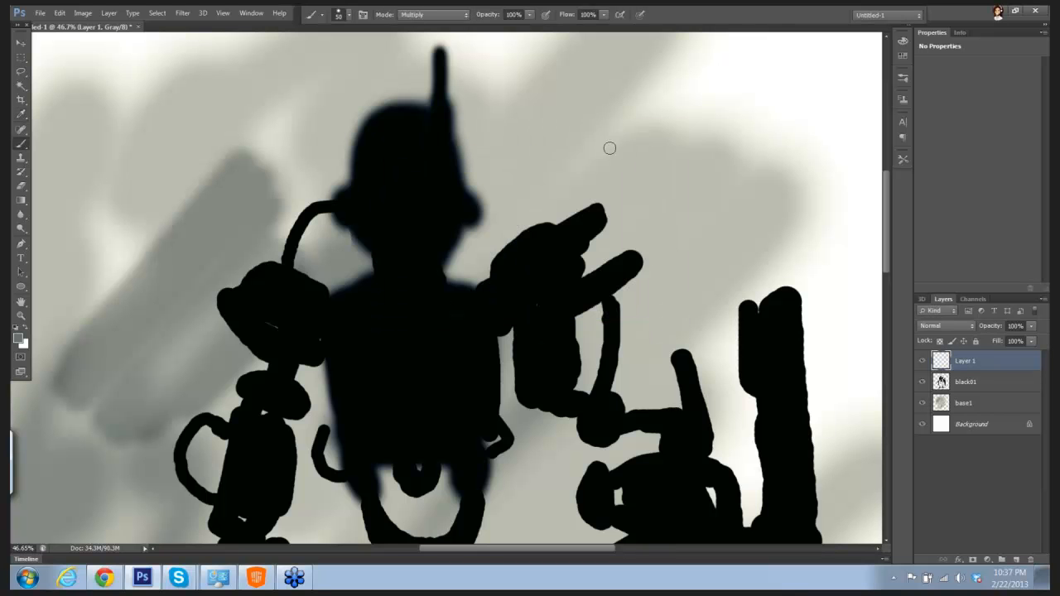
# Step: Undo the test stroke on the head and lower the brush opacity to 36%
pyautogui.moveTo(362, 142); pyautogui.dragTo(378, 159)
pyautogui.hotkey('ctrl', 'z')
pyautogui.click(529, 14)
pyautogui.moveTo(532, 28); pyautogui.dragTo(495, 38)
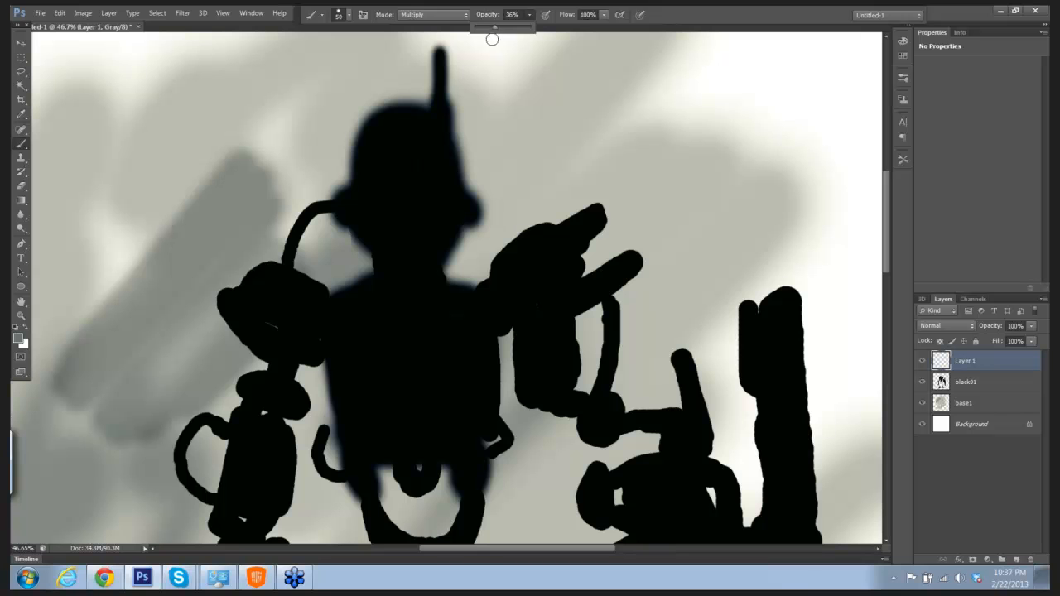
pyautogui.click(383, 137)
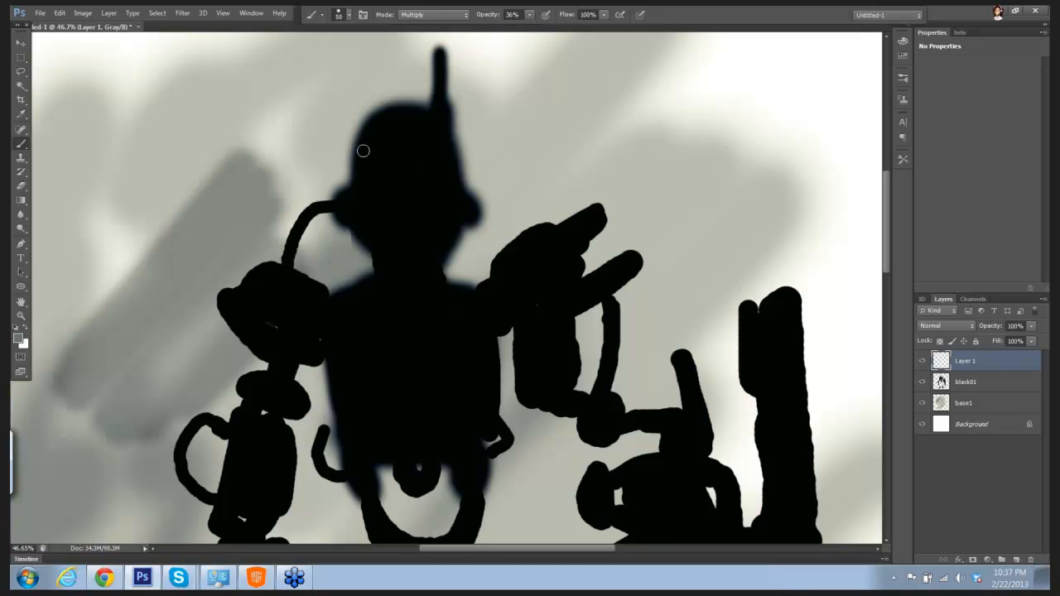
# Step: Paint gray brow, cheek, forehead, eye and mouth shapes on the head, reducing the brush from 35 px to 15 px
pyautogui.press('[')
pyautogui.press('[')
pyautogui.press('[')
pyautogui.moveTo(362, 142)
pyautogui.mouseDown()
pyautogui.moveTo(365, 157)
pyautogui.moveTo(377, 135)
pyautogui.moveTo(376, 157)
pyautogui.moveTo(365, 159)
pyautogui.moveTo(380, 162)
pyautogui.moveTo(386, 146)
pyautogui.moveTo(396, 164)
pyautogui.moveTo(399, 146)
pyautogui.moveTo(392, 197)
pyautogui.moveTo(375, 217)
pyautogui.moveTo(396, 175)
pyautogui.mouseUp()
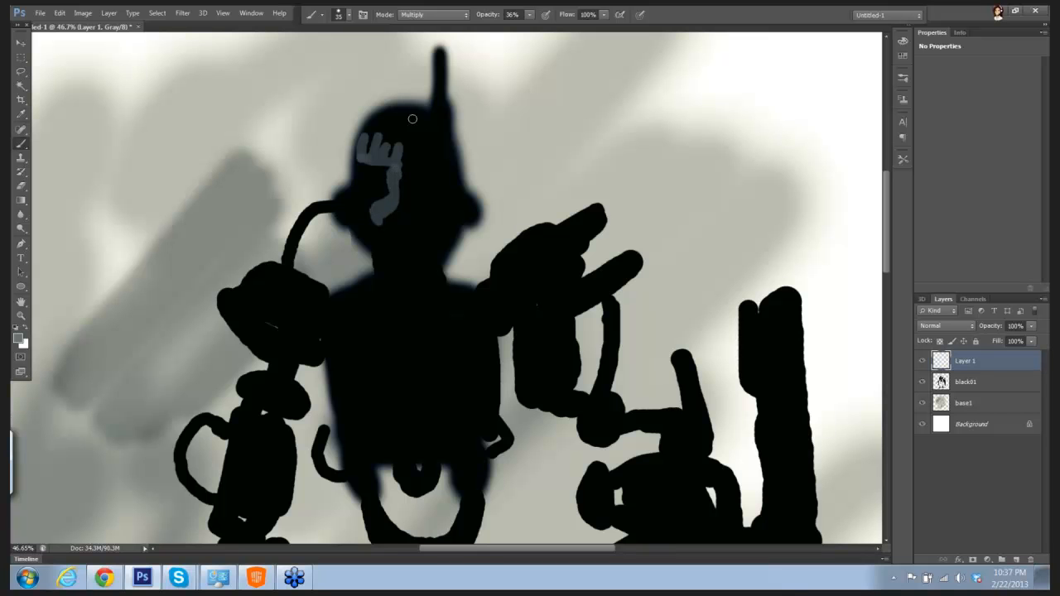
pyautogui.moveTo(427, 116)
pyautogui.mouseDown()
pyautogui.moveTo(446, 128)
pyautogui.moveTo(429, 162)
pyautogui.moveTo(458, 179)
pyautogui.moveTo(452, 195)
pyautogui.moveTo(430, 192)
pyautogui.moveTo(419, 174)
pyautogui.moveTo(353, 158)
pyautogui.moveTo(348, 169)
pyautogui.moveTo(346, 186)
pyautogui.moveTo(375, 205)
pyautogui.moveTo(344, 206)
pyautogui.moveTo(353, 219)
pyautogui.moveTo(406, 222)
pyautogui.moveTo(433, 237)
pyautogui.moveTo(383, 242)
pyautogui.moveTo(416, 241)
pyautogui.moveTo(397, 237)
pyautogui.moveTo(404, 222)
pyautogui.moveTo(427, 236)
pyautogui.moveTo(405, 241)
pyautogui.mouseUp()
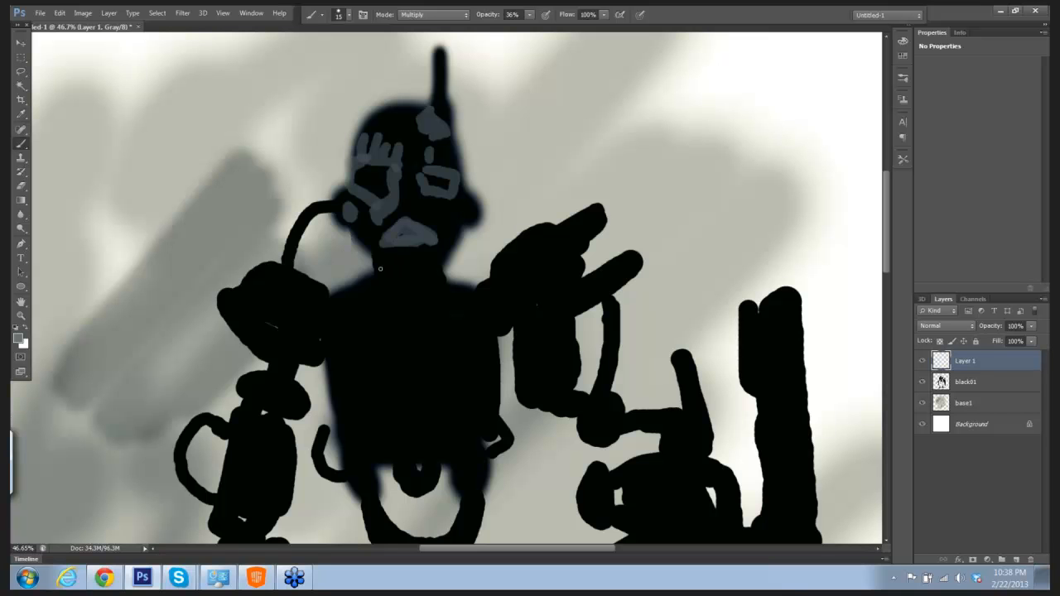
# Step: Paint gray neck bands, an outline on the canvas-right ear, and thin forehead and eye lines with the 15 px brush
pyautogui.moveTo(380, 268)
pyautogui.mouseDown()
pyautogui.moveTo(431, 269)
pyautogui.moveTo(435, 279)
pyautogui.moveTo(421, 284)
pyautogui.mouseUp()
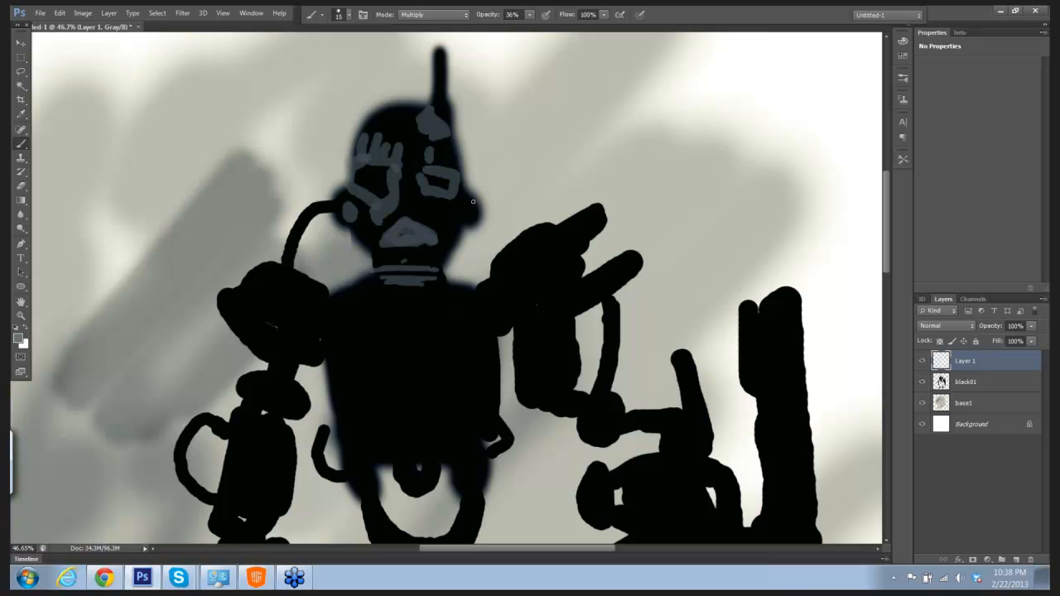
pyautogui.moveTo(469, 196); pyautogui.dragTo(476, 220)
pyautogui.moveTo(393, 141)
pyautogui.mouseDown()
pyautogui.moveTo(392, 107)
pyautogui.moveTo(400, 143)
pyautogui.moveTo(364, 136)
pyautogui.moveTo(383, 138)
pyautogui.moveTo(359, 176)
pyautogui.mouseUp()
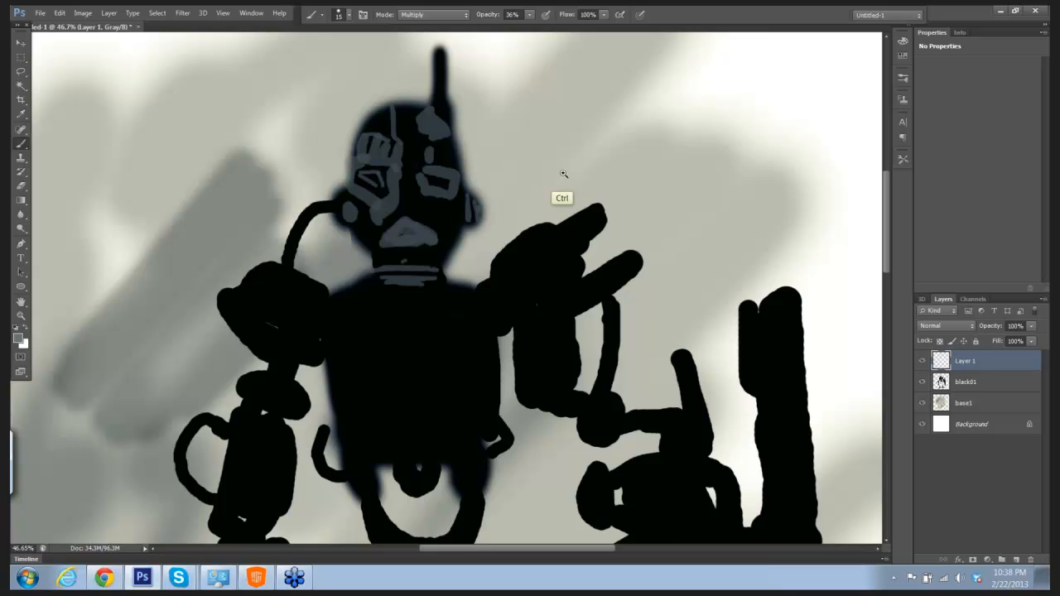
# Step: Rename the new detail layer as face
pyautogui.scroll(-3, 556, 171)
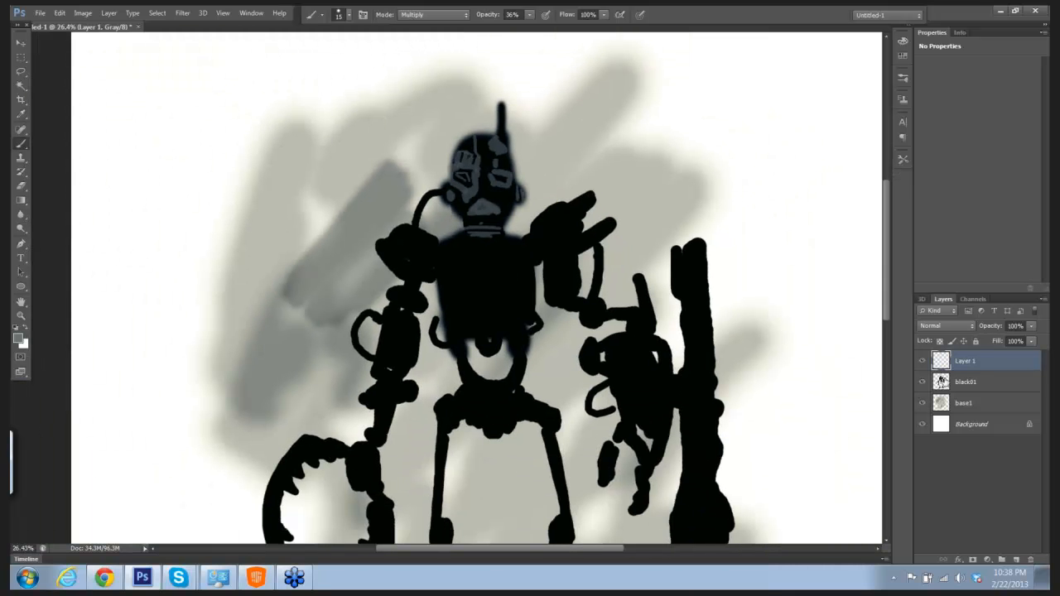
pyautogui.doubleClick(971, 361)
pyautogui.write('face')
pyautogui.press('Return')
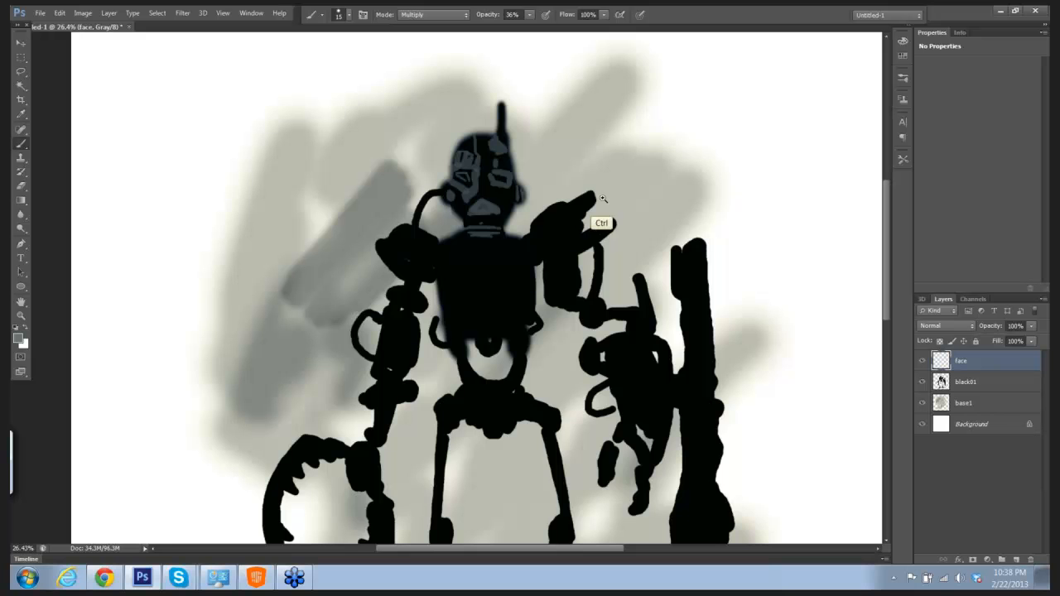
# Step: Paint gray panel lines, dots and joint rings on the gun arm's shoulder, projections, upper arm, rod and elbow
pyautogui.scroll(2, 600, 210)
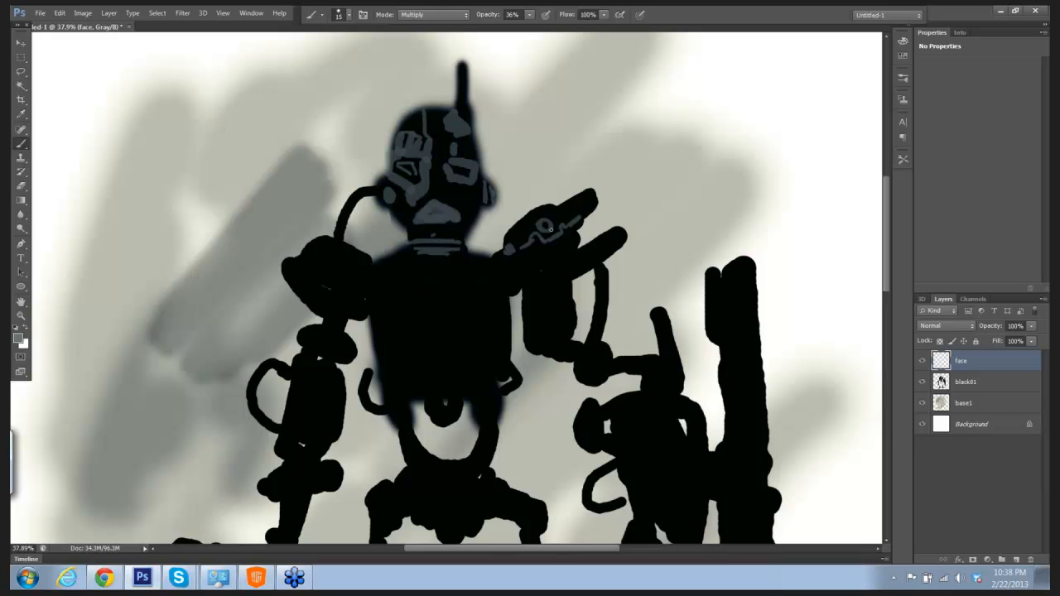
pyautogui.moveTo(564, 238); pyautogui.dragTo(555, 243)
pyautogui.moveTo(566, 251)
pyautogui.mouseDown()
pyautogui.moveTo(555, 267)
pyautogui.moveTo(619, 243)
pyautogui.mouseUp()
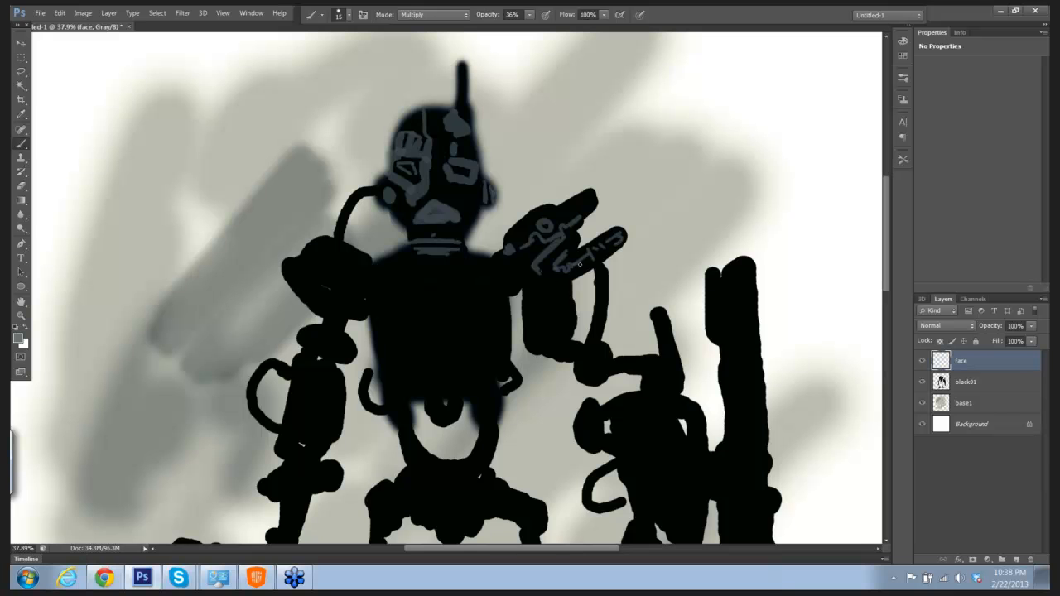
pyautogui.moveTo(552, 291); pyautogui.dragTo(554, 298)
pyautogui.moveTo(562, 357)
pyautogui.mouseDown()
pyautogui.moveTo(595, 348)
pyautogui.moveTo(591, 363)
pyautogui.moveTo(603, 363)
pyautogui.moveTo(592, 336)
pyautogui.moveTo(602, 288)
pyautogui.mouseUp()
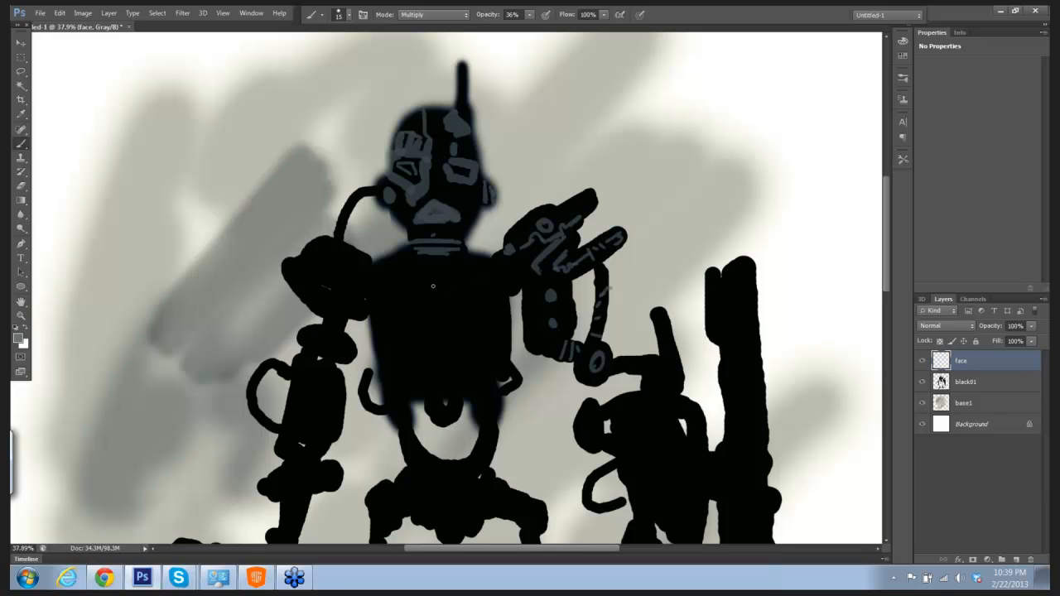
# Step: Paint a gray collar plate across the upper chest and a short cheek mark, enlarging the brush to 30 px
pyautogui.moveTo(393, 262)
pyautogui.mouseDown()
pyautogui.moveTo(476, 261)
pyautogui.moveTo(385, 270)
pyautogui.moveTo(485, 265)
pyautogui.mouseUp()
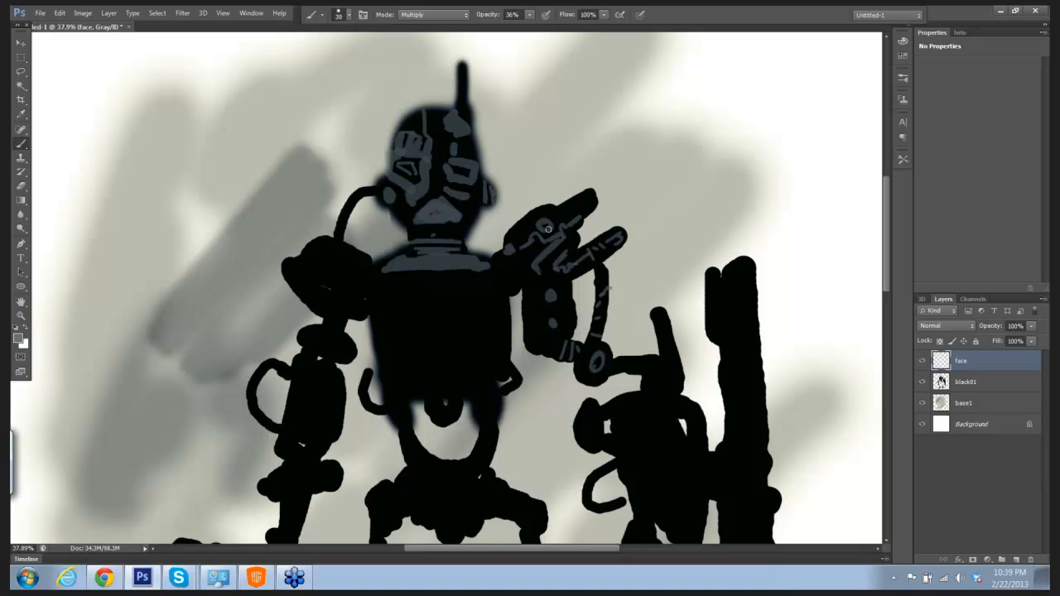
pyautogui.scroll(-2, 638, 233)
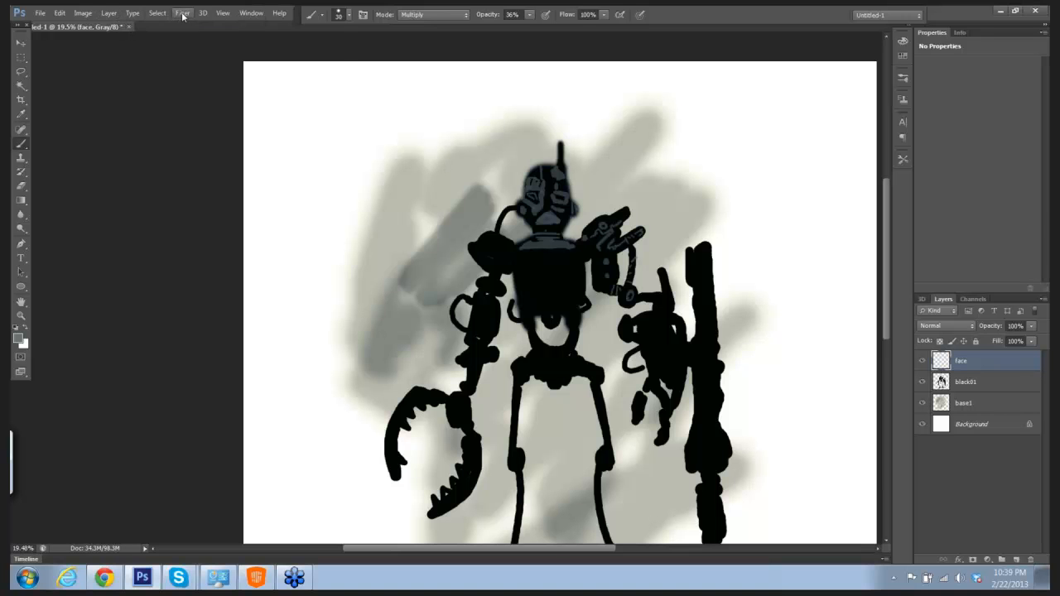
# Step: Apply a Gaussian Blur with a radius of about 22 pixels to the gray details on the face layer
pyautogui.click(183, 13)
pyautogui.moveTo(232, 151)
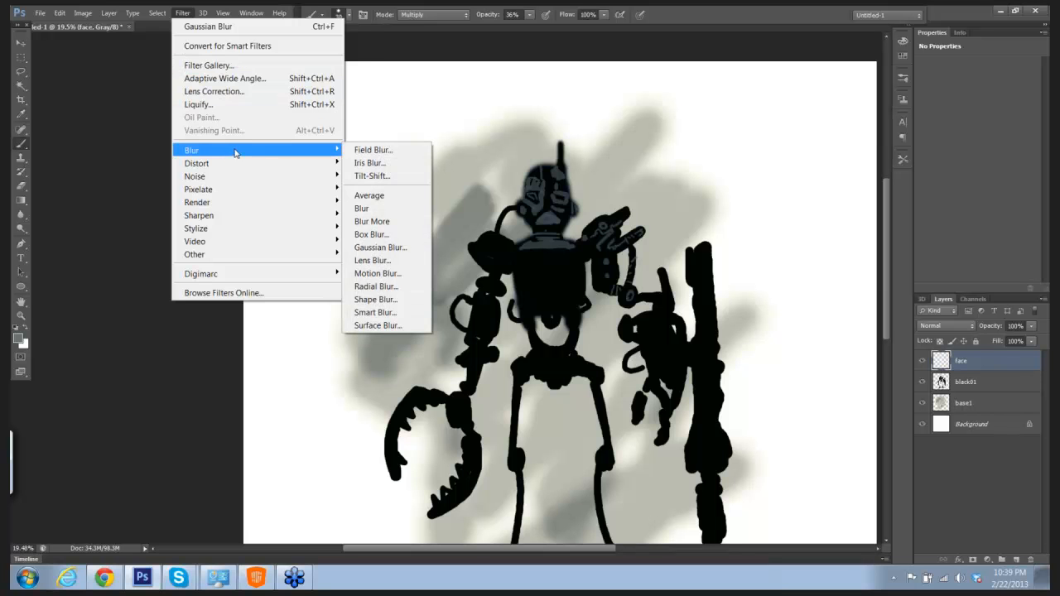
pyautogui.click(380, 247)
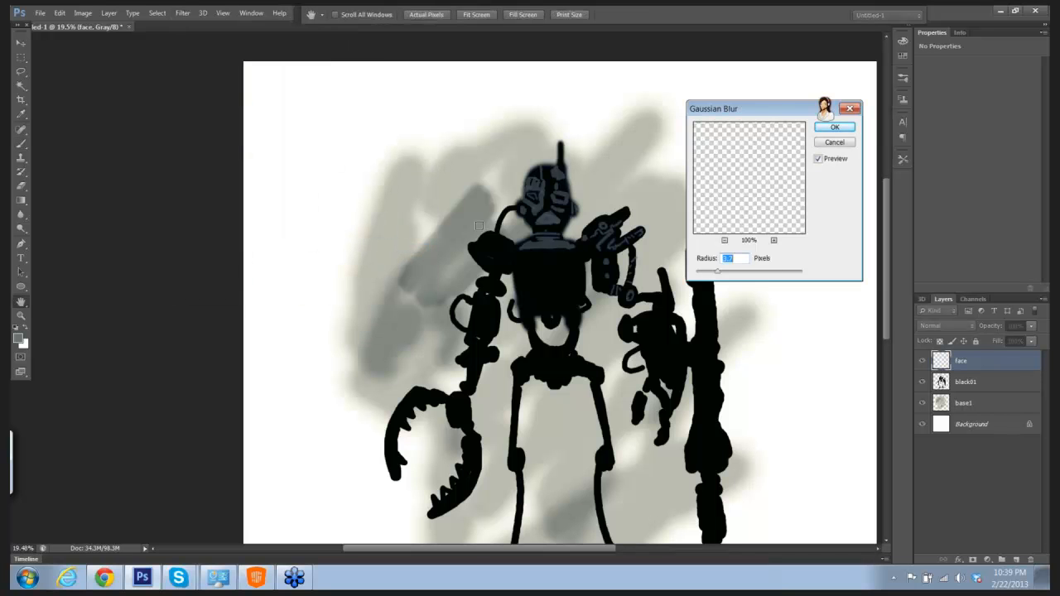
pyautogui.moveTo(719, 274); pyautogui.dragTo(747, 274)
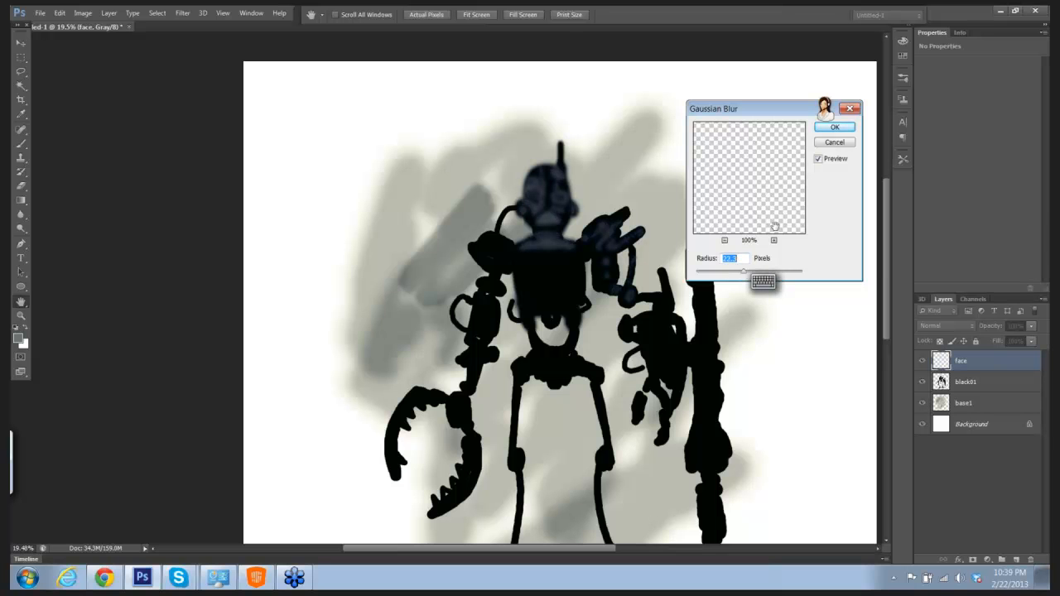
pyautogui.click(833, 128)
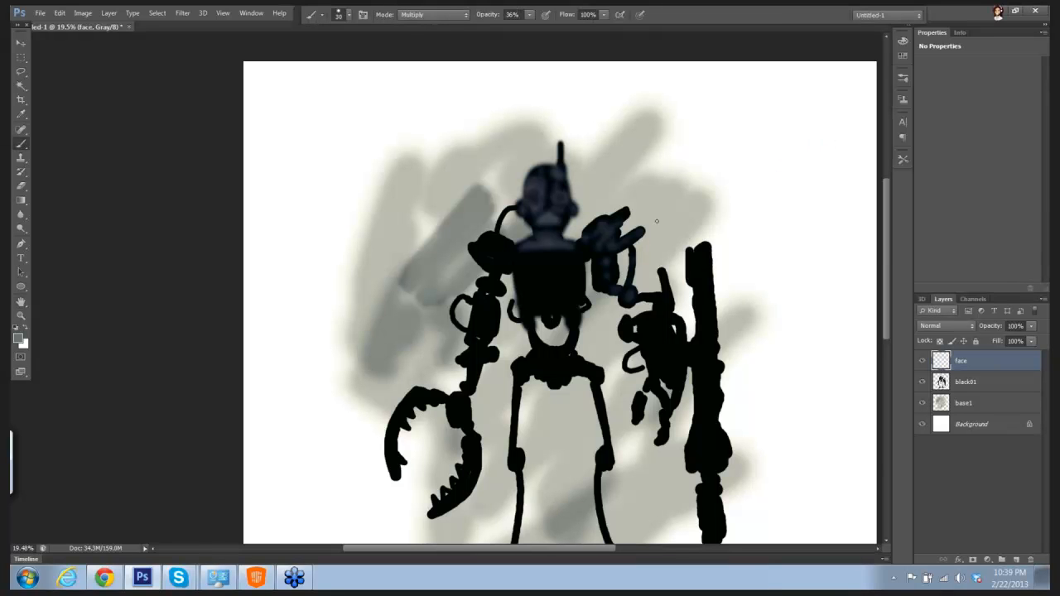
# Step: Set the foreground color to orange, c68540
pyautogui.scroll(3, 655, 244)
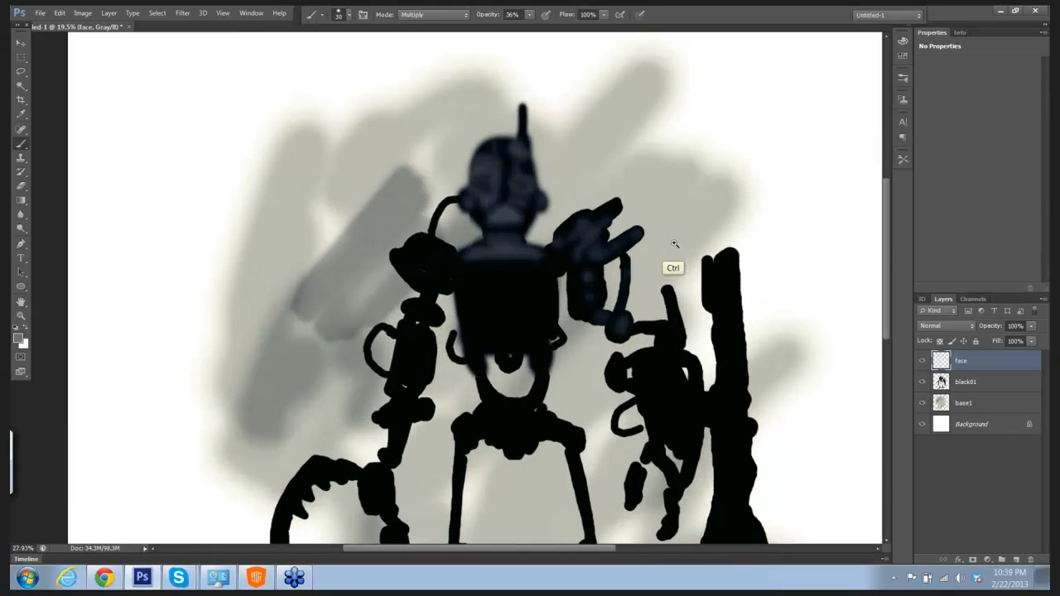
pyautogui.scroll(1, 615, 146)
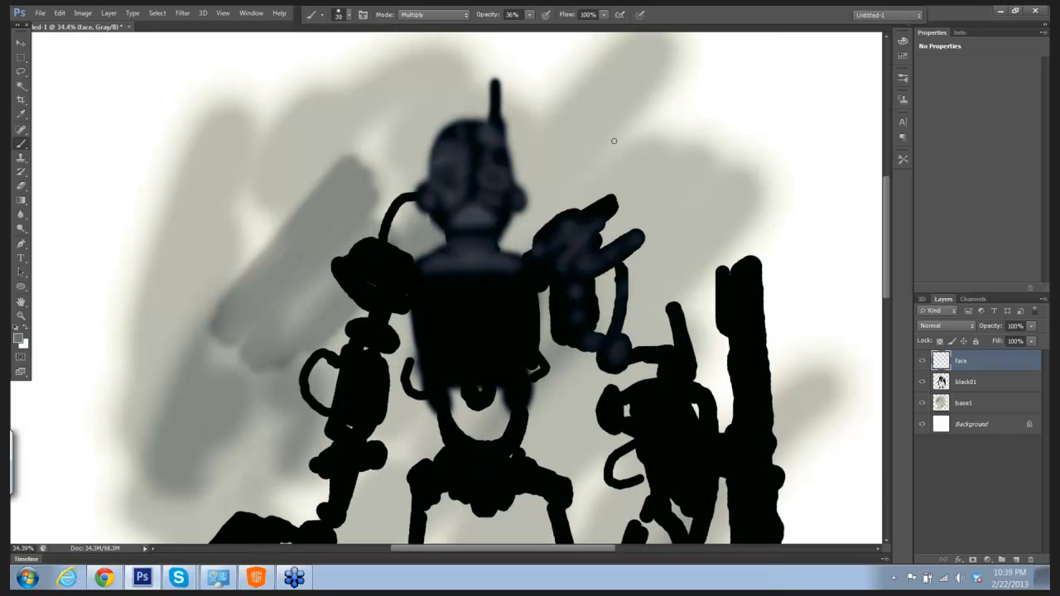
pyautogui.click(21, 339)
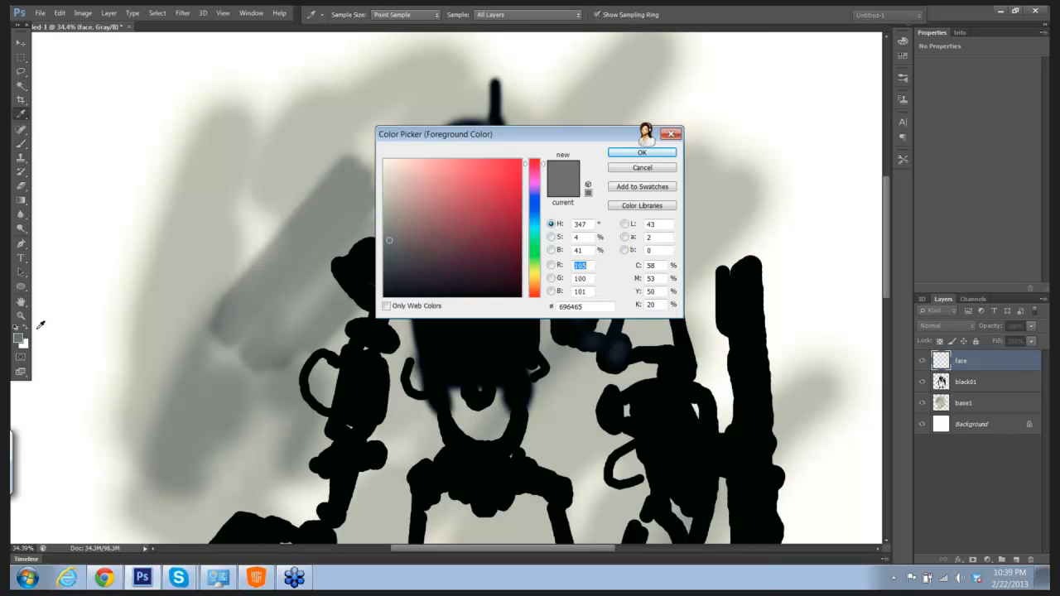
pyautogui.click(533, 276)
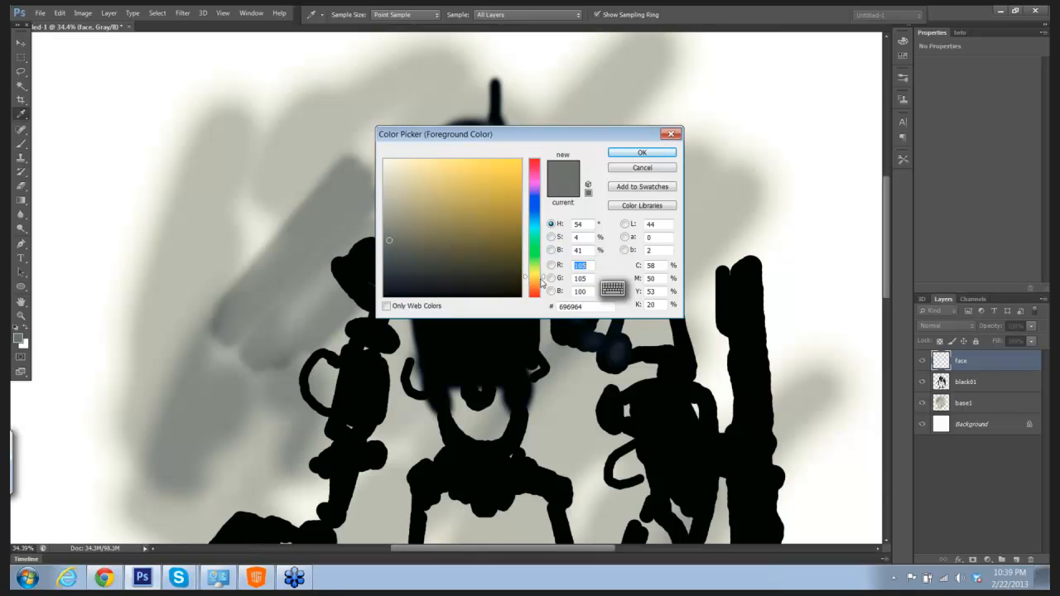
pyautogui.click(543, 283)
pyautogui.click(545, 285)
pyautogui.moveTo(477, 209); pyautogui.dragTo(477, 197)
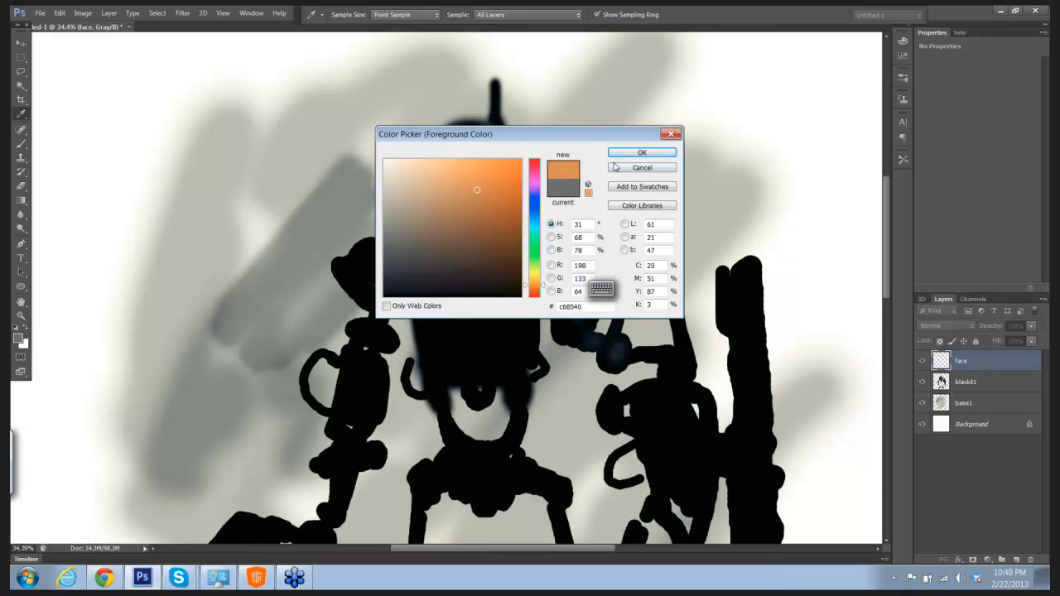
pyautogui.click(642, 152)
# Step: Convert the grayscale image to RGB Color mode, flattening its layers
pyautogui.moveTo(574, 176); pyautogui.dragTo(605, 196)
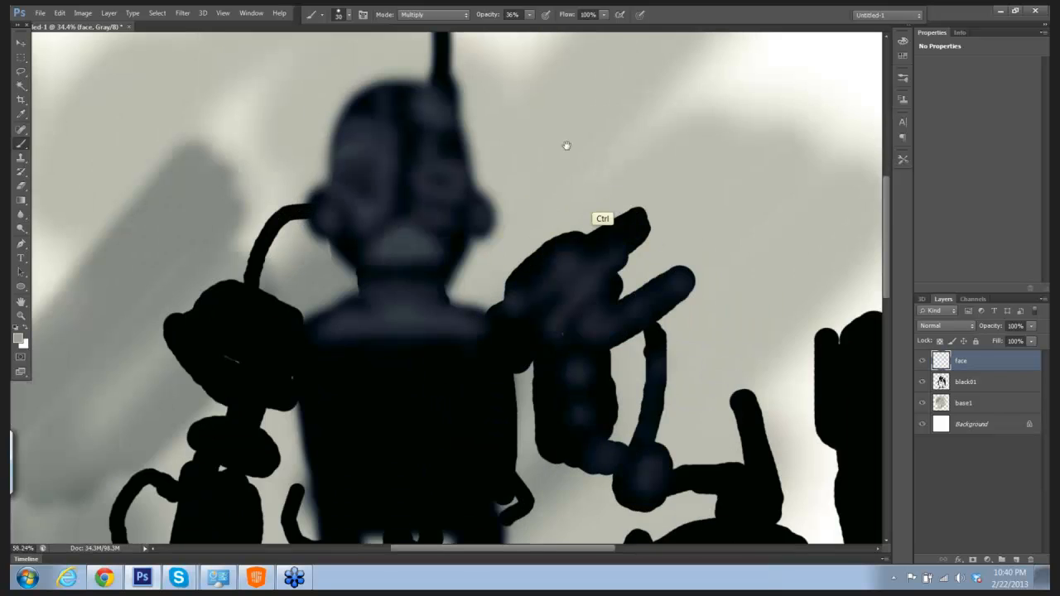
pyautogui.moveTo(566, 144); pyautogui.dragTo(589, 163)
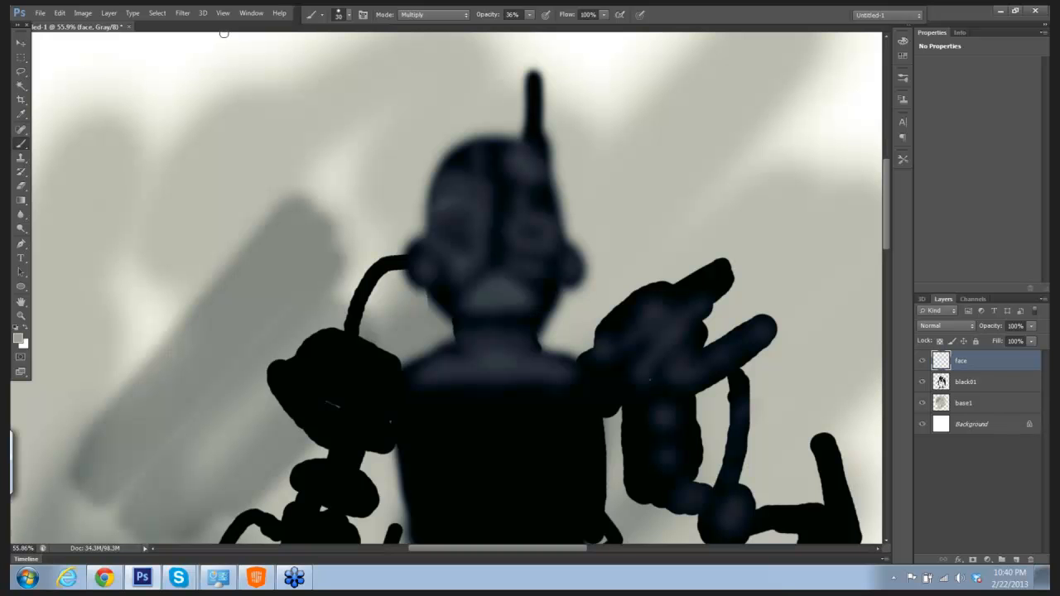
pyautogui.click(109, 16)
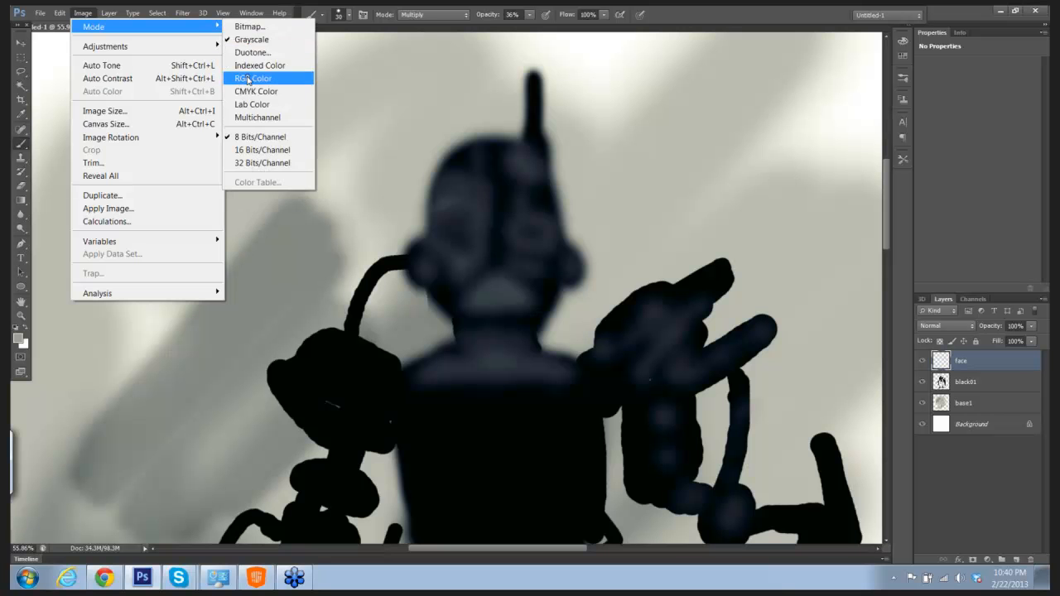
pyautogui.click(249, 79)
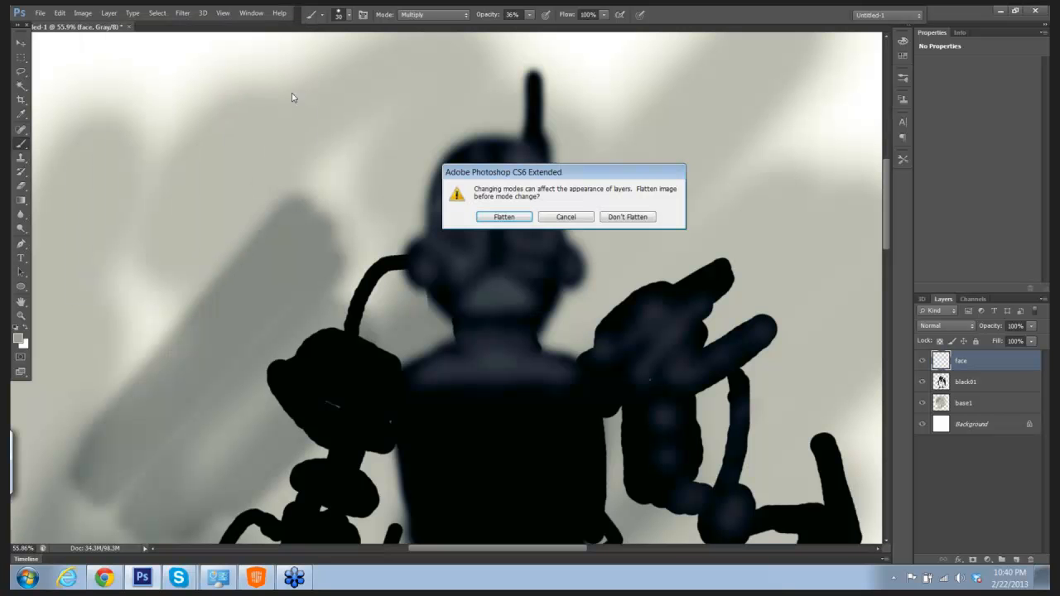
pyautogui.click(494, 217)
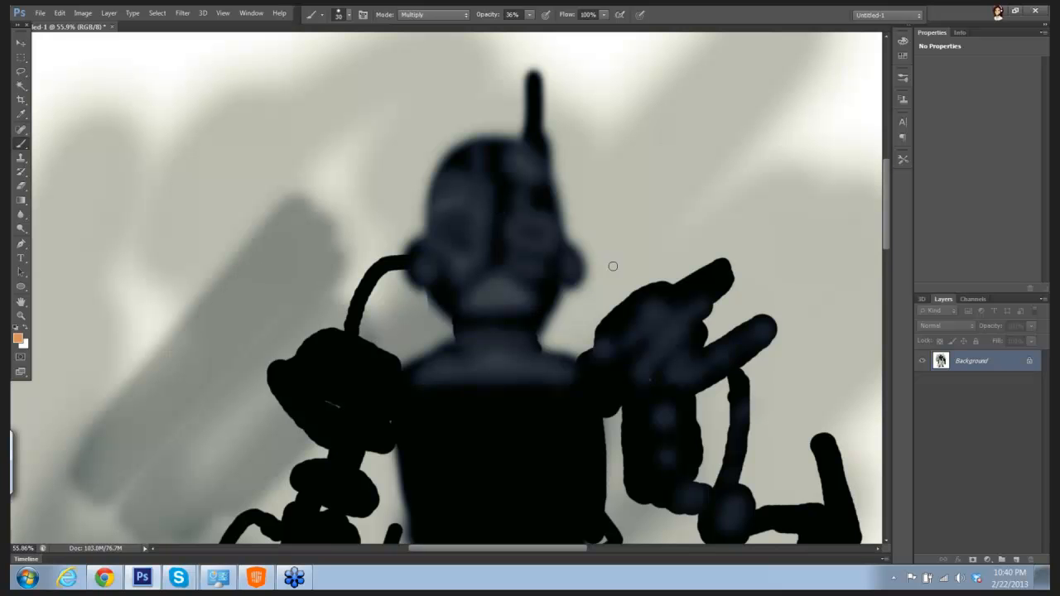
# Step: Duplicate the flattened background layer twice and set the top copy's blend mode to Multiply
pyautogui.moveTo(624, 231); pyautogui.dragTo(526, 95)
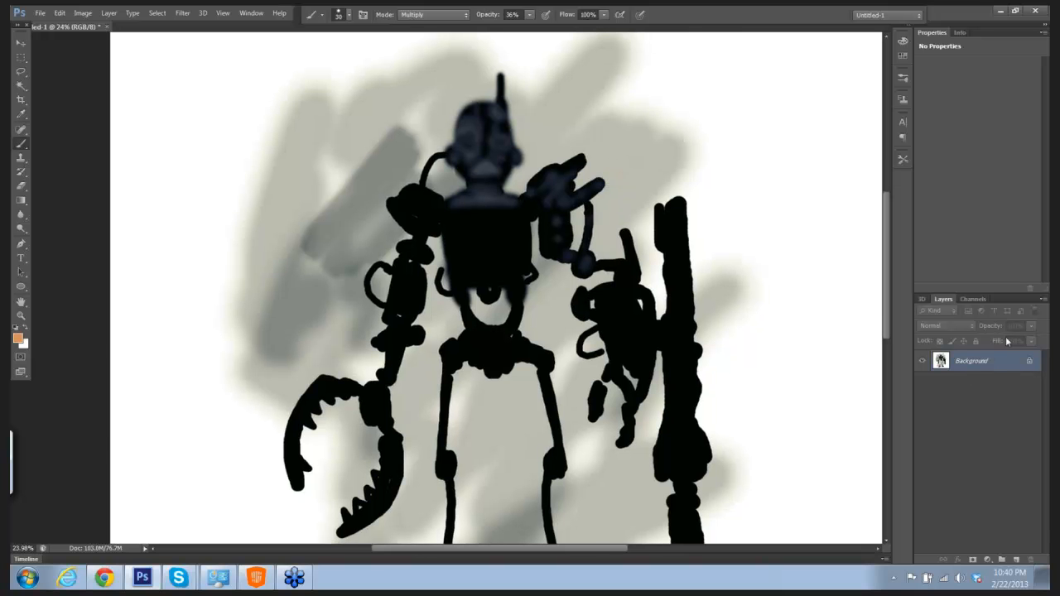
pyautogui.click(1043, 300)
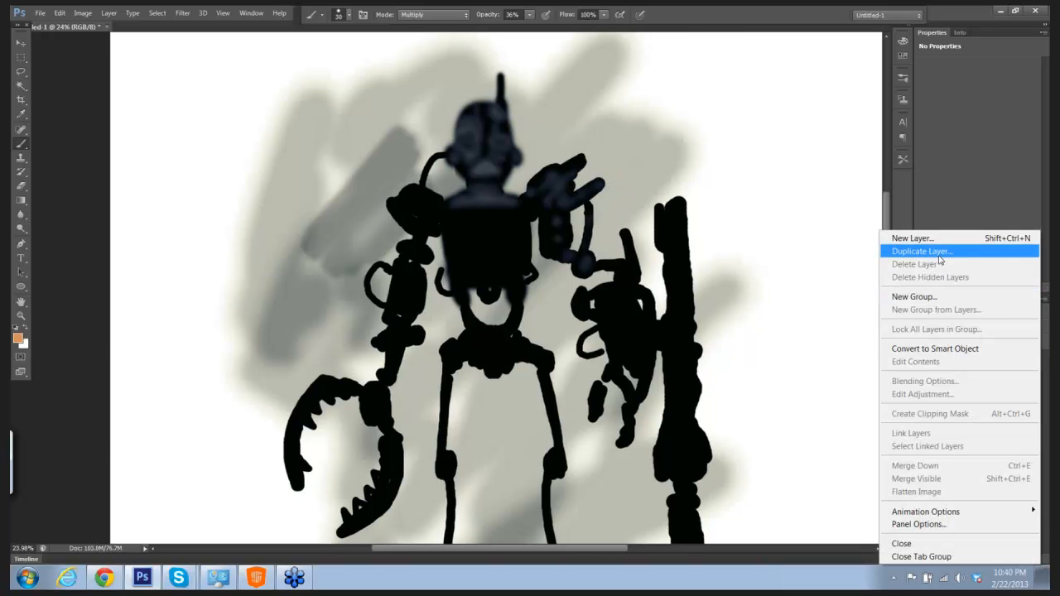
pyautogui.click(944, 251)
pyautogui.click(627, 184)
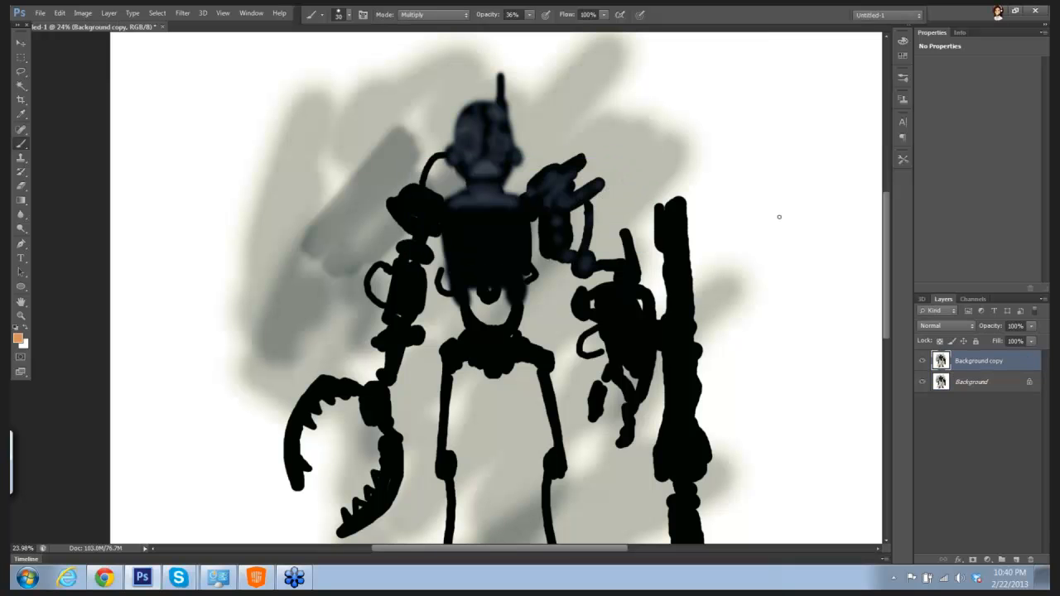
pyautogui.click(1043, 300)
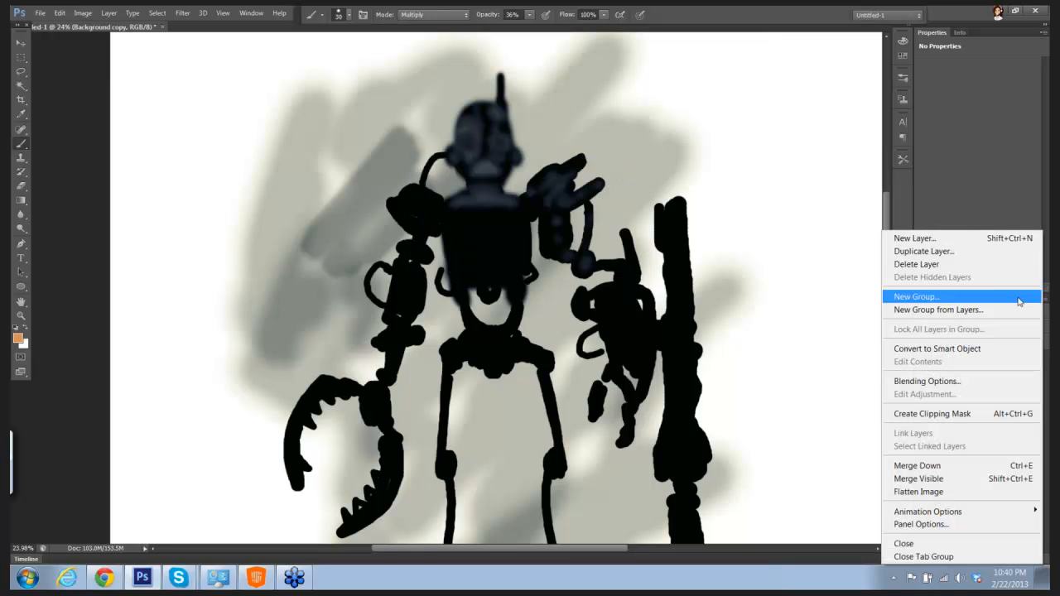
pyautogui.click(918, 251)
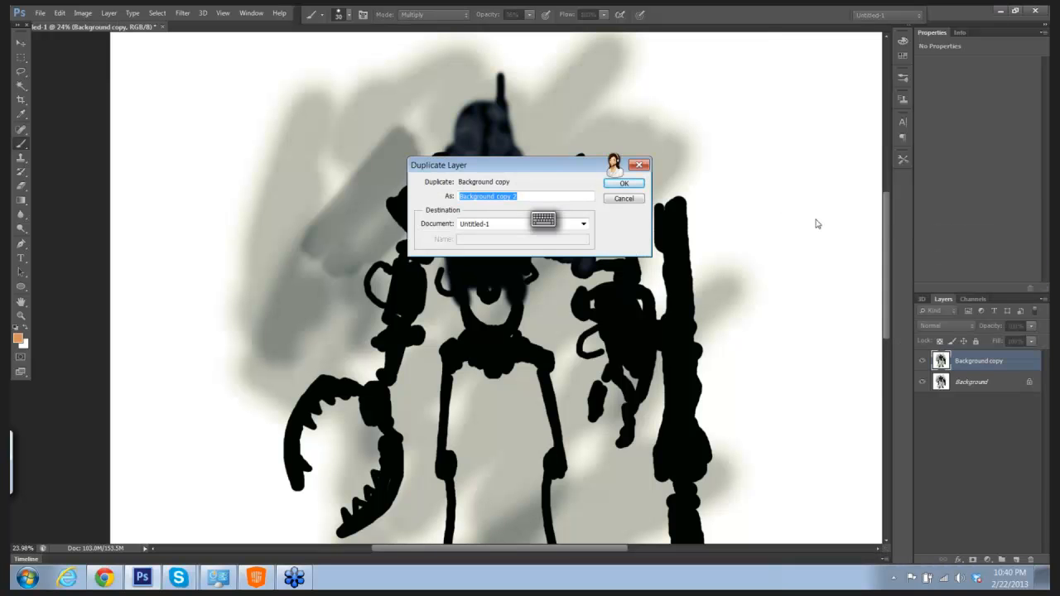
pyautogui.click(624, 184)
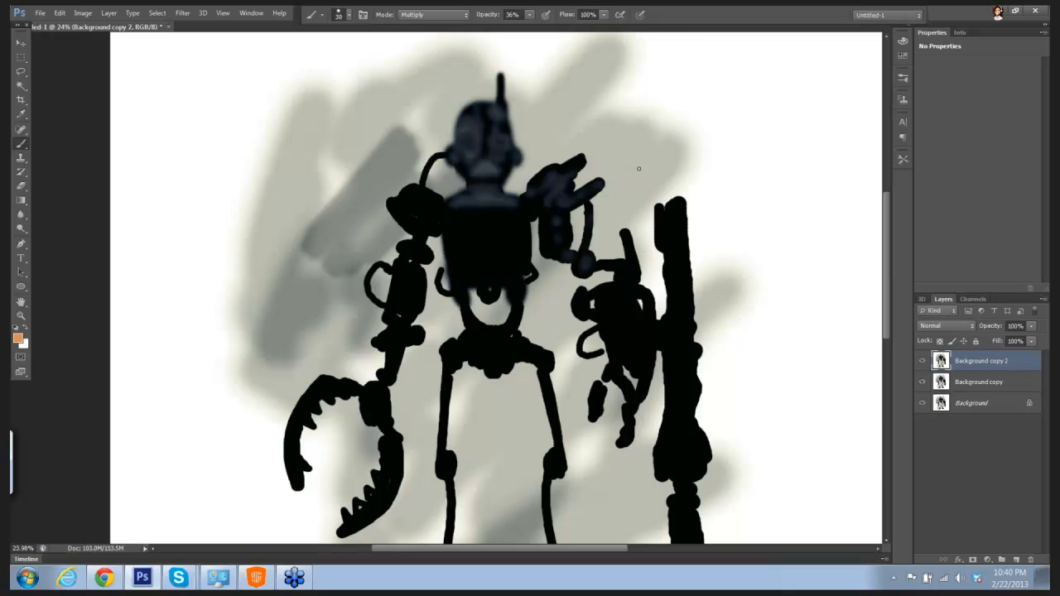
pyautogui.click(941, 326)
pyautogui.click(928, 55)
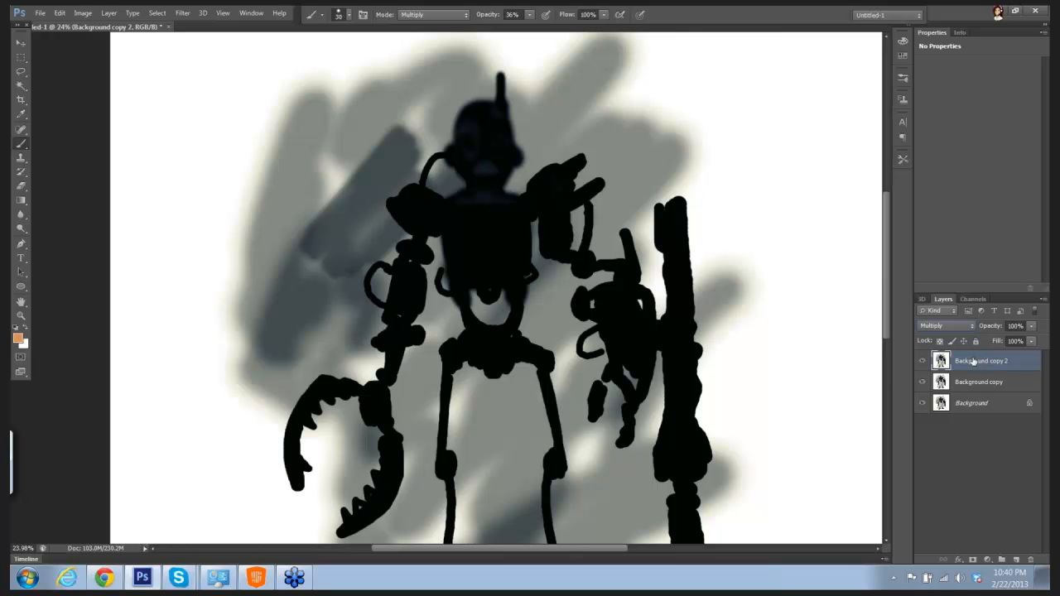
# Step: Adjust the Levels of the Multiply copy with input values of 8, 2.11 and 183
pyautogui.click(109, 14)
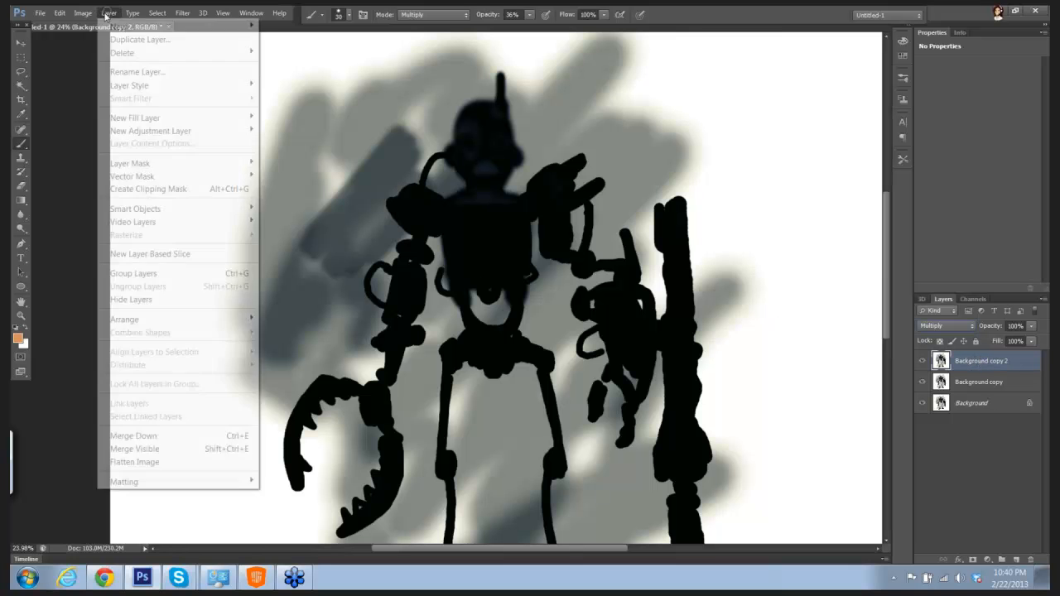
pyautogui.moveTo(211, 50)
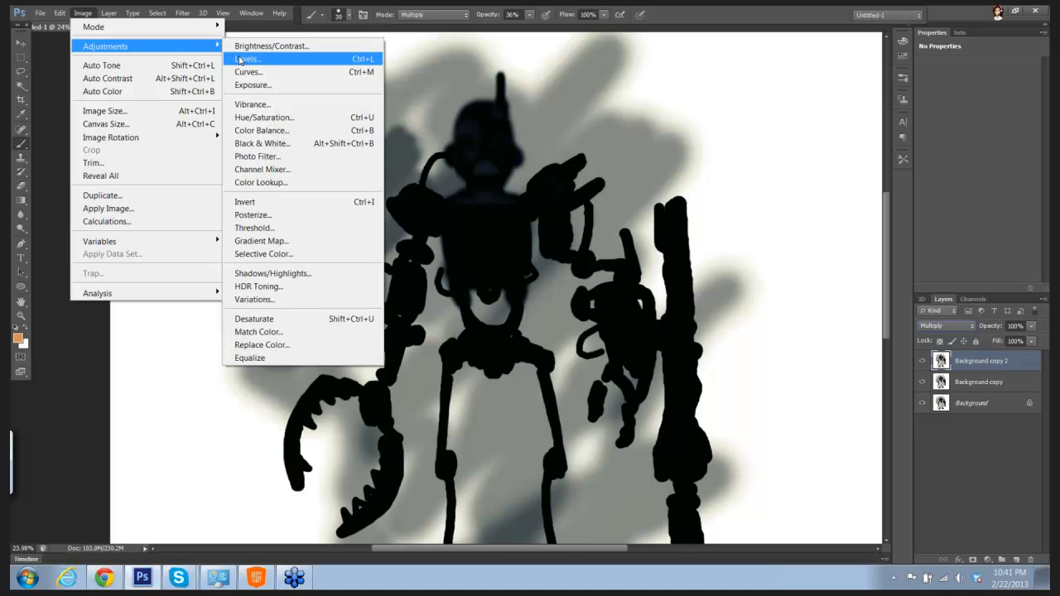
pyautogui.click(247, 59)
pyautogui.moveTo(806, 195)
pyautogui.mouseDown()
pyautogui.moveTo(833, 196)
pyautogui.moveTo(809, 197)
pyautogui.mouseUp()
pyautogui.moveTo(876, 194); pyautogui.dragTo(859, 196)
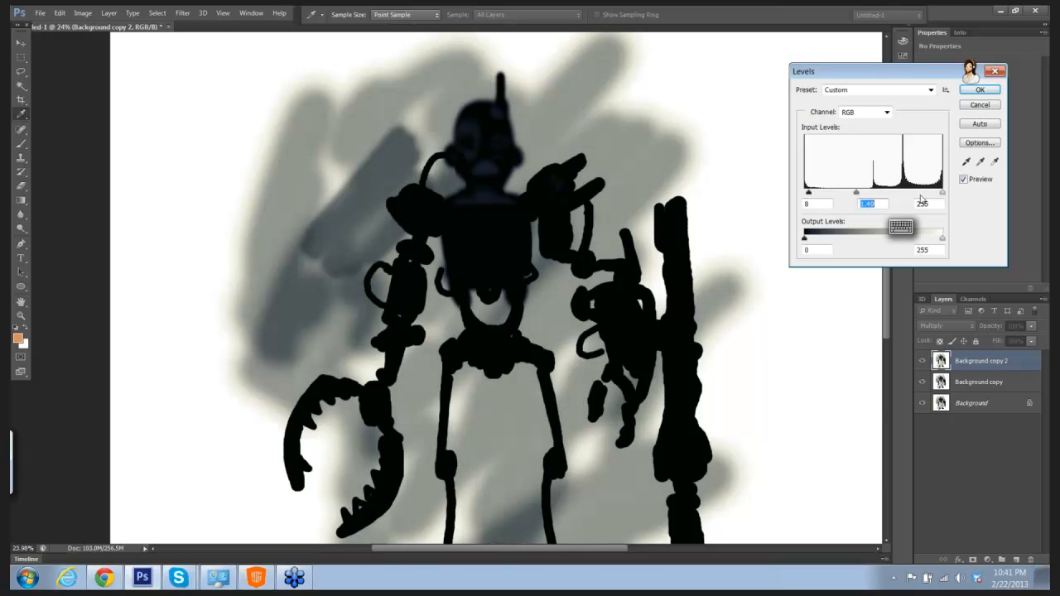
pyautogui.moveTo(942, 194); pyautogui.dragTo(904, 197)
pyautogui.moveTo(845, 195)
pyautogui.mouseDown()
pyautogui.moveTo(875, 197)
pyautogui.moveTo(830, 195)
pyautogui.mouseUp()
pyautogui.hotkey('shift', 'Tab')
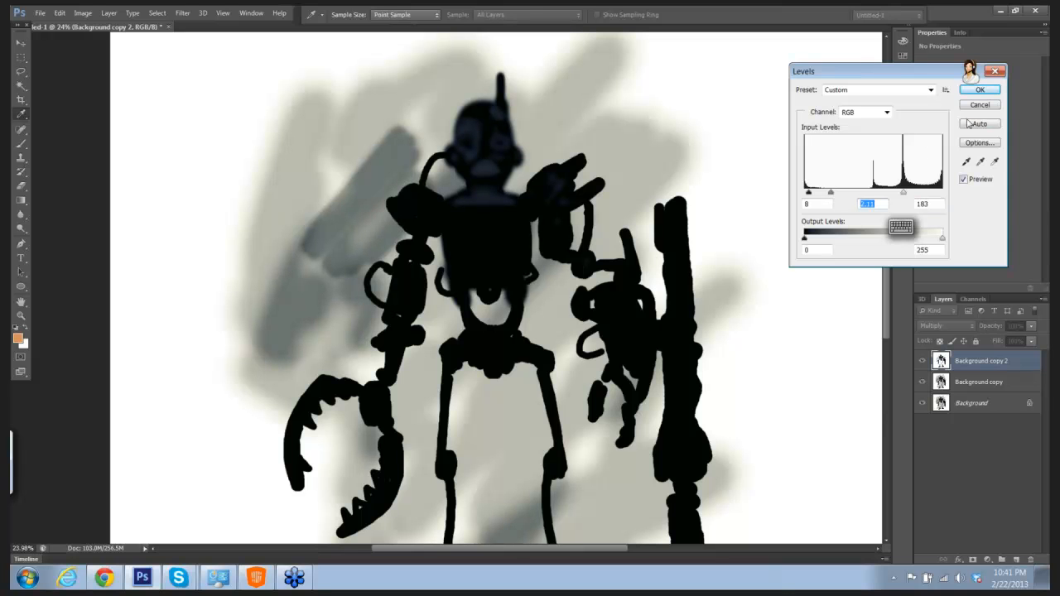
pyautogui.click(980, 89)
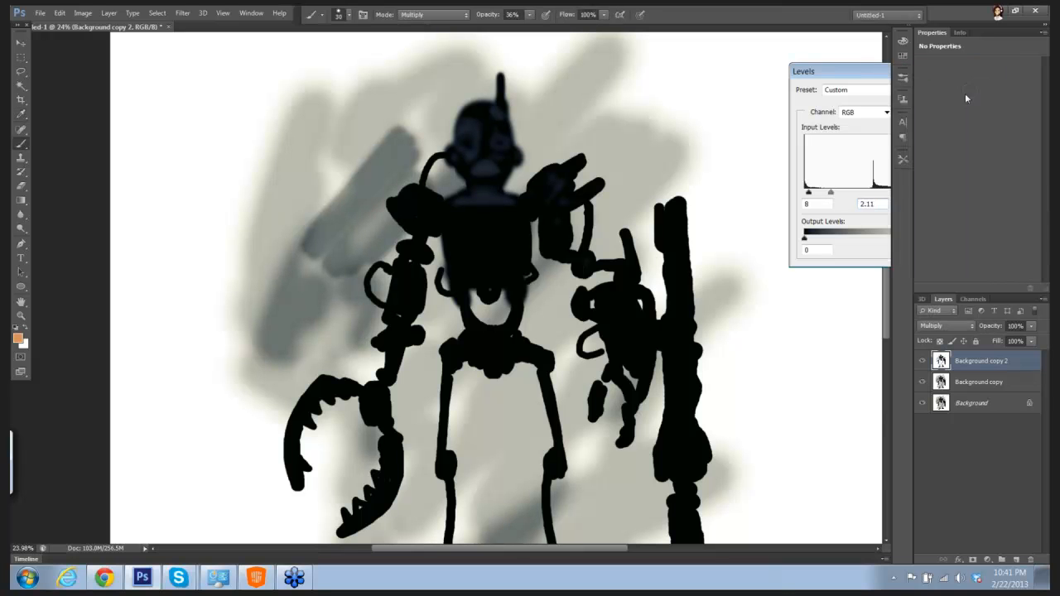
# Step: Add an empty layer directly above Background copy and set the brush opacity to 56%, undoing a test stroke
pyautogui.click(985, 385)
pyautogui.click(1016, 560)
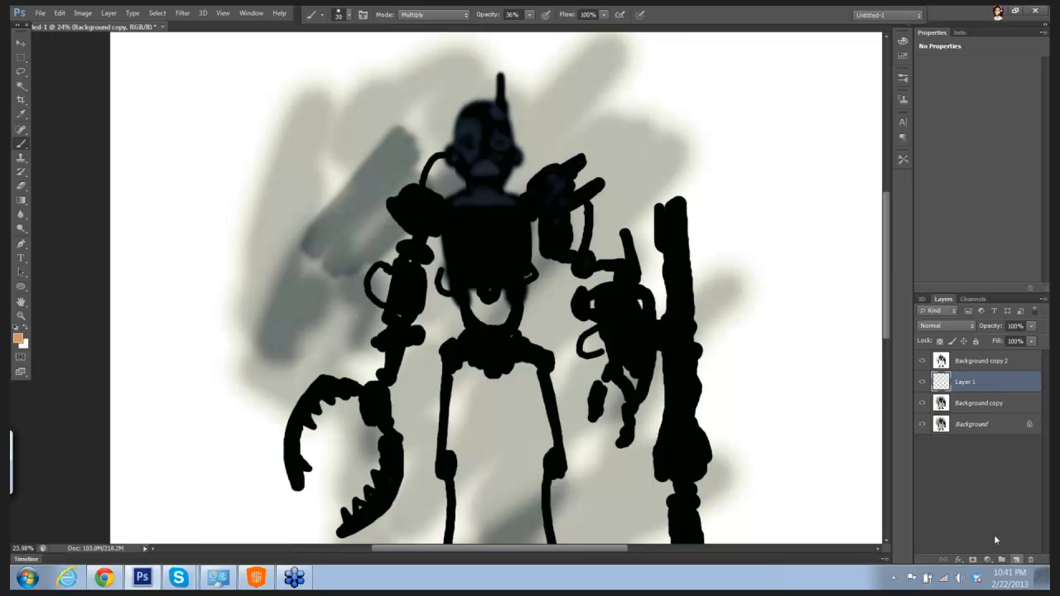
pyautogui.moveTo(658, 251); pyautogui.dragTo(679, 268)
pyautogui.moveTo(607, 190)
pyautogui.mouseDown()
pyautogui.moveTo(581, 208)
pyautogui.moveTo(653, 190)
pyautogui.mouseUp()
pyautogui.moveTo(612, 160); pyautogui.dragTo(631, 196)
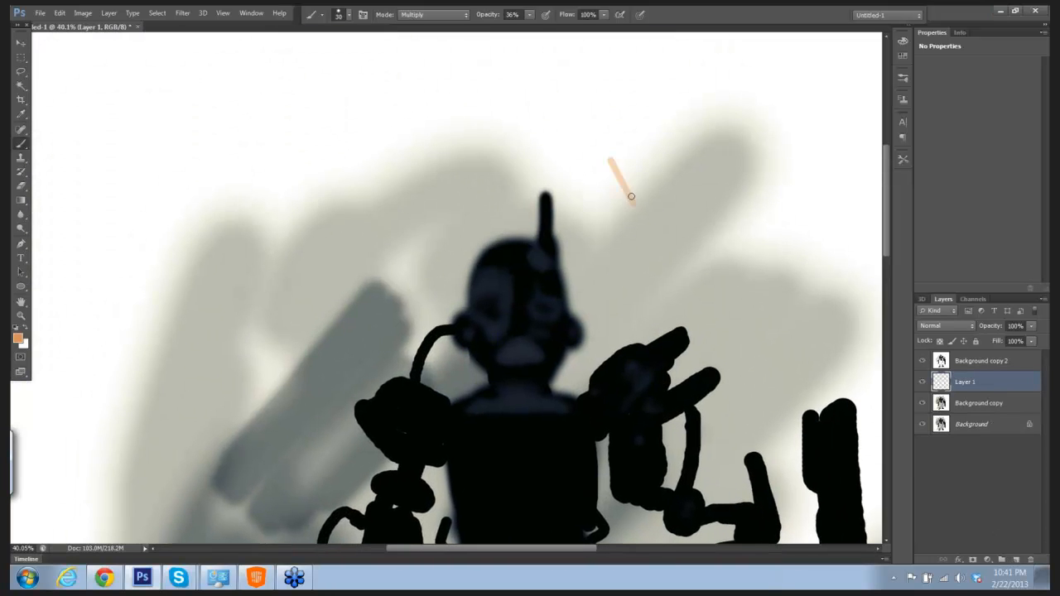
pyautogui.hotkey('ctrl', 'z')
pyautogui.moveTo(530, 14); pyautogui.dragTo(539, 44)
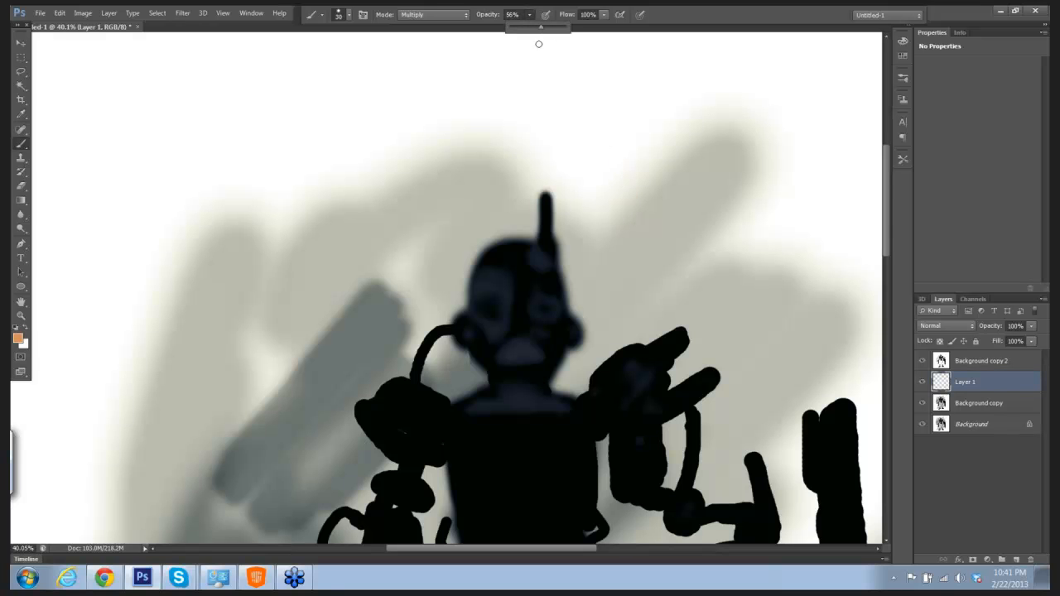
pyautogui.click(478, 278)
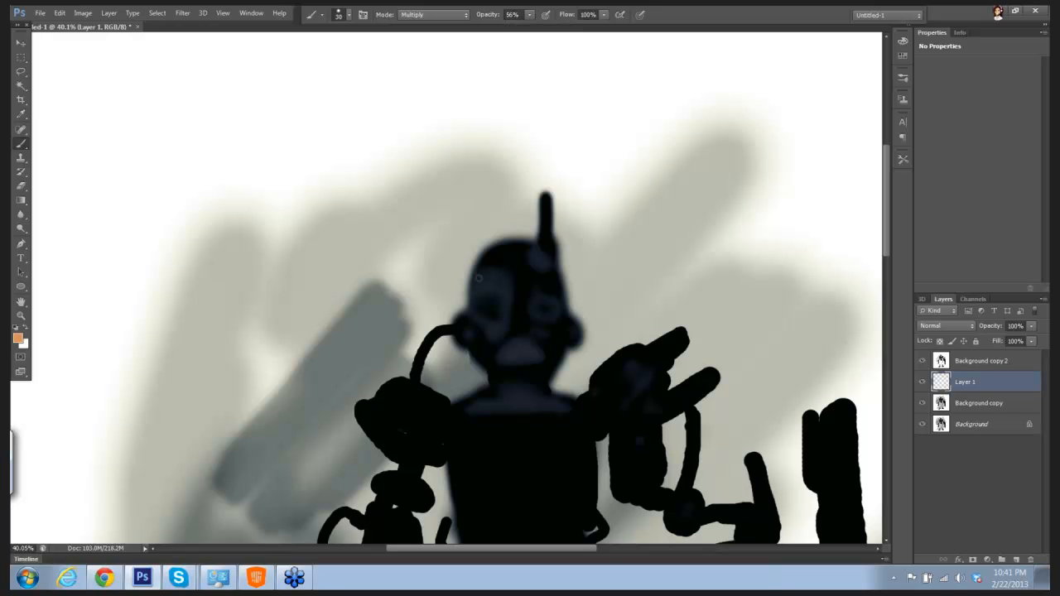
# Step: Paint orange forehead bars, a brow band, an eye and cheek outline and an ear mark on the canvas-left side of the head
pyautogui.moveTo(478, 278)
pyautogui.mouseDown()
pyautogui.moveTo(474, 290)
pyautogui.moveTo(544, 273)
pyautogui.mouseUp()
pyautogui.moveTo(529, 262)
pyautogui.mouseDown()
pyautogui.moveTo(514, 190)
pyautogui.moveTo(530, 220)
pyautogui.mouseUp()
pyautogui.moveTo(480, 190)
pyautogui.mouseDown()
pyautogui.moveTo(477, 222)
pyautogui.moveTo(500, 201)
pyautogui.moveTo(496, 226)
pyautogui.mouseUp()
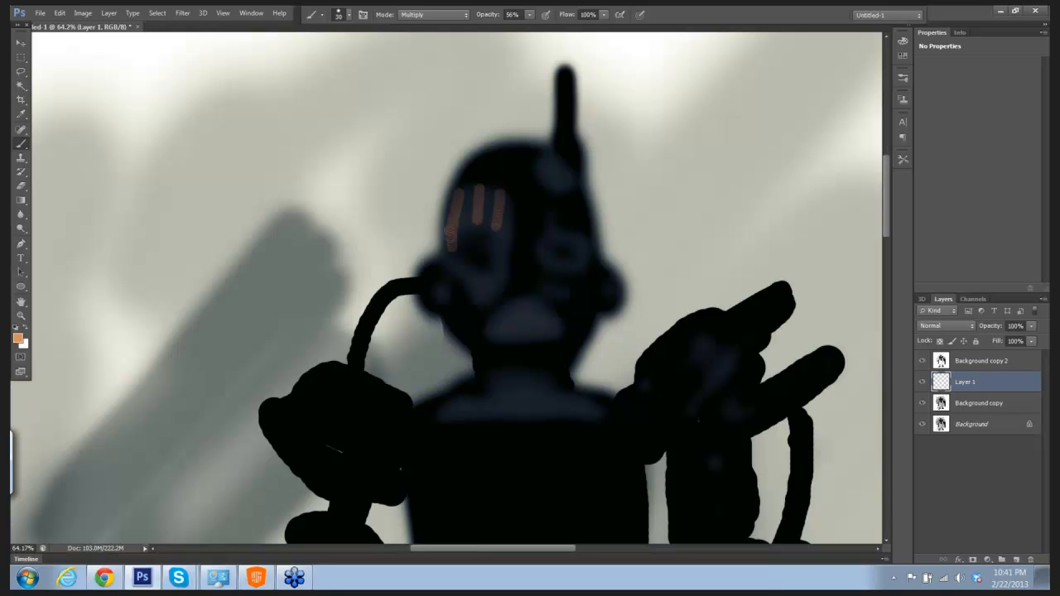
pyautogui.moveTo(448, 245); pyautogui.dragTo(478, 226)
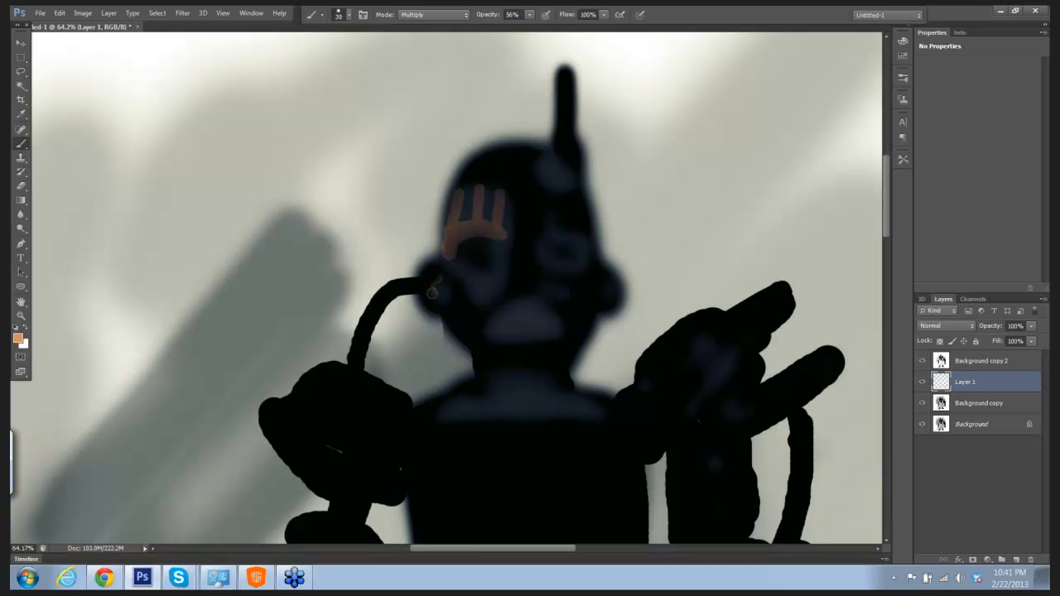
pyautogui.moveTo(431, 292)
pyautogui.mouseDown()
pyautogui.moveTo(497, 278)
pyautogui.moveTo(497, 246)
pyautogui.moveTo(496, 287)
pyautogui.moveTo(474, 306)
pyautogui.moveTo(470, 292)
pyautogui.moveTo(485, 296)
pyautogui.mouseUp()
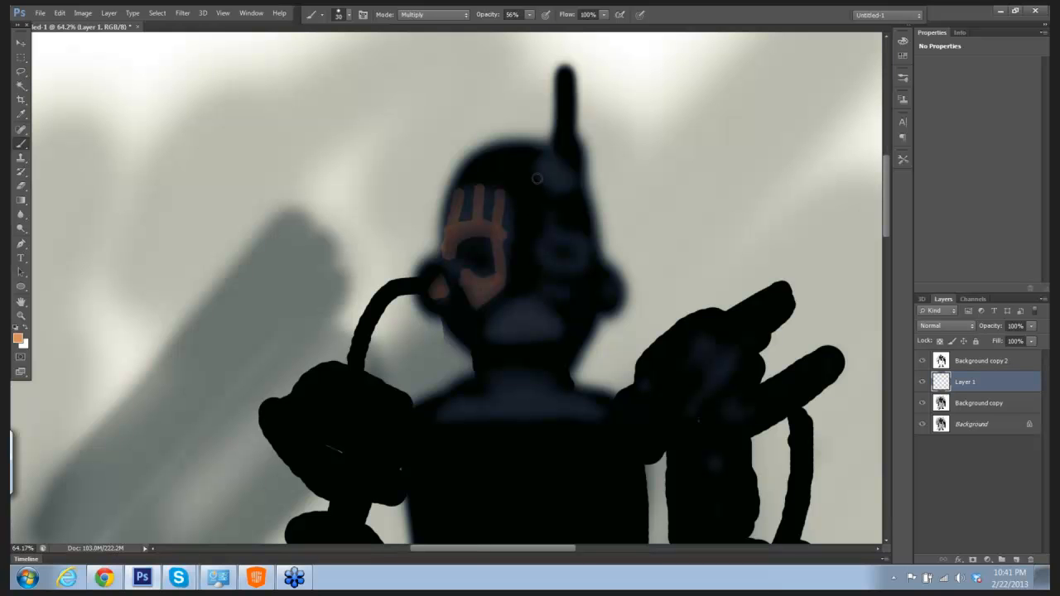
# Step: Paint an orange spot at the antenna's base, an edge line along the antenna and a square ring around the canvas-right eye
pyautogui.moveTo(553, 158); pyautogui.dragTo(555, 169)
pyautogui.moveTo(560, 84)
pyautogui.mouseDown()
pyautogui.moveTo(561, 140)
pyautogui.moveTo(558, 84)
pyautogui.moveTo(559, 142)
pyautogui.mouseUp()
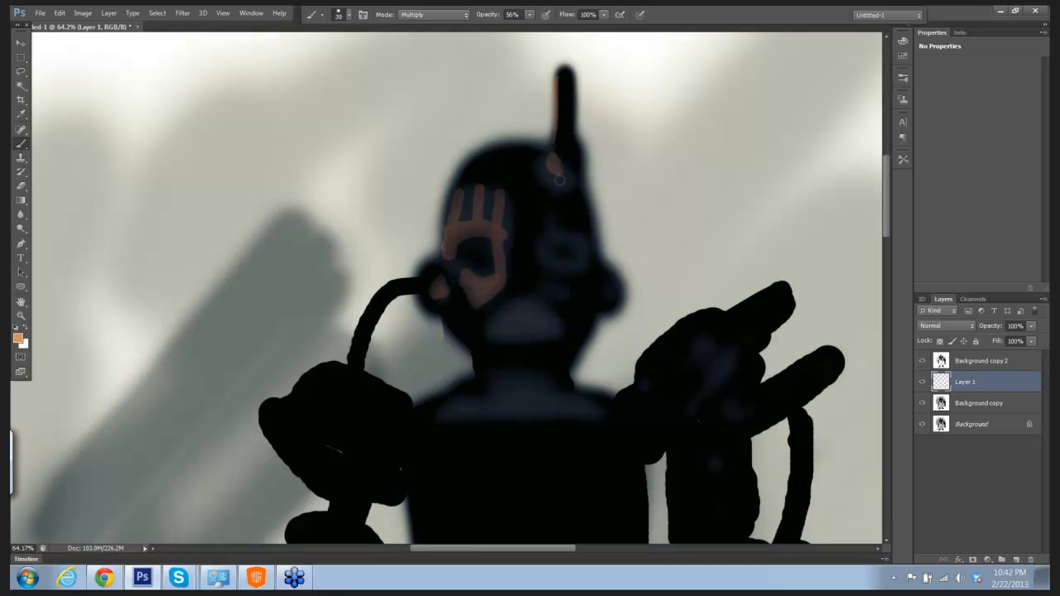
pyautogui.moveTo(552, 238)
pyautogui.mouseDown()
pyautogui.moveTo(574, 240)
pyautogui.moveTo(547, 242)
pyautogui.moveTo(546, 263)
pyautogui.moveTo(579, 243)
pyautogui.moveTo(580, 255)
pyautogui.mouseUp()
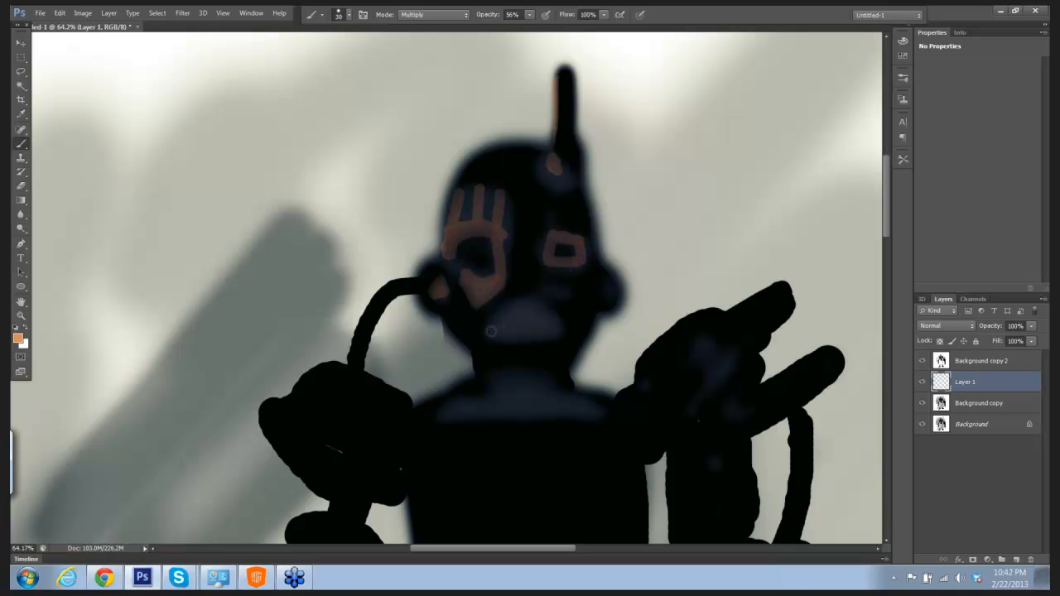
# Step: Outline the mouth plate with a thin orange house shape made of straight strokes, using a smaller brush
pyautogui.press('[')
pyautogui.press('[')
pyautogui.press('[')
pyautogui.press('shift')
pyautogui.keyDown('shift'); pyautogui.click(527, 299); pyautogui.keyUp('shift')
pyautogui.keyDown('shift'); pyautogui.click(561, 318); pyautogui.keyUp('shift')
pyautogui.keyDown('shift'); pyautogui.click(561, 340); pyautogui.keyUp('shift')
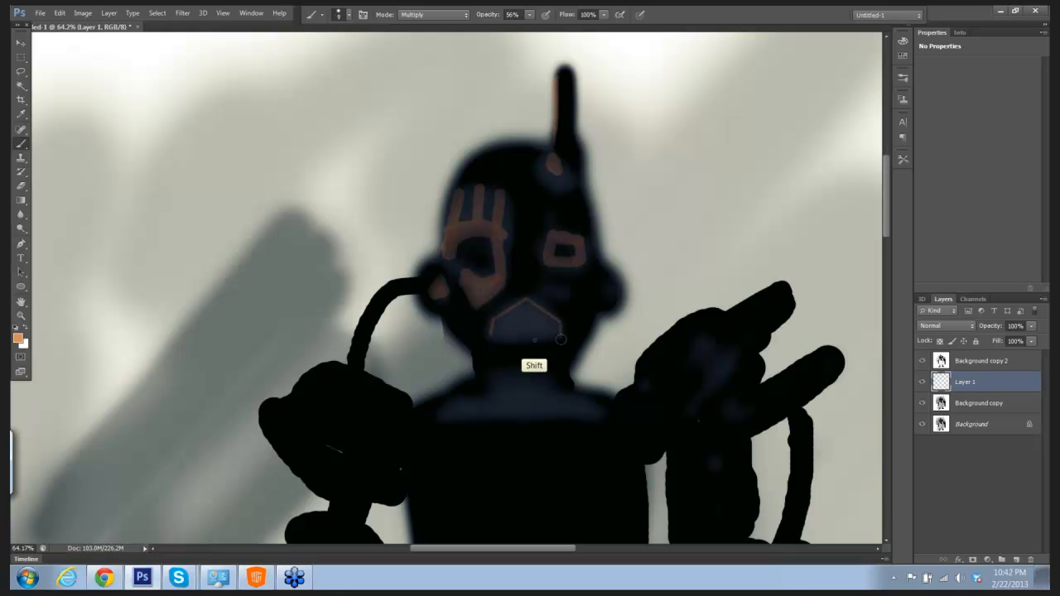
pyautogui.keyDown('shift'); pyautogui.click(491, 340); pyautogui.keyUp('shift')
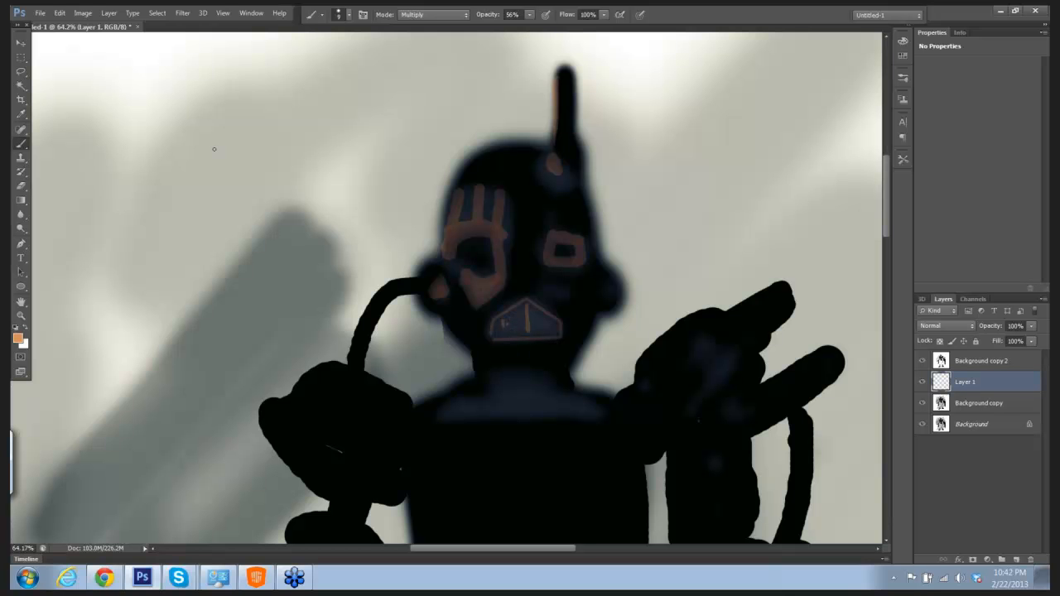
# Step: Step back through the last strokes inside the mouth plate and dot both of its halves in orange
pyautogui.click(63, 16)
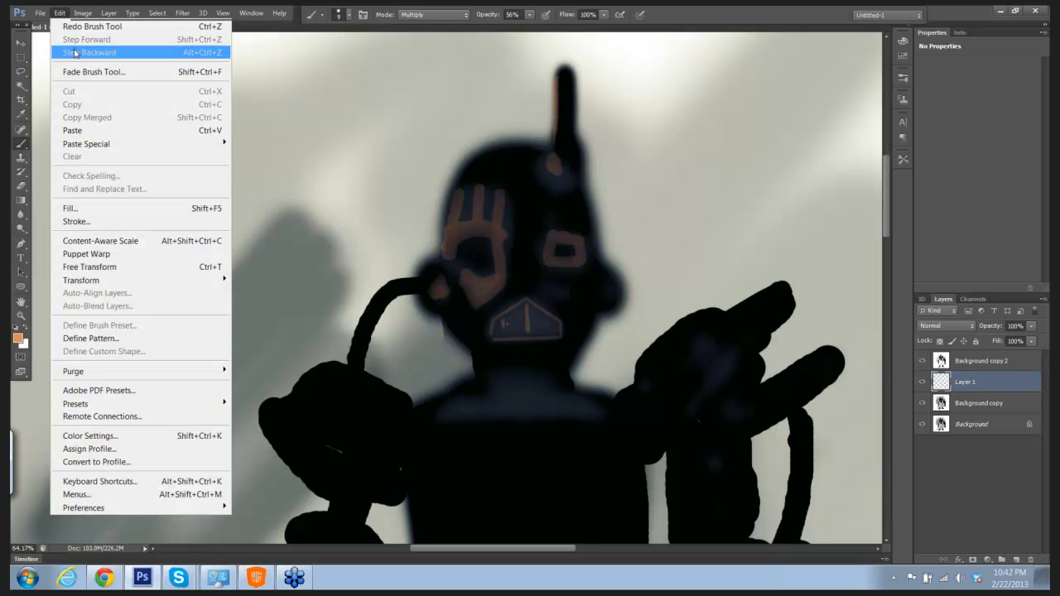
pyautogui.click(70, 19)
pyautogui.click(66, 17)
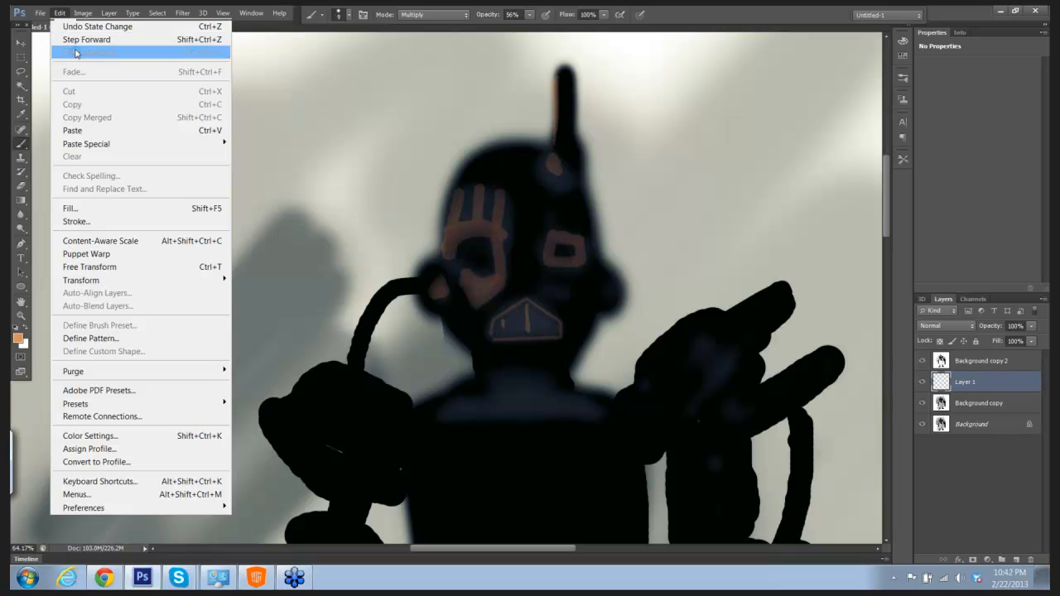
pyautogui.click(76, 52)
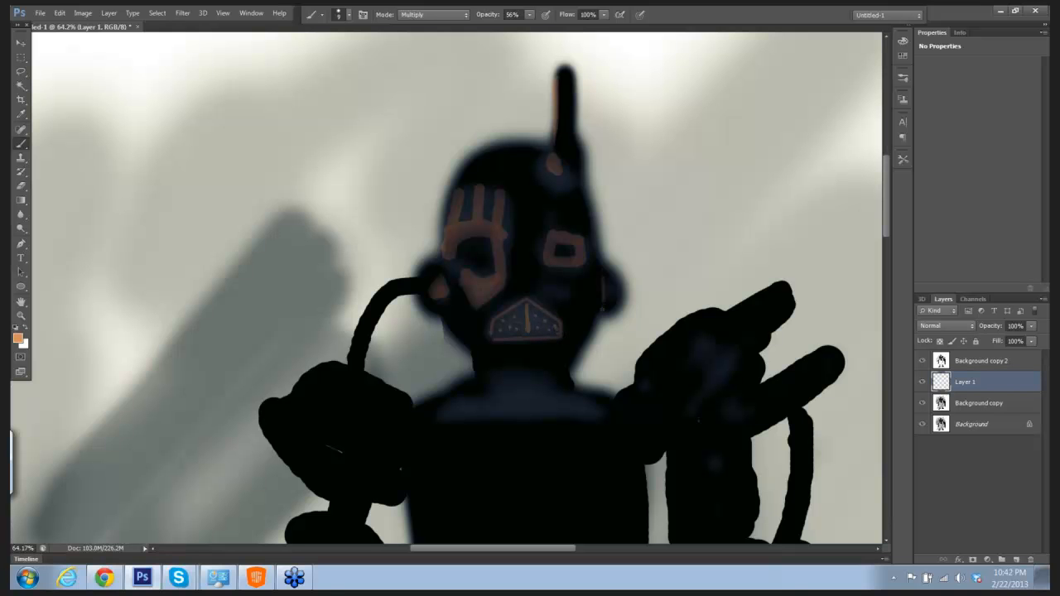
# Step: Paint an orange band across the neck and loose zigzag strokes on the canvas-right shoulder
pyautogui.press('ctrl')
pyautogui.moveTo(634, 258); pyautogui.dragTo(587, 257)
pyautogui.moveTo(618, 212); pyautogui.dragTo(601, 208)
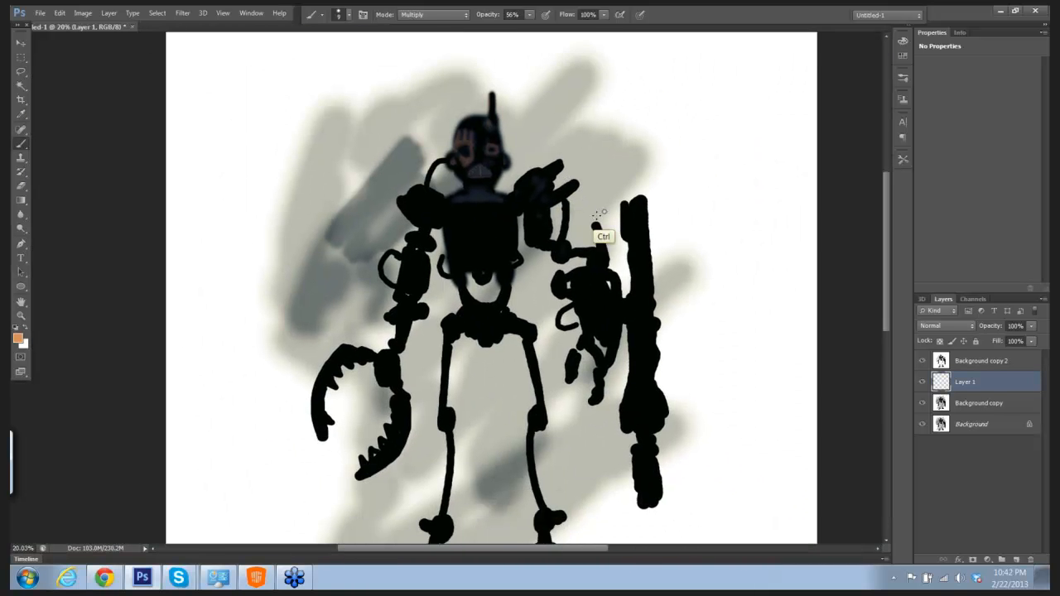
pyautogui.click(598, 215)
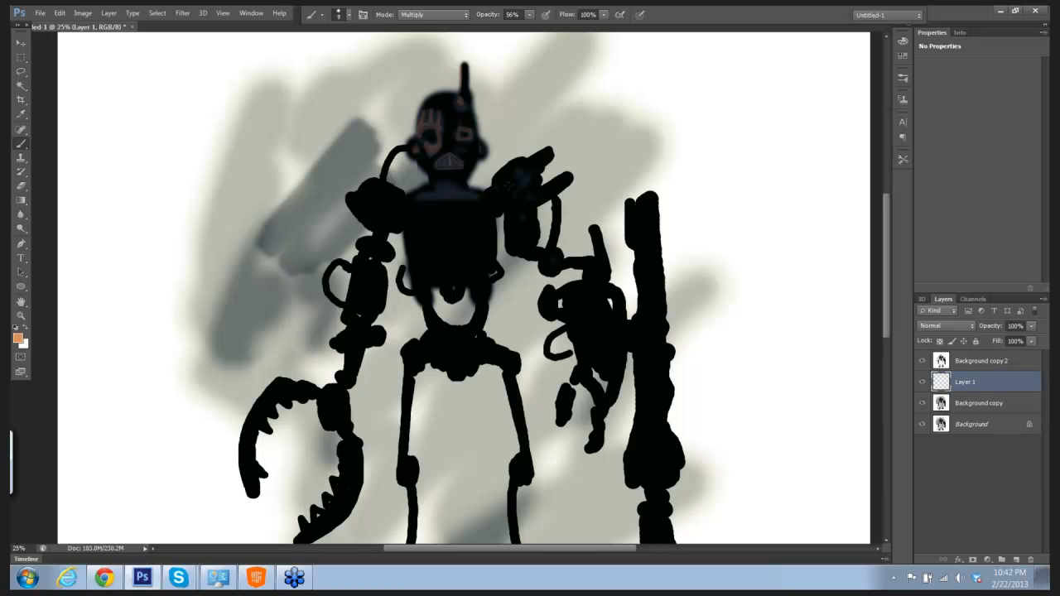
pyautogui.moveTo(507, 184); pyautogui.dragTo(556, 168)
pyautogui.moveTo(428, 260)
pyautogui.mouseDown()
pyautogui.moveTo(455, 314)
pyautogui.moveTo(475, 314)
pyautogui.moveTo(442, 315)
pyautogui.moveTo(512, 310)
pyautogui.moveTo(442, 315)
pyautogui.moveTo(505, 317)
pyautogui.mouseUp()
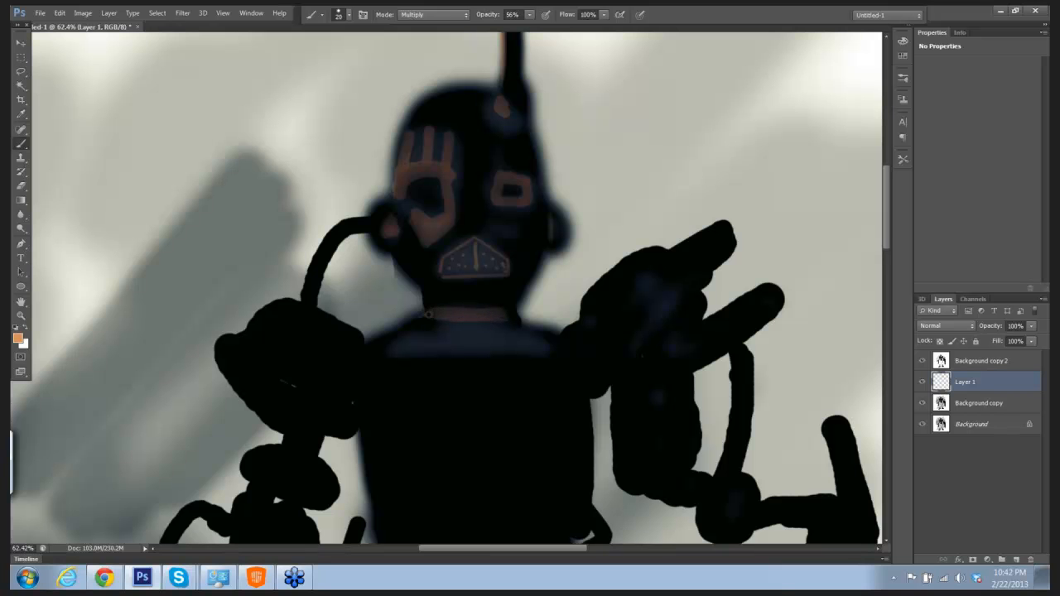
pyautogui.moveTo(602, 322)
pyautogui.mouseDown()
pyautogui.moveTo(647, 276)
pyautogui.moveTo(642, 295)
pyautogui.moveTo(684, 261)
pyautogui.moveTo(657, 287)
pyautogui.moveTo(668, 297)
pyautogui.moveTo(639, 339)
pyautogui.moveTo(703, 352)
pyautogui.mouseUp()
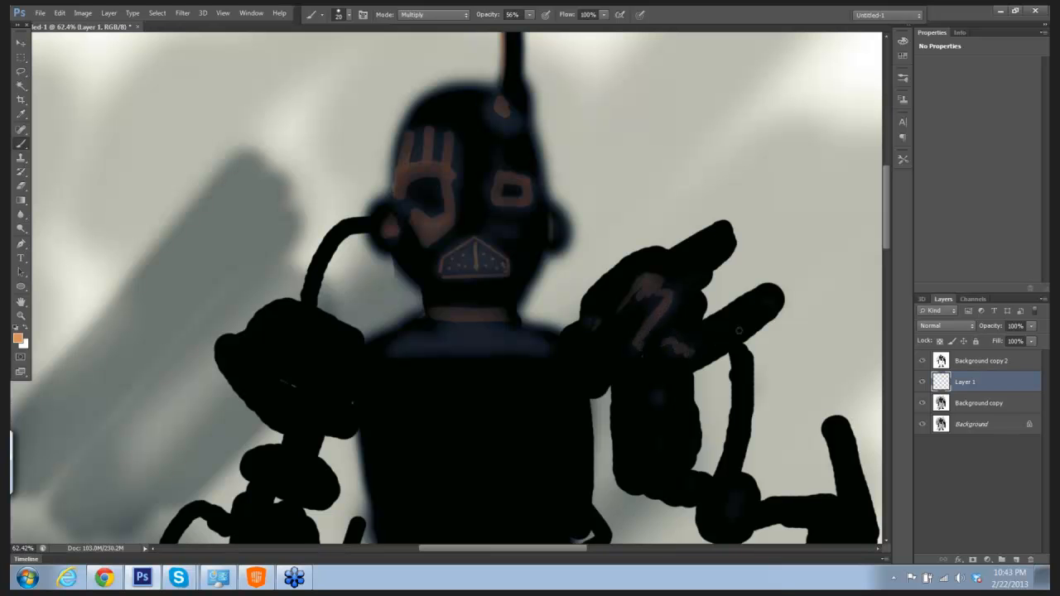
# Step: Flatten the image into a single Background layer
pyautogui.moveTo(751, 290); pyautogui.dragTo(644, 171)
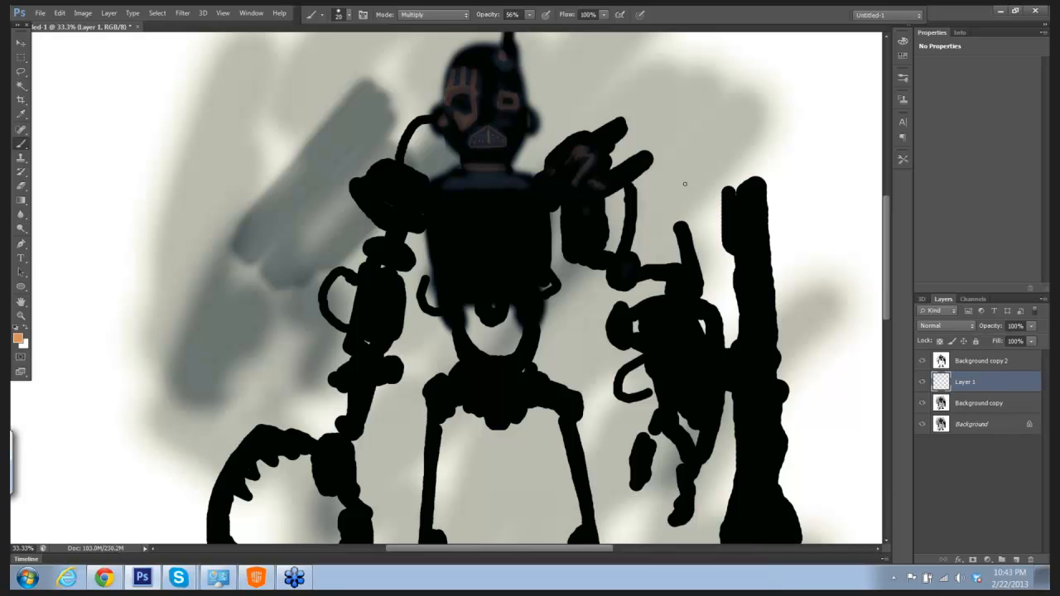
pyautogui.moveTo(662, 239); pyautogui.dragTo(633, 222)
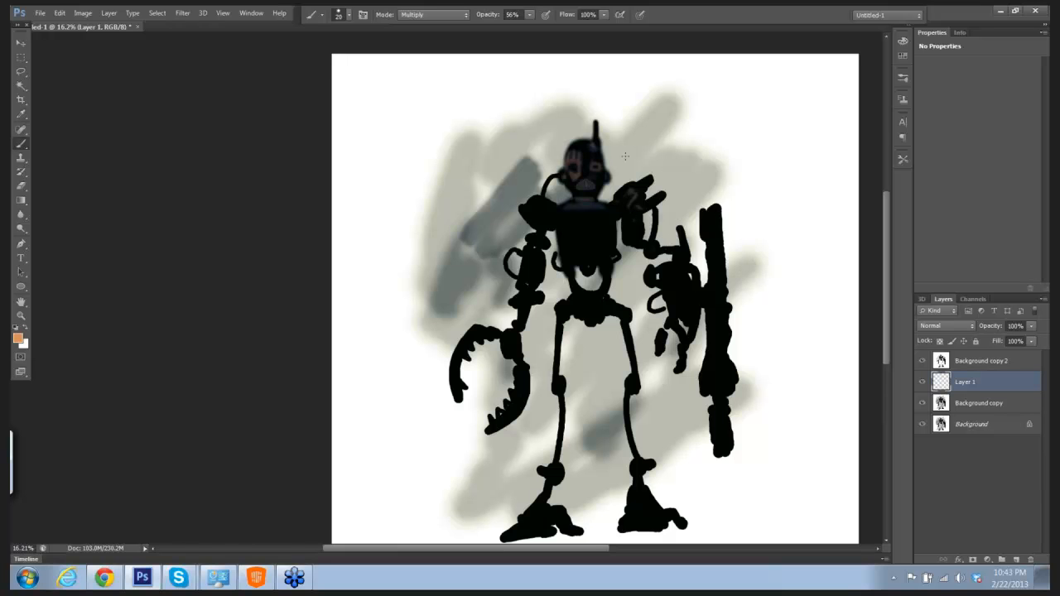
pyautogui.click(109, 14)
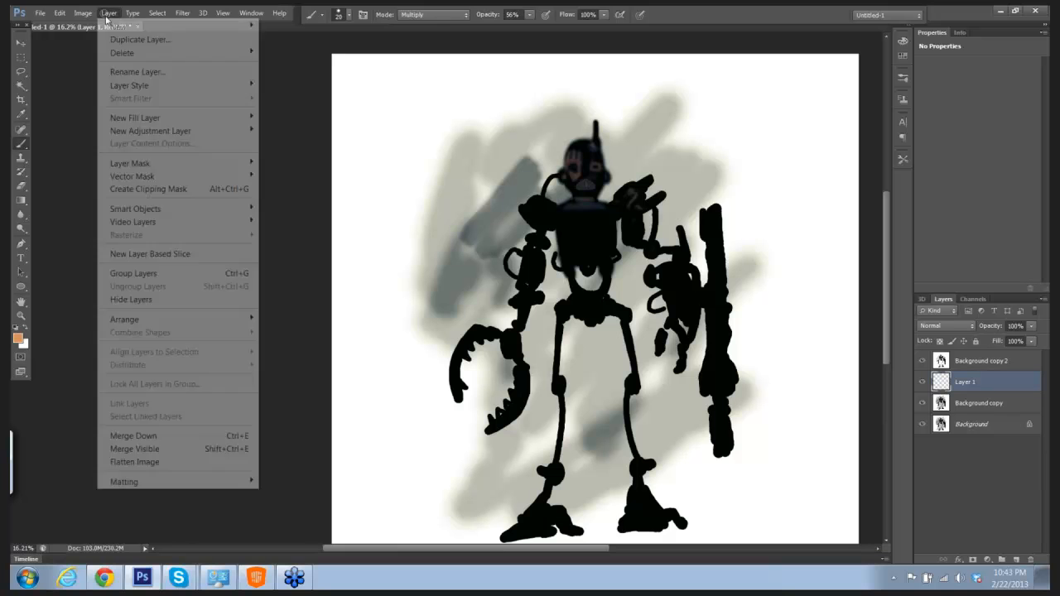
pyautogui.click(140, 461)
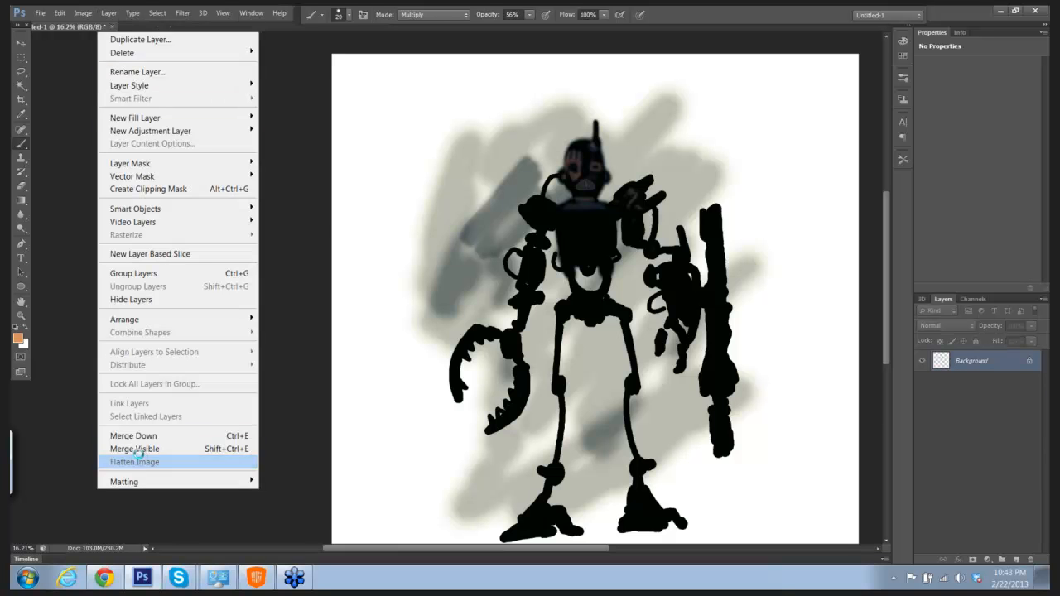
# Step: Erase one round white spot on the canvas-right shoulder with the 60 px eraser
pyautogui.moveTo(547, 234)
pyautogui.mouseDown()
pyautogui.moveTo(480, 240)
pyautogui.moveTo(587, 230)
pyautogui.mouseUp()
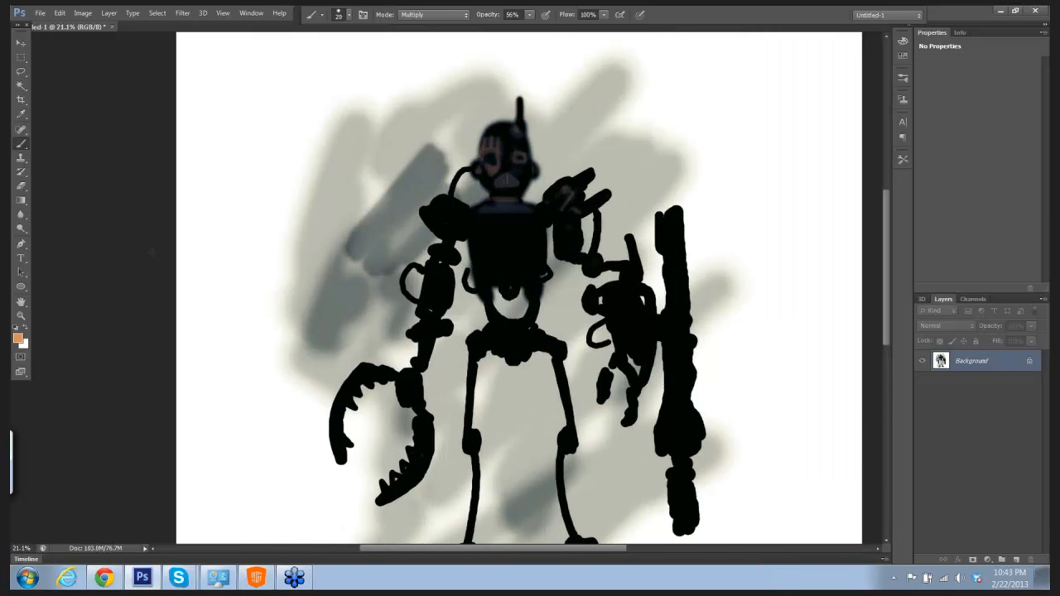
pyautogui.press('e')
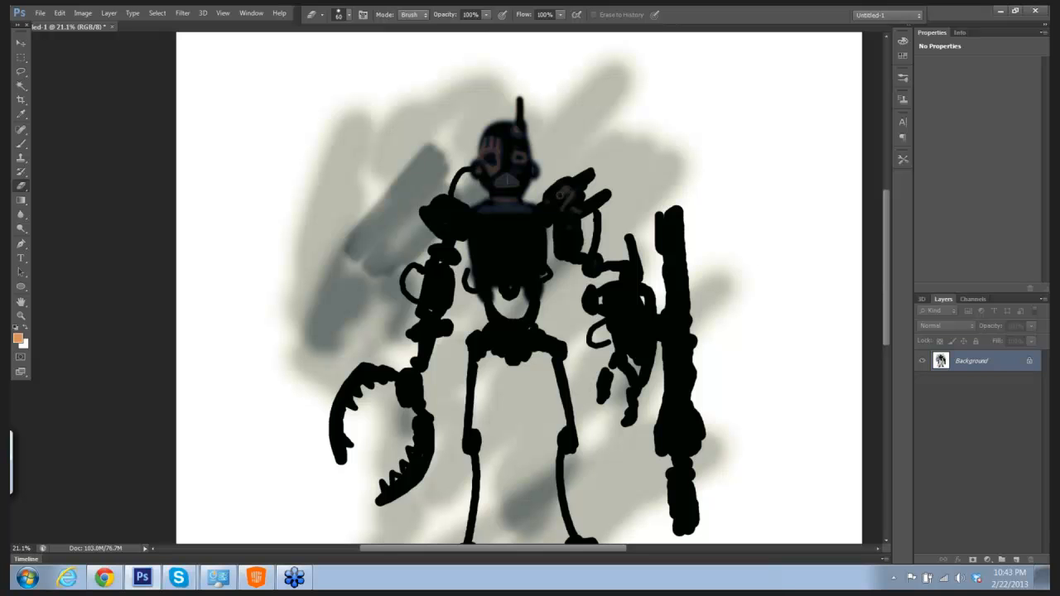
pyautogui.click(560, 196)
# Step: Pick a yellow foreground color and tint the white shoulder spot with the Multiply brush, raising its opacity to 100%
pyautogui.click(18, 338)
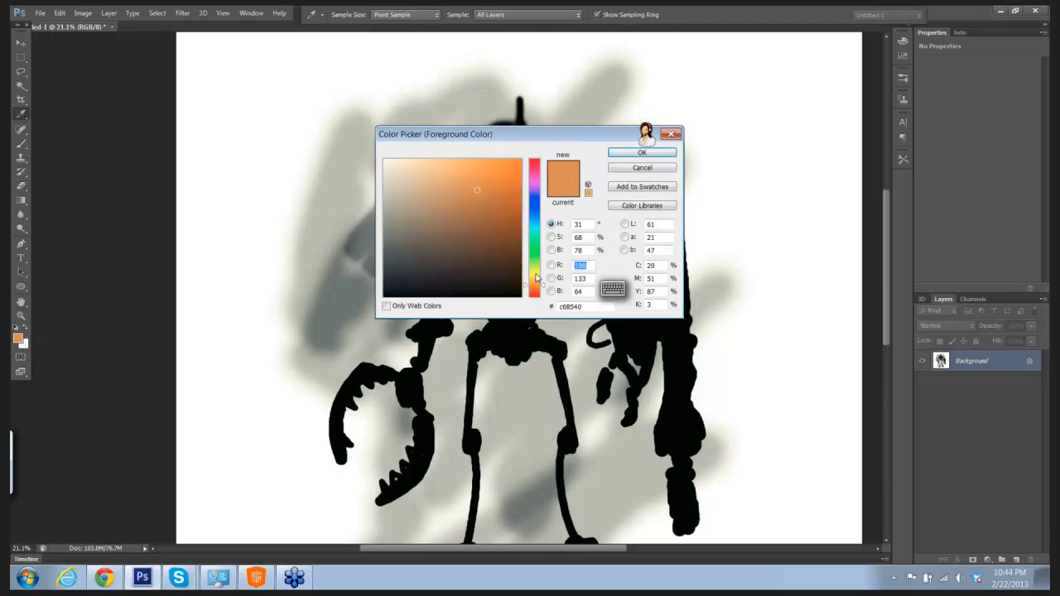
pyautogui.moveTo(536, 277); pyautogui.dragTo(535, 273)
pyautogui.moveTo(497, 184)
pyautogui.mouseDown()
pyautogui.moveTo(502, 222)
pyautogui.moveTo(480, 178)
pyautogui.mouseUp()
pyautogui.click(631, 154)
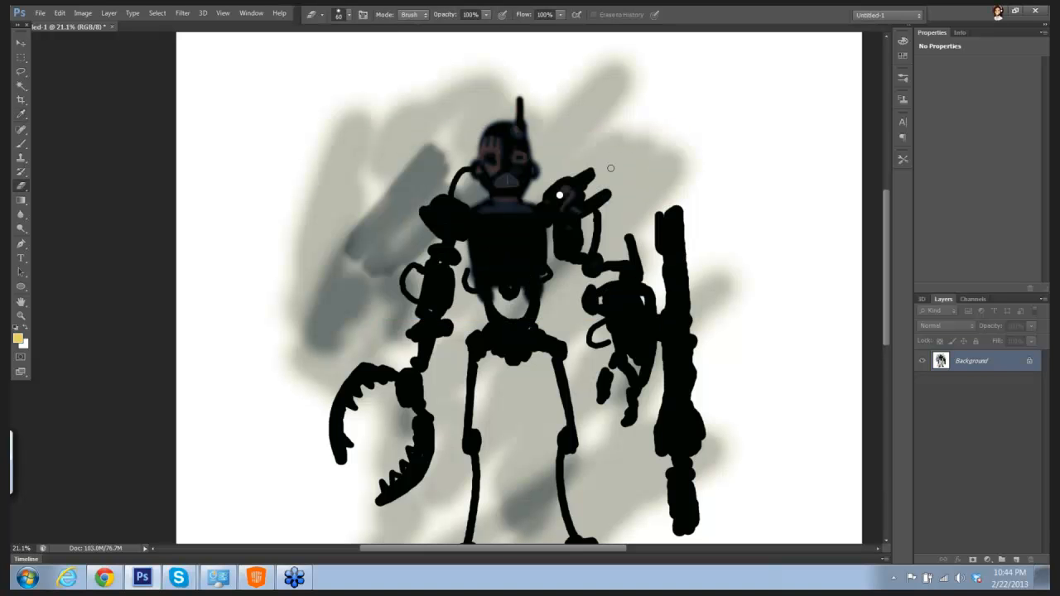
pyautogui.press('b')
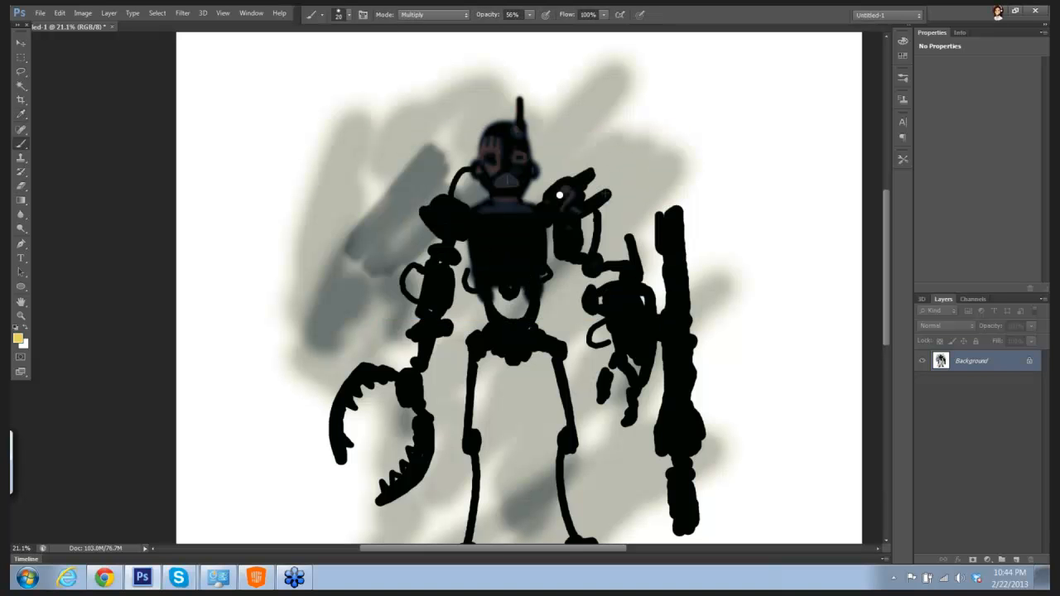
pyautogui.click(621, 189)
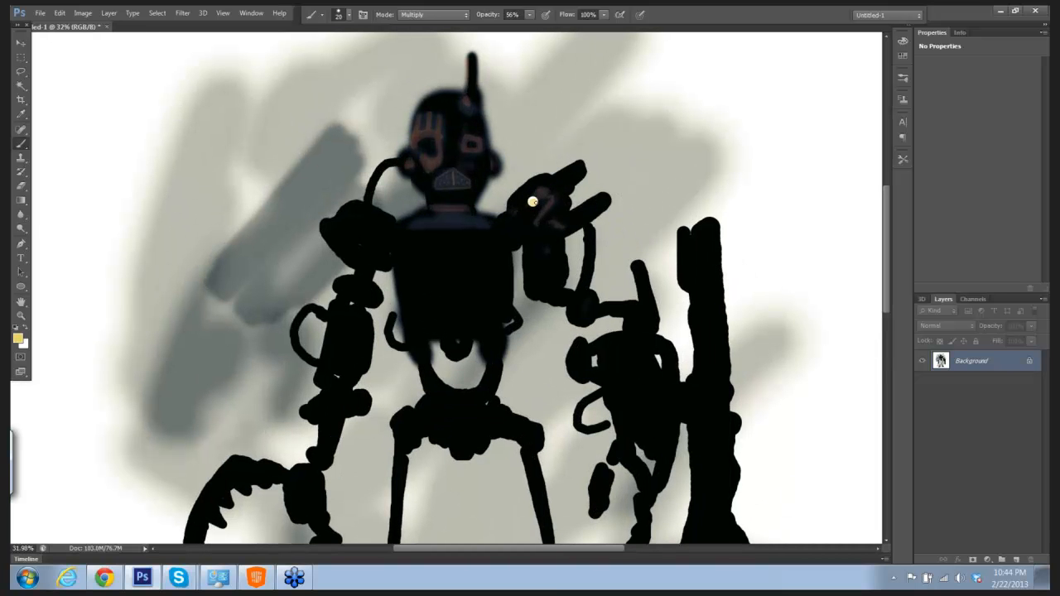
pyautogui.click(530, 14)
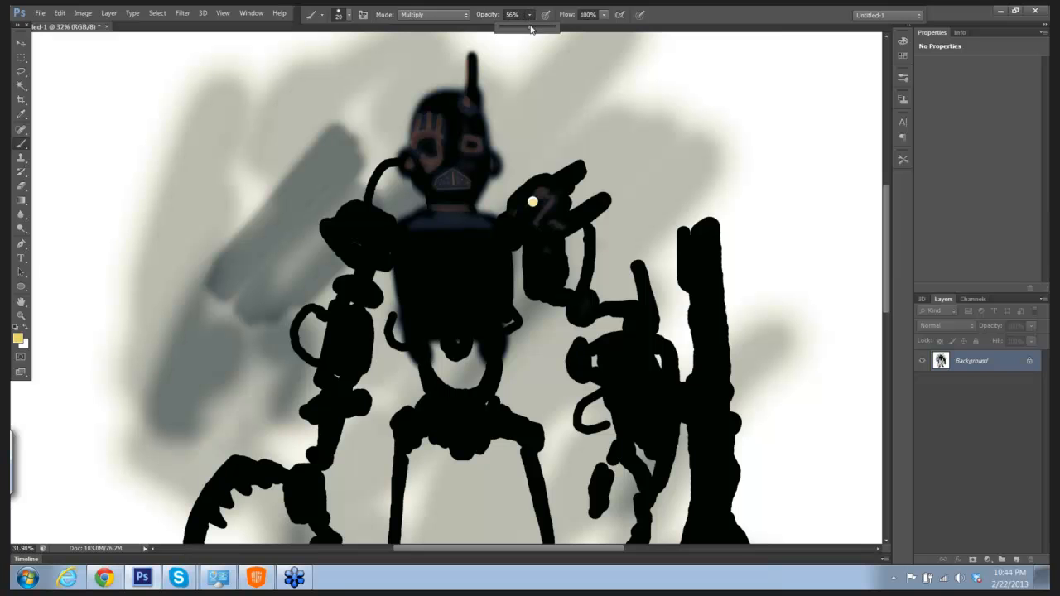
pyautogui.moveTo(531, 27); pyautogui.dragTo(555, 27)
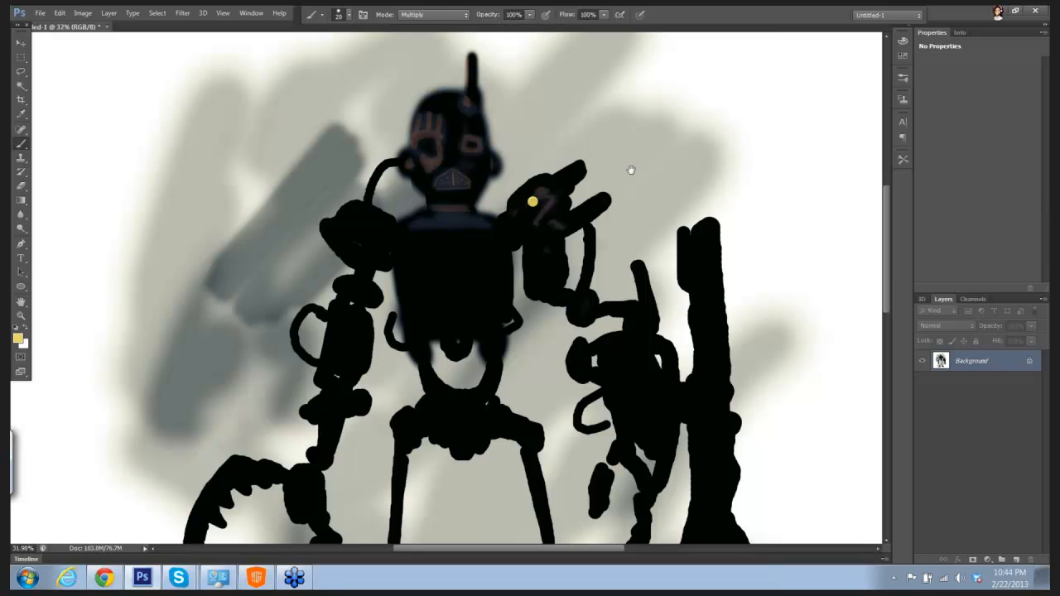
# Step: Shade the edge of the yellow shoulder spot in dark orange a04c19 with a soft round 20 px brush
pyautogui.moveTo(661, 152)
pyautogui.mouseDown()
pyautogui.moveTo(638, 149)
pyautogui.moveTo(648, 140)
pyautogui.mouseUp()
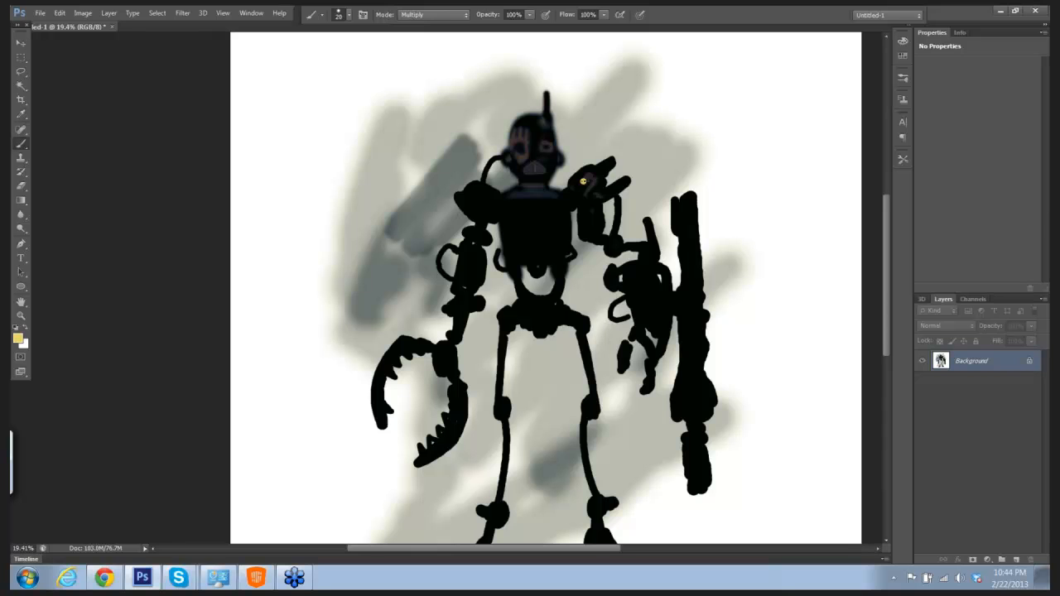
pyautogui.click(18, 339)
pyautogui.moveTo(543, 280)
pyautogui.mouseDown()
pyautogui.moveTo(500, 217)
pyautogui.moveTo(504, 249)
pyautogui.moveTo(500, 211)
pyautogui.mouseUp()
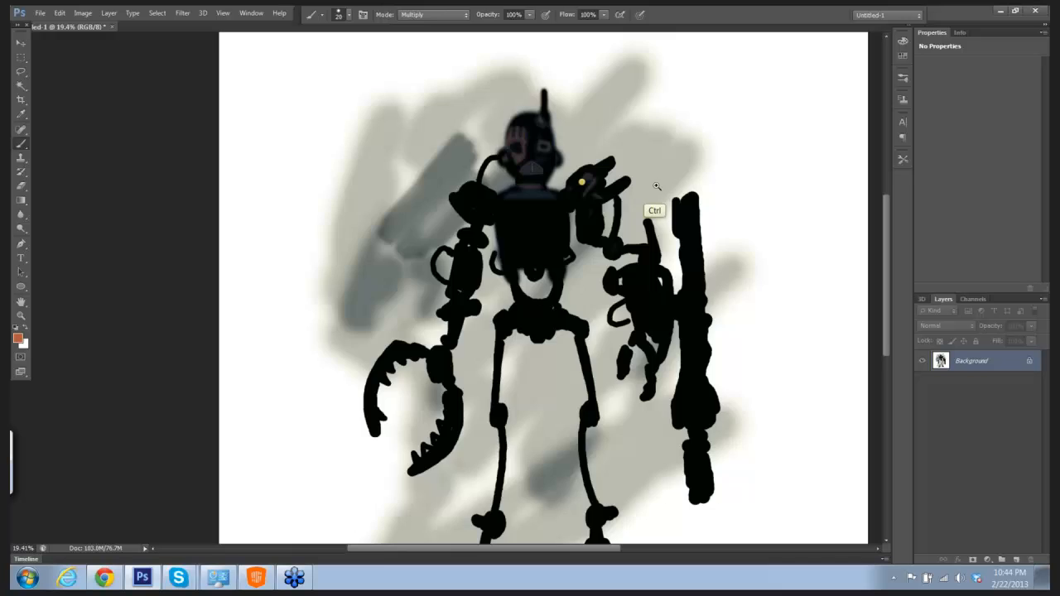
pyautogui.moveTo(656, 187); pyautogui.dragTo(721, 214)
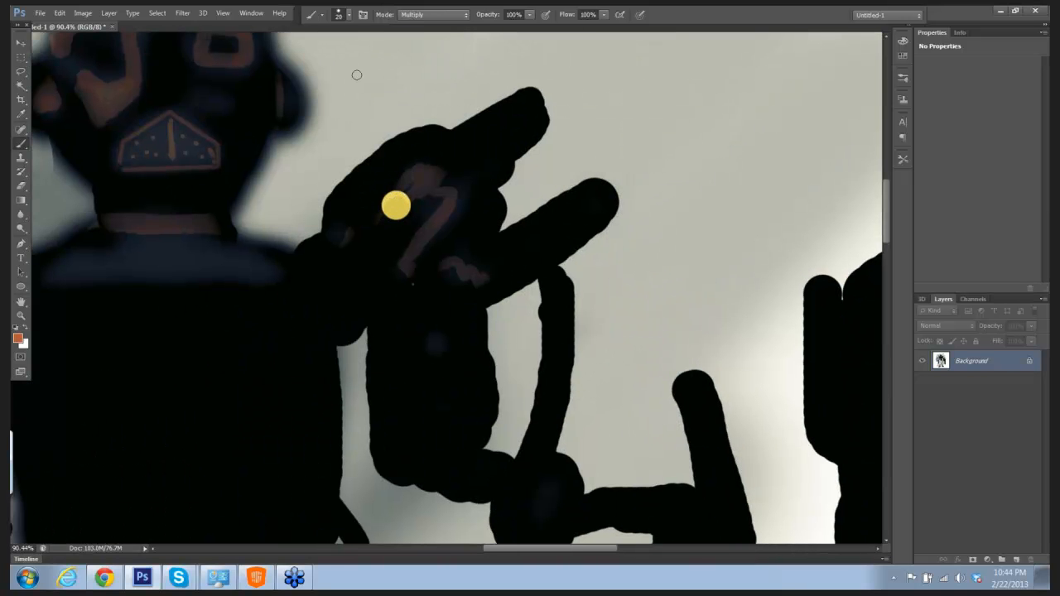
pyautogui.click(349, 15)
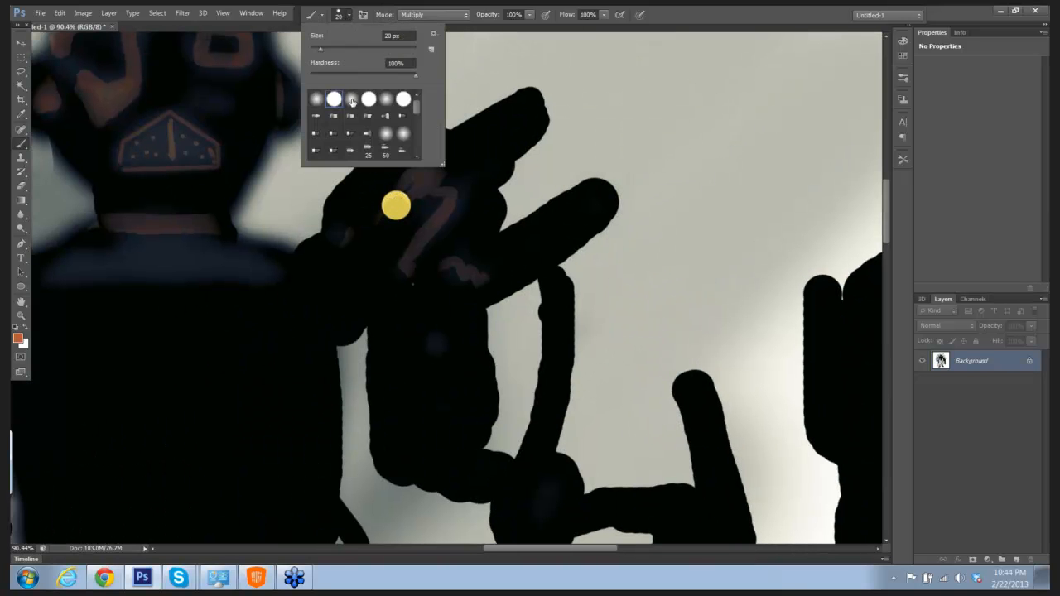
pyautogui.click(351, 99)
pyautogui.click(605, 117)
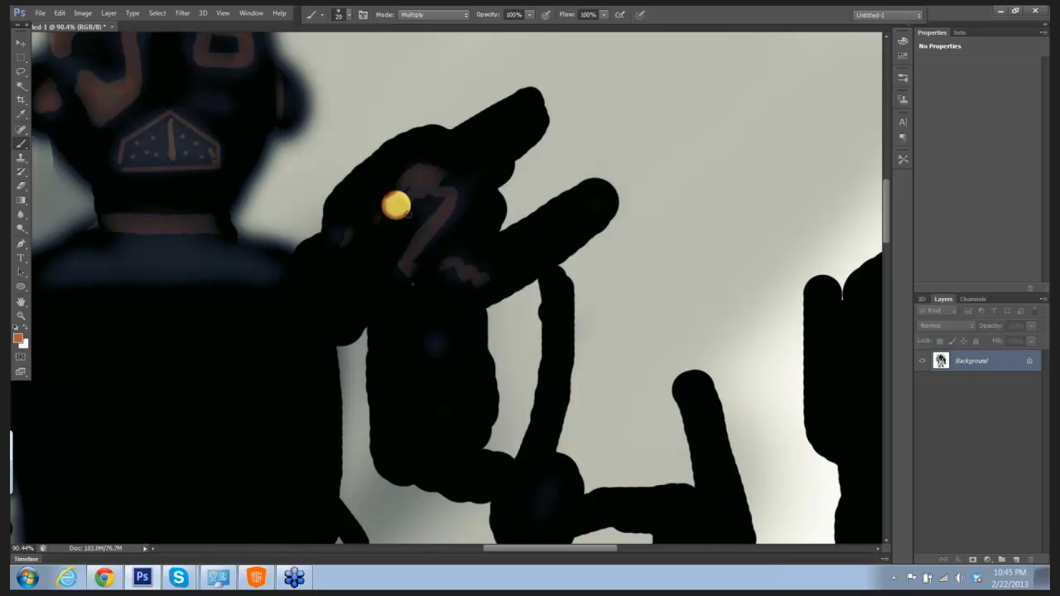
pyautogui.moveTo(408, 214)
pyautogui.mouseDown()
pyautogui.moveTo(400, 194)
pyautogui.moveTo(393, 205)
pyautogui.moveTo(406, 204)
pyautogui.mouseUp()
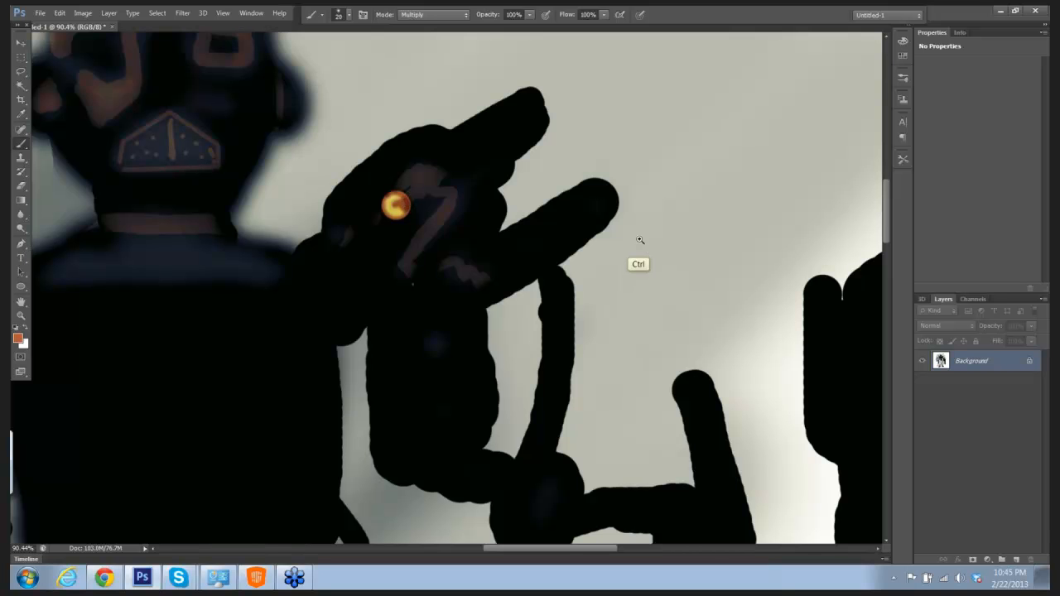
# Step: Sample yellow from the glowing shoulder spot and reduce the soft brush to 6 px, undoing a test stroke
pyautogui.moveTo(655, 229); pyautogui.dragTo(606, 239)
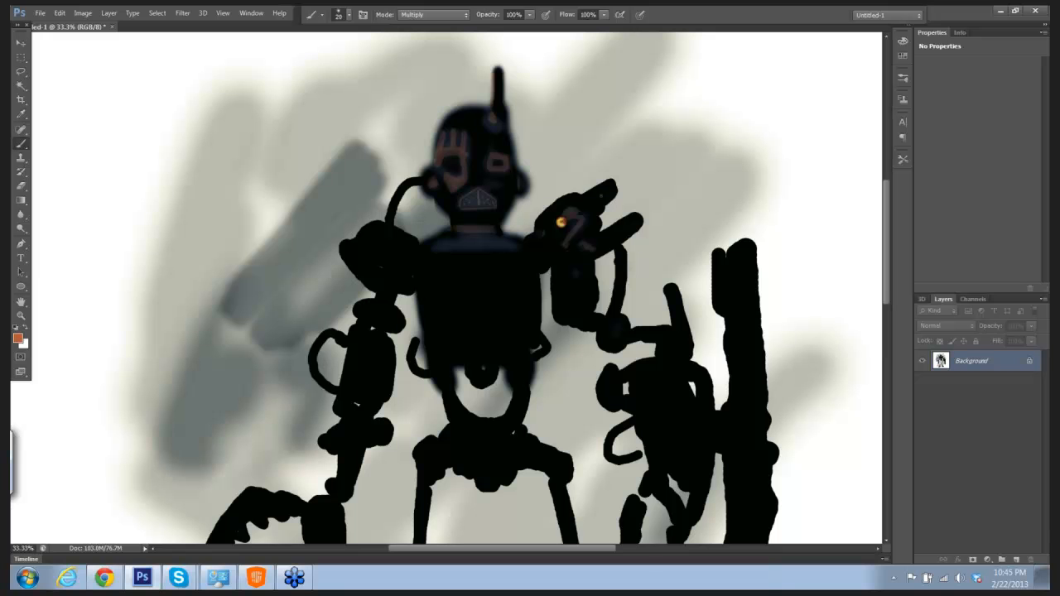
pyautogui.click(22, 114)
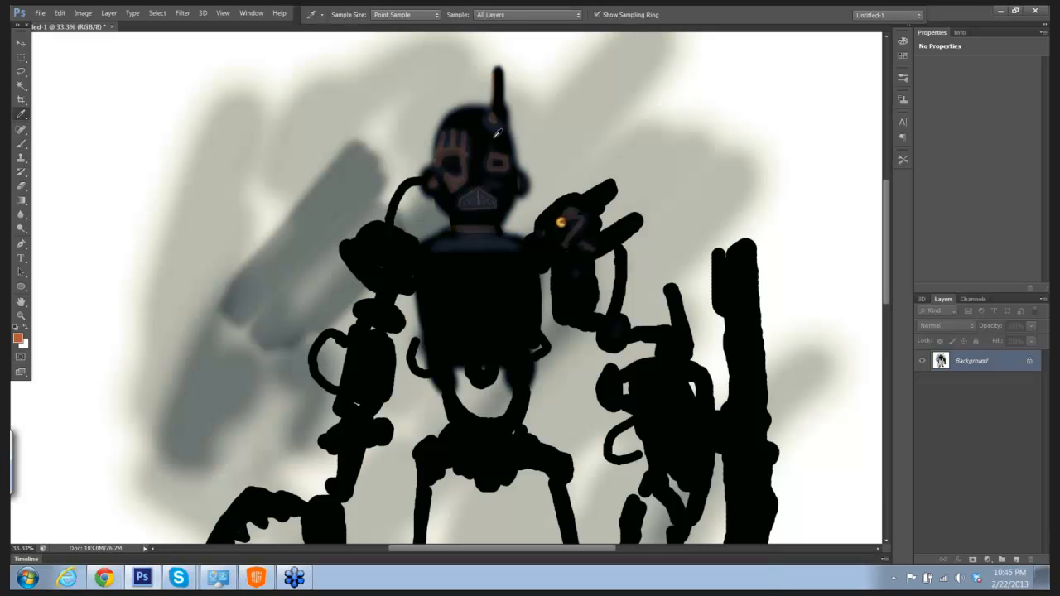
pyautogui.moveTo(608, 157); pyautogui.dragTo(636, 174)
pyautogui.click(509, 335)
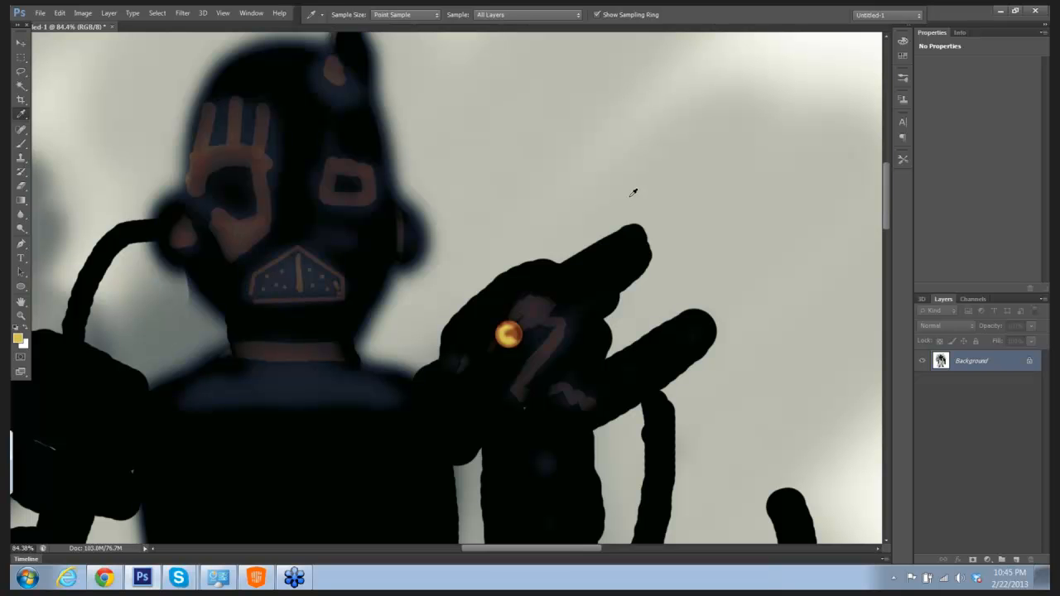
pyautogui.press('b')
pyautogui.moveTo(659, 181)
pyautogui.mouseDown()
pyautogui.moveTo(627, 181)
pyautogui.moveTo(562, 113)
pyautogui.moveTo(566, 152)
pyautogui.moveTo(582, 155)
pyautogui.mouseUp()
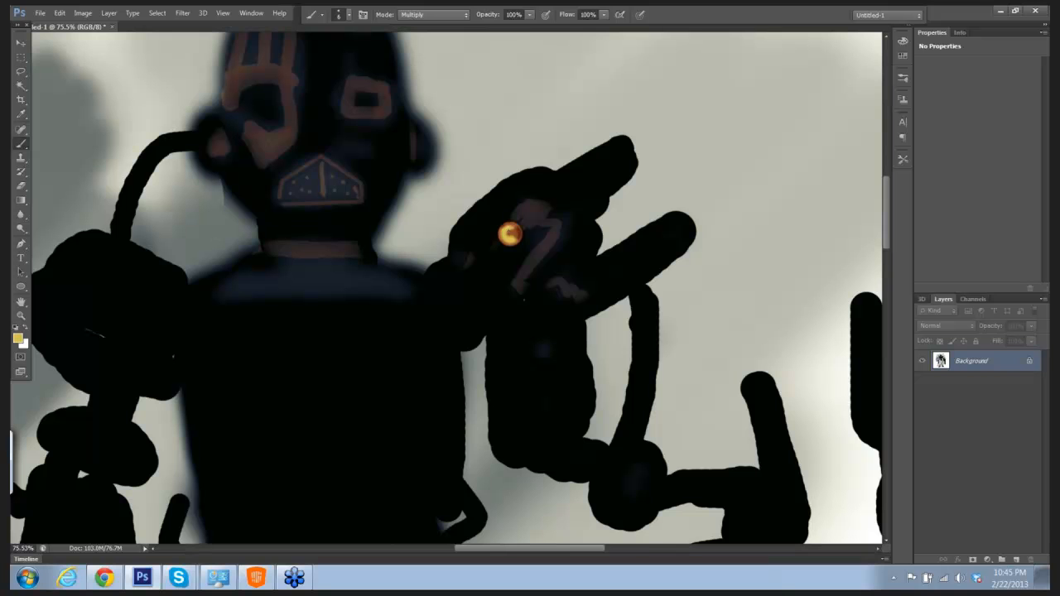
pyautogui.rightClick(510, 234)
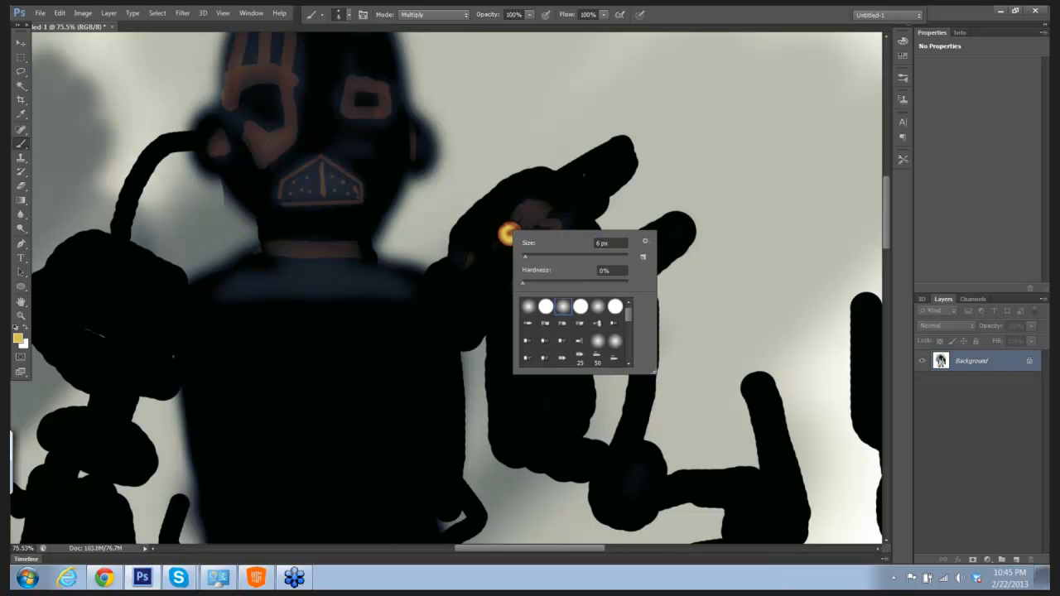
pyautogui.press('Return')
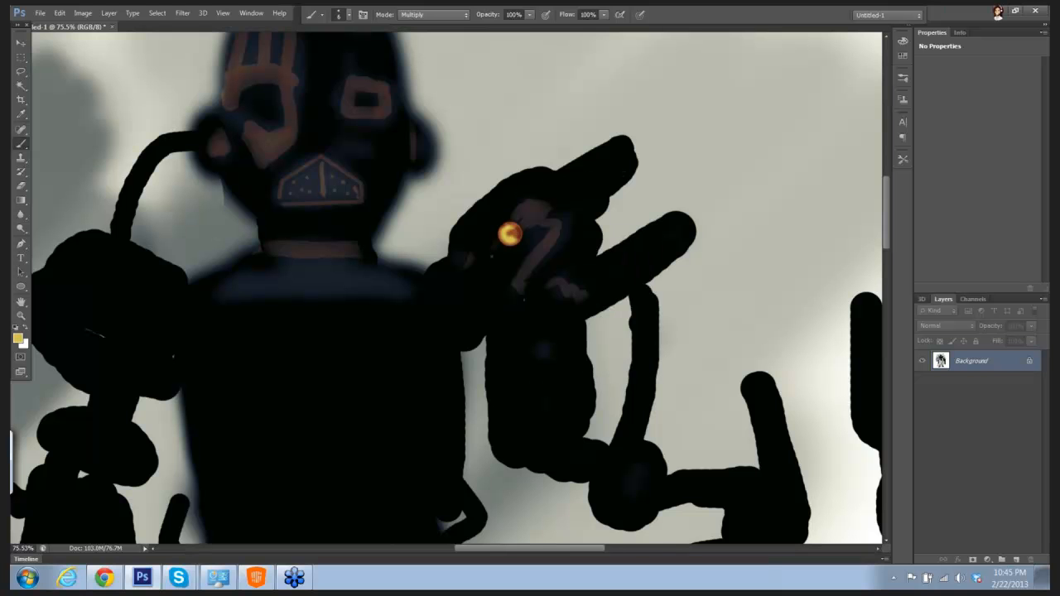
pyautogui.keyDown('shift'); pyautogui.click(536, 111); pyautogui.keyUp('shift')
pyautogui.hotkey('ctrl', 'z')
# Step: Erase four thin straight rays outward from the glowing shoulder light, reducing the eraser to 1 px and undoing a test stroke
pyautogui.press('e')
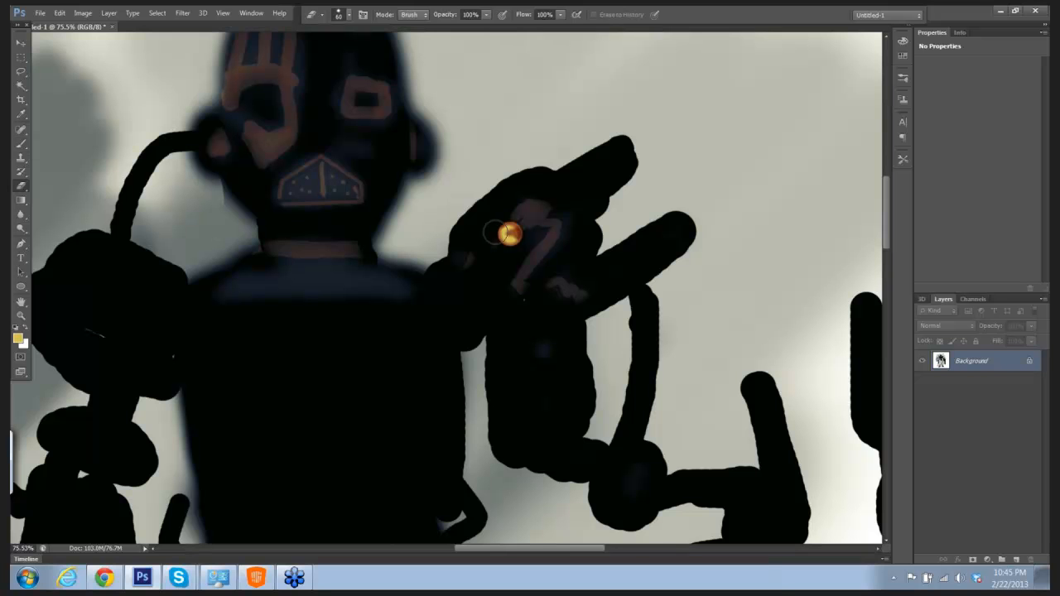
pyautogui.press('[')
pyautogui.press('[')
pyautogui.rightClick(542, 111)
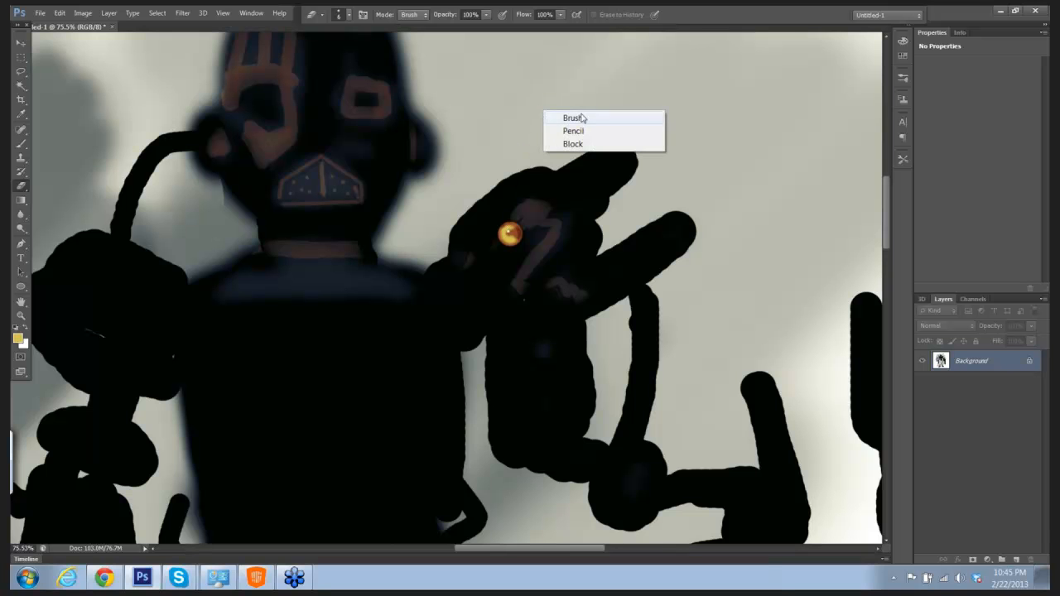
pyautogui.click(693, 134)
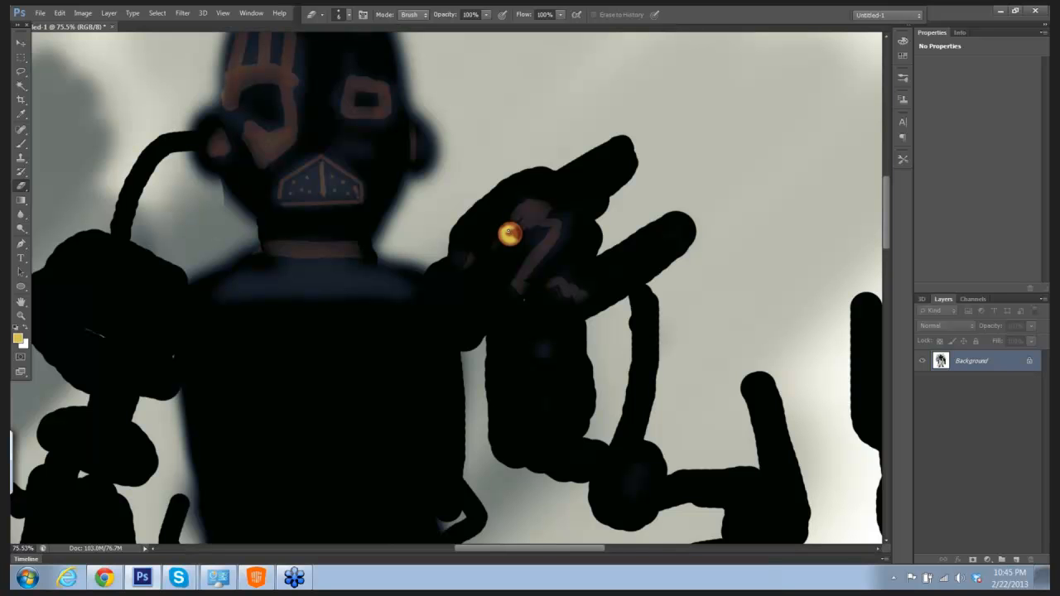
pyautogui.keyDown('shift'); pyautogui.click(537, 125); pyautogui.keyUp('shift')
pyautogui.hotkey('ctrl', 'z')
pyautogui.keyDown('shift'); pyautogui.click(536, 113); pyautogui.keyUp('shift')
pyautogui.keyDown('shift'); pyautogui.click(625, 216); pyautogui.keyUp('shift')
pyautogui.keyDown('shift'); pyautogui.click(471, 358); pyautogui.keyUp('shift')
pyautogui.keyDown('shift'); pyautogui.click(475, 207); pyautogui.keyUp('shift')
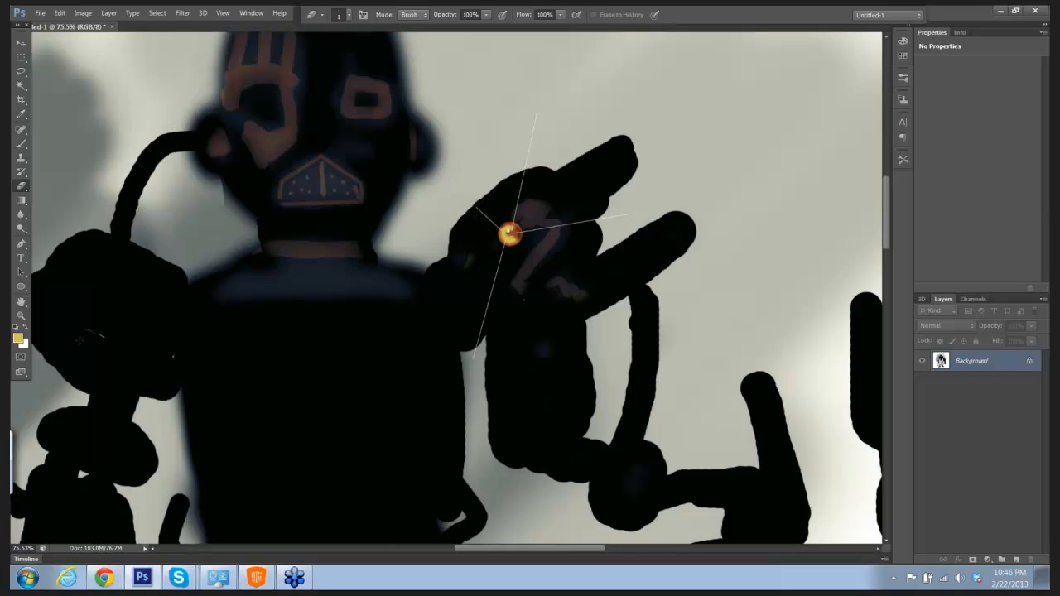
# Step: Set the foreground color to a bright orange
pyautogui.click(18, 338)
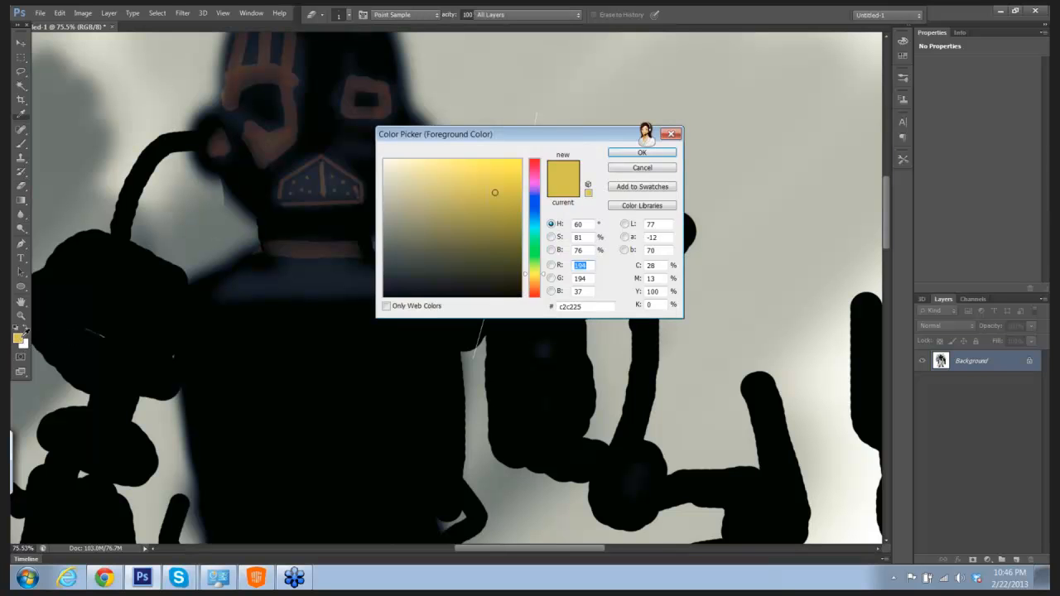
pyautogui.click(536, 286)
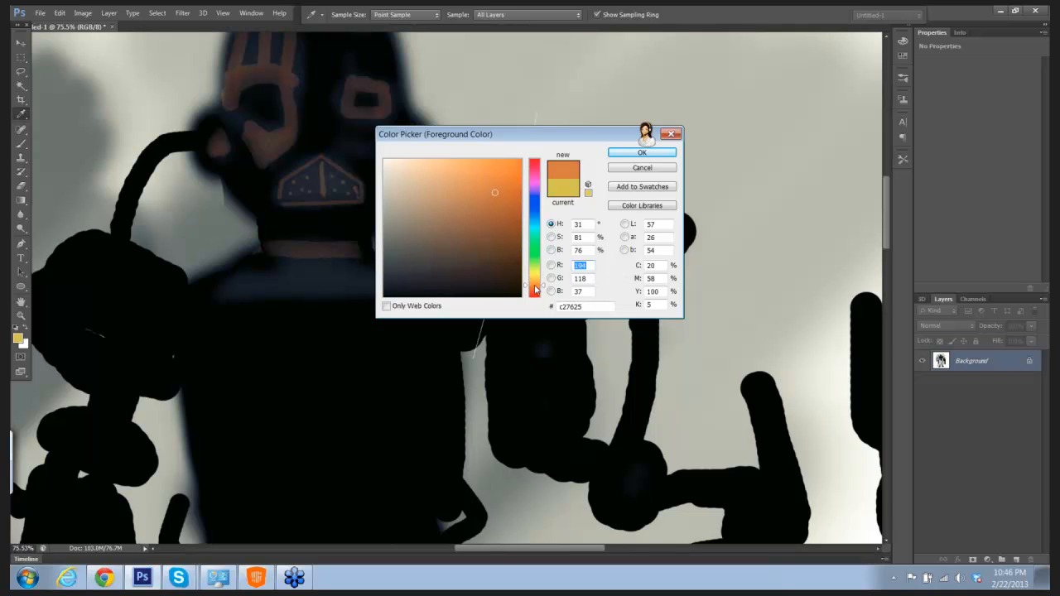
pyautogui.click(535, 286)
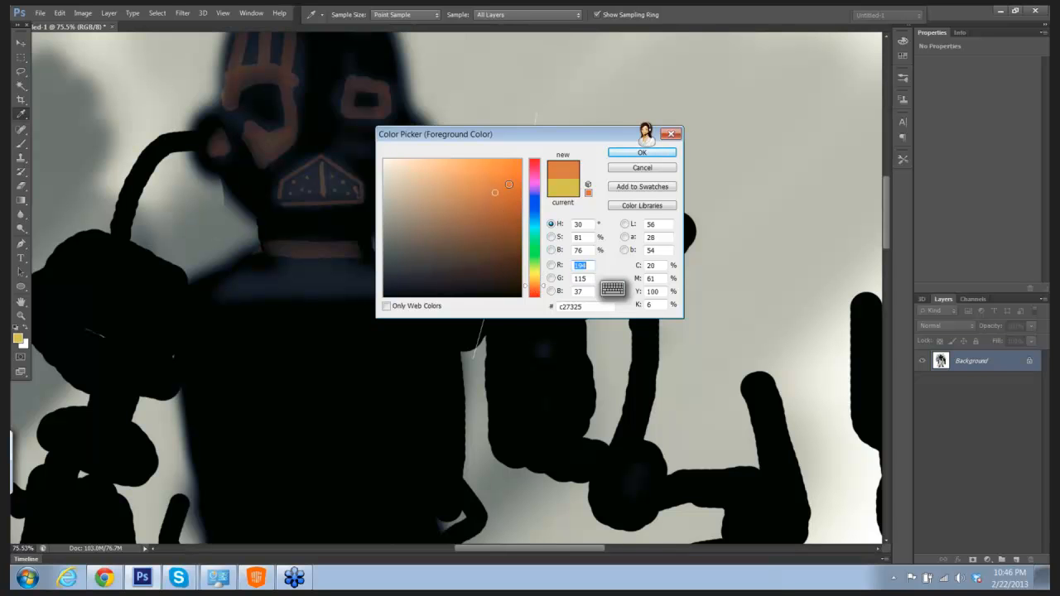
pyautogui.click(642, 153)
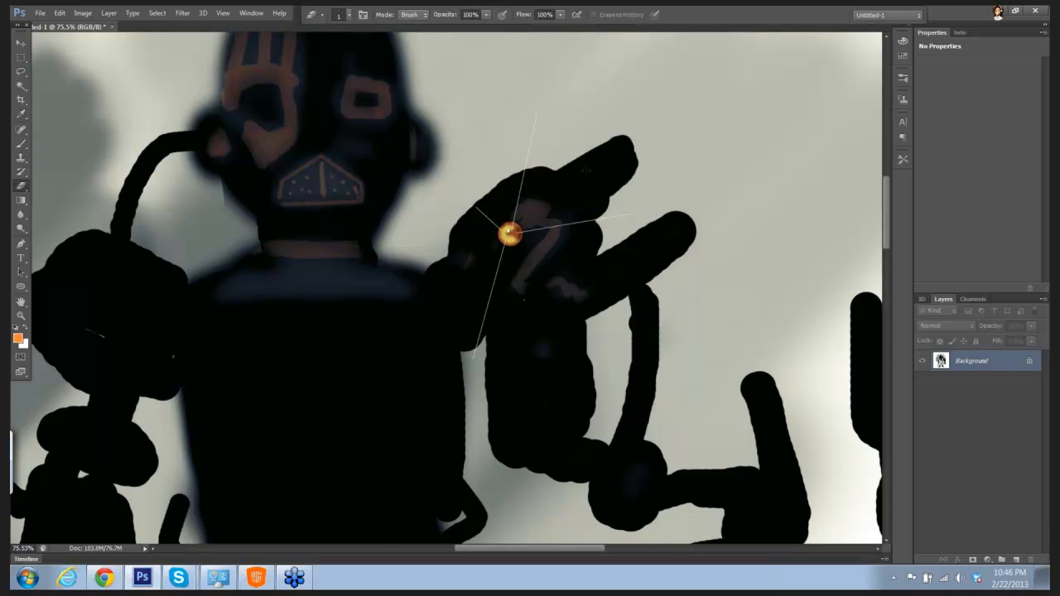
pyautogui.scroll(3, 617, 170)
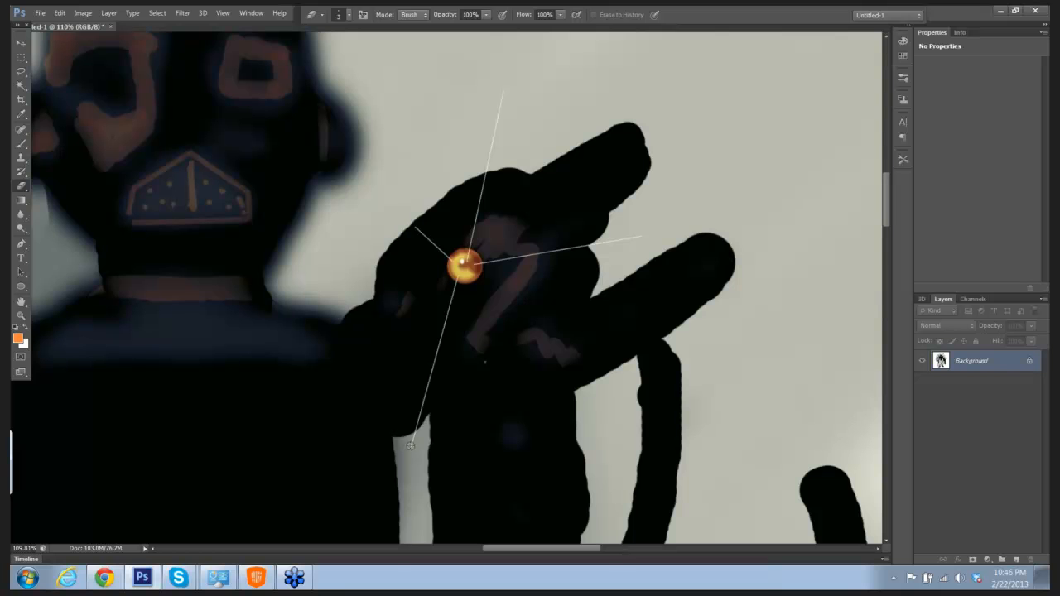
pyautogui.keyDown('shift'); pyautogui.click(458, 273); pyautogui.keyUp('shift')
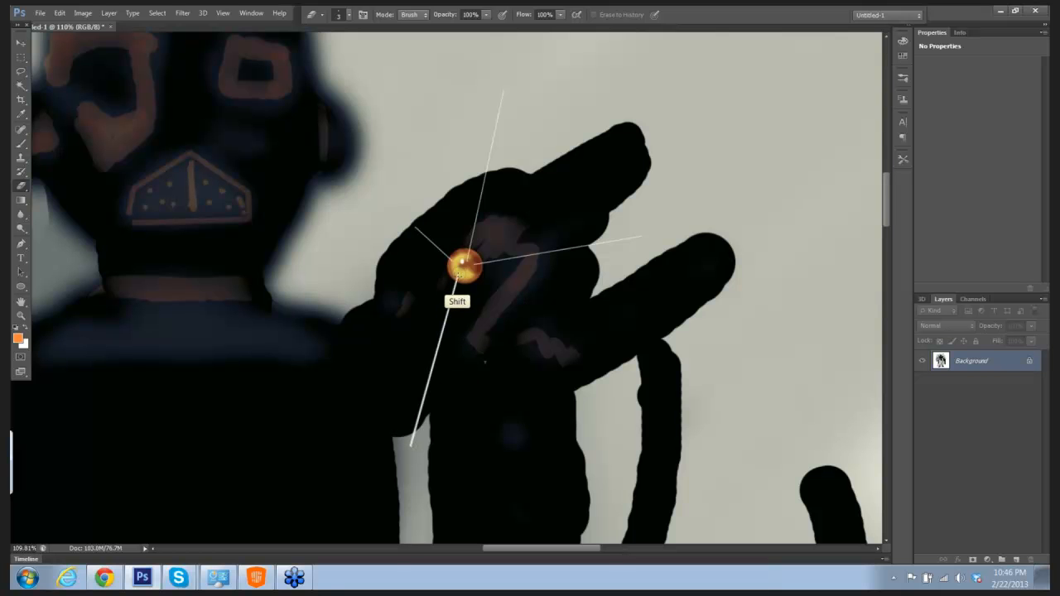
pyautogui.hotkey('ctrl', 'z')
# Step: Paint straight orange lines over the downward, upper-left and upward rays with the 6 px Multiply brush, undoing a misplaced stroke
pyautogui.press('b')
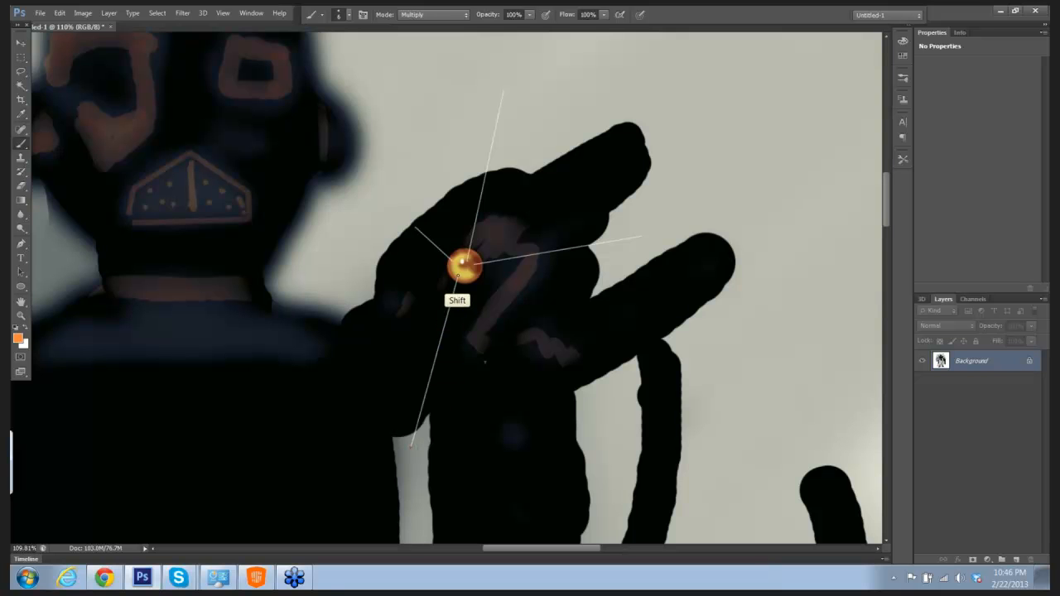
pyautogui.keyDown('shift'); pyautogui.click(459, 274); pyautogui.keyUp('shift')
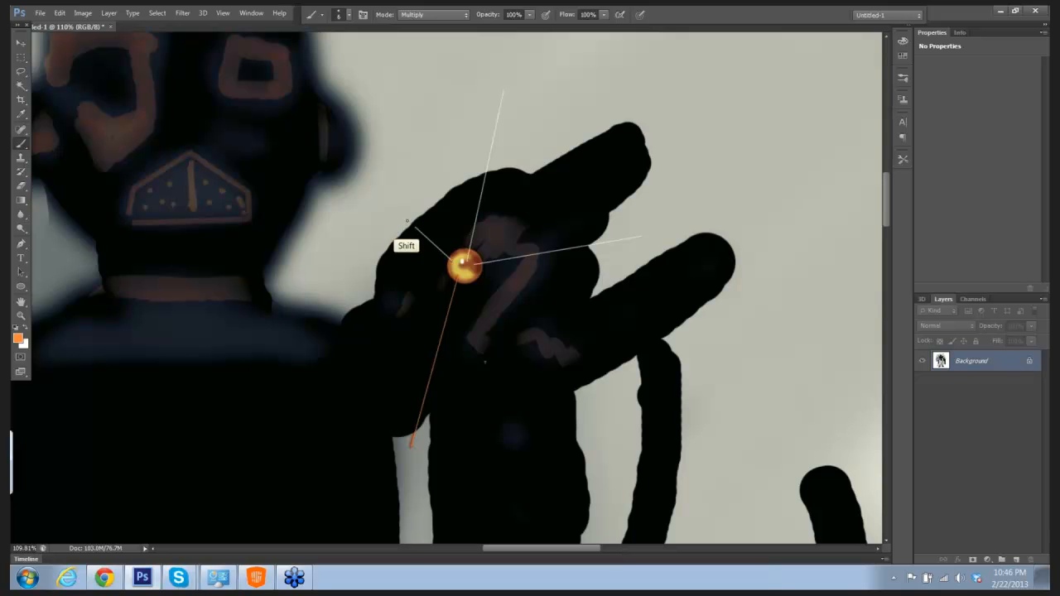
pyautogui.keyDown('shift'); pyautogui.rightClick(388, 197); pyautogui.keyUp('shift')
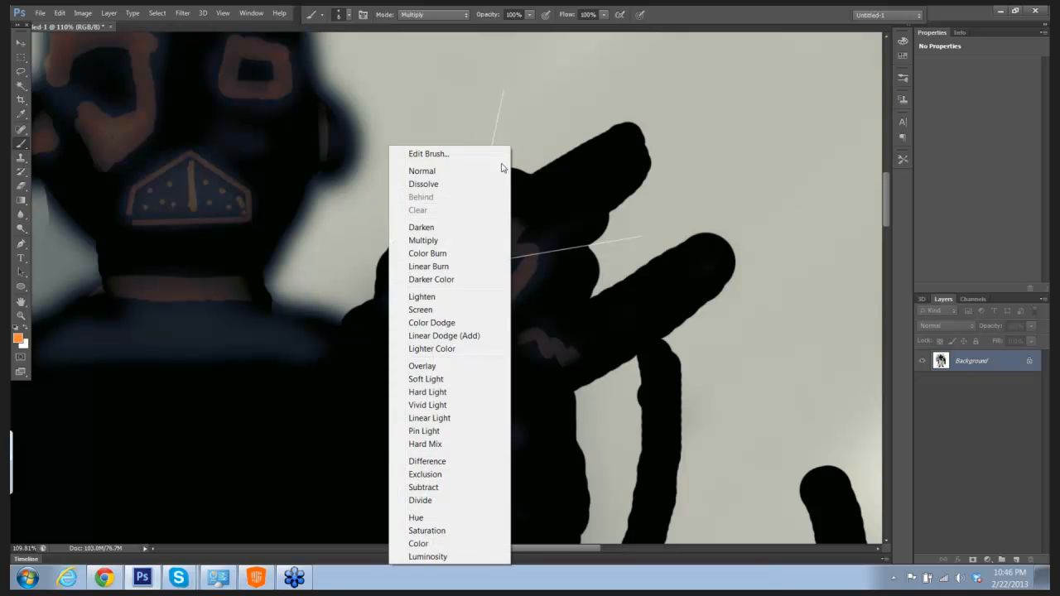
pyautogui.click(689, 128)
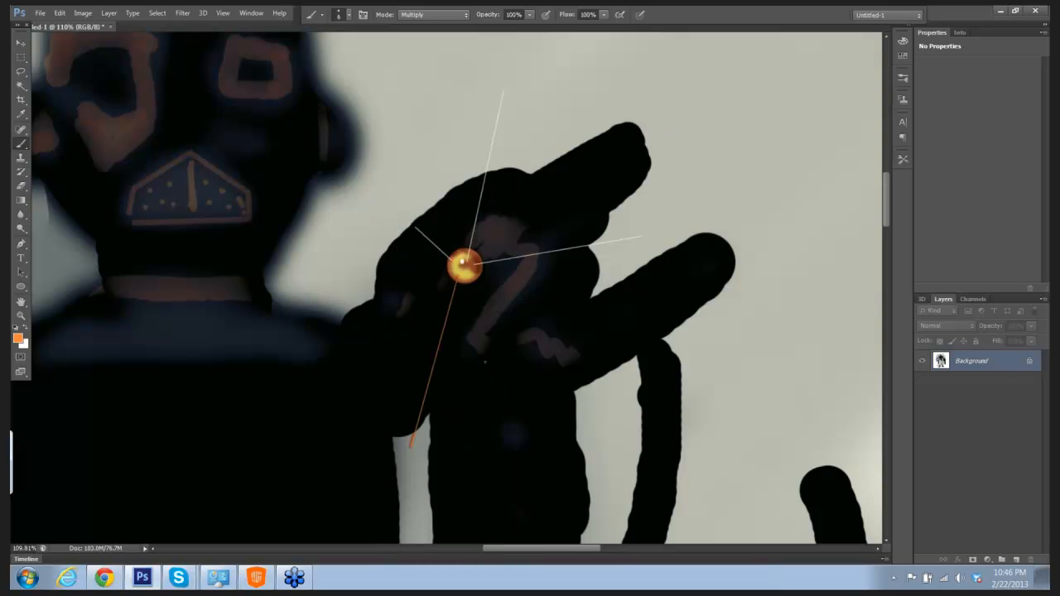
pyautogui.keyDown('shift'); pyautogui.click(401, 199); pyautogui.keyUp('shift')
pyautogui.hotkey('ctrl', 'z')
pyautogui.keyDown('shift'); pyautogui.click(391, 207); pyautogui.keyUp('shift')
pyautogui.keyDown('shift'); pyautogui.click(506, 75); pyautogui.keyUp('shift')
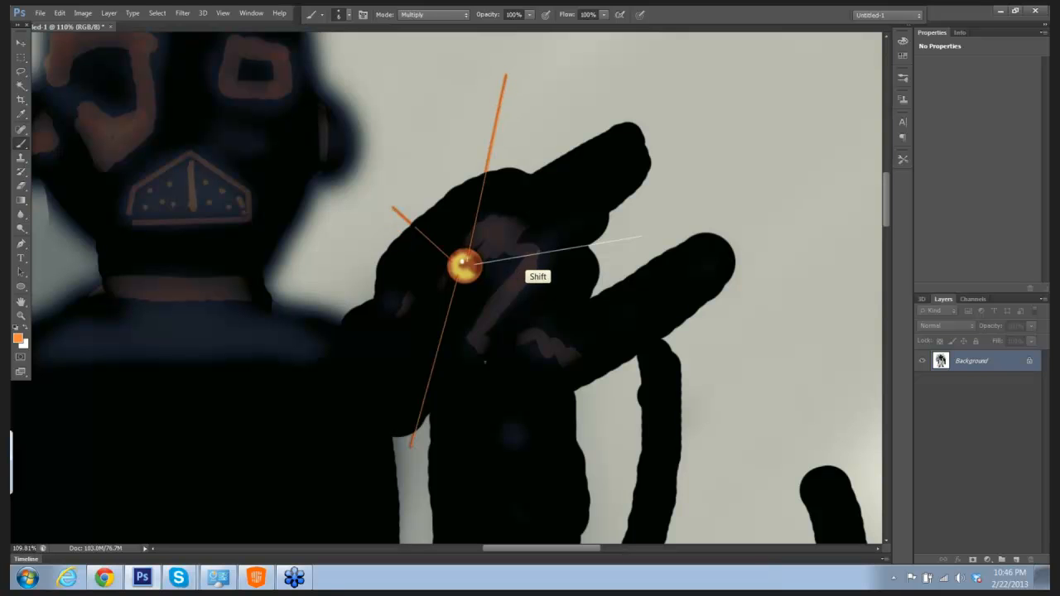
# Step: Erase a round white spot in each of the robot's eye sockets with the hard eraser enlarged to 35 px
pyautogui.moveTo(722, 217); pyautogui.dragTo(666, 197)
pyautogui.moveTo(699, 165); pyautogui.dragTo(665, 136)
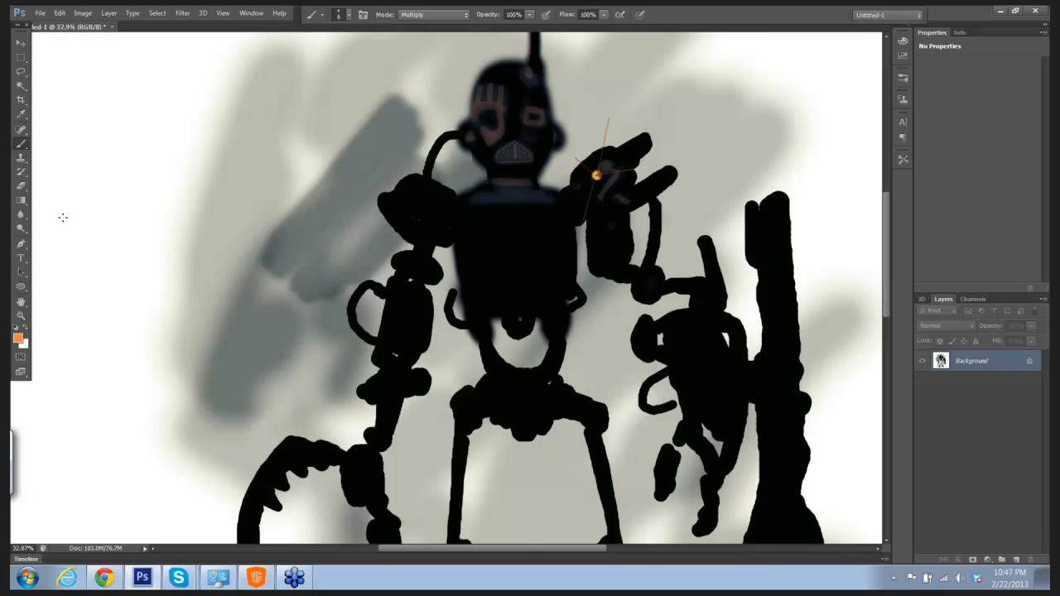
pyautogui.press('e')
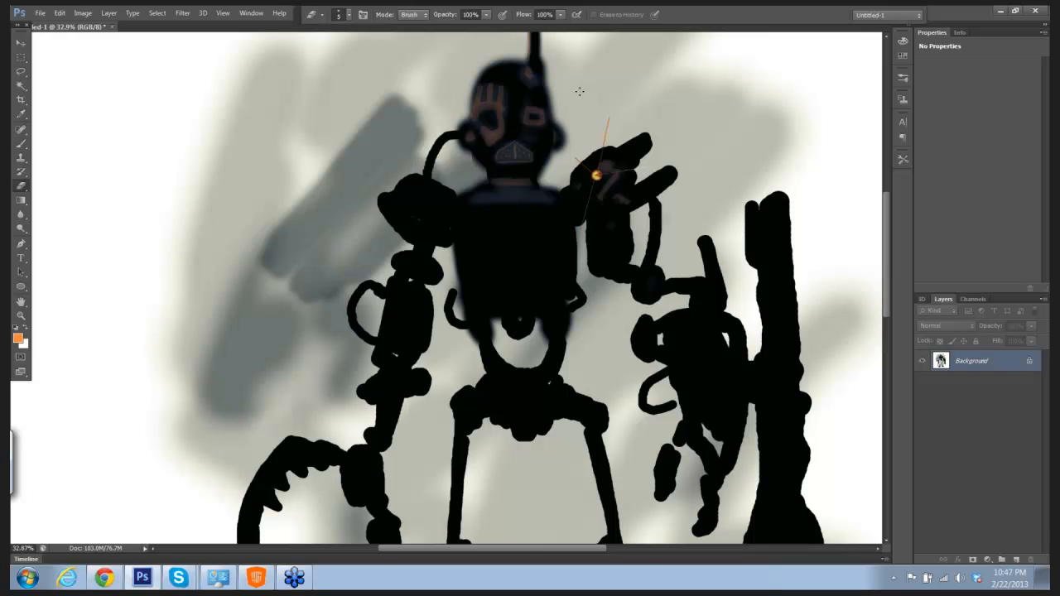
pyautogui.press(']')
pyautogui.press(']')
pyautogui.press(']')
pyautogui.press(']')
pyautogui.press(']')
pyautogui.press(']')
pyautogui.press(']')
pyautogui.rightClick(492, 118)
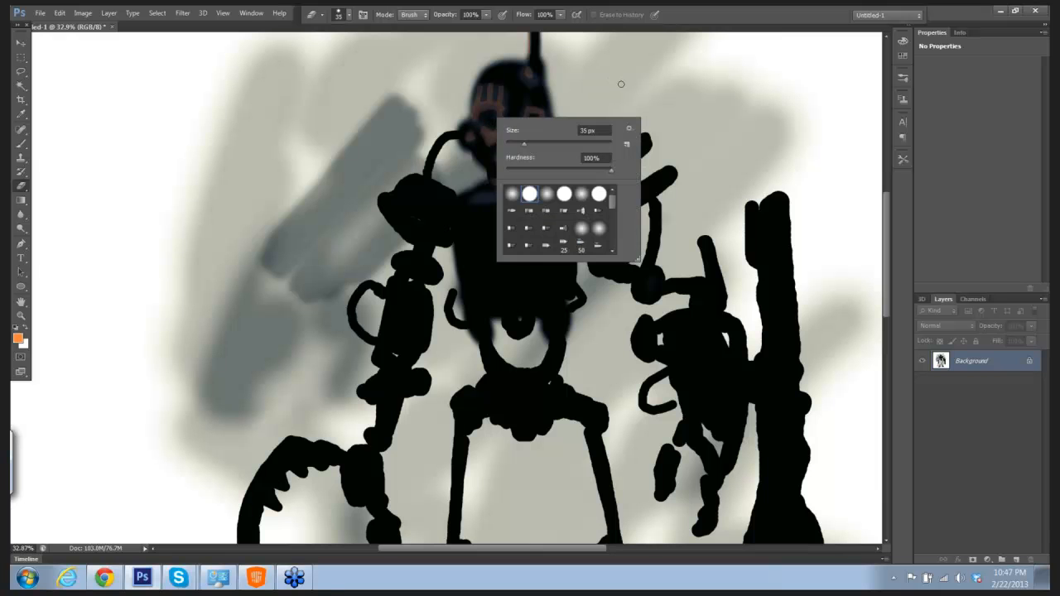
pyautogui.click(999, 13)
pyautogui.rightClick(490, 120)
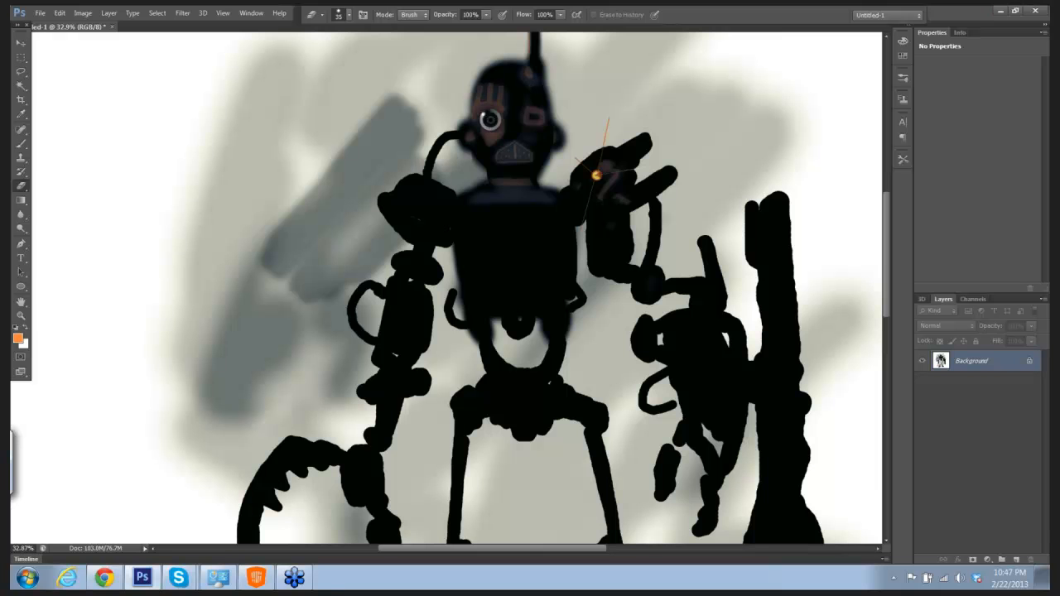
pyautogui.click(615, 89)
pyautogui.click(490, 119)
pyautogui.click(535, 117)
# Step: Set the foreground color to bright yellow e7dc32
pyautogui.moveTo(655, 167); pyautogui.dragTo(627, 169)
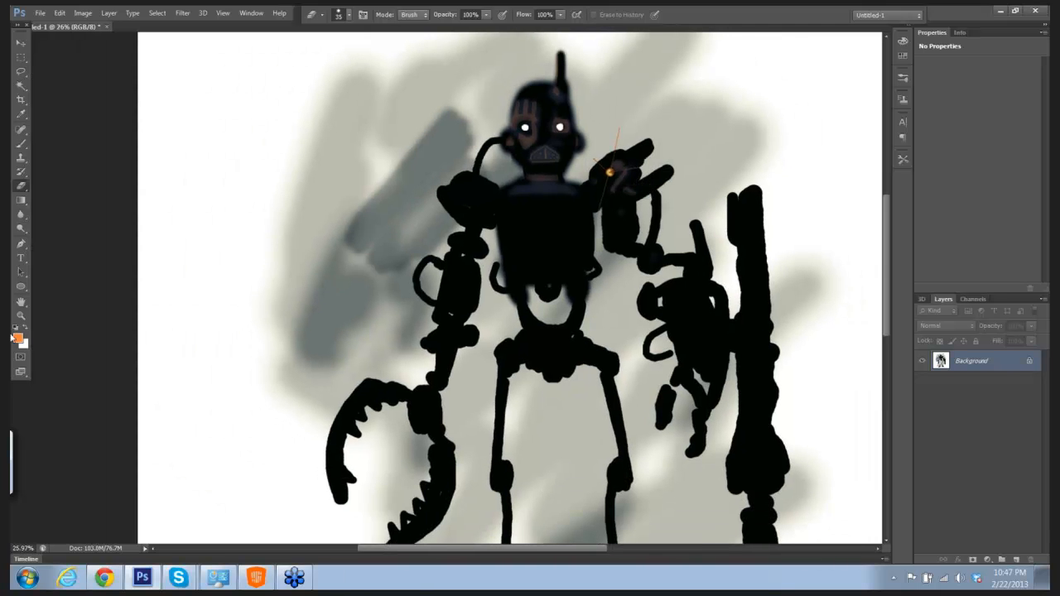
pyautogui.click(17, 338)
pyautogui.click(531, 275)
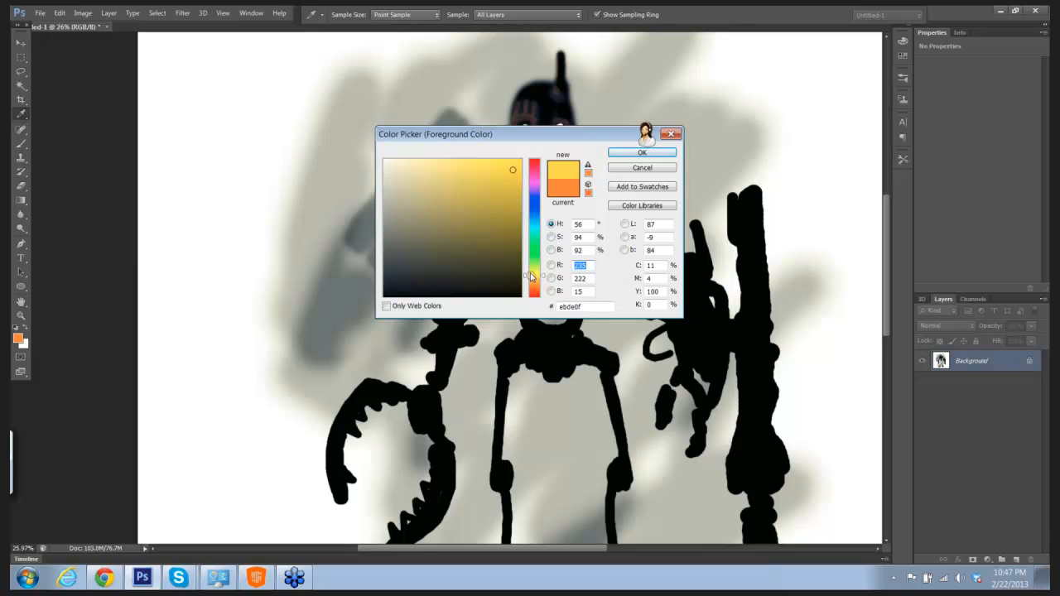
pyautogui.click(622, 154)
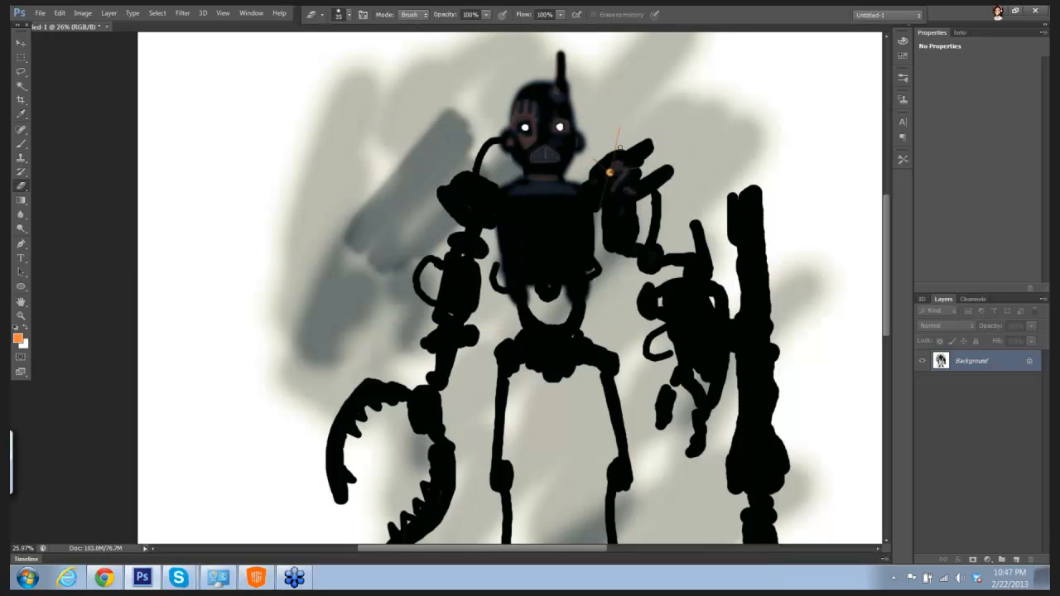
pyautogui.moveTo(623, 132); pyautogui.dragTo(667, 132)
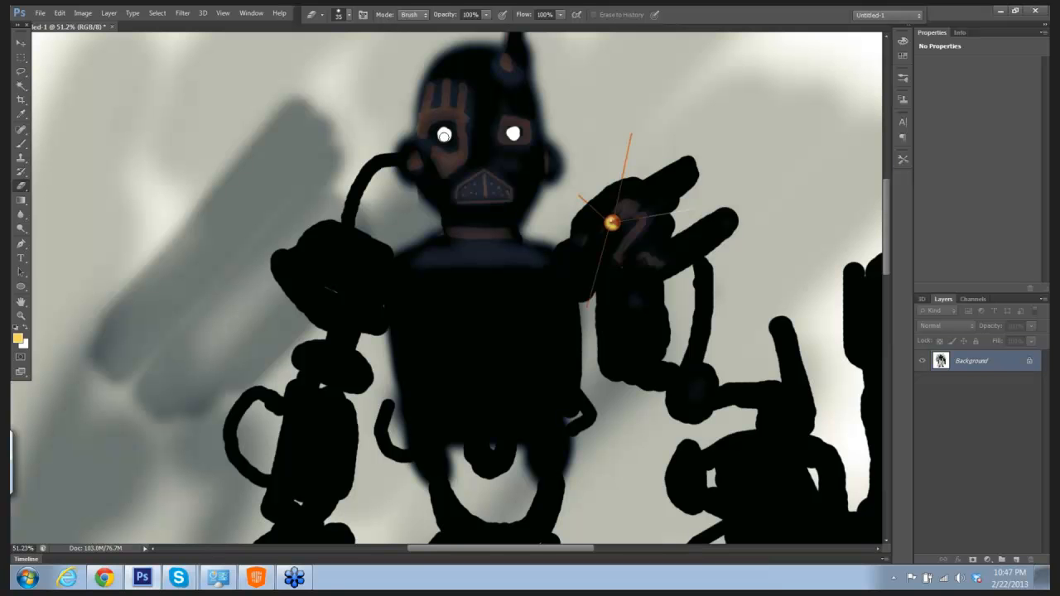
# Step: Tint both white eyes yellow with the Multiply brush enlarged to 10 px
pyautogui.press('b')
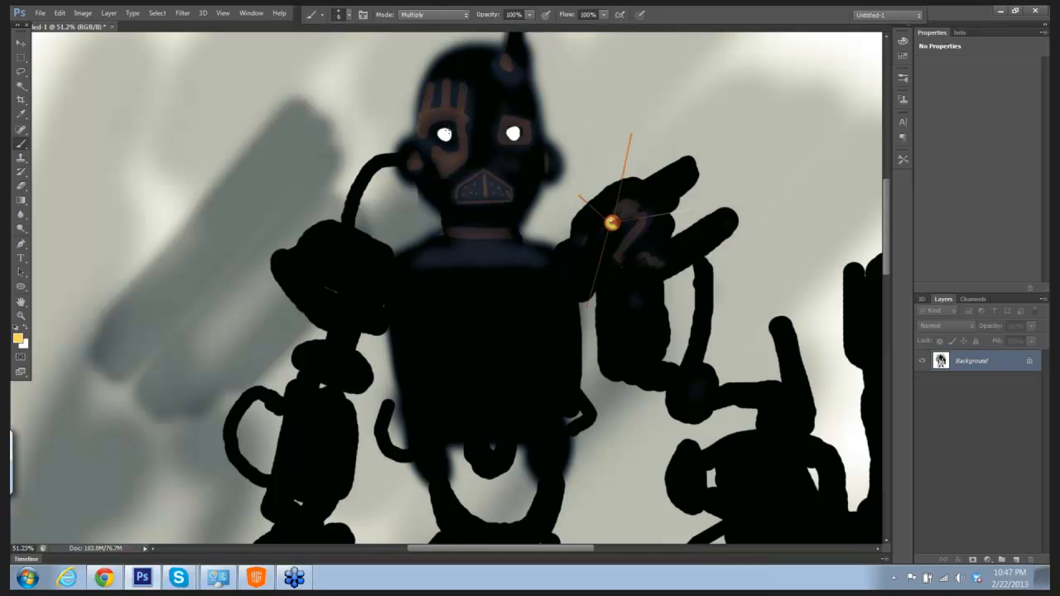
pyautogui.press(']')
pyautogui.press(']')
pyautogui.press(']')
pyautogui.press(']')
pyautogui.click(444, 134)
pyautogui.click(444, 134)
pyautogui.click(514, 133)
pyautogui.click(514, 135)
# Step: Pick dark orange c2951d as the foreground color and dab shading onto both yellow eyes
pyautogui.click(17, 338)
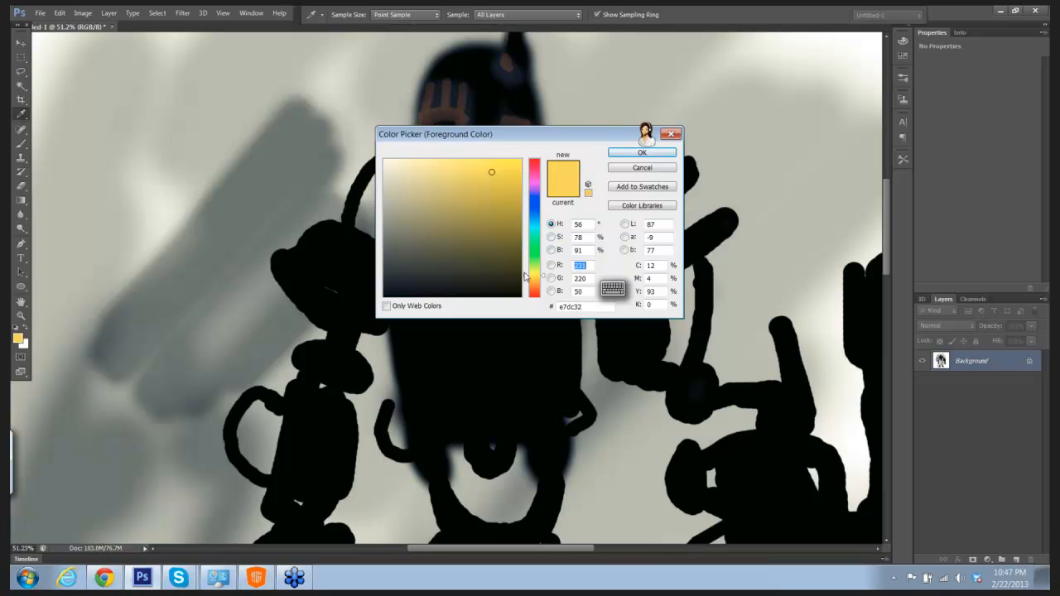
pyautogui.click(528, 280)
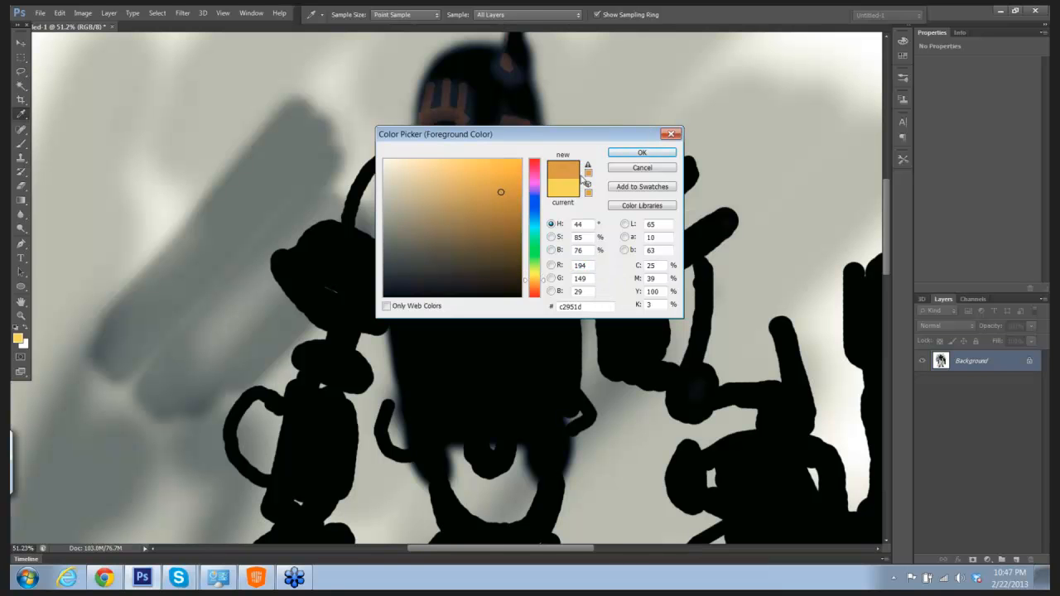
pyautogui.click(628, 153)
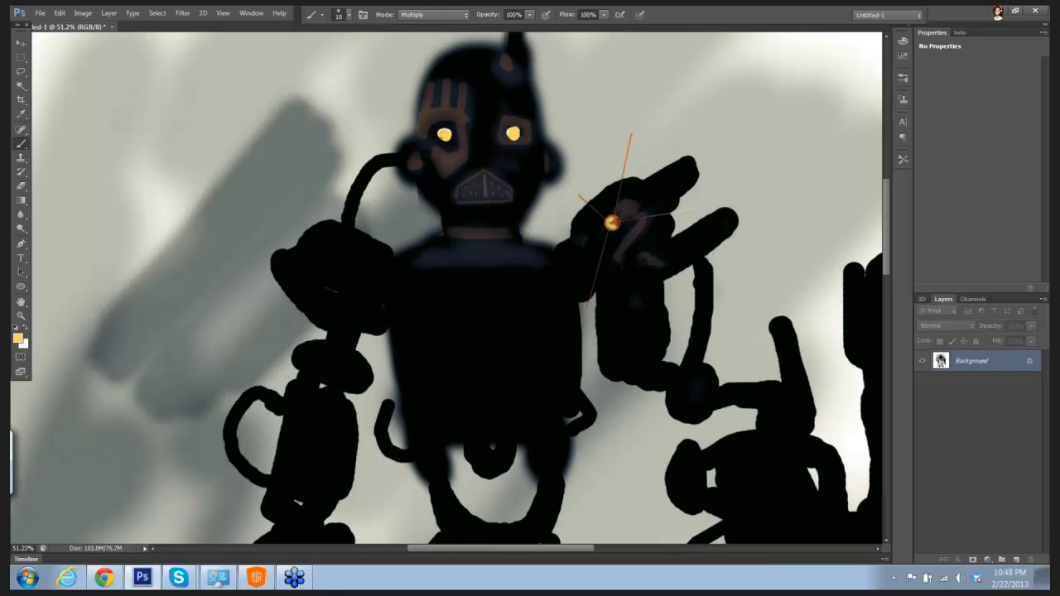
pyautogui.click(445, 136)
pyautogui.click(512, 135)
pyautogui.click(516, 134)
# Step: Set the foreground color to white ffffff
pyautogui.scroll(-4, 612, 222)
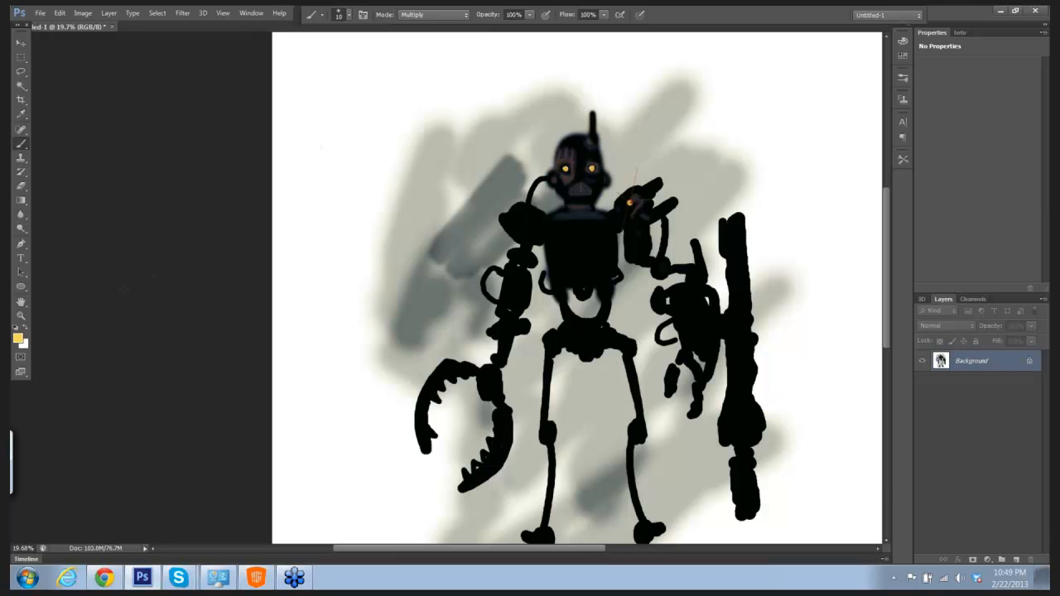
pyautogui.click(18, 338)
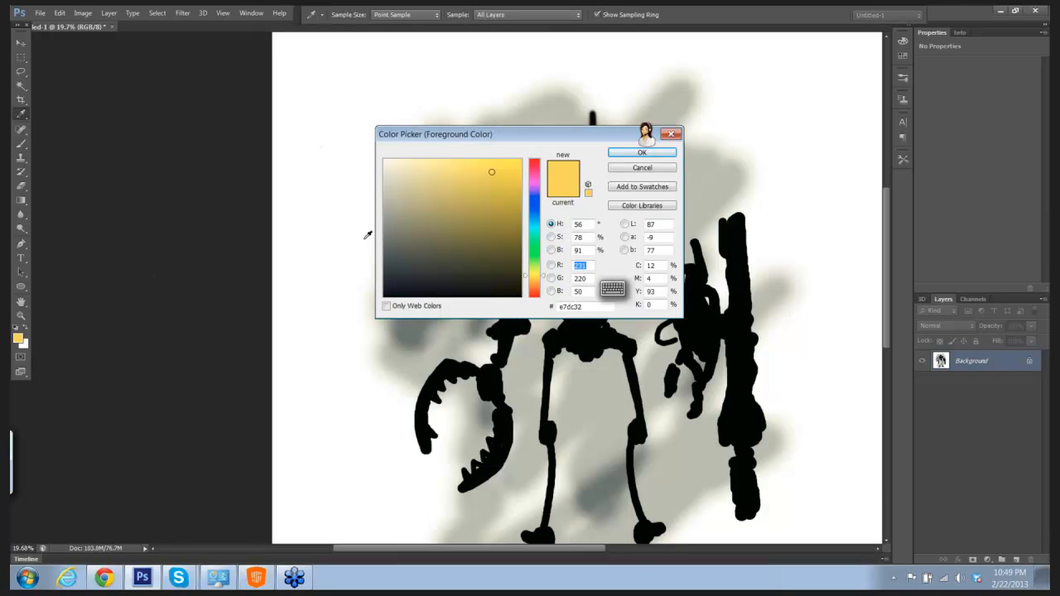
pyautogui.click(385, 160)
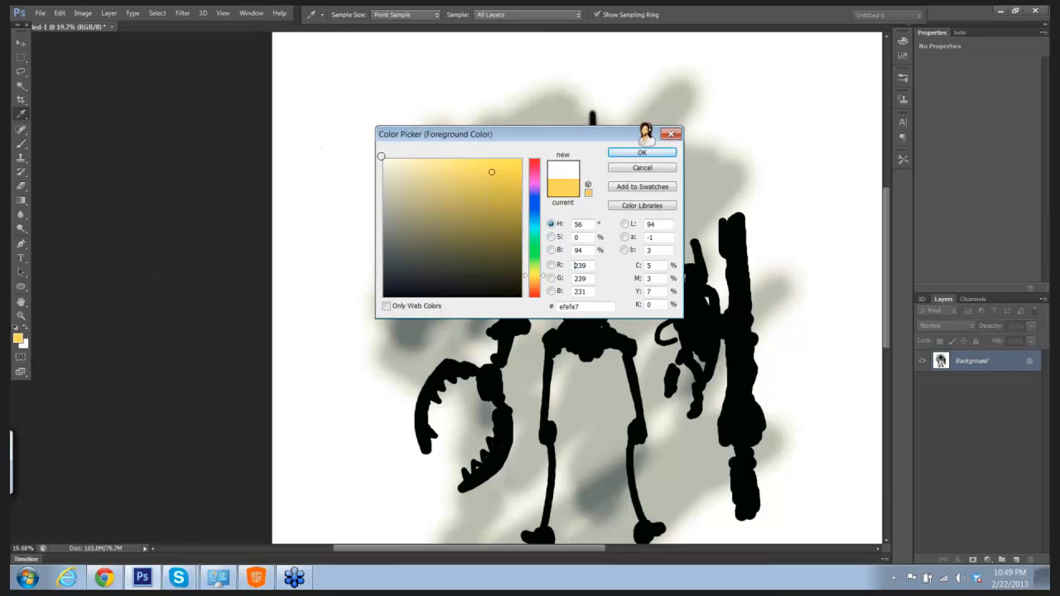
pyautogui.click(622, 157)
pyautogui.moveTo(644, 191); pyautogui.dragTo(679, 197)
pyautogui.moveTo(643, 141); pyautogui.dragTo(611, 99)
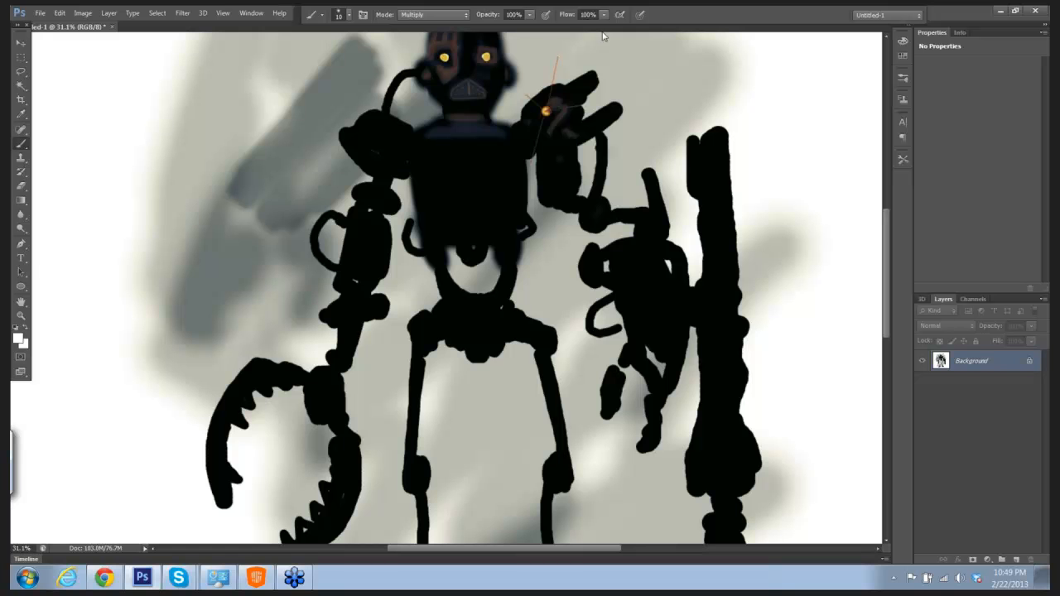
pyautogui.moveTo(648, 142); pyautogui.dragTo(620, 145)
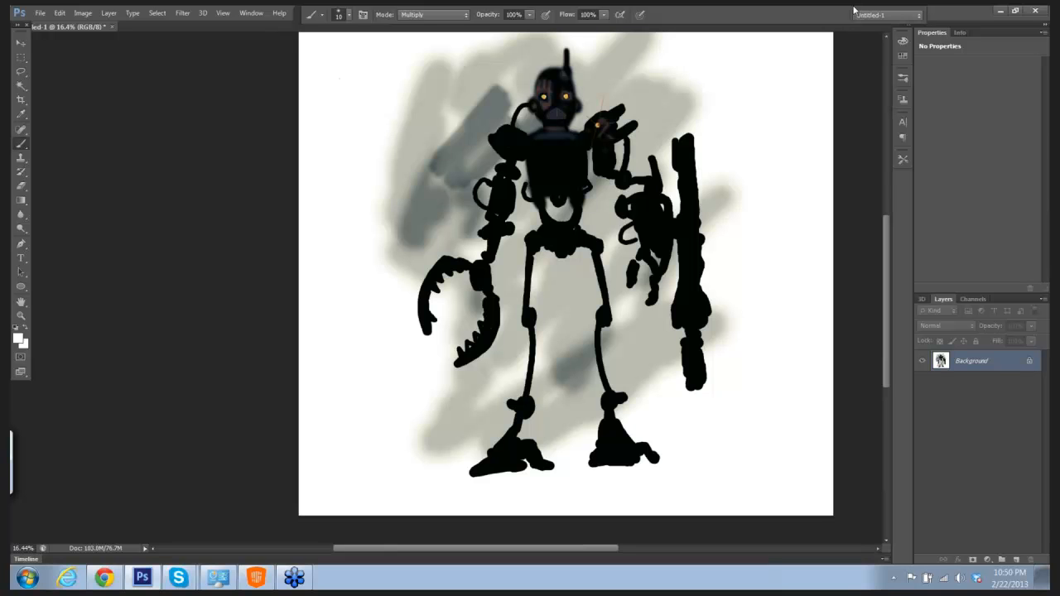
# Step: With a 20 px Eraser, cut a white dot at the robot's waist and an angled white line down the left half of its chest
pyautogui.press('e')
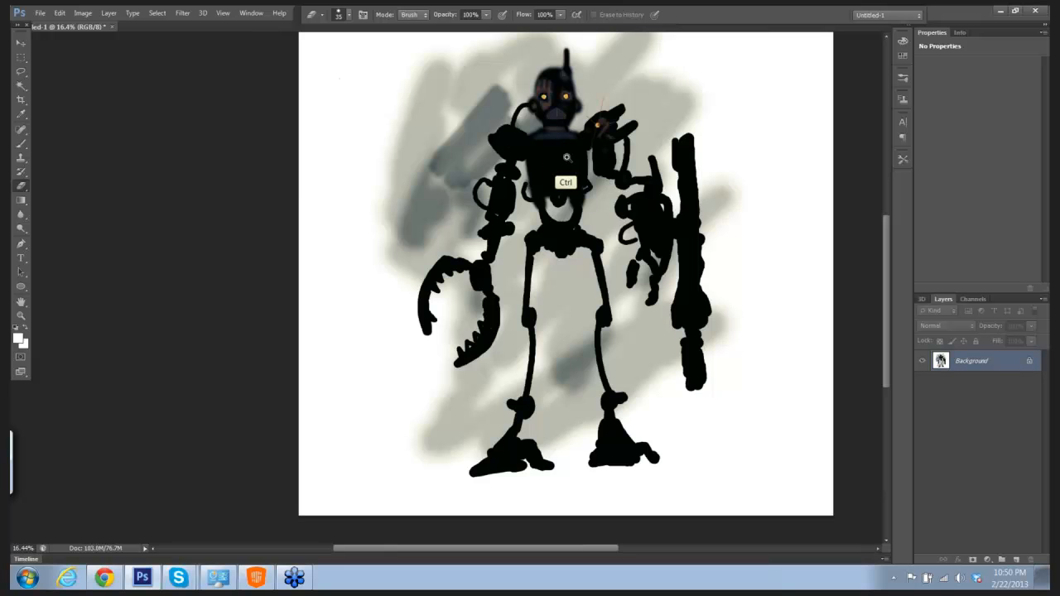
pyautogui.moveTo(562, 154); pyautogui.dragTo(601, 191)
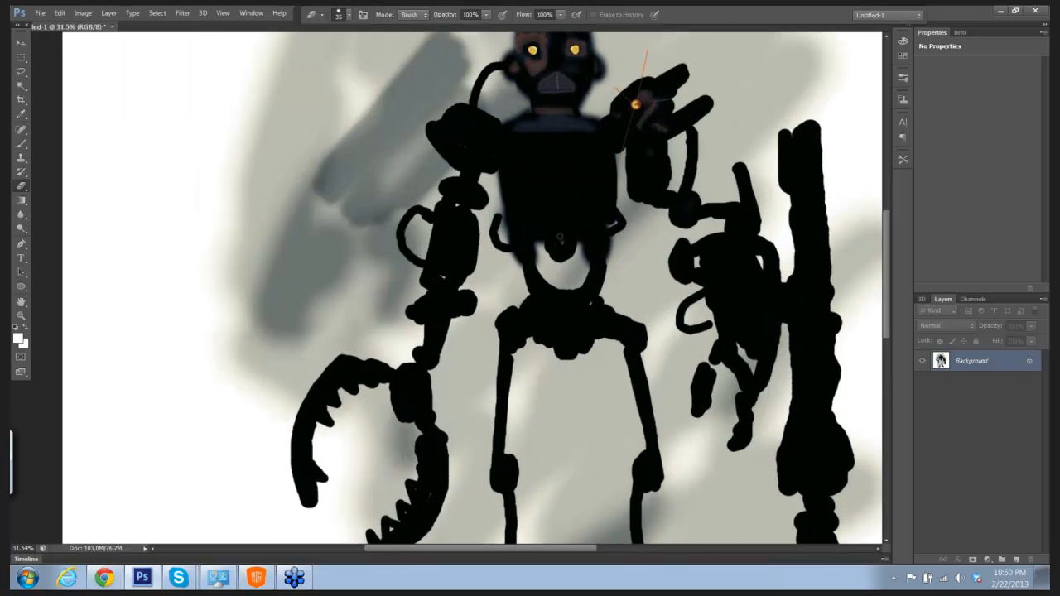
pyautogui.press('[')
pyautogui.press('[')
pyautogui.click(507, 137)
pyautogui.keyDown('shift'); pyautogui.click(522, 151); pyautogui.keyUp('shift')
pyautogui.keyDown('shift'); pyautogui.click(541, 161); pyautogui.keyUp('shift')
pyautogui.keyDown('shift'); pyautogui.click(542, 186); pyautogui.keyUp('shift')
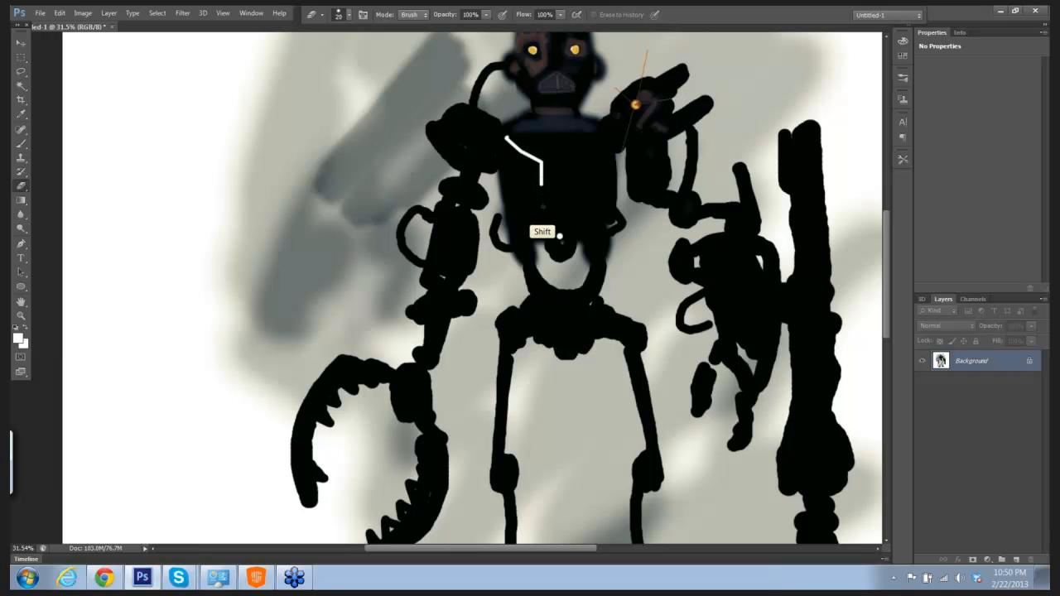
pyautogui.keyDown('shift'); pyautogui.click(544, 215); pyautogui.keyUp('shift')
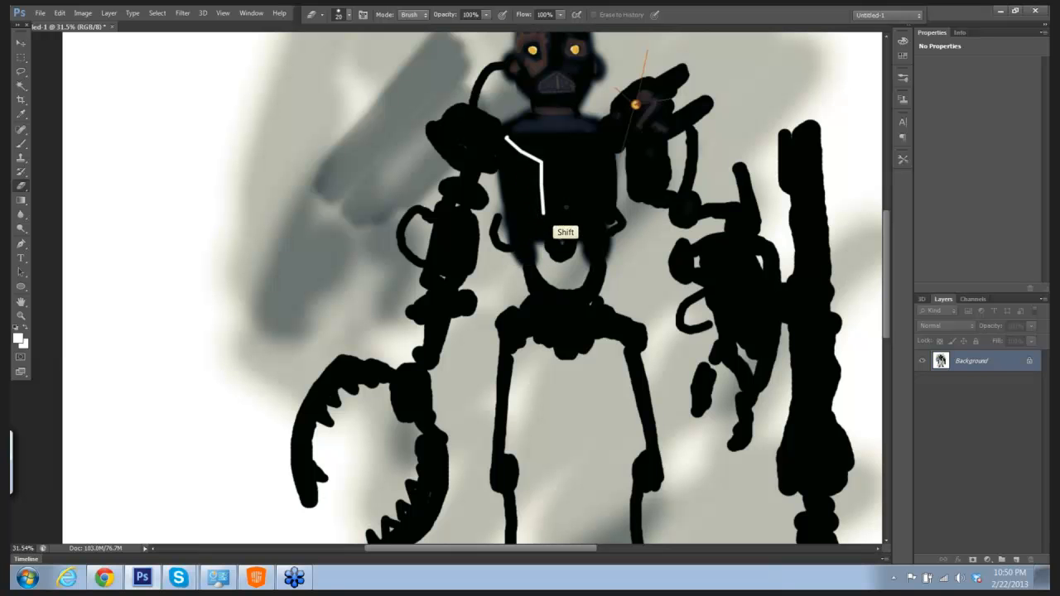
# Step: Erase a mirrored angled white line up the right half of the robot's chest, ending with a short upward tick at the shoulder
pyautogui.click(574, 211)
pyautogui.keyDown('shift'); pyautogui.click(573, 163); pyautogui.keyUp('shift')
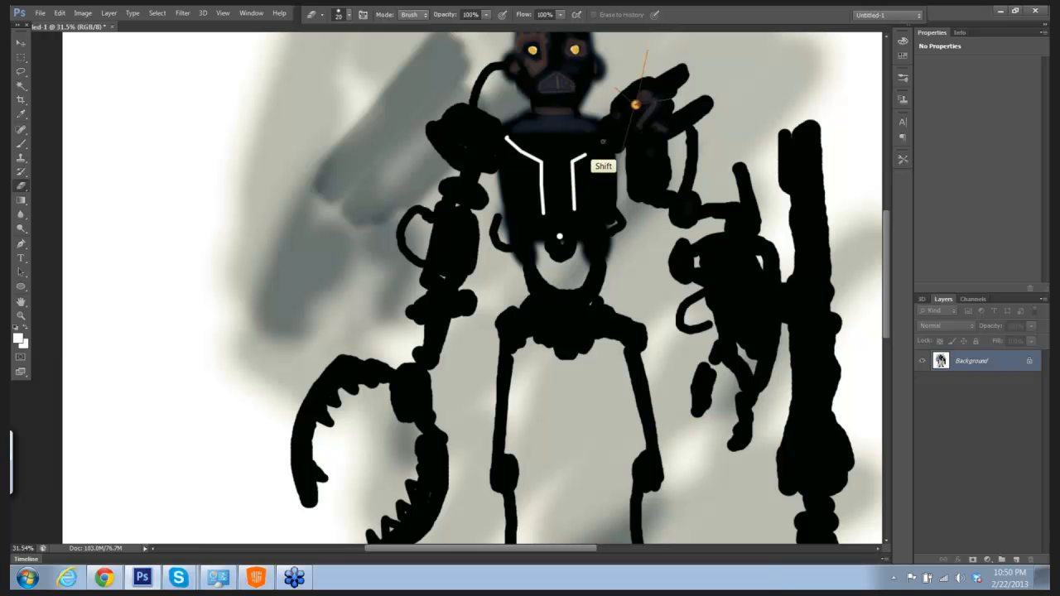
pyautogui.keyDown('shift'); pyautogui.click(605, 139); pyautogui.keyUp('shift')
pyautogui.keyDown('shift'); pyautogui.click(607, 130); pyautogui.keyUp('shift')
# Step: Reduce the Eraser to 5 px and erase thin white lines across the robot's left-hand shoulder and the base of its neck
pyautogui.press('[')
pyautogui.press('[')
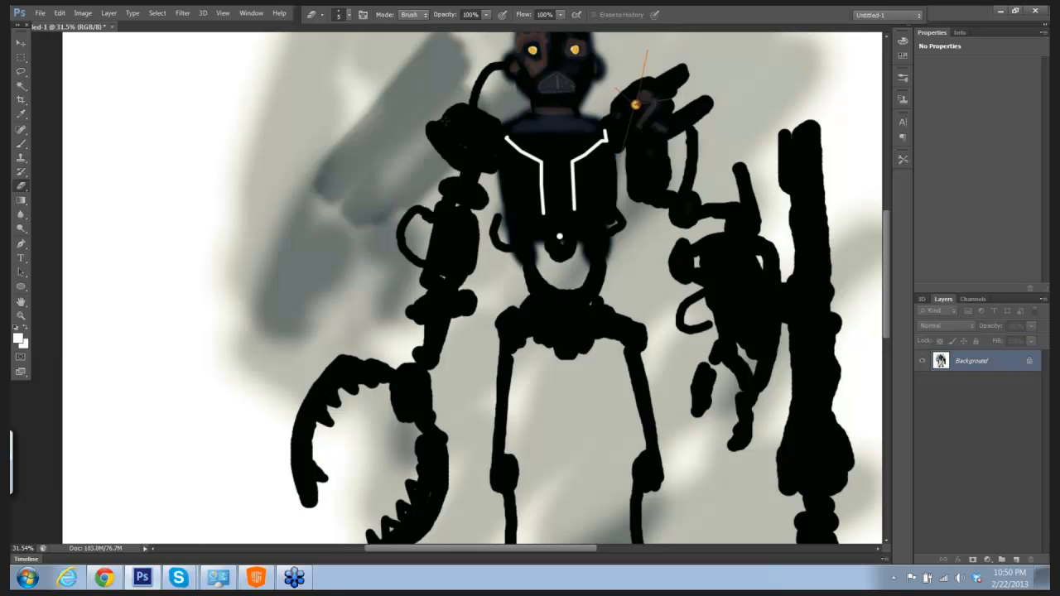
pyautogui.moveTo(445, 120)
pyautogui.mouseDown()
pyautogui.moveTo(473, 141)
pyautogui.moveTo(497, 135)
pyautogui.mouseUp()
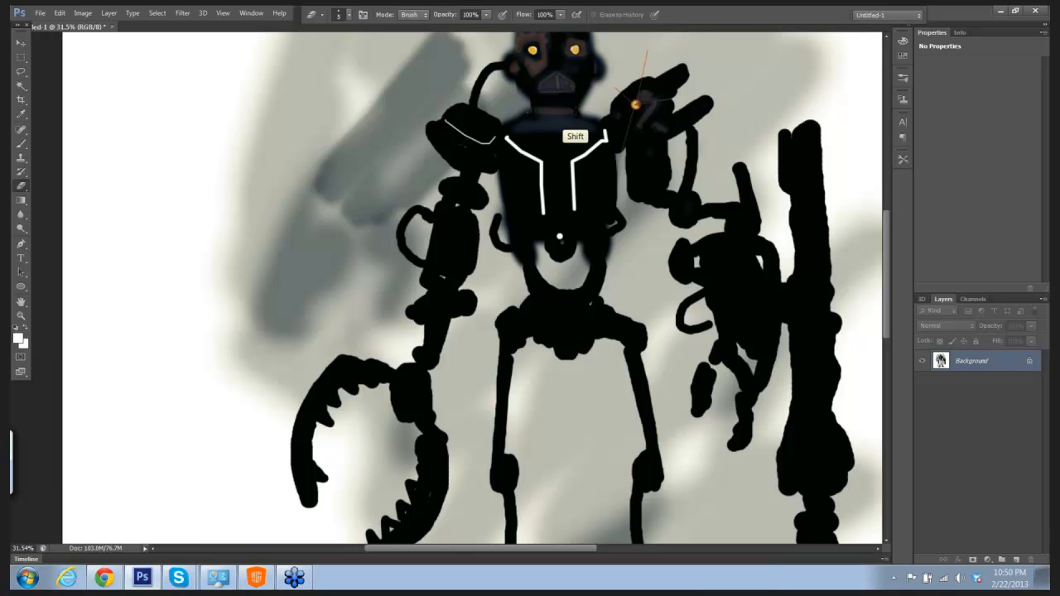
pyautogui.keyDown('shift'); pyautogui.click(578, 111); pyautogui.keyUp('shift')
pyautogui.hotkey('ctrl', '0')
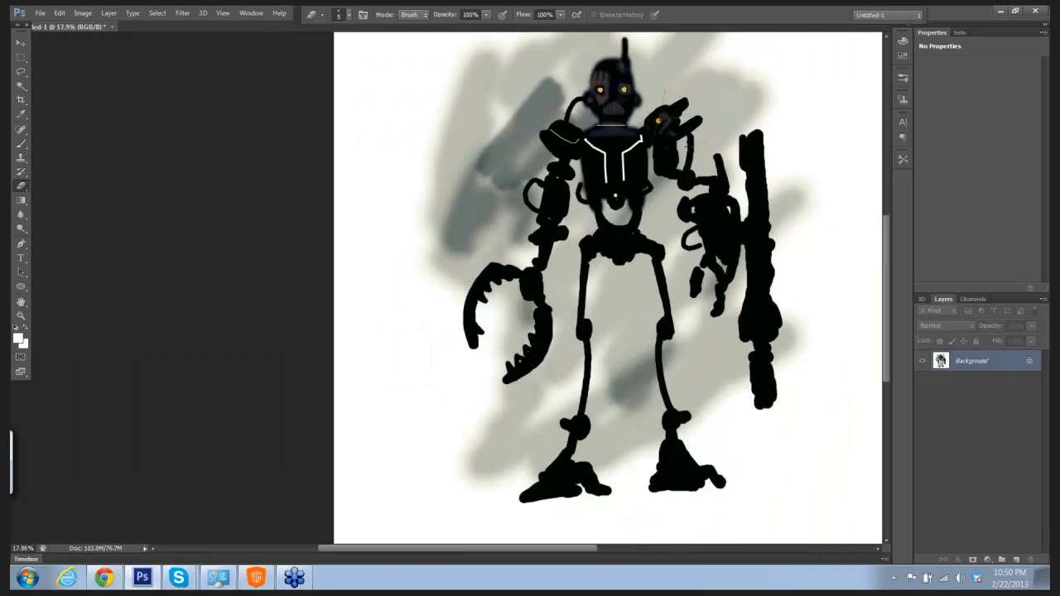